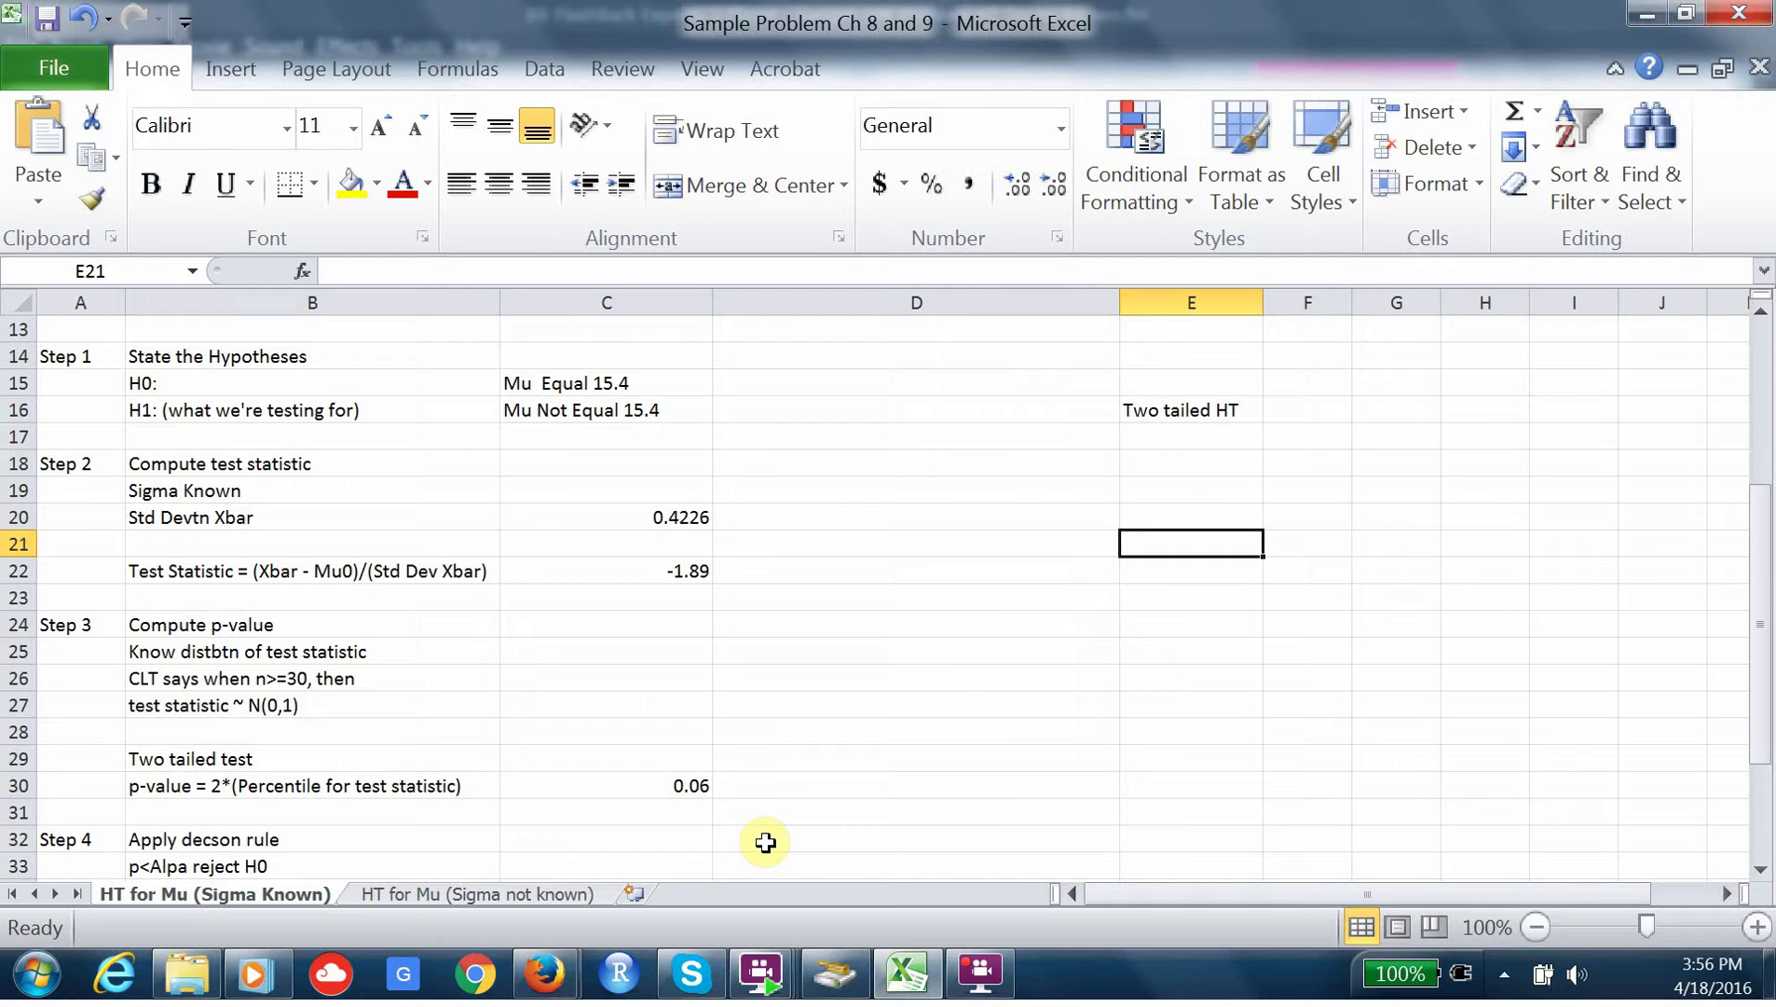
- Open the 'HT for Mu (Sigma not known)' sheet with the penguin-weight problem (n=35, mean 14.6, s=2.5)
click(508, 893)
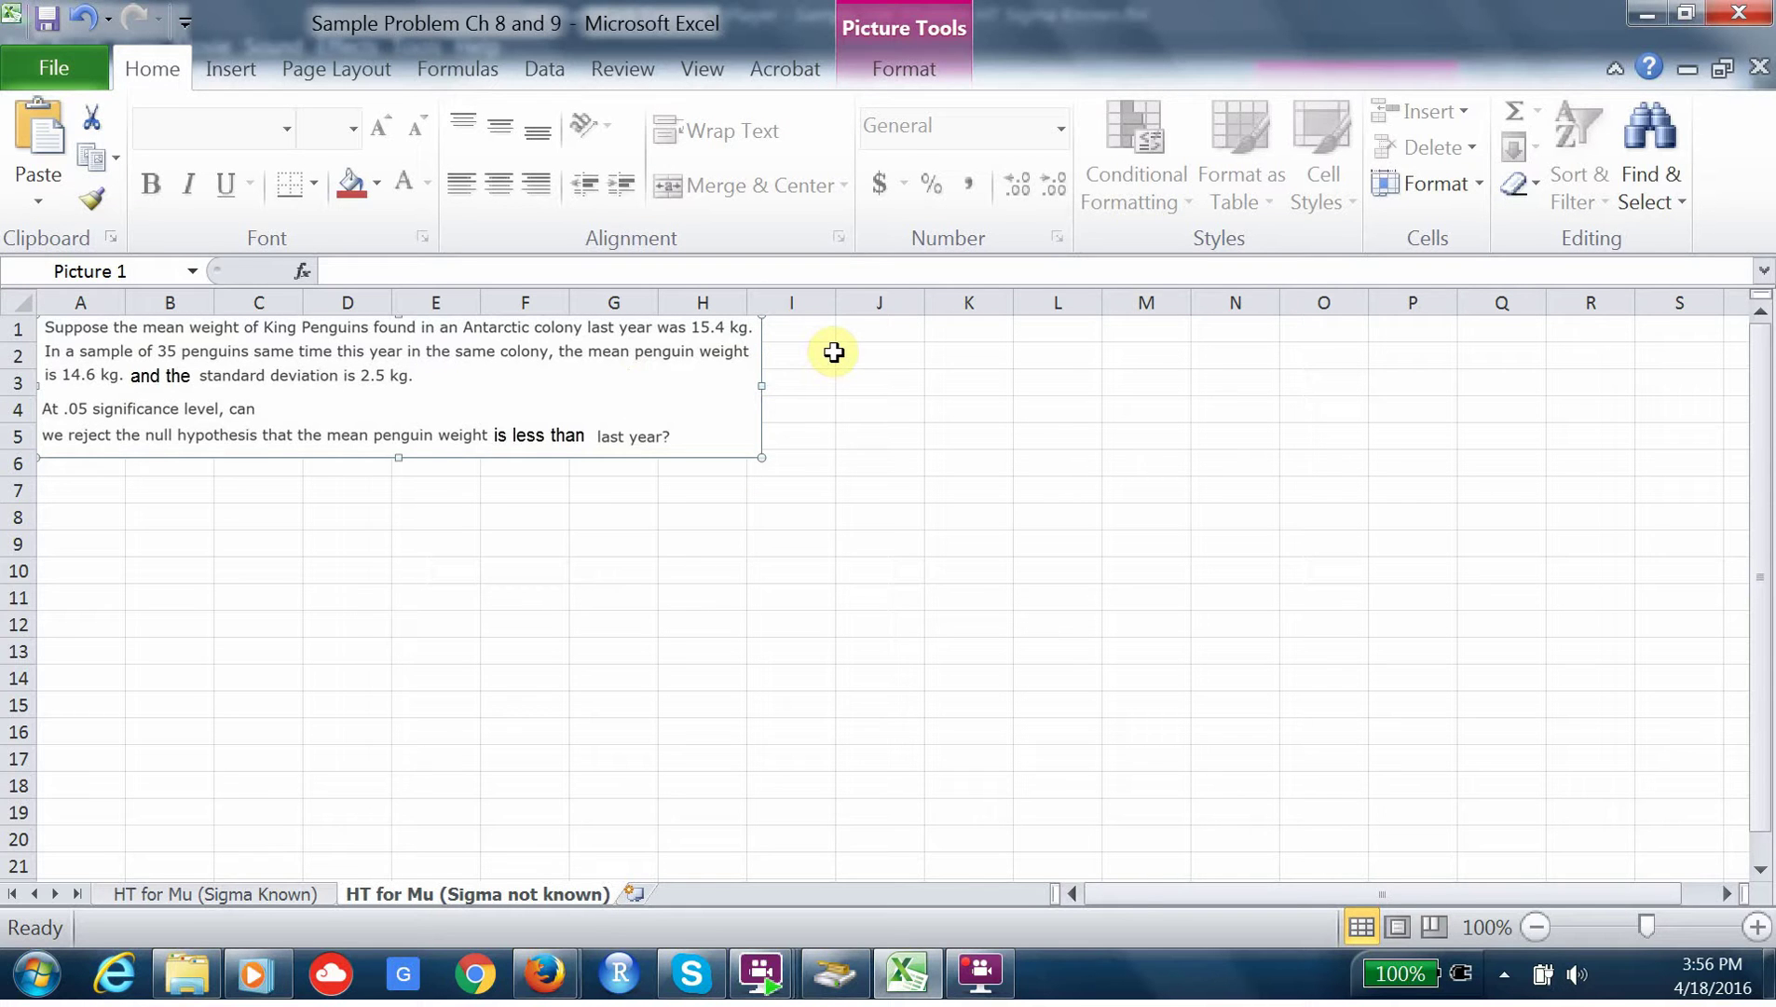
click(870, 329)
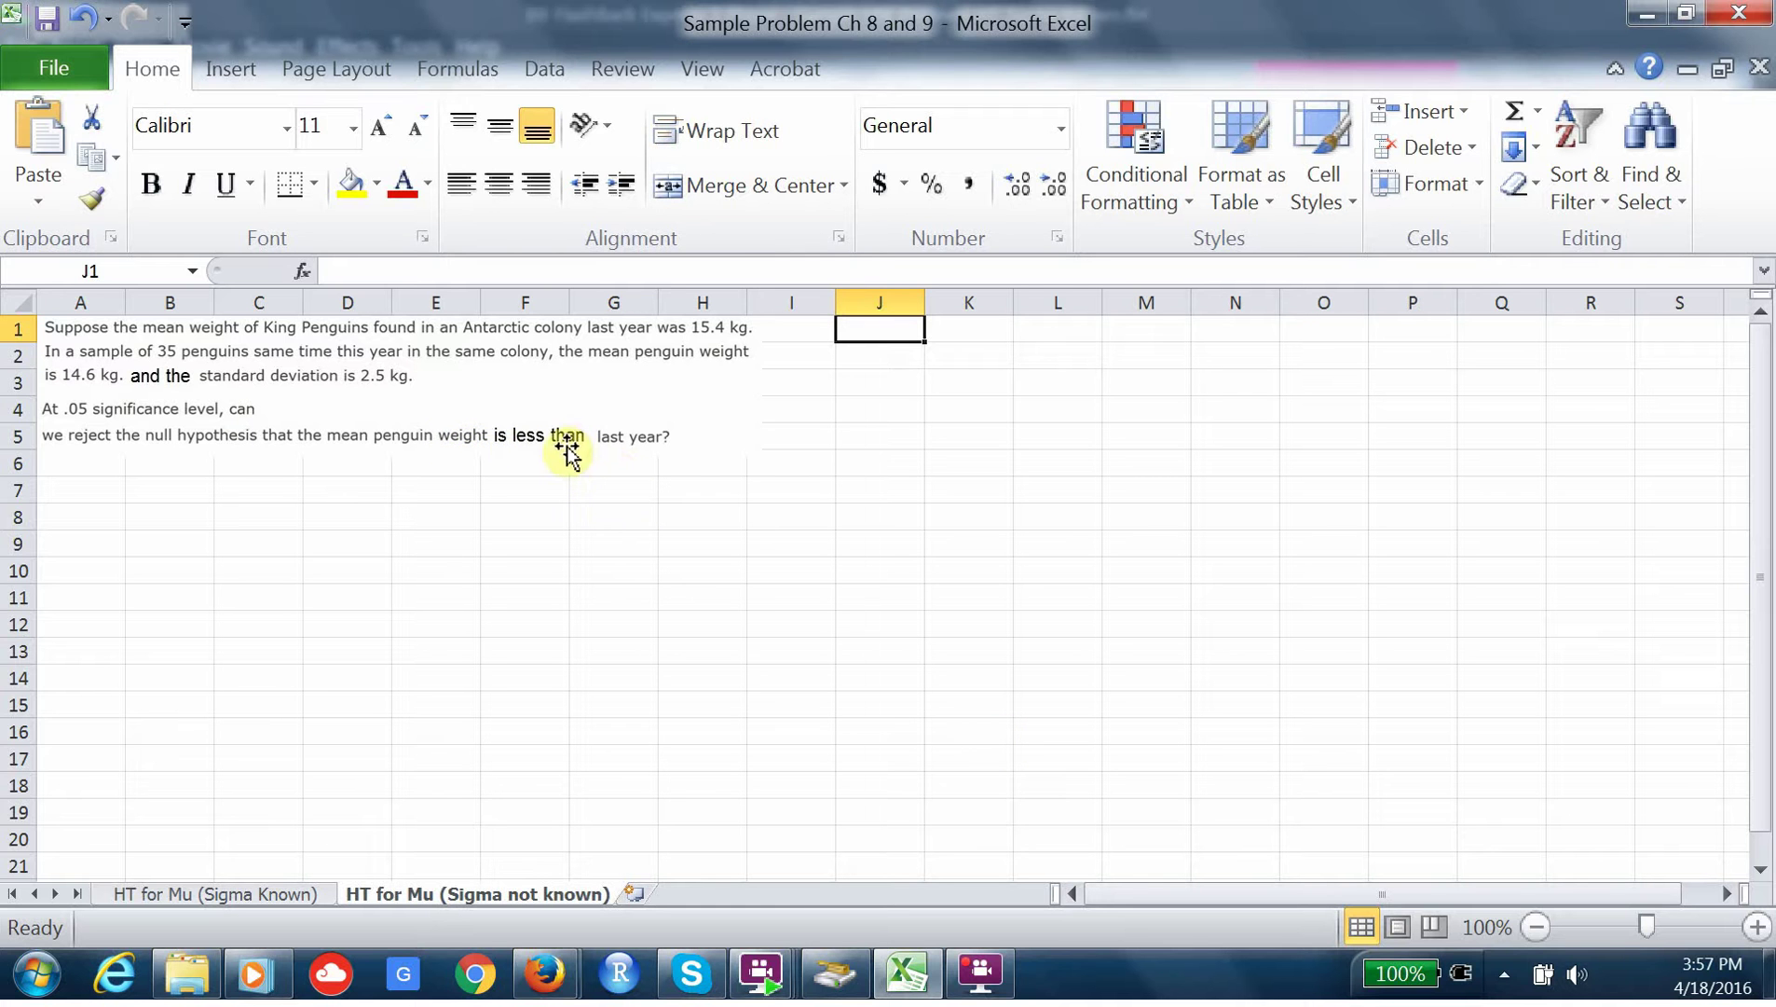
- Copy the Given values and worked-steps block (A7:G36) from the Sigma Known sheet
click(207, 897)
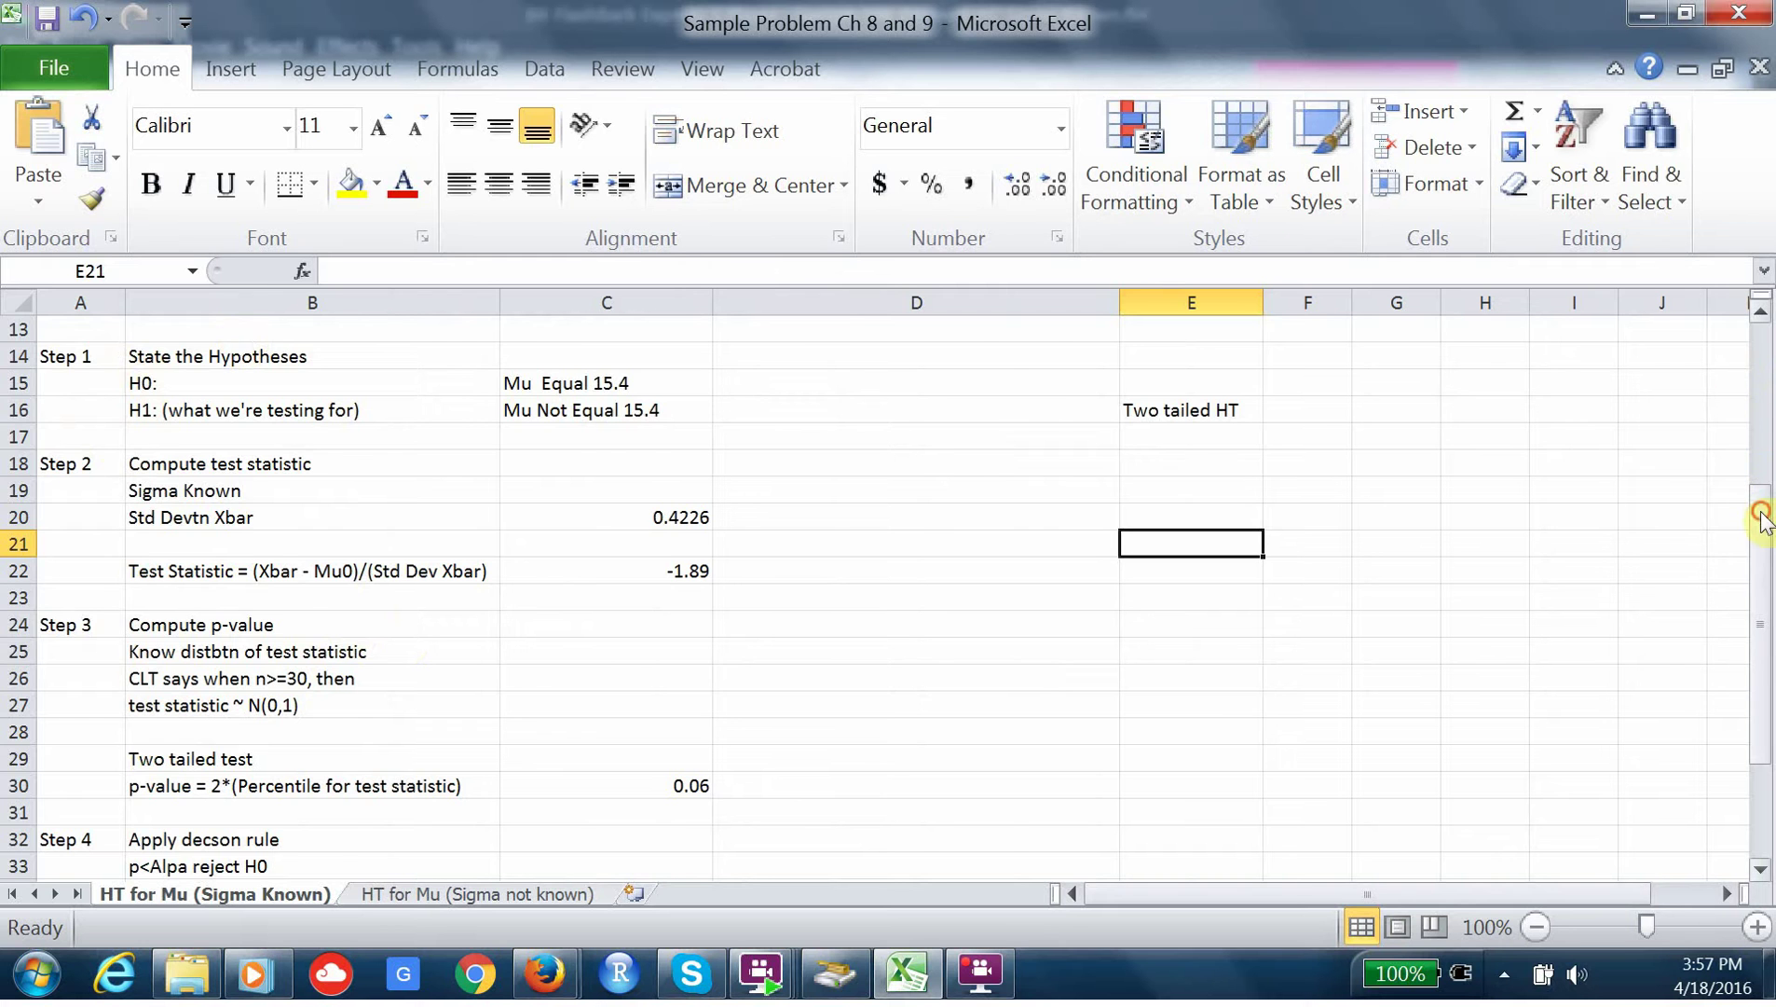
drag(1760, 507, 1731, 371)
drag(66, 463, 1398, 773)
drag(1761, 783, 1757, 485)
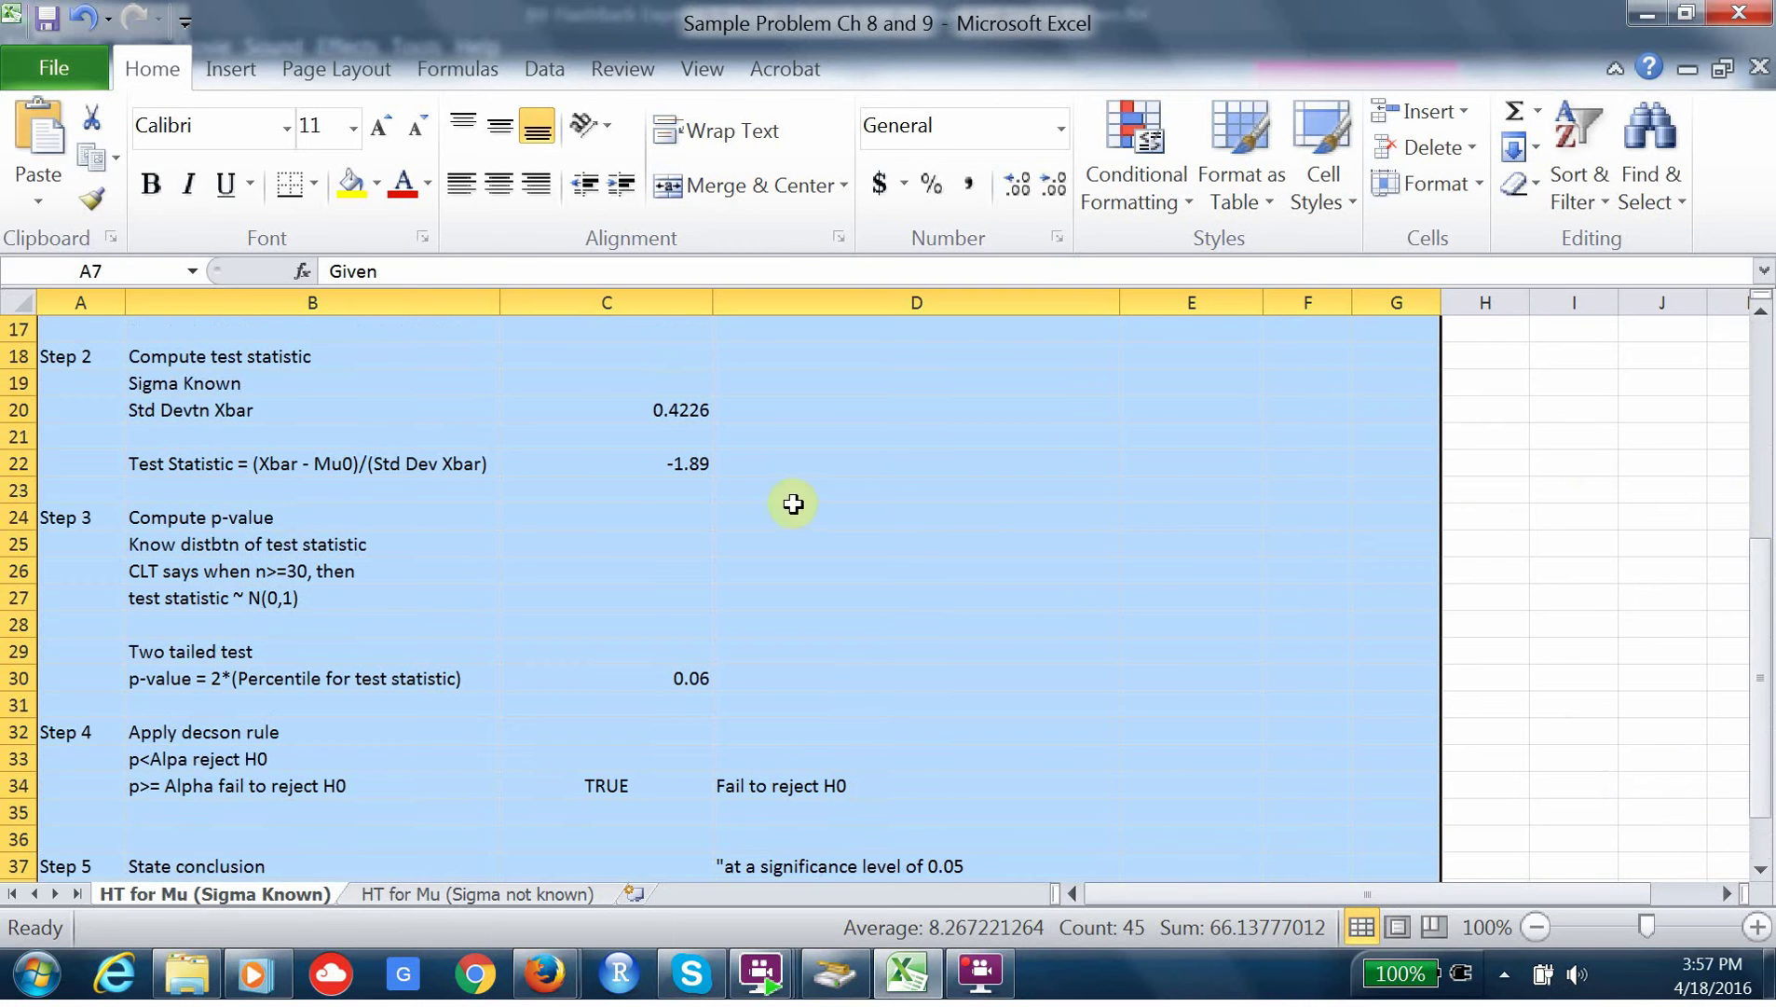
right_click(794, 505)
click(868, 358)
scroll(559, 653, up, 5)
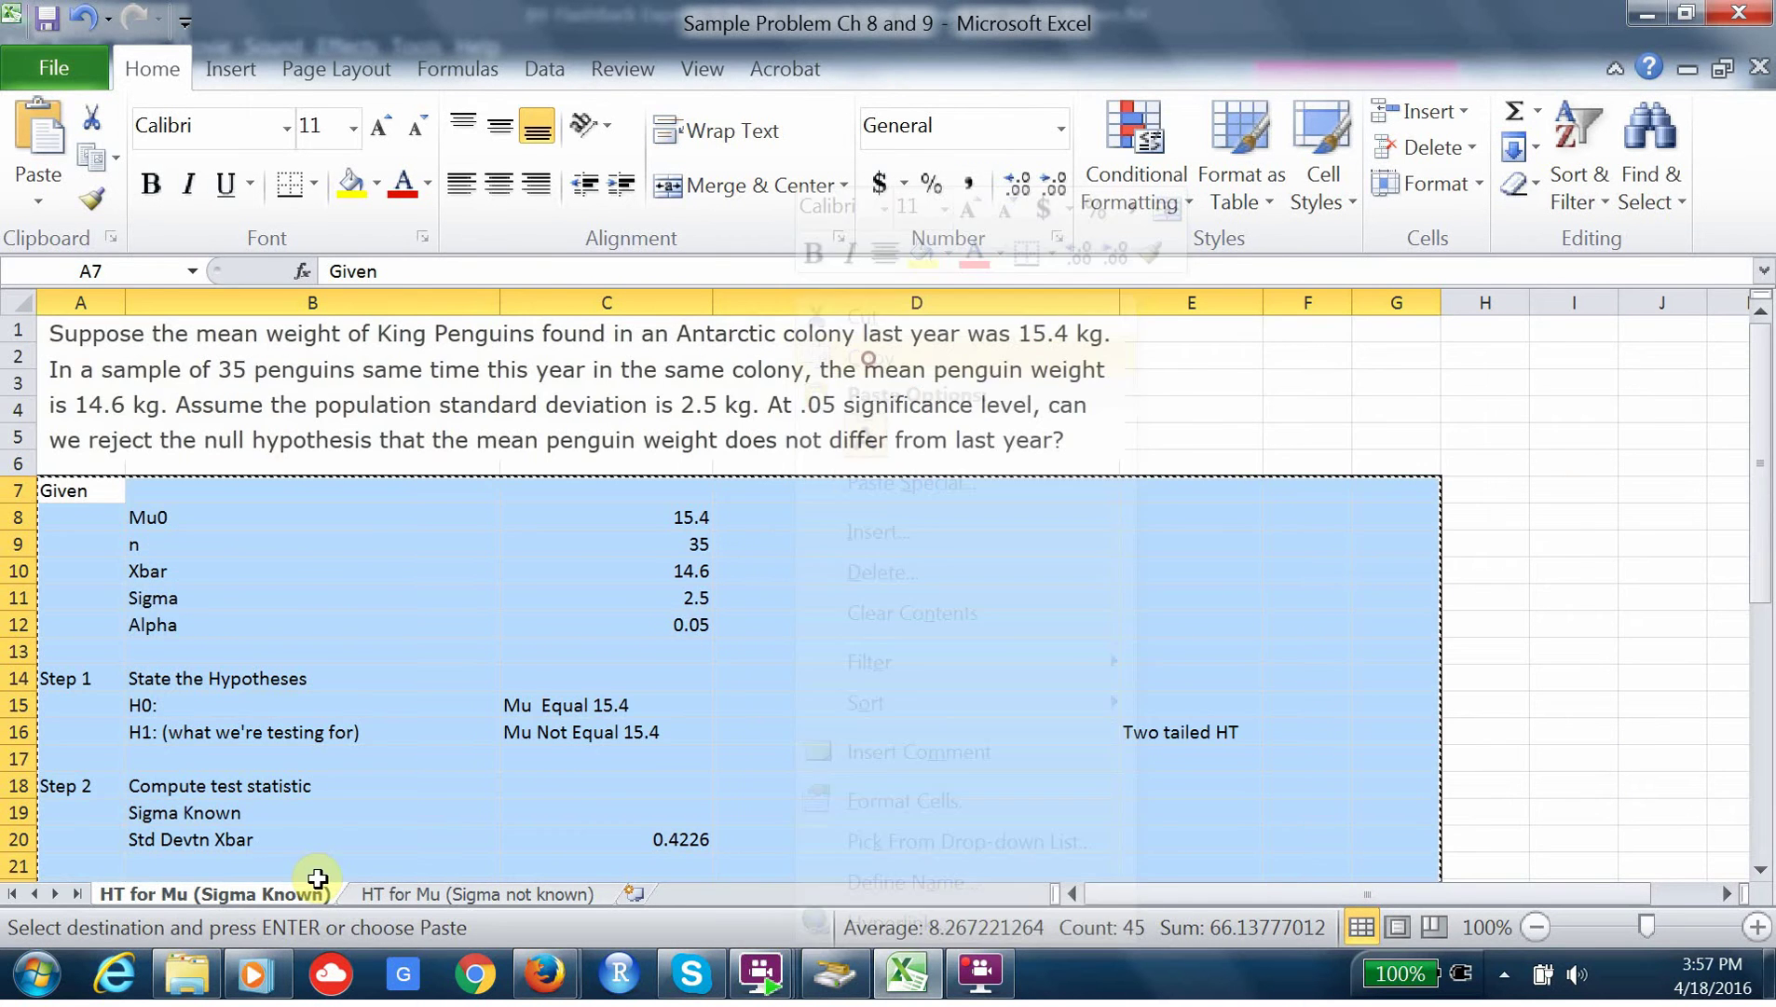
- Paste the copied block into the Sigma not known sheet at cell A7
click(466, 895)
click(61, 494)
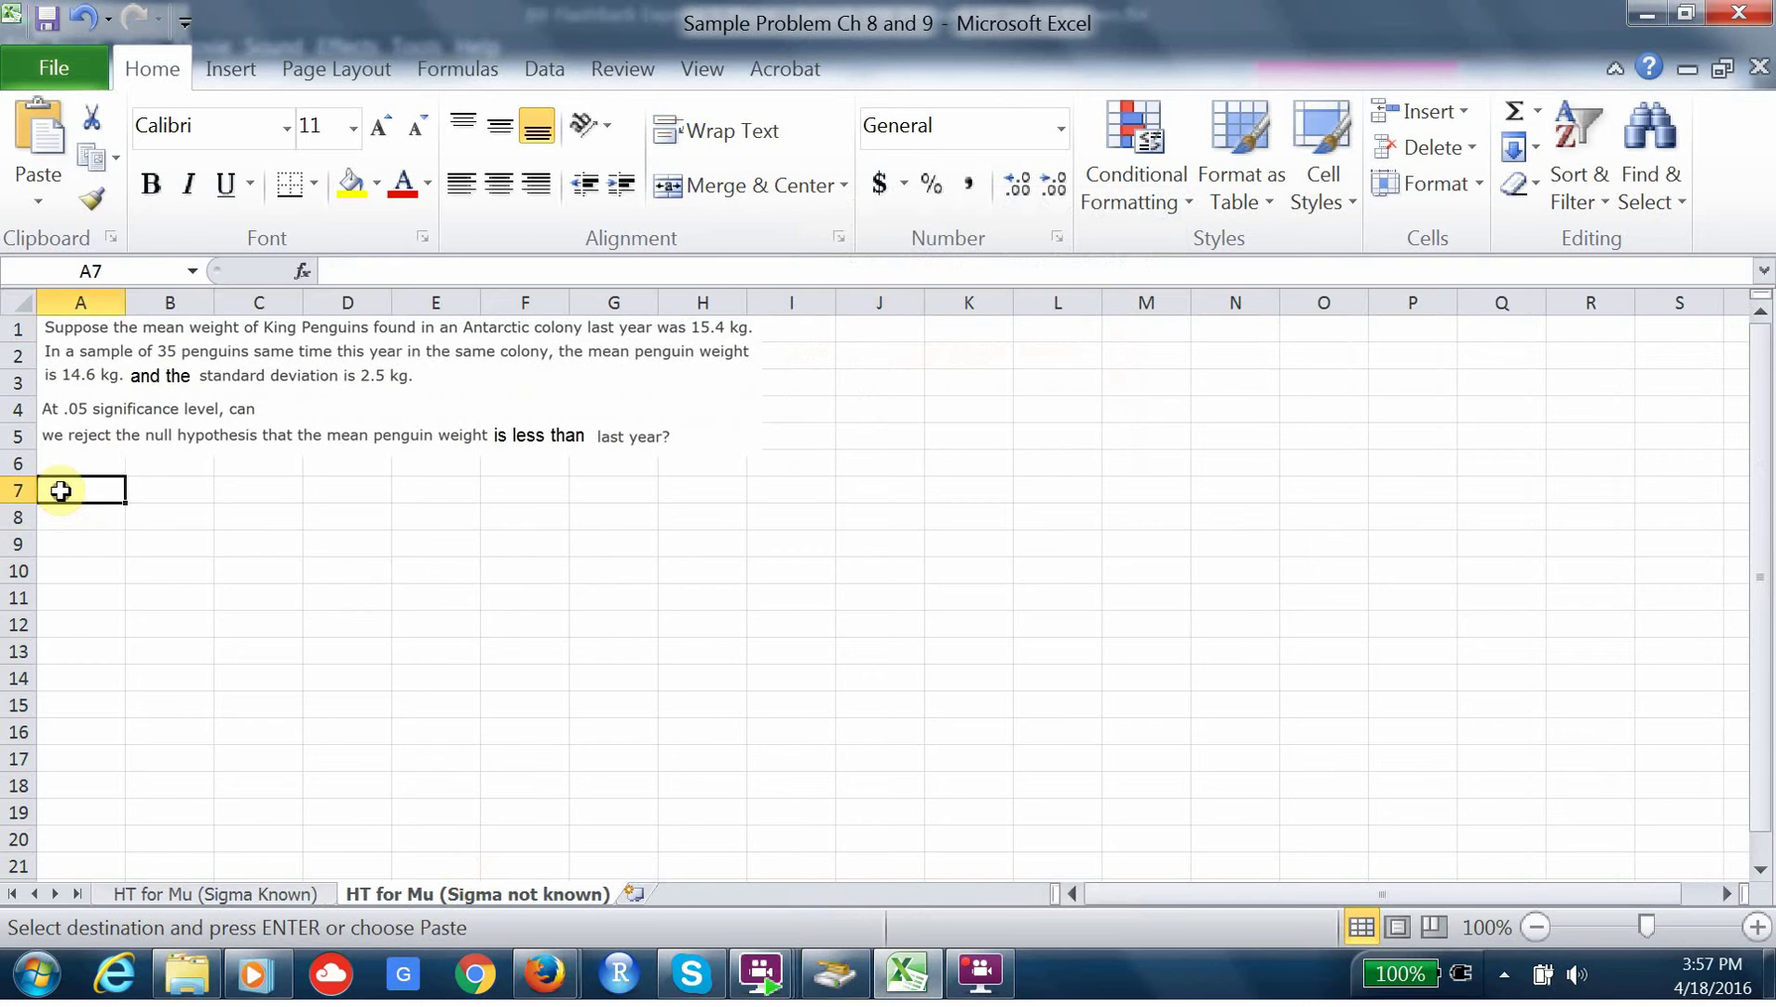
right_click(61, 495)
click(174, 436)
click(766, 568)
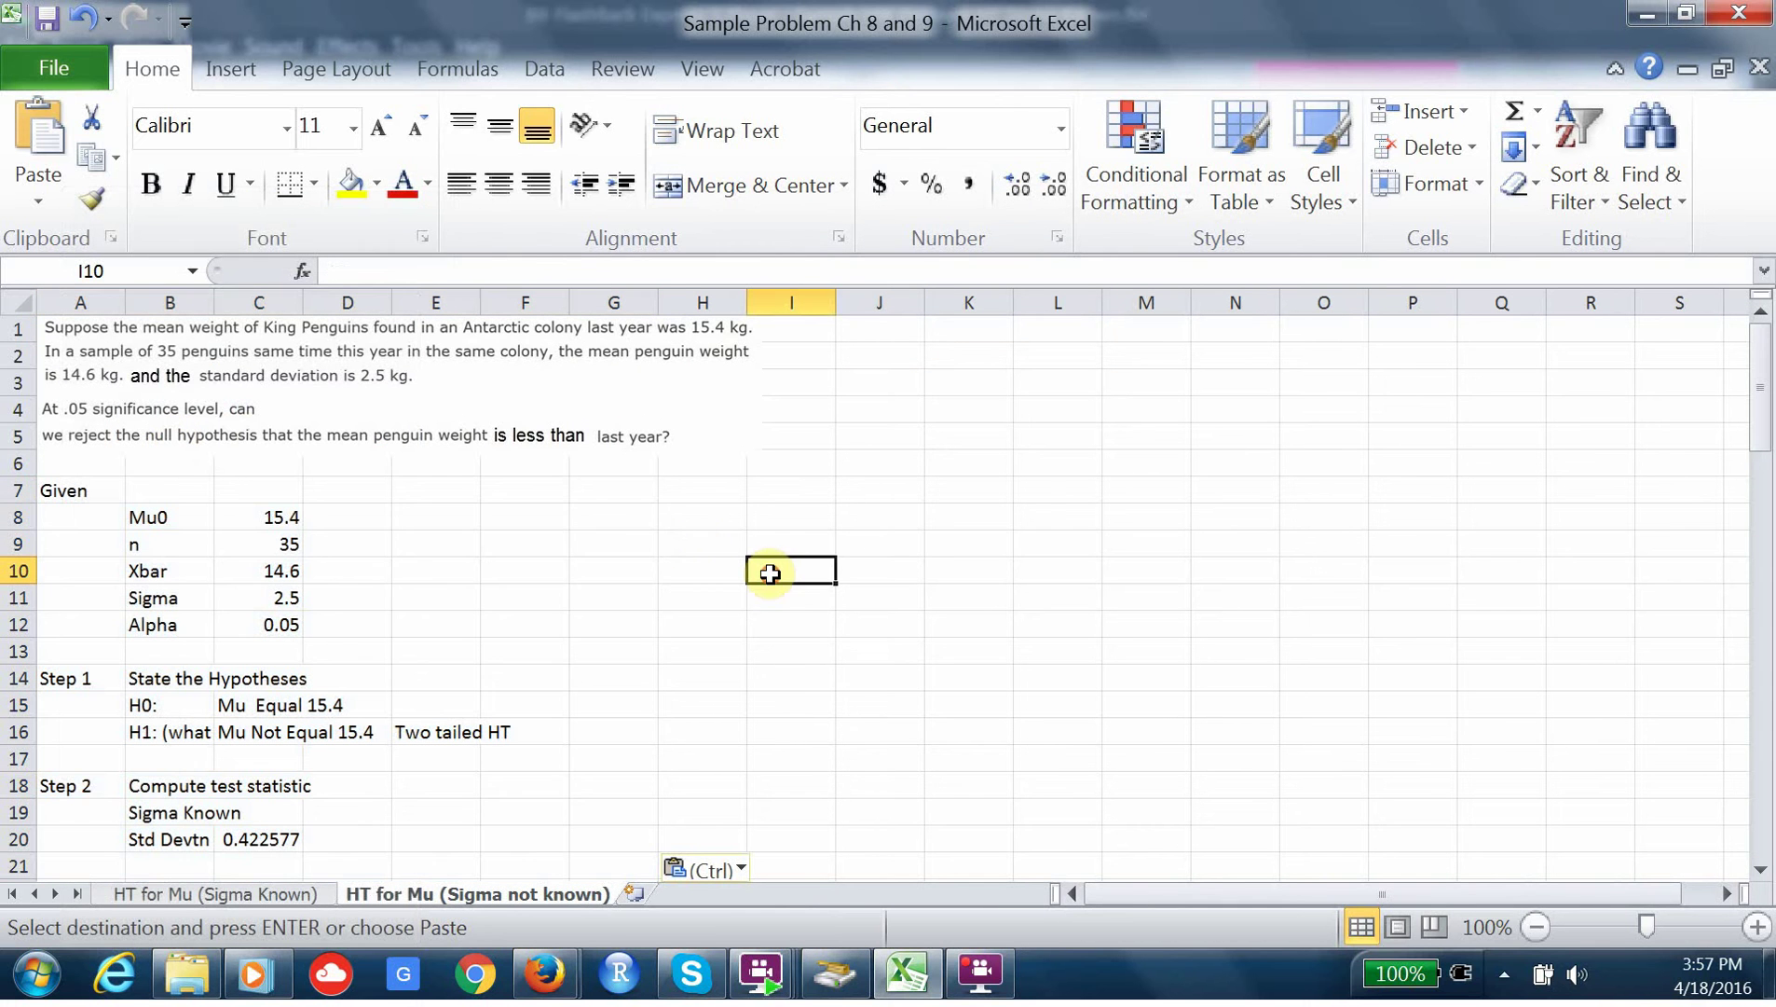
- Change the B11 label from Sigma to S
click(194, 597)
double_click(194, 597)
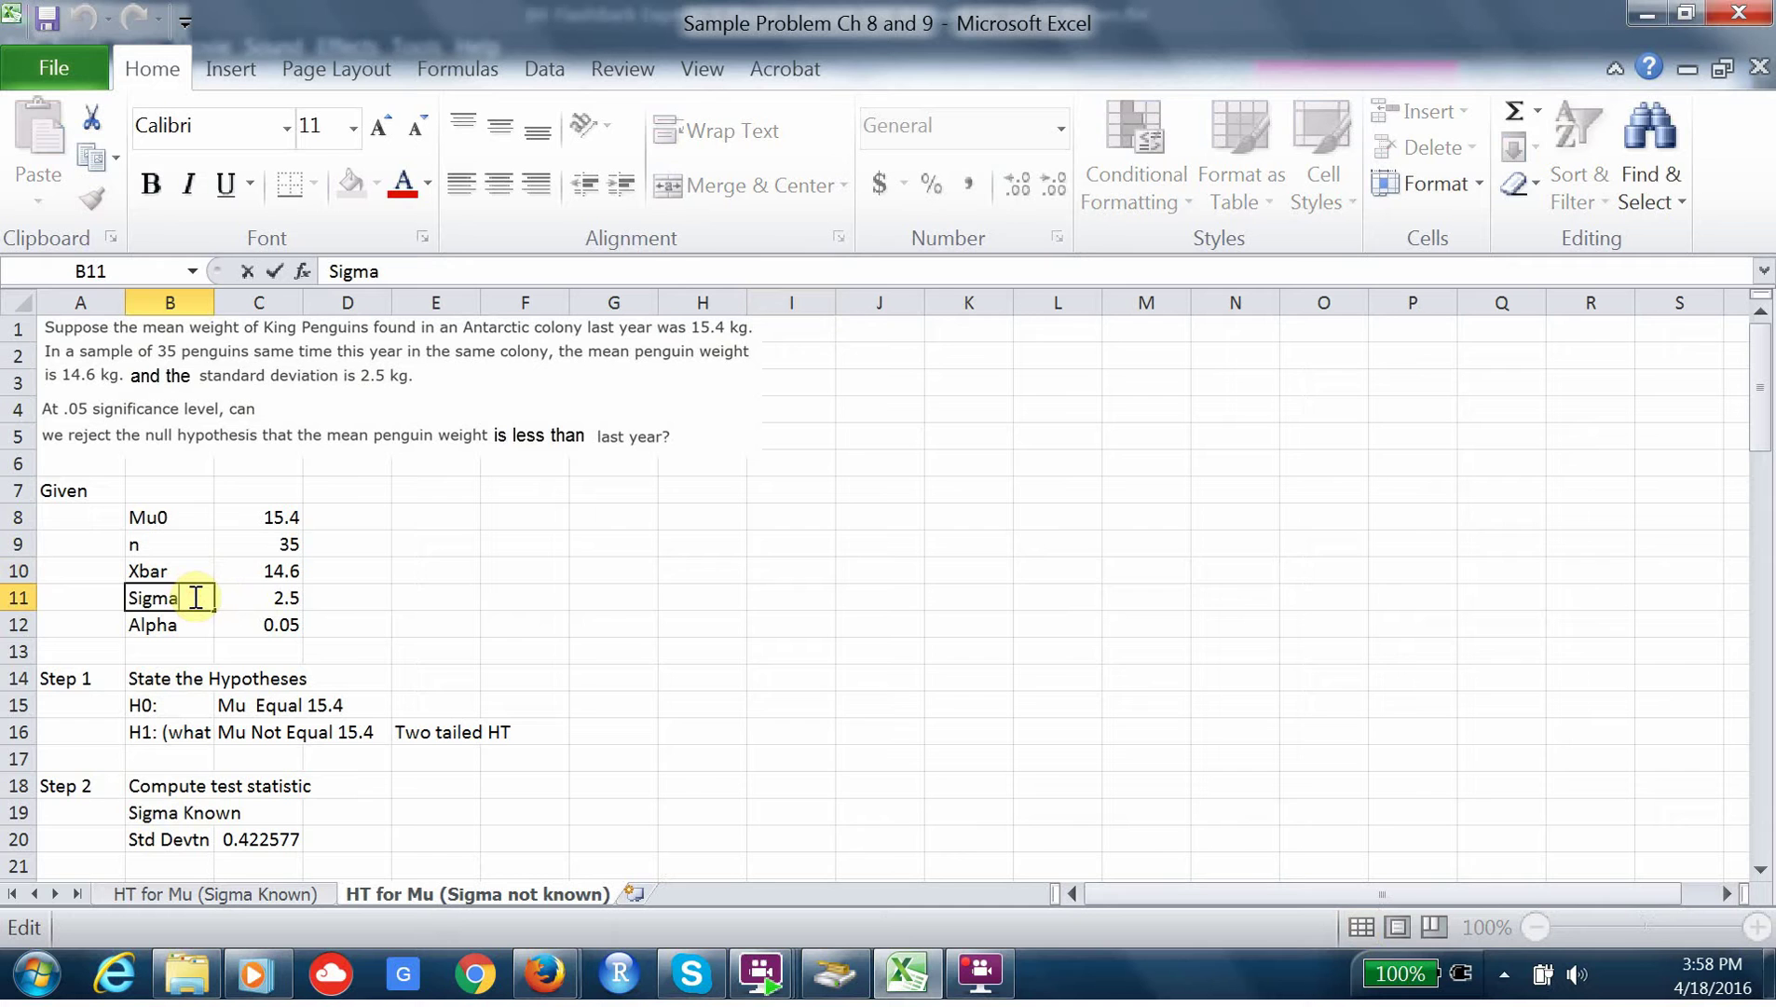
drag(194, 597, 107, 570)
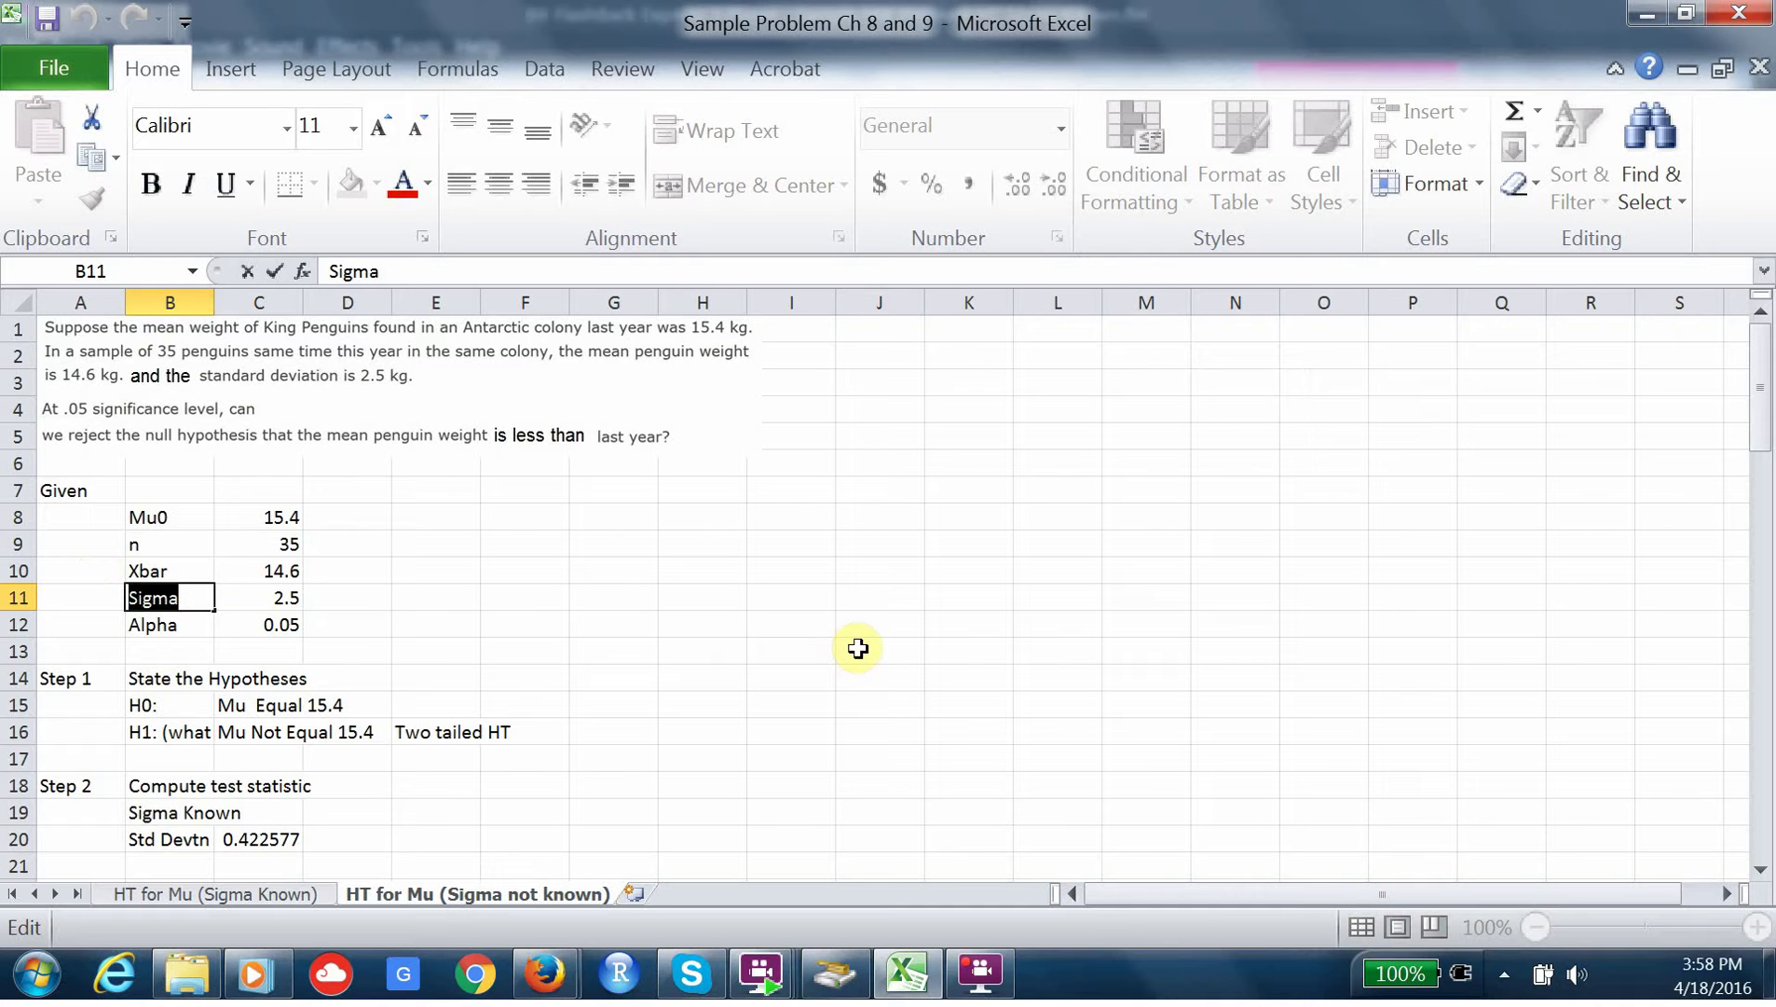
text(S)
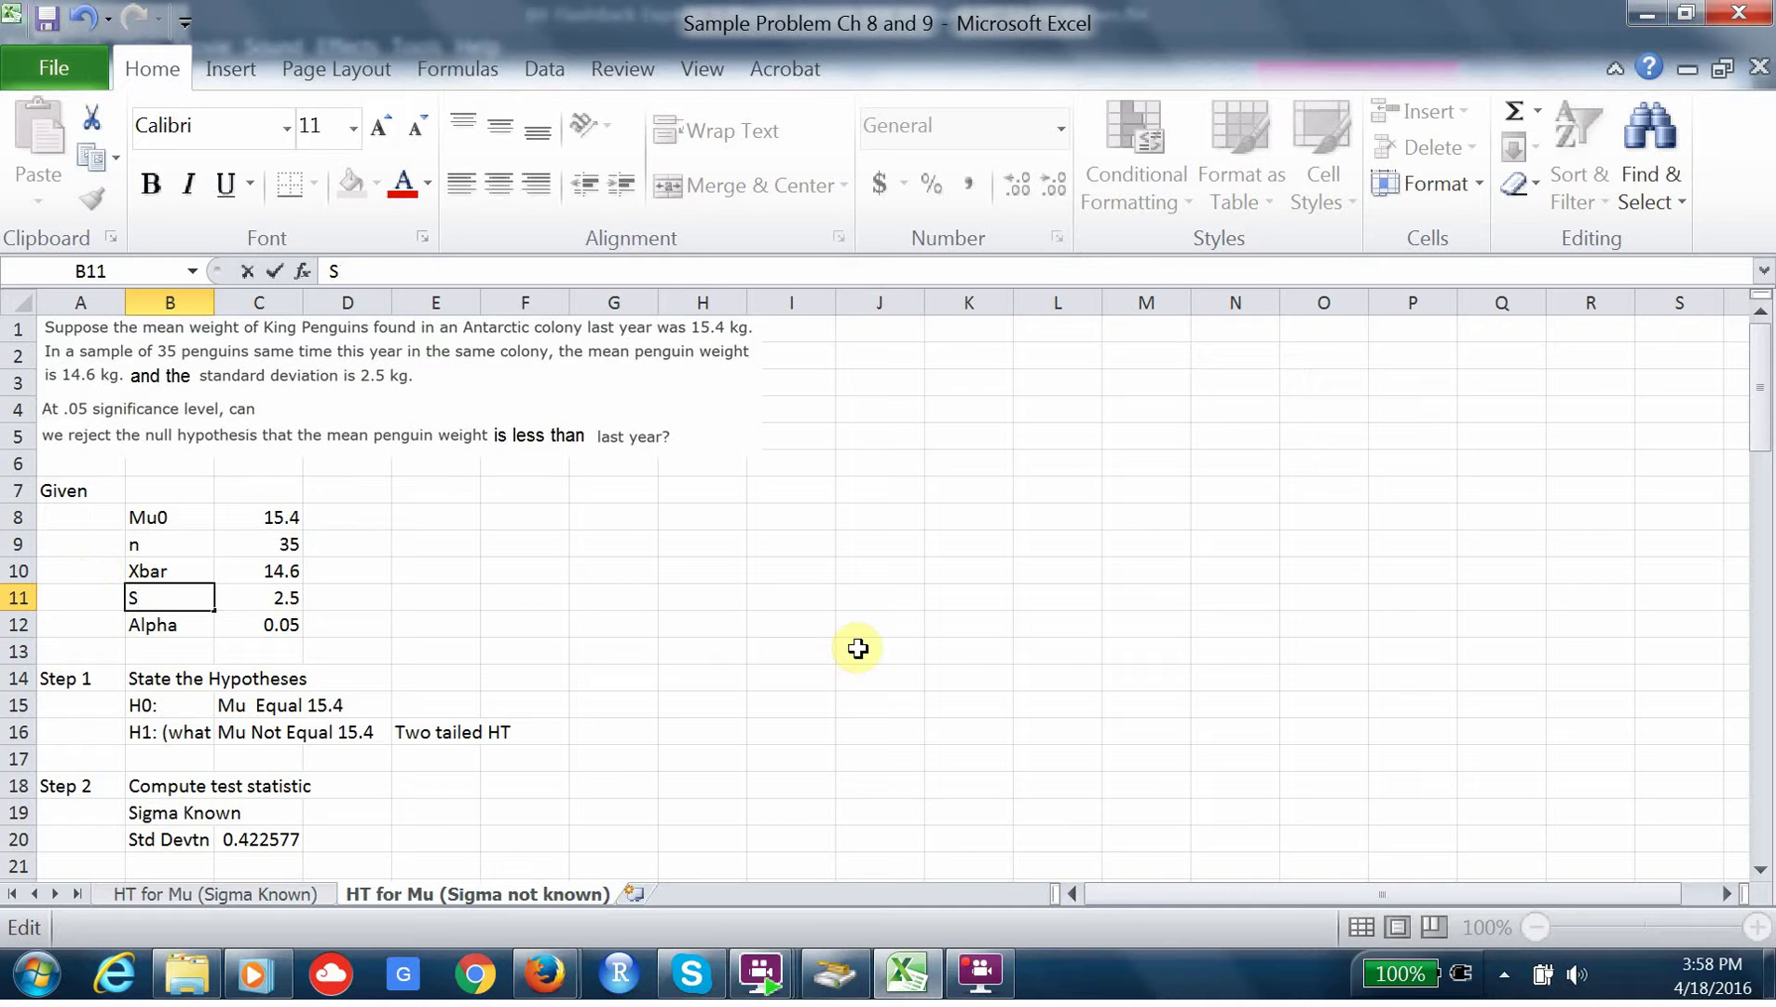
click(317, 596)
- Colour S and 2.5 in B11:C11 red and widen columns B and C
click(219, 606)
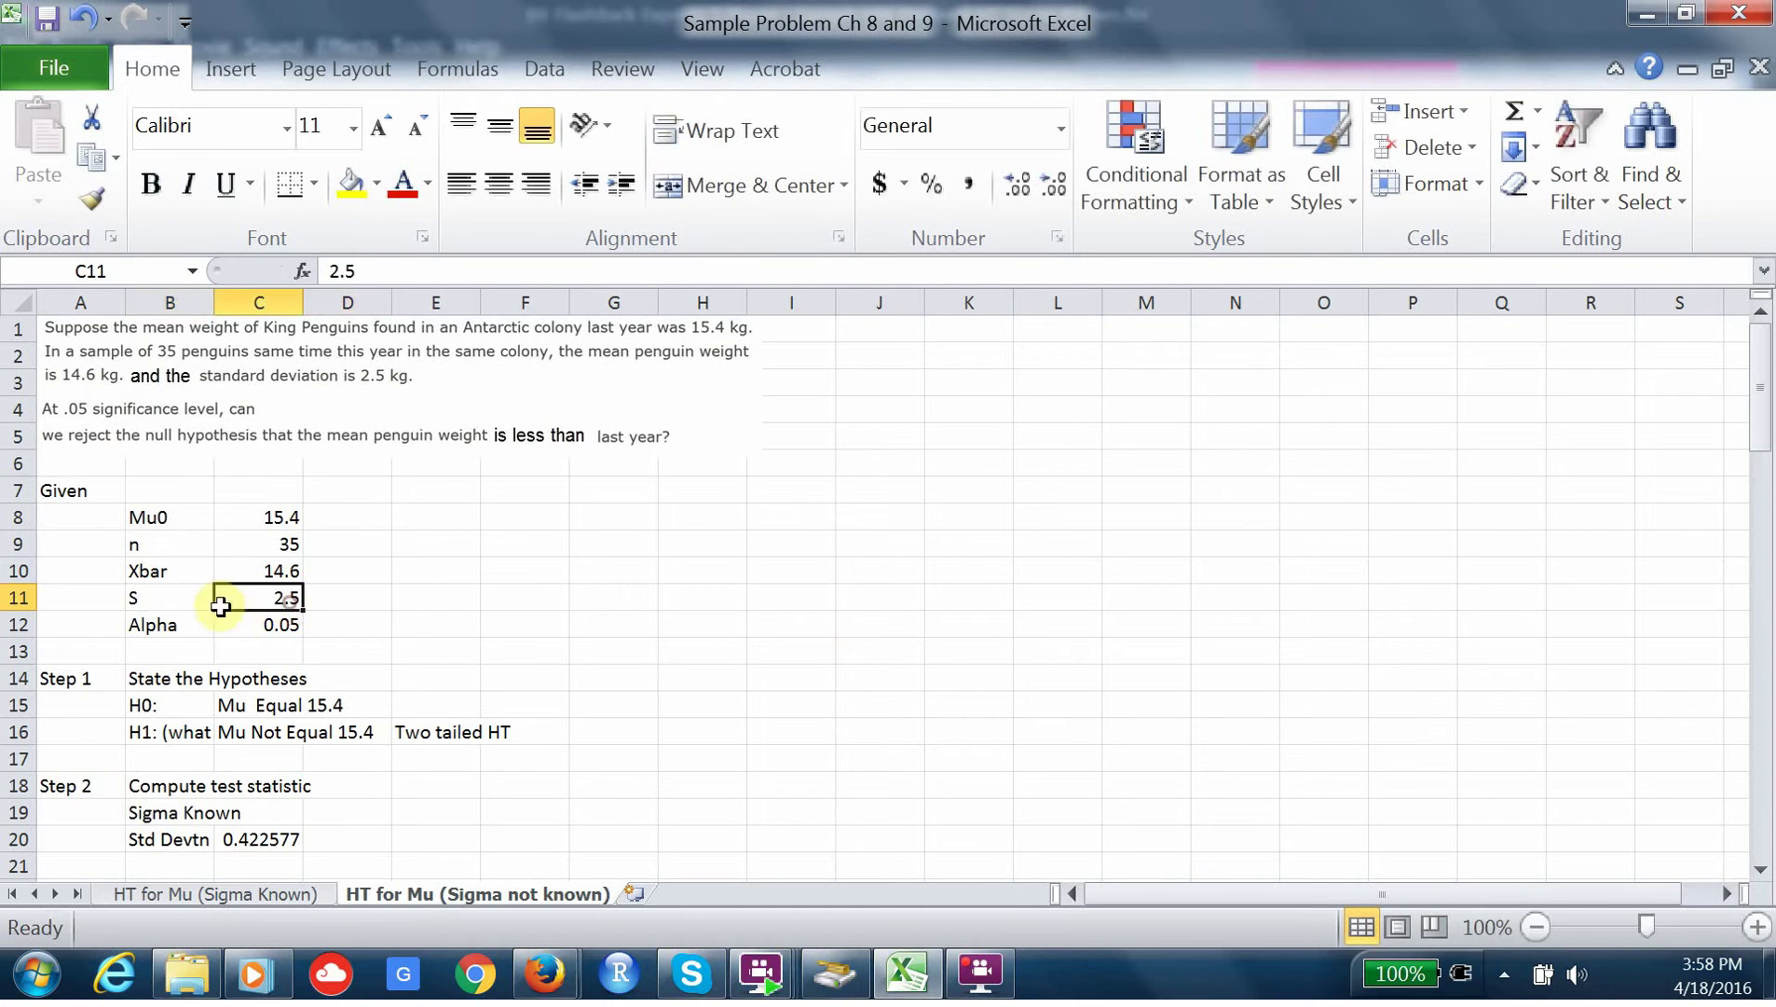
drag(220, 606, 279, 598)
click(154, 624)
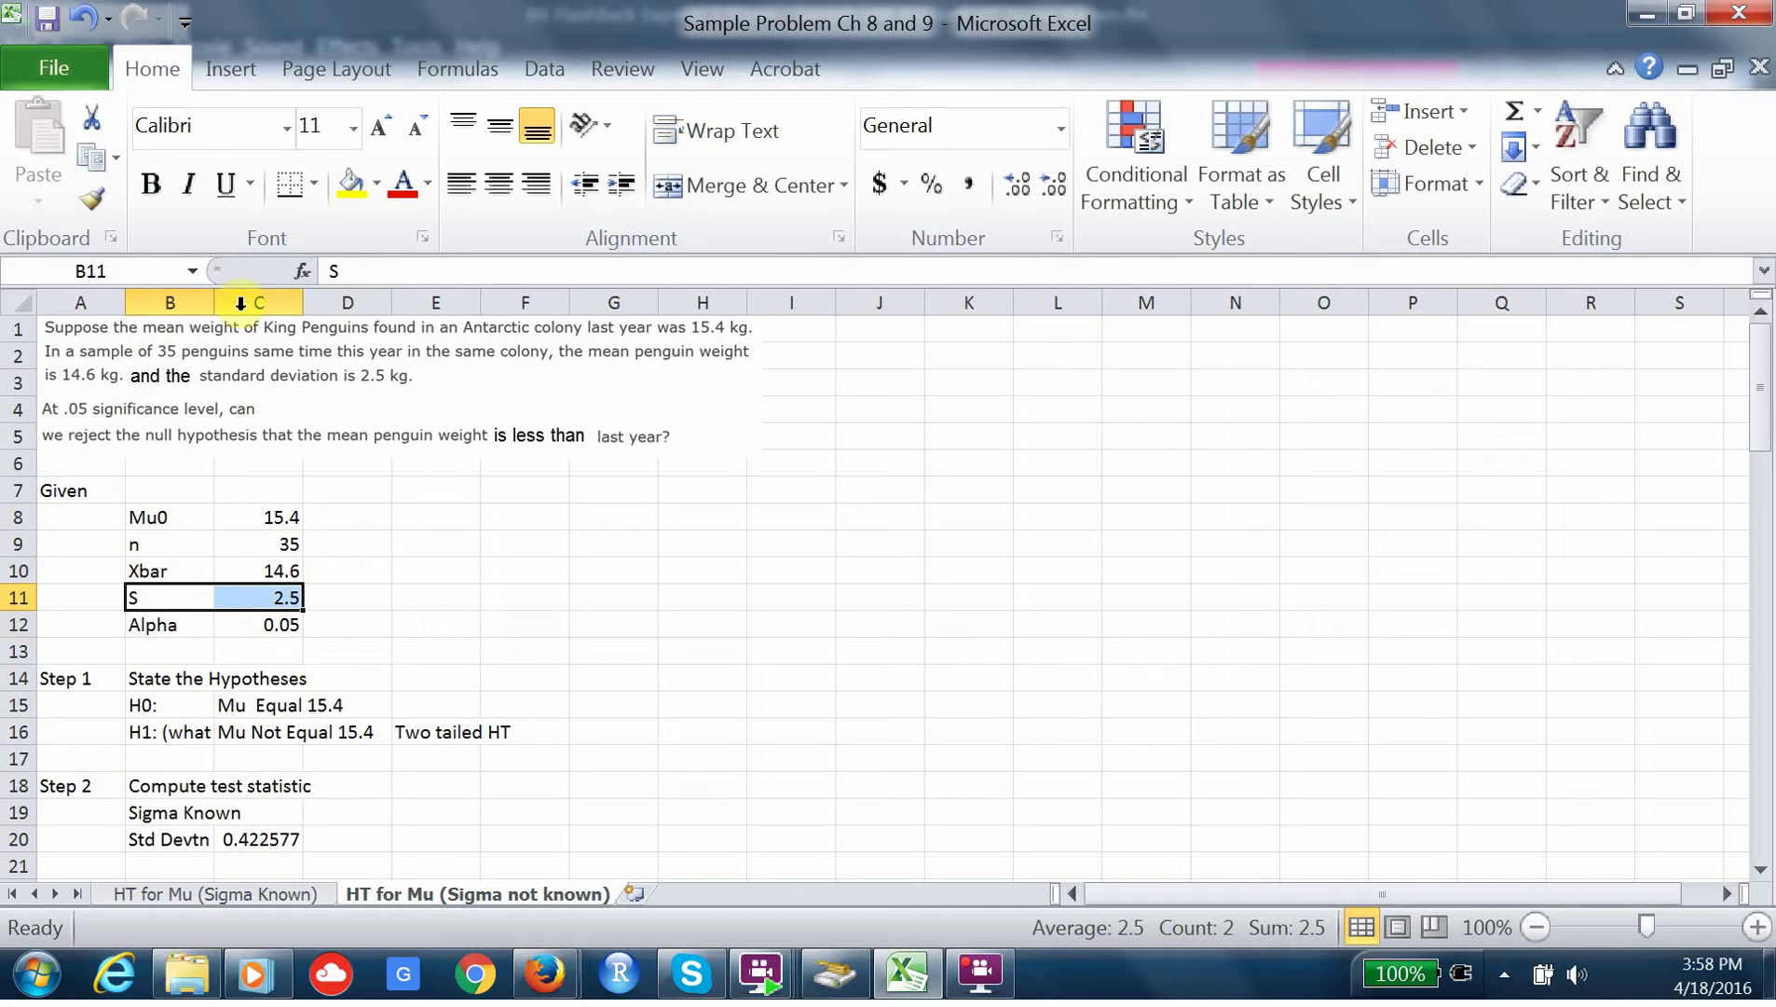
click(403, 184)
click(431, 566)
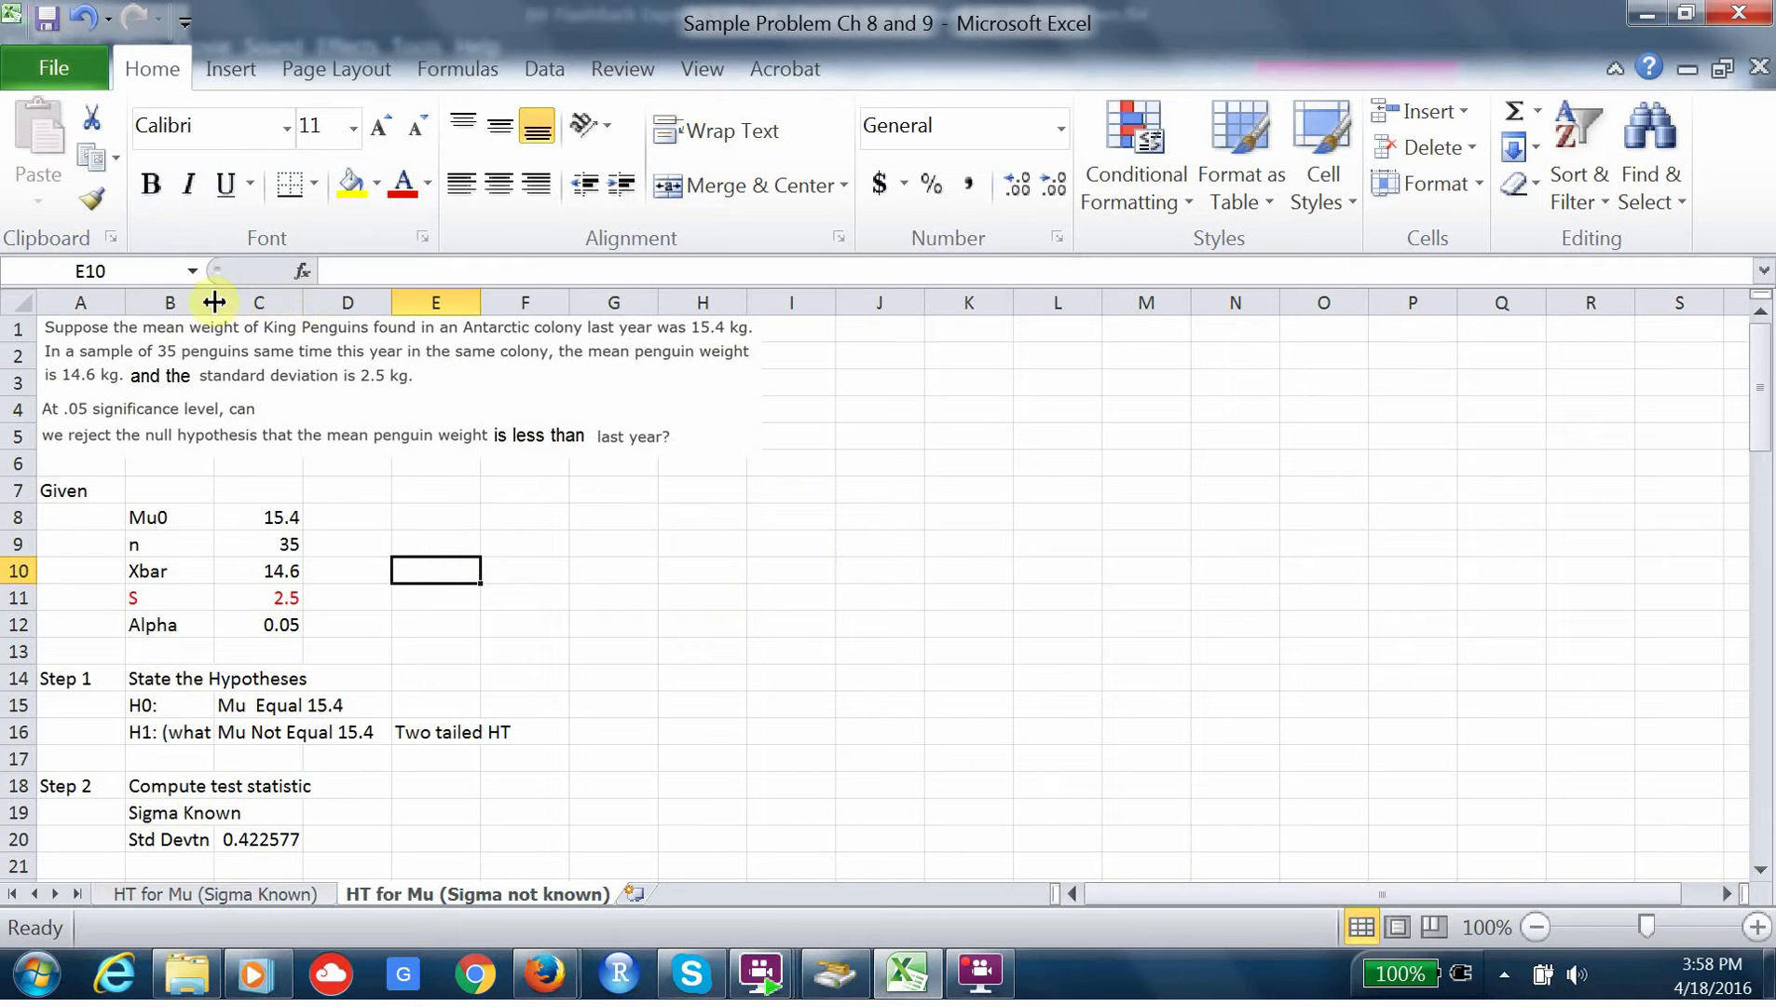
drag(214, 302, 411, 280)
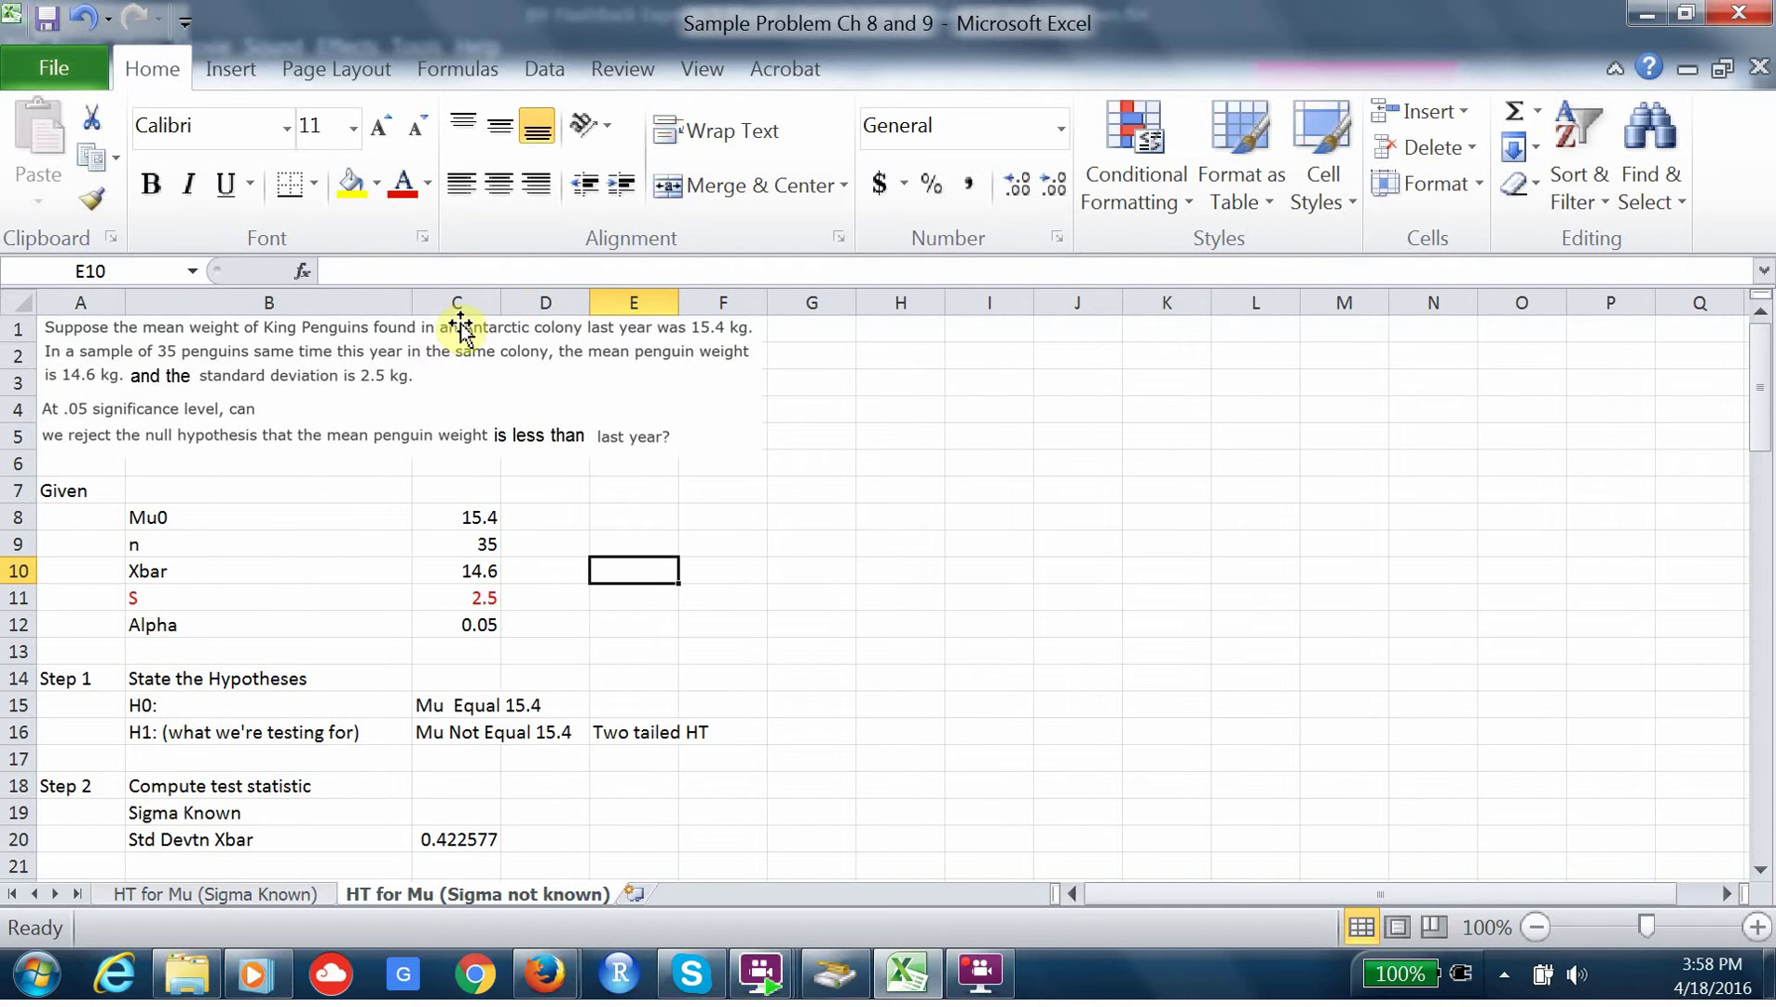
drag(500, 300, 678, 302)
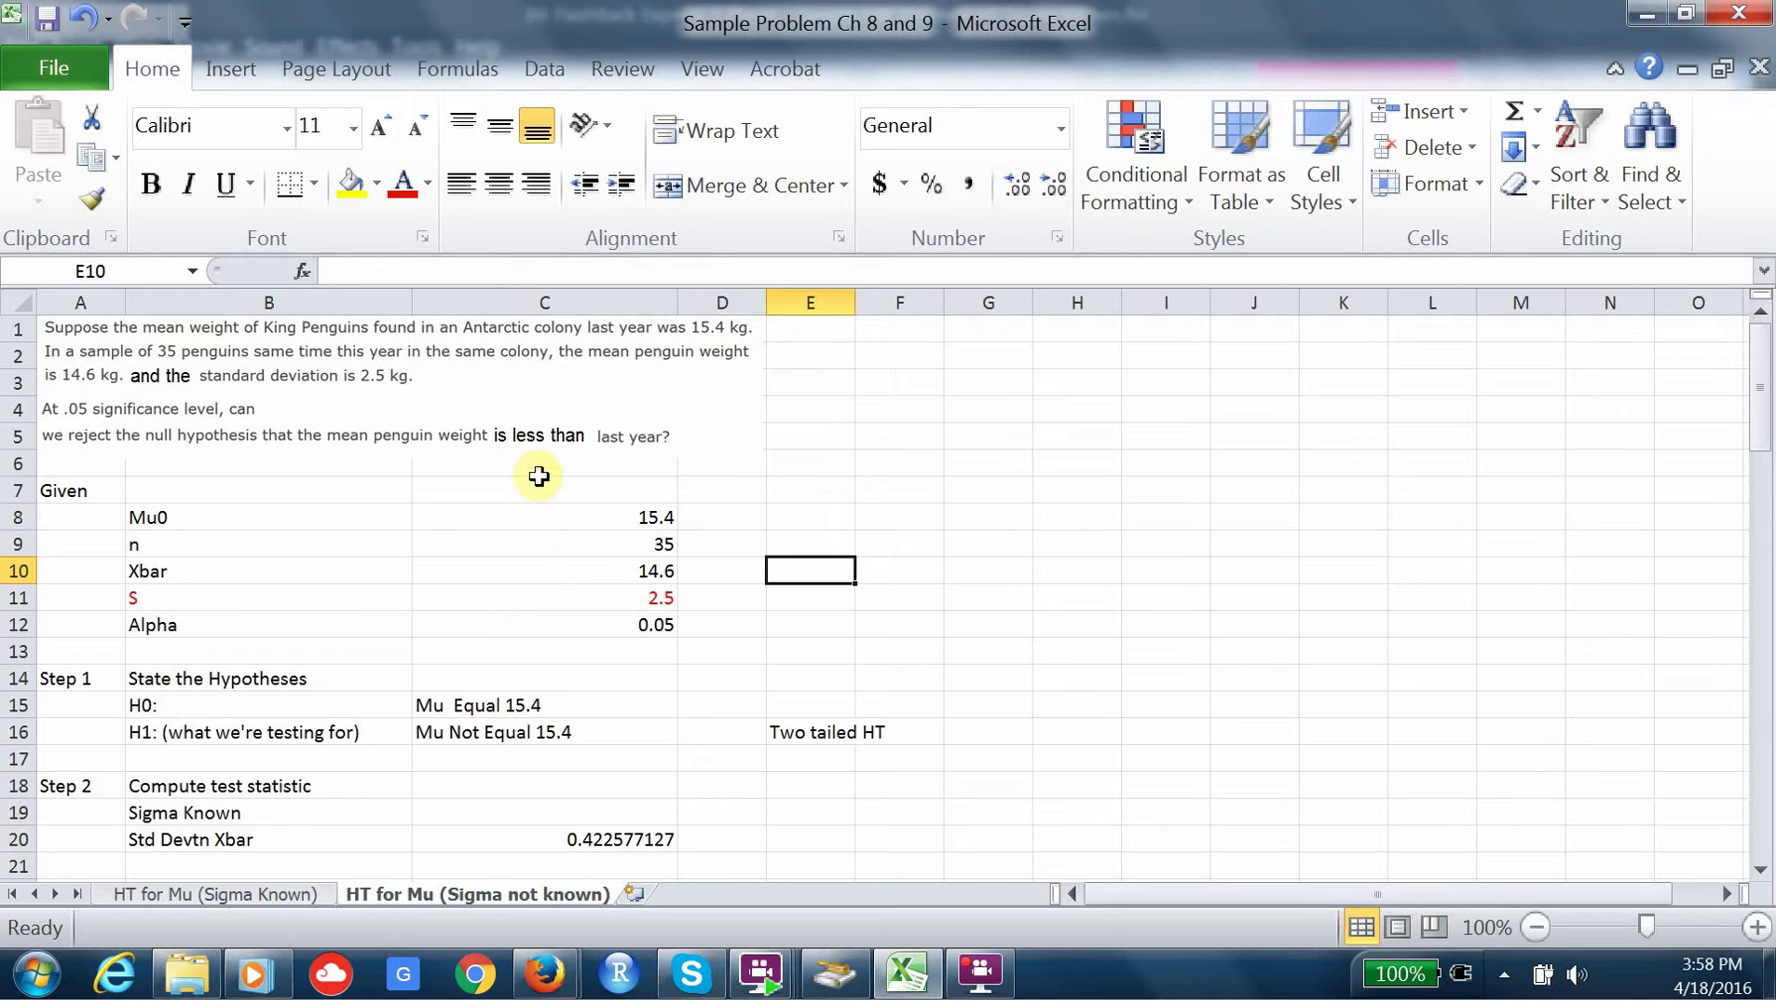
- Change the hypotheses to H0: Mu >= 15.4 and H1: Mu < 15.4
double_click(511, 732)
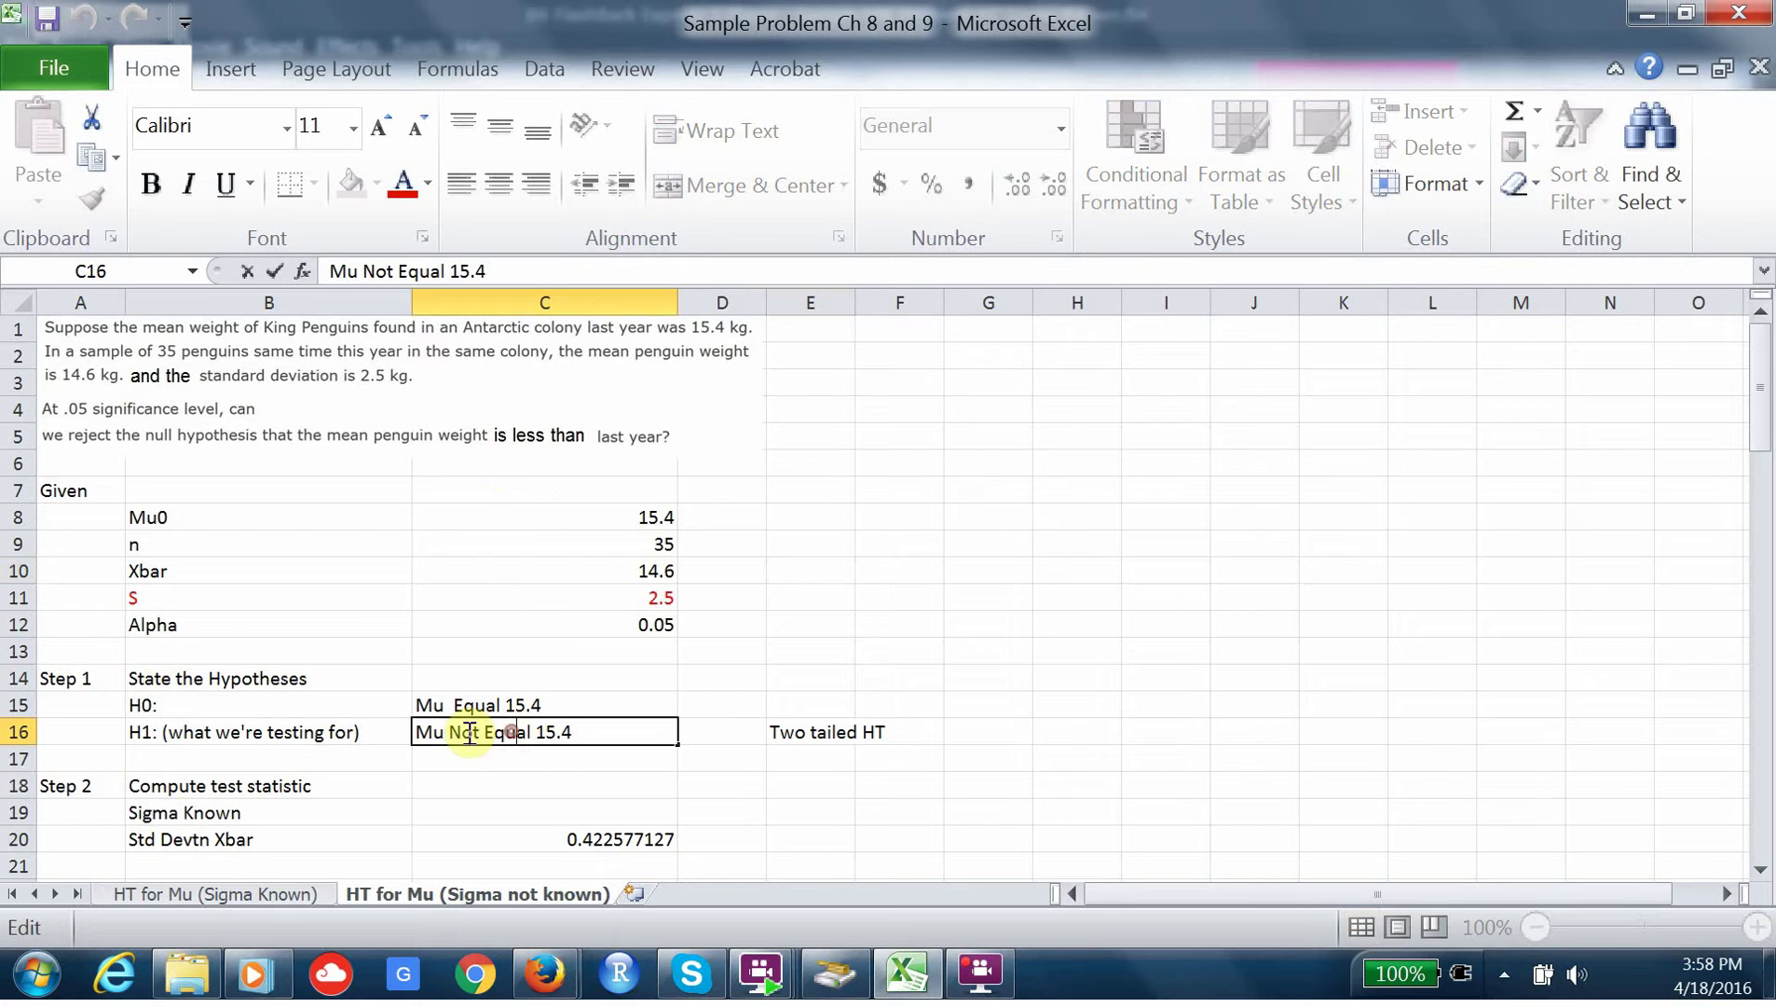
drag(449, 732, 535, 732)
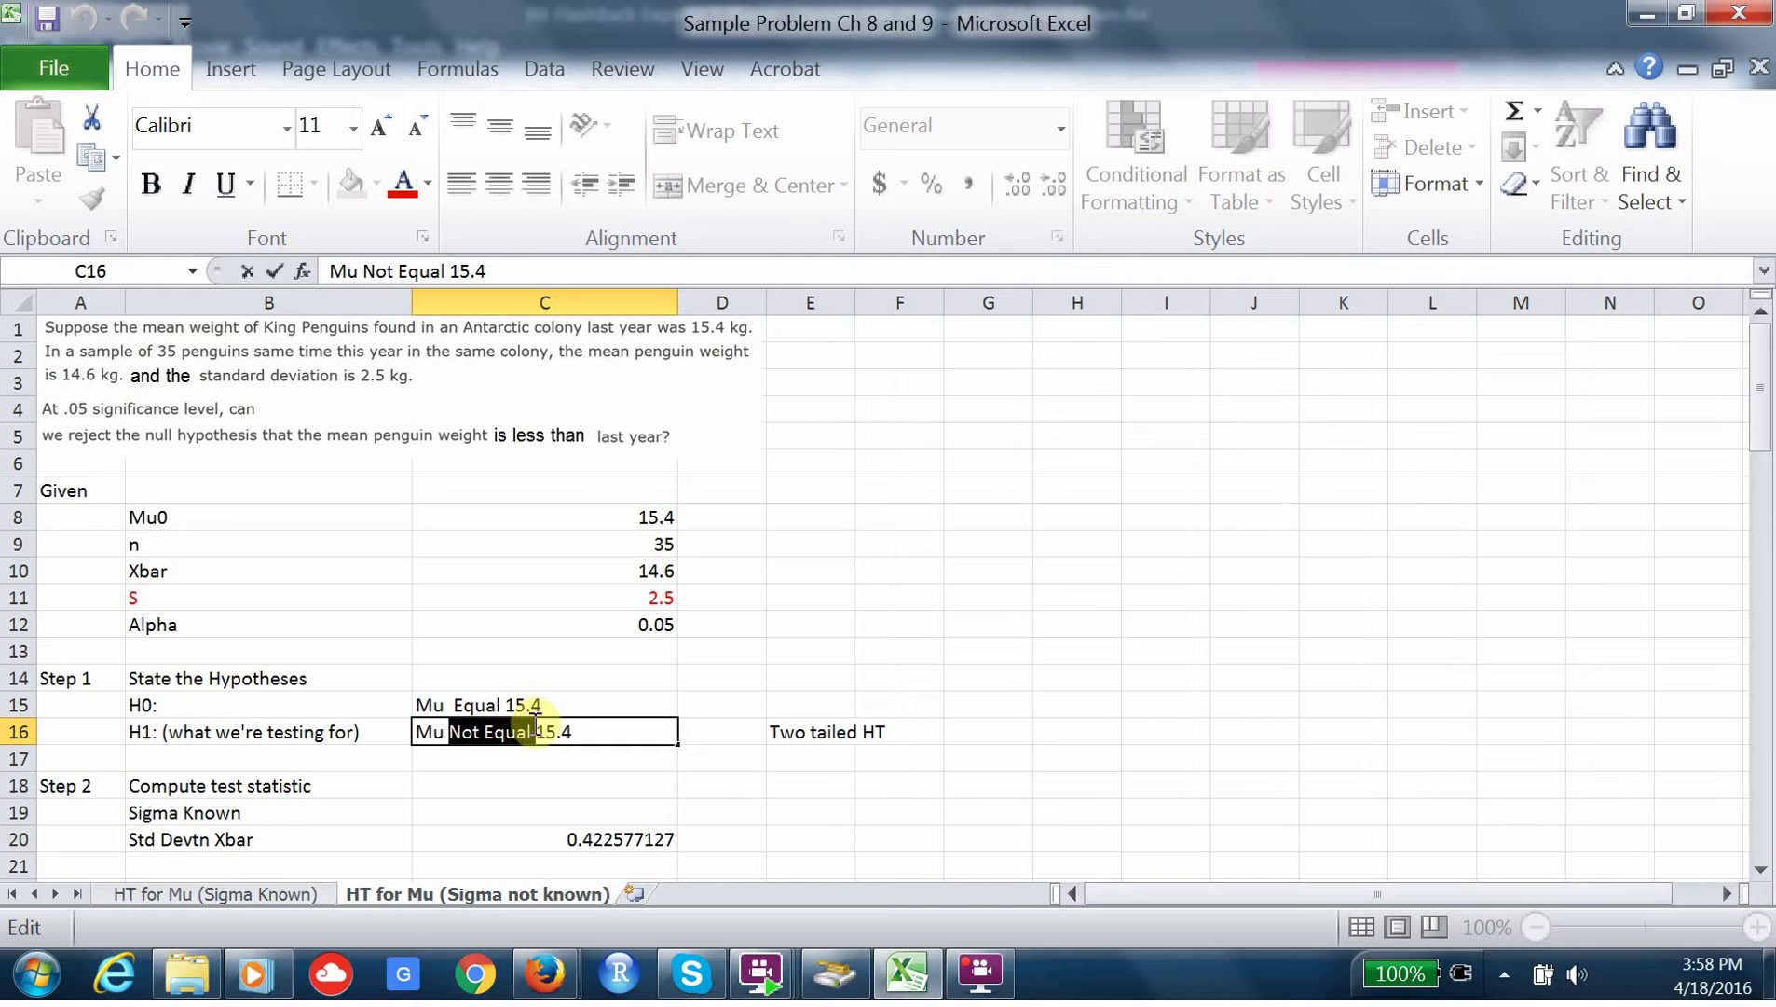
text(<)
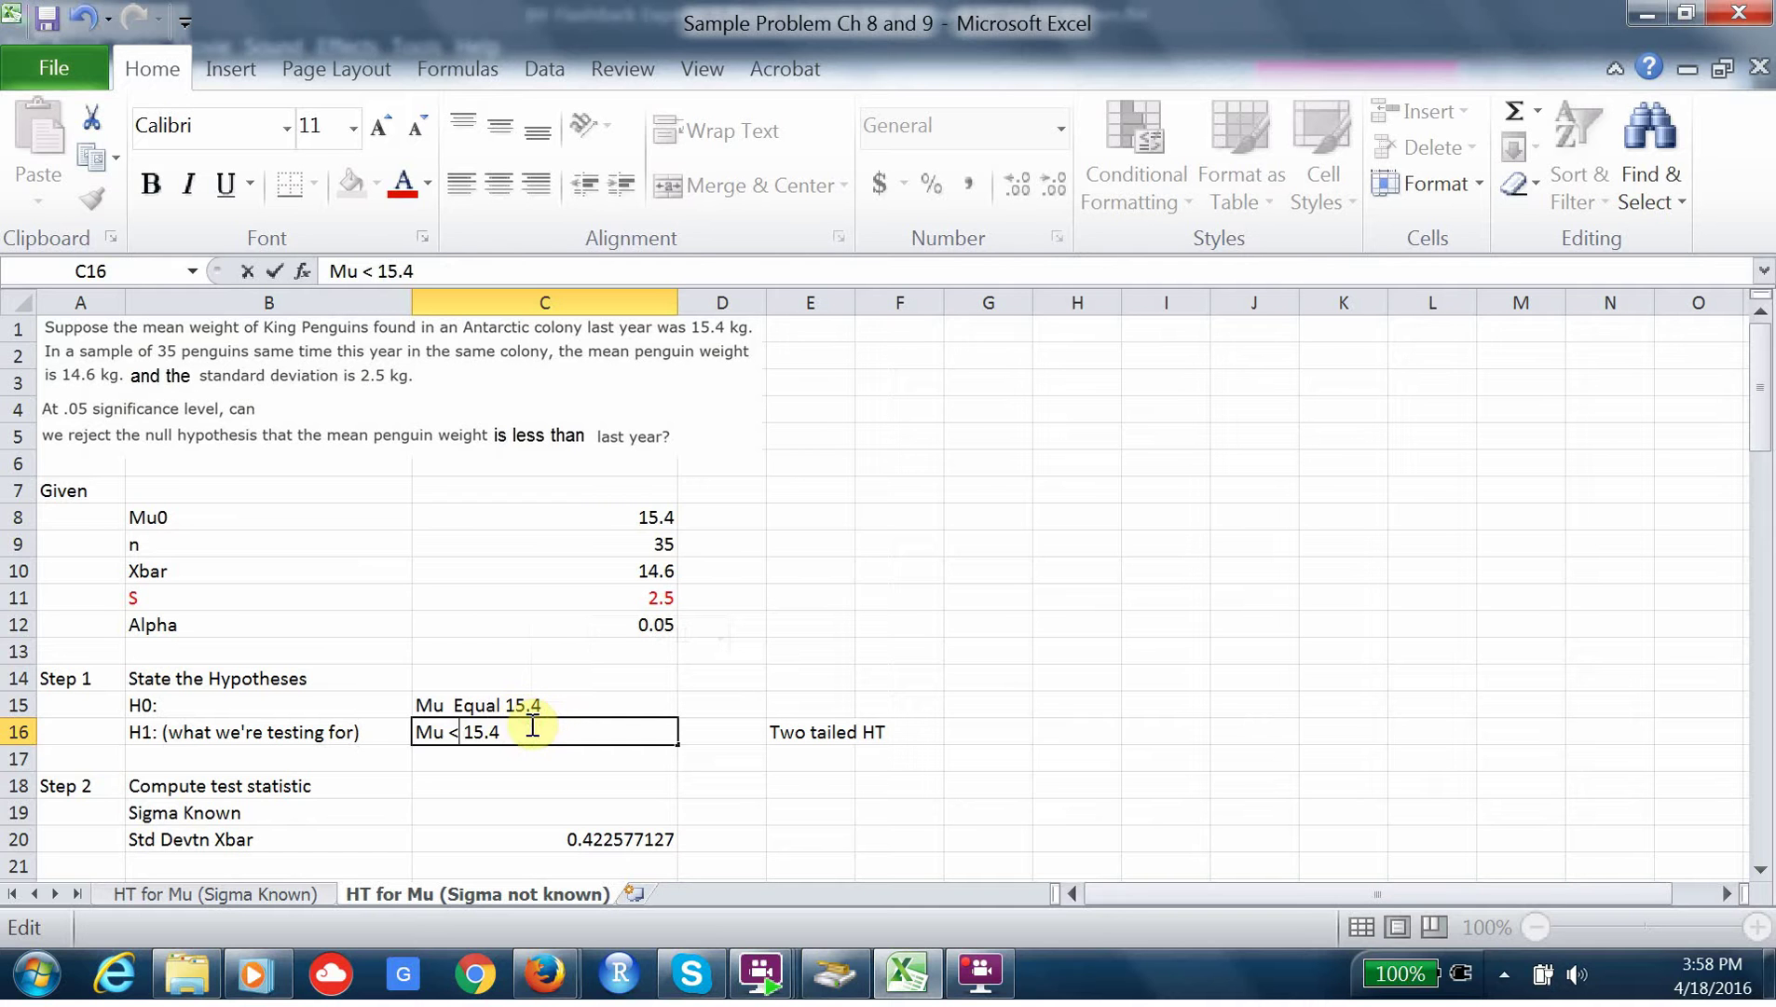
double_click(454, 704)
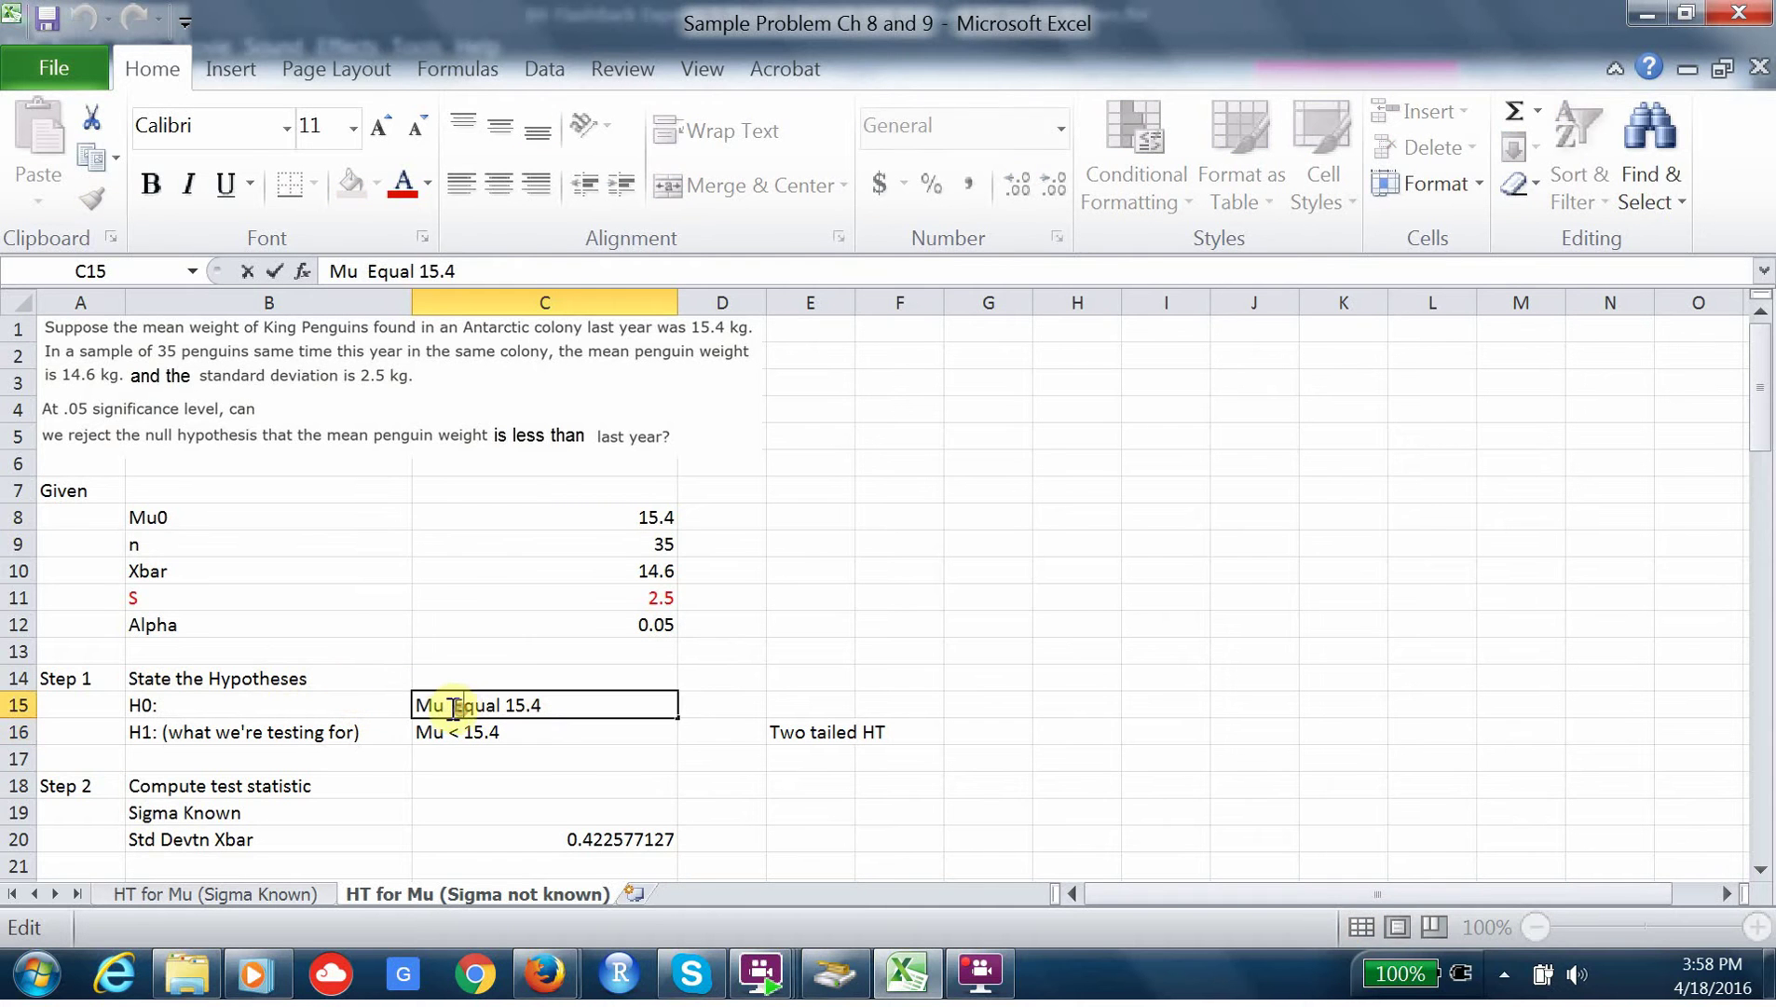
double_click(455, 705)
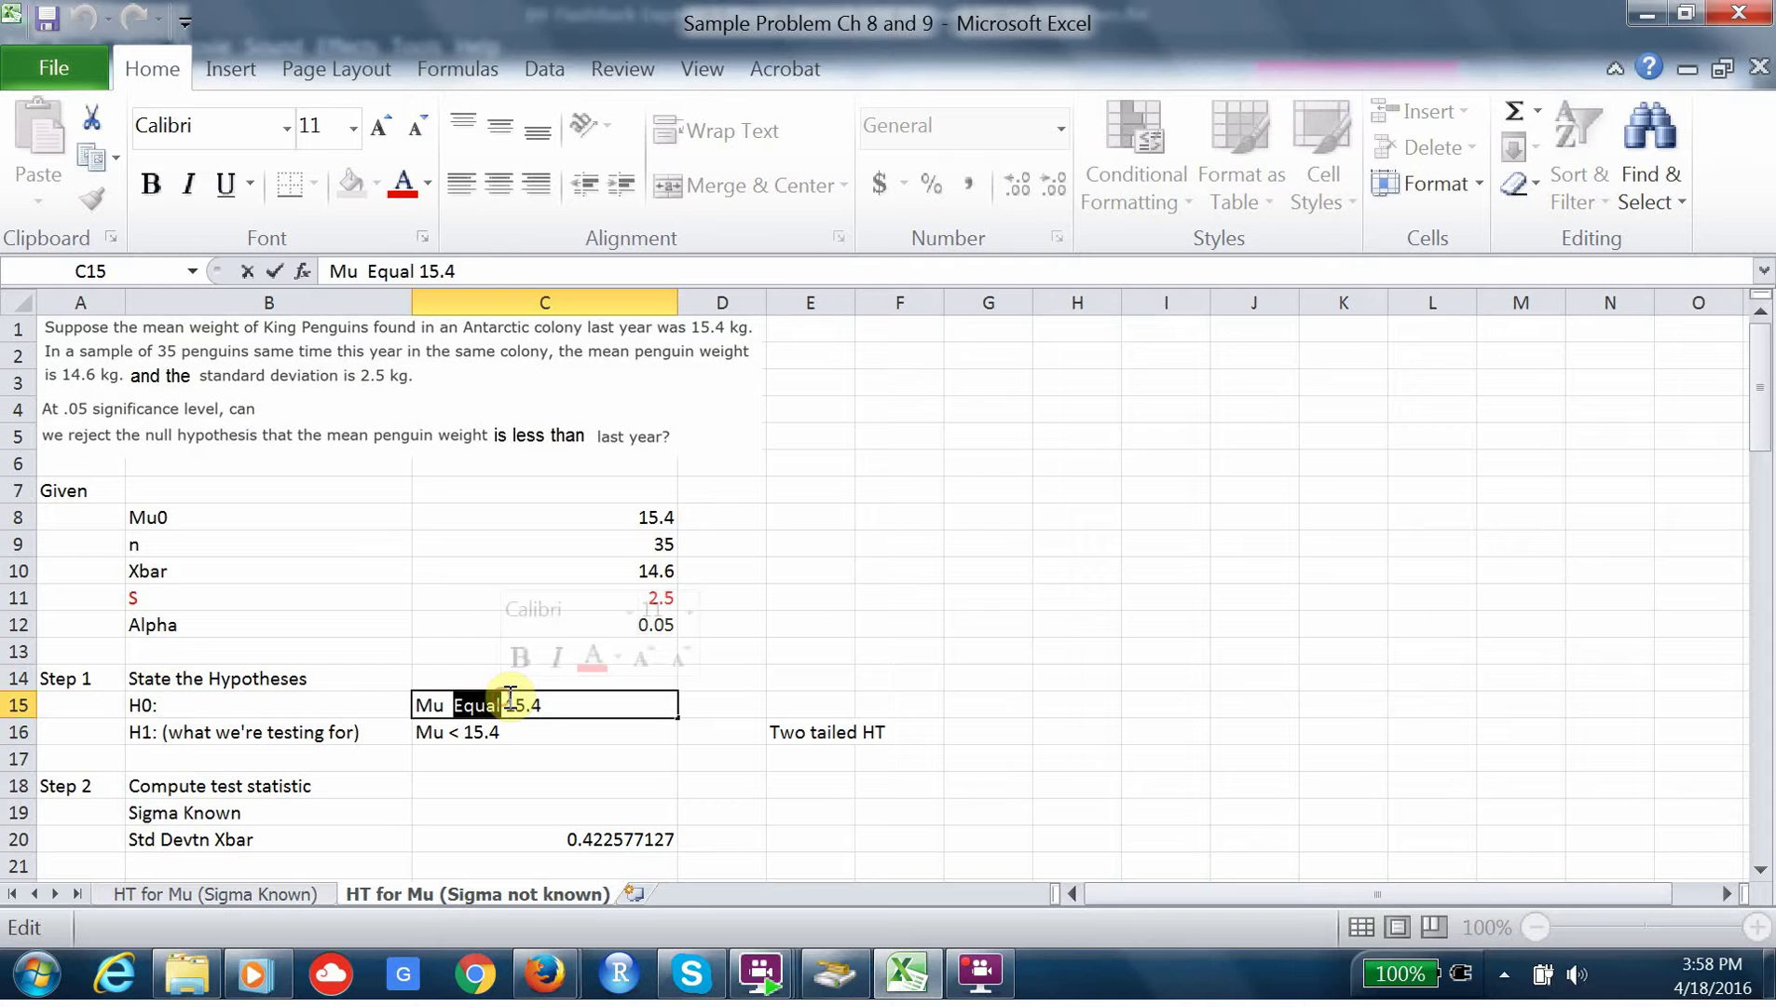
text(>=)
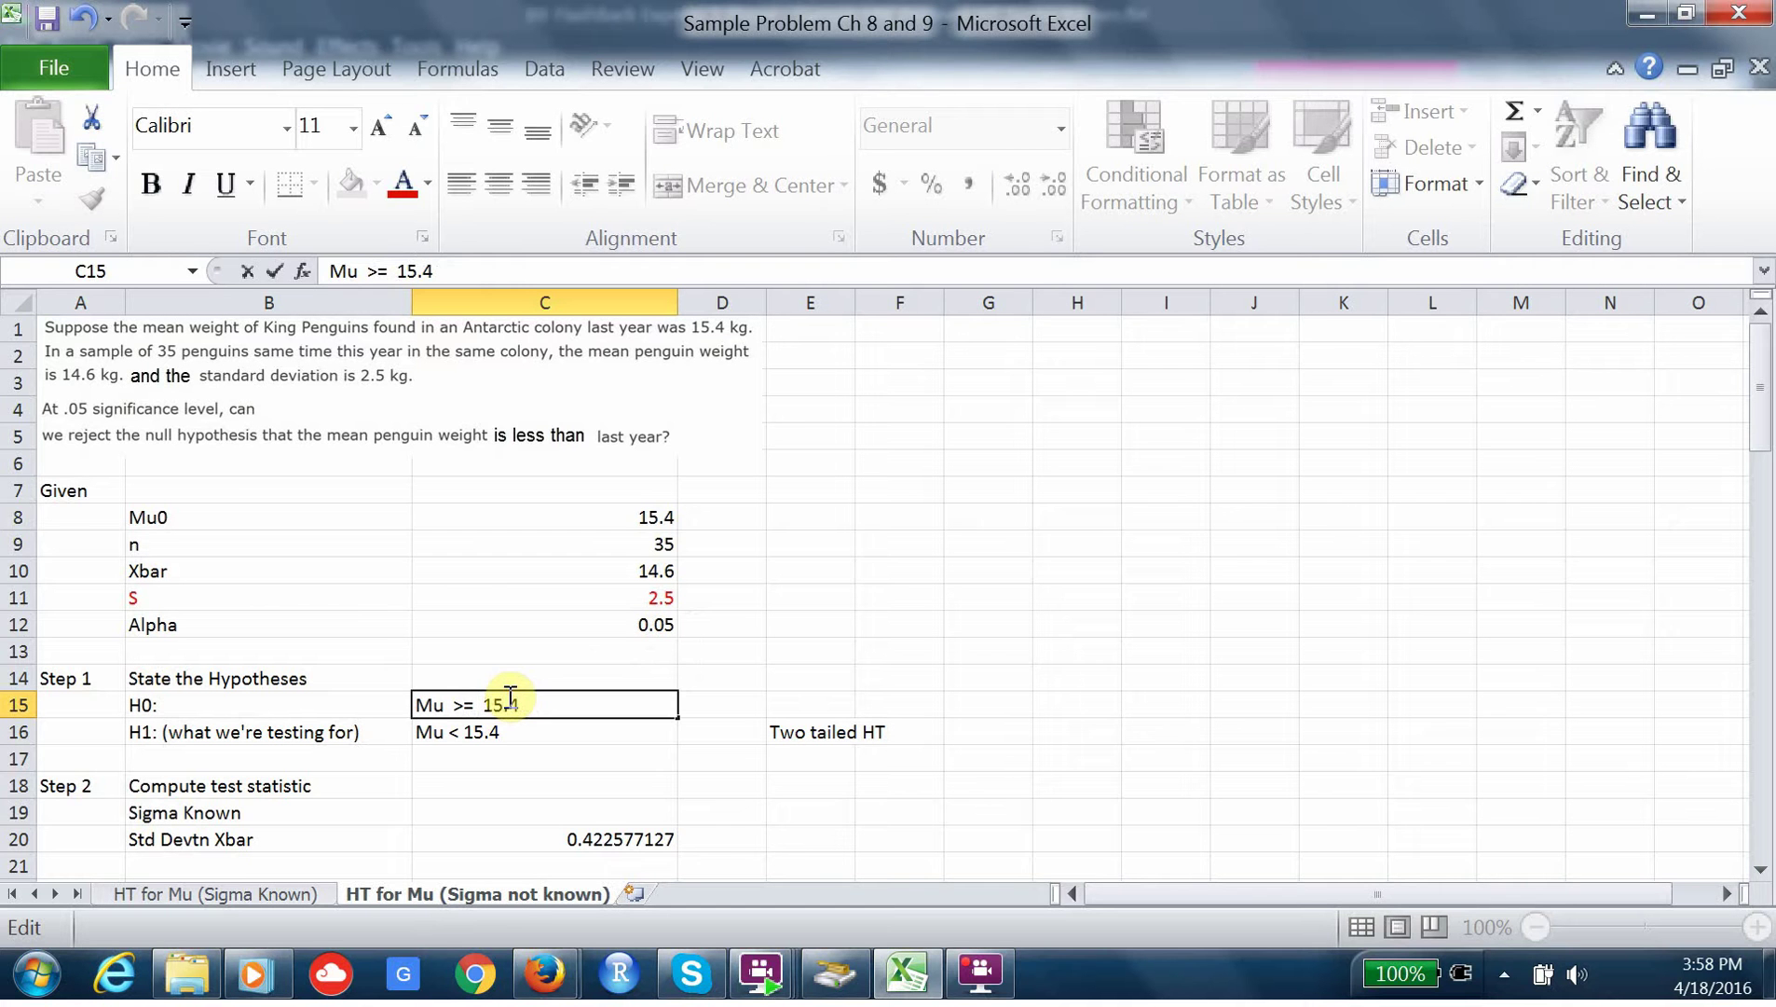
click(811, 732)
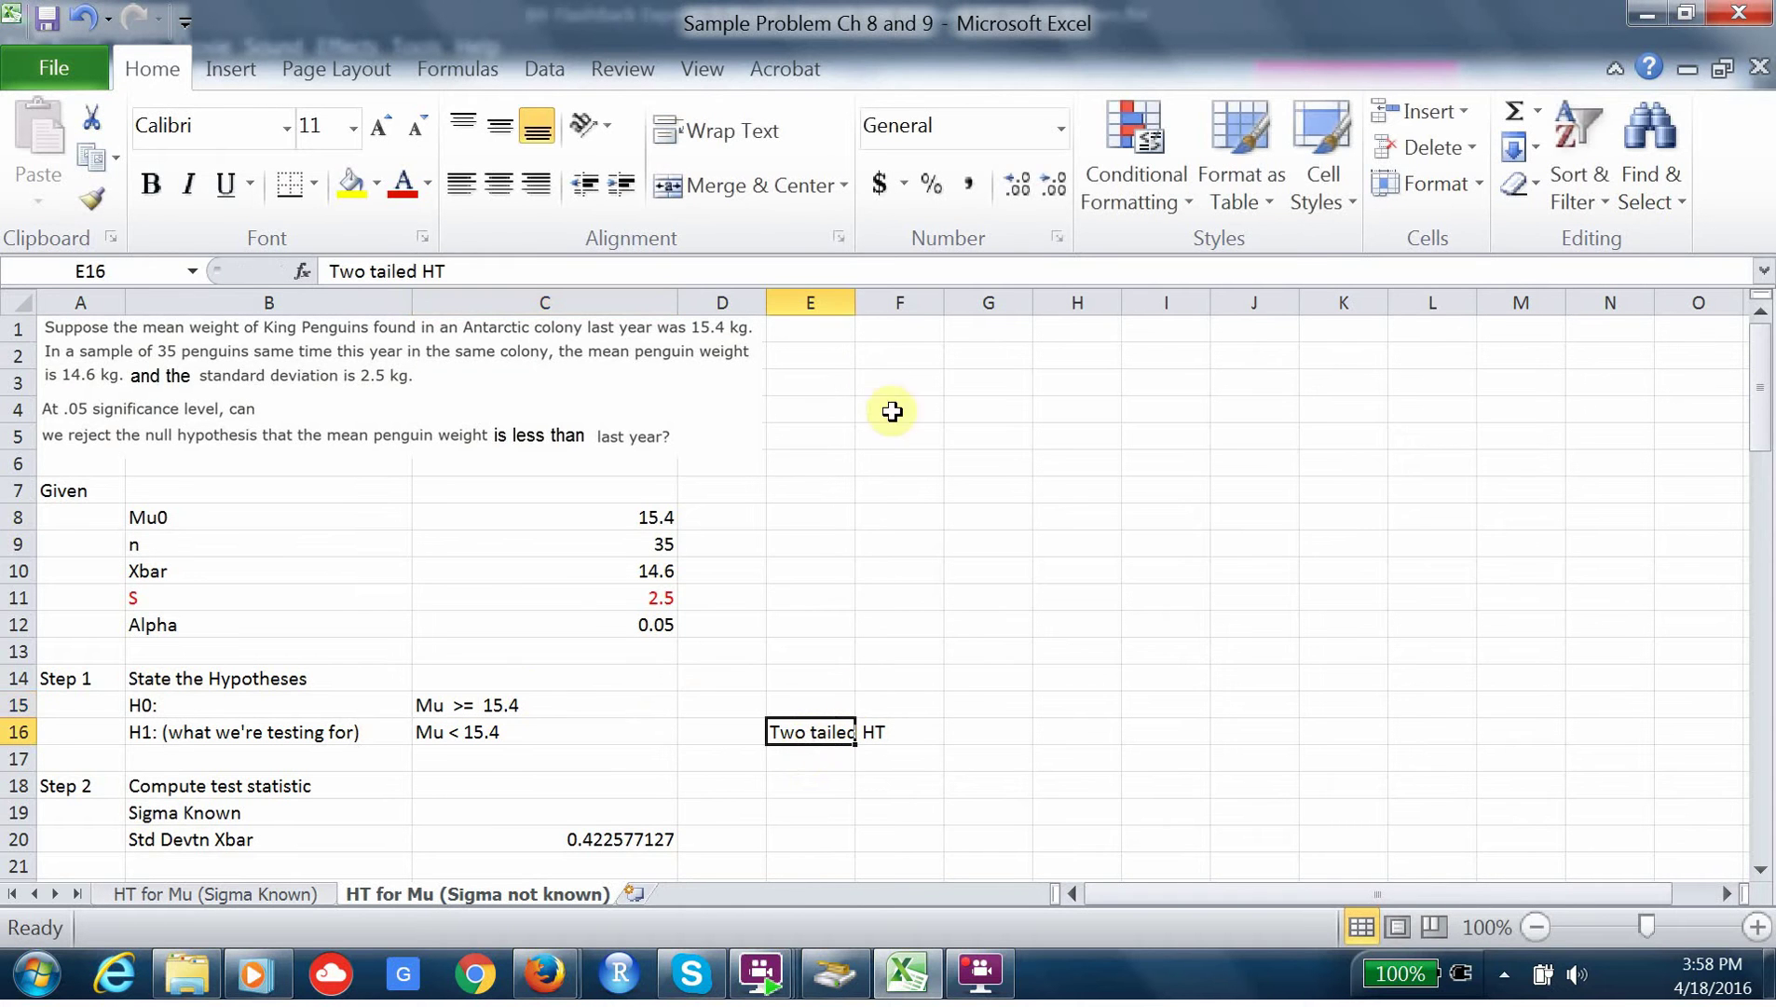
- Widen column E and reword the E16 note from 'Two tailed HT' to 'Lower one tailed HT'
drag(855, 303, 941, 302)
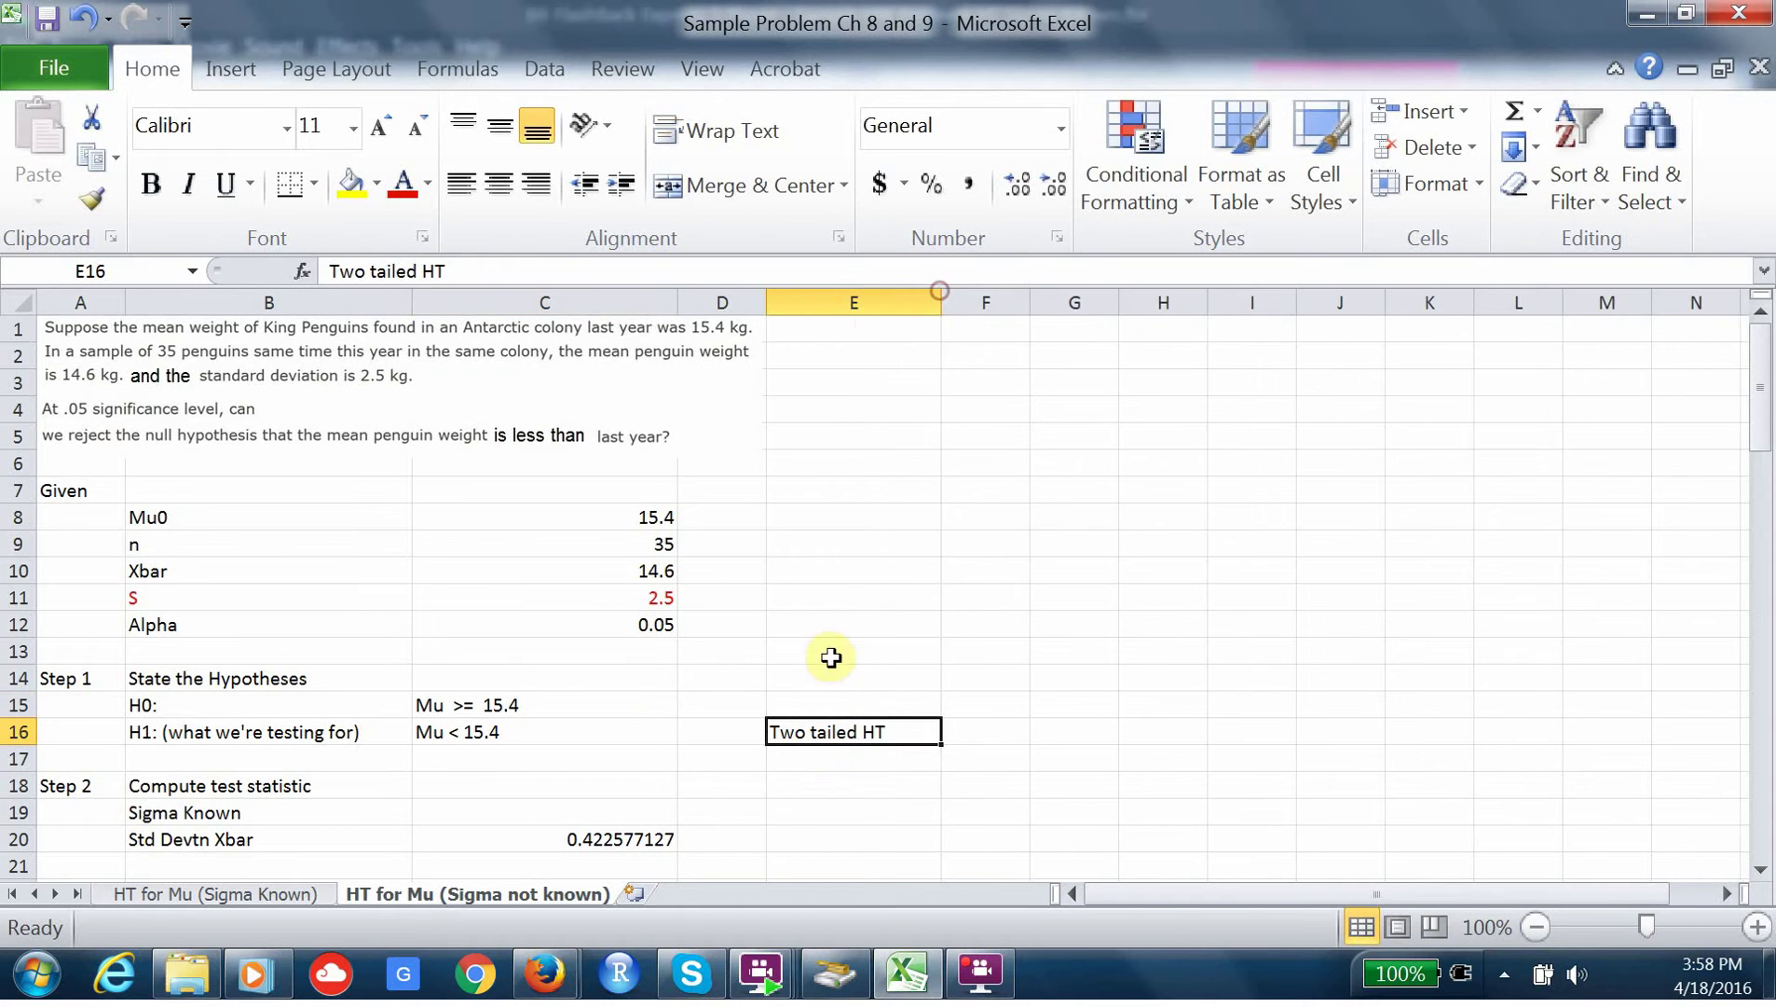
double_click(858, 731)
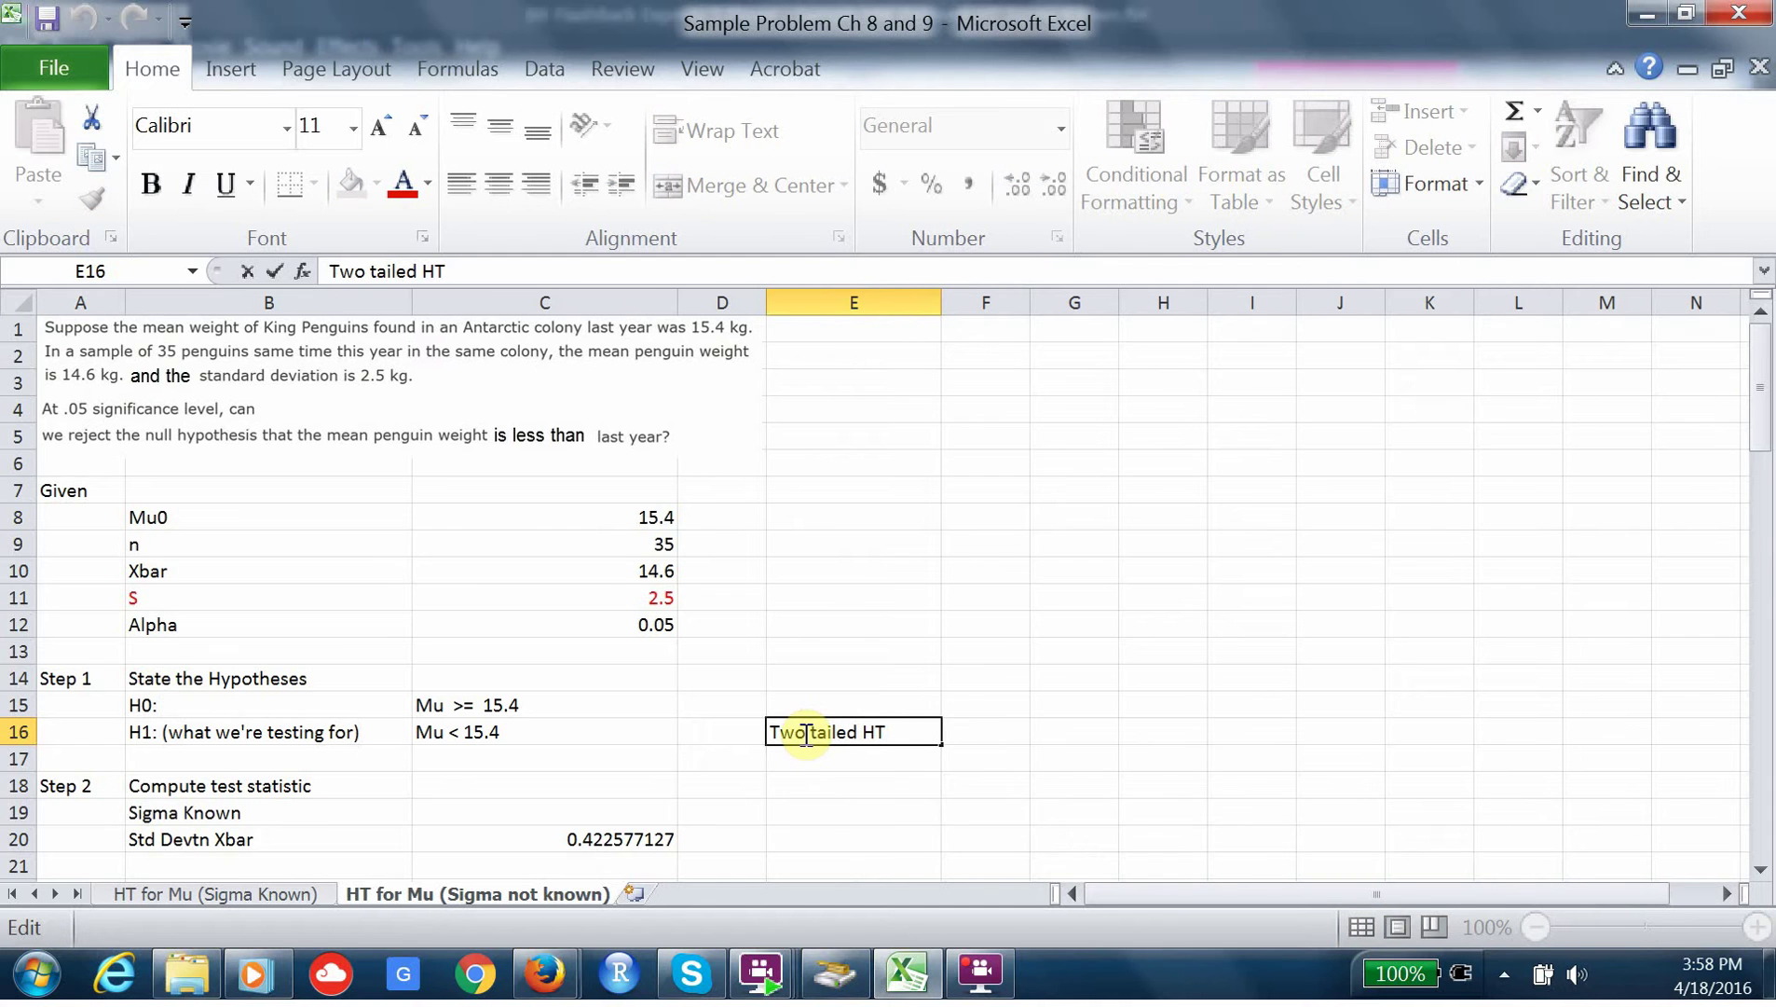
drag(807, 731, 770, 741)
text(lowr)
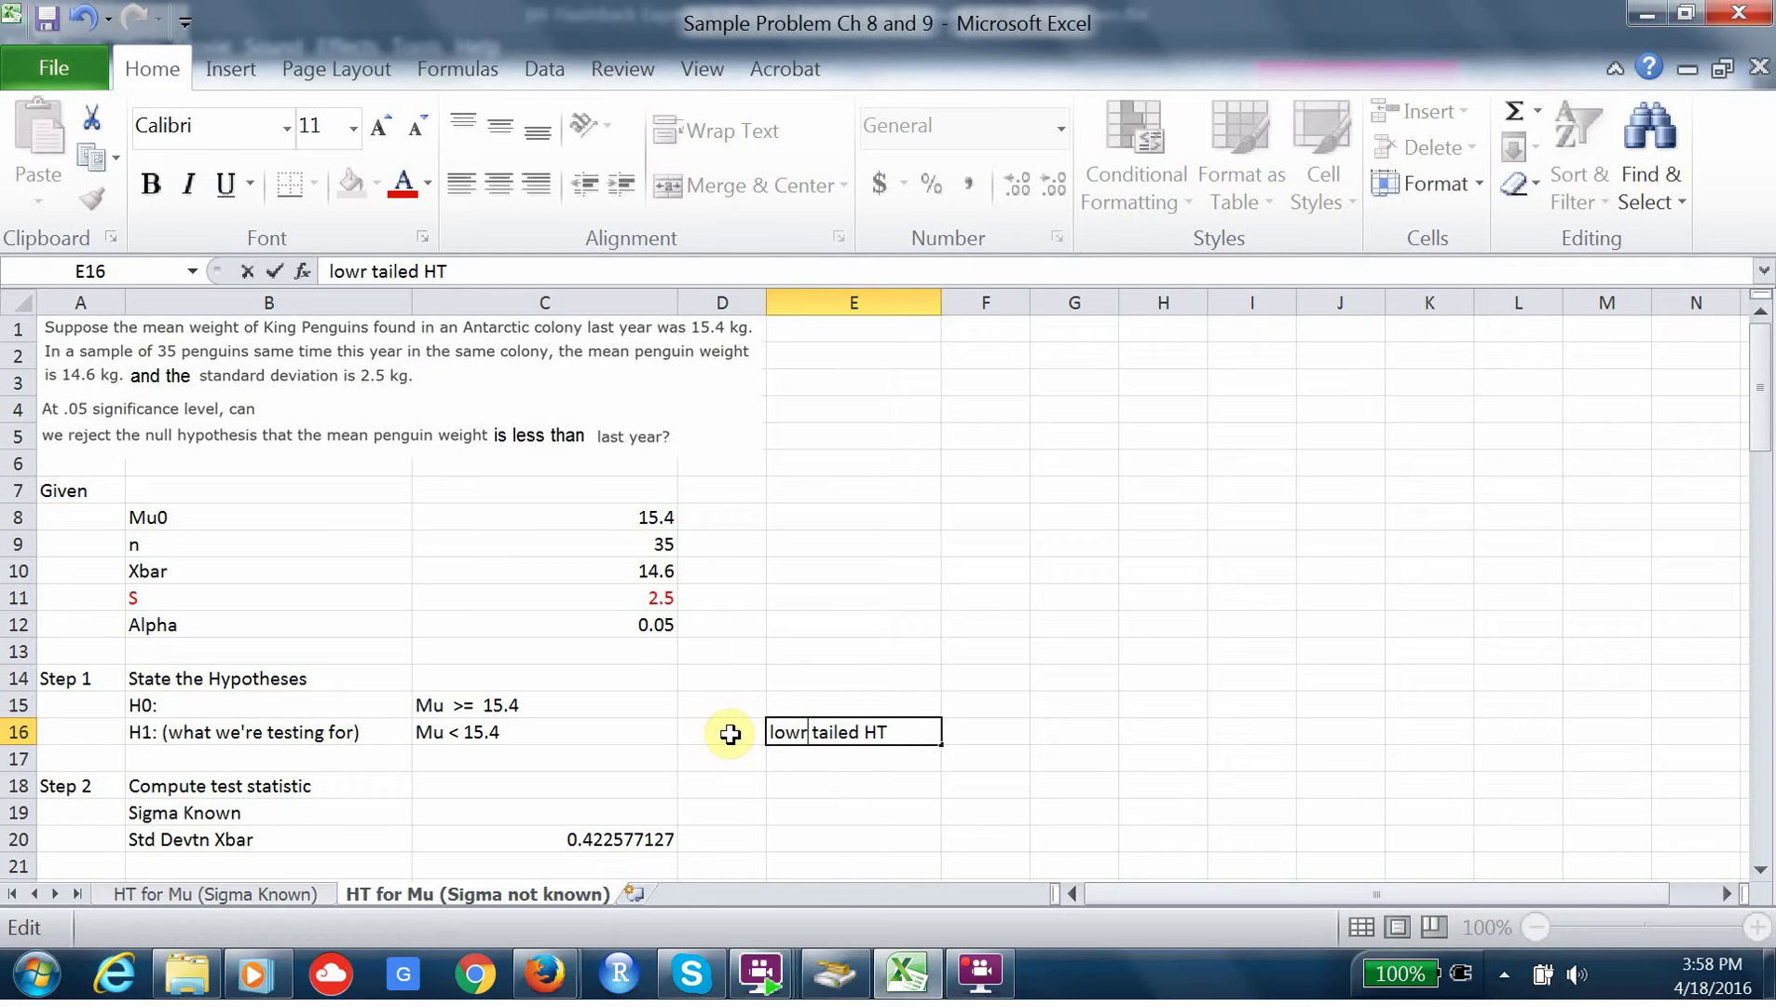
key(BackSpace)
key(BackSpace)
key(BackSpace)
text(lowrr)
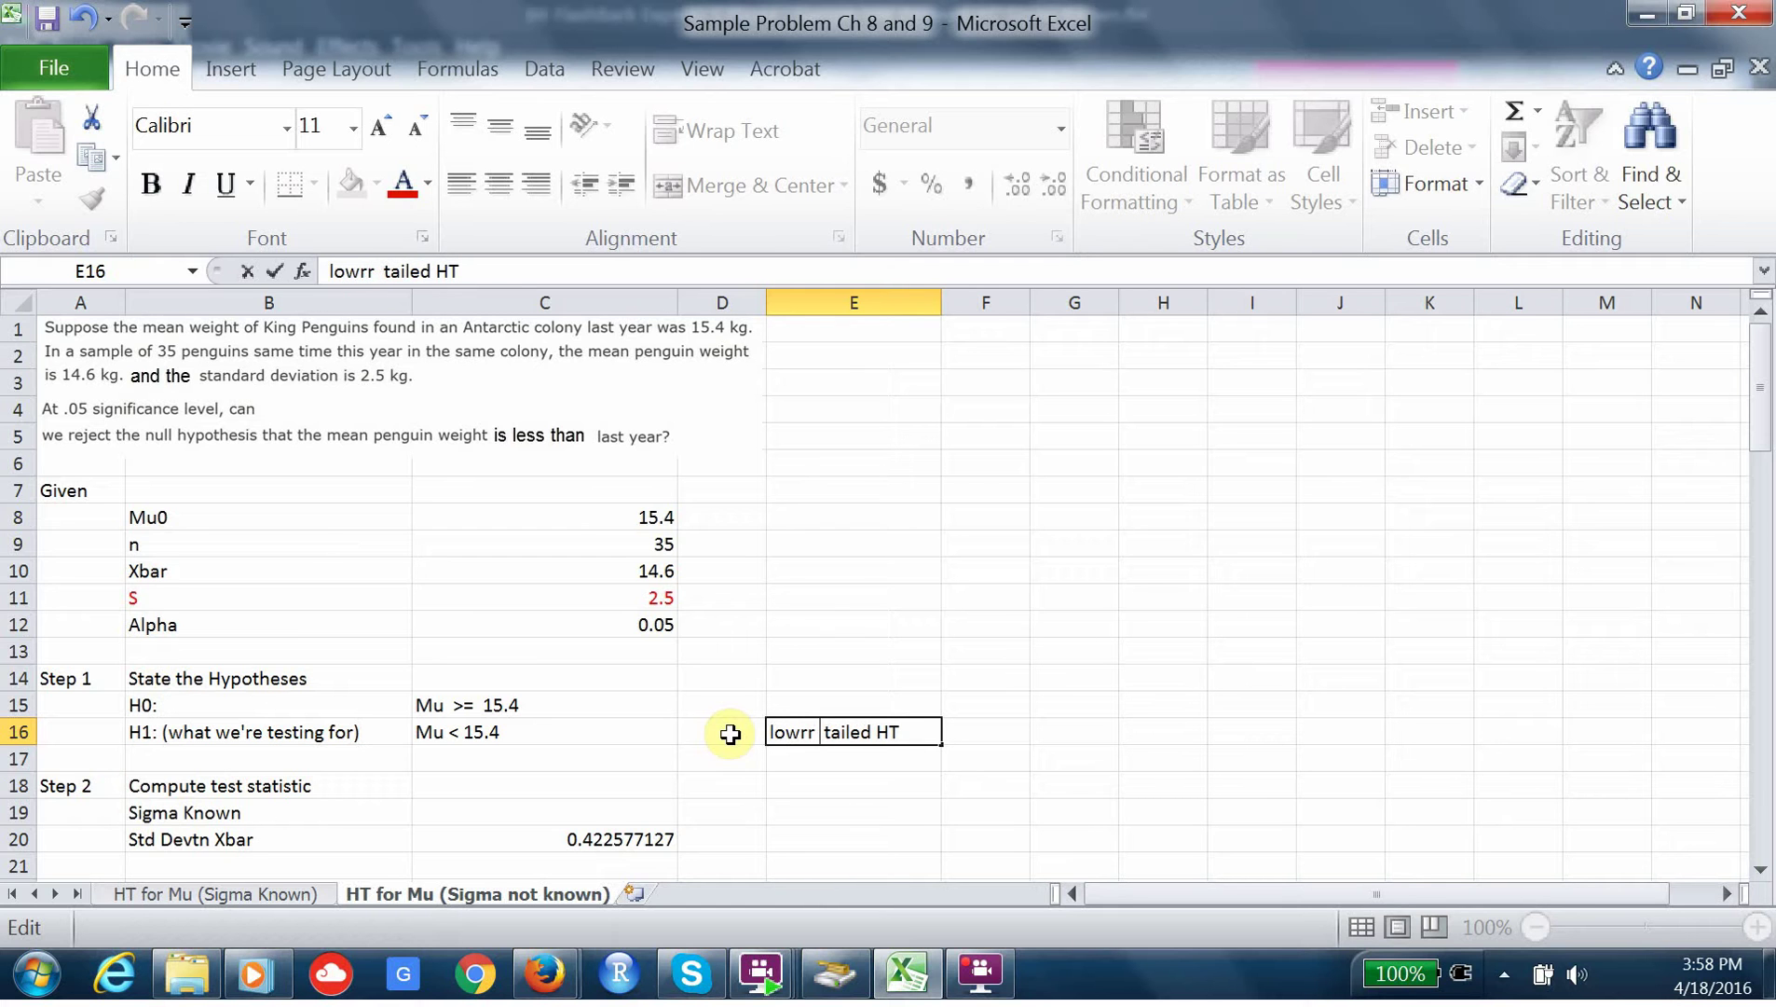
key(BackSpace)
key(BackSpace)
key(BackSpace)
key(BackSpace)
key(BackSpace)
key(BackSpace)
text(L)
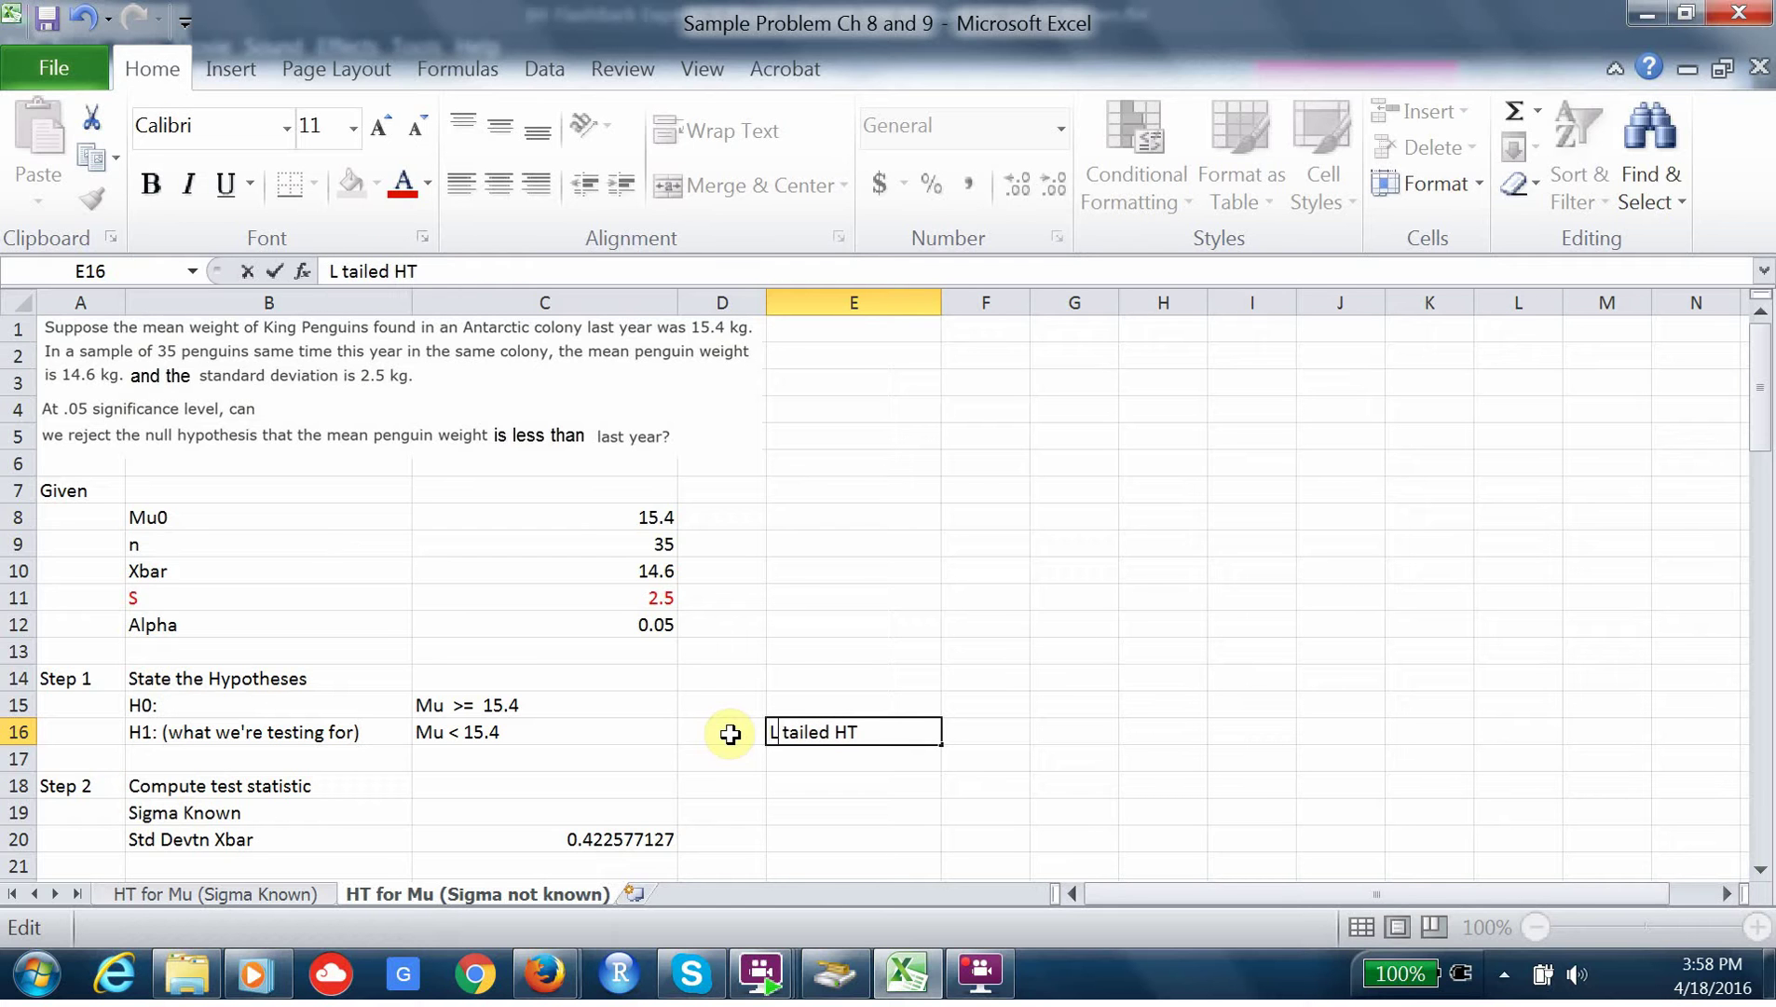
text(ower )
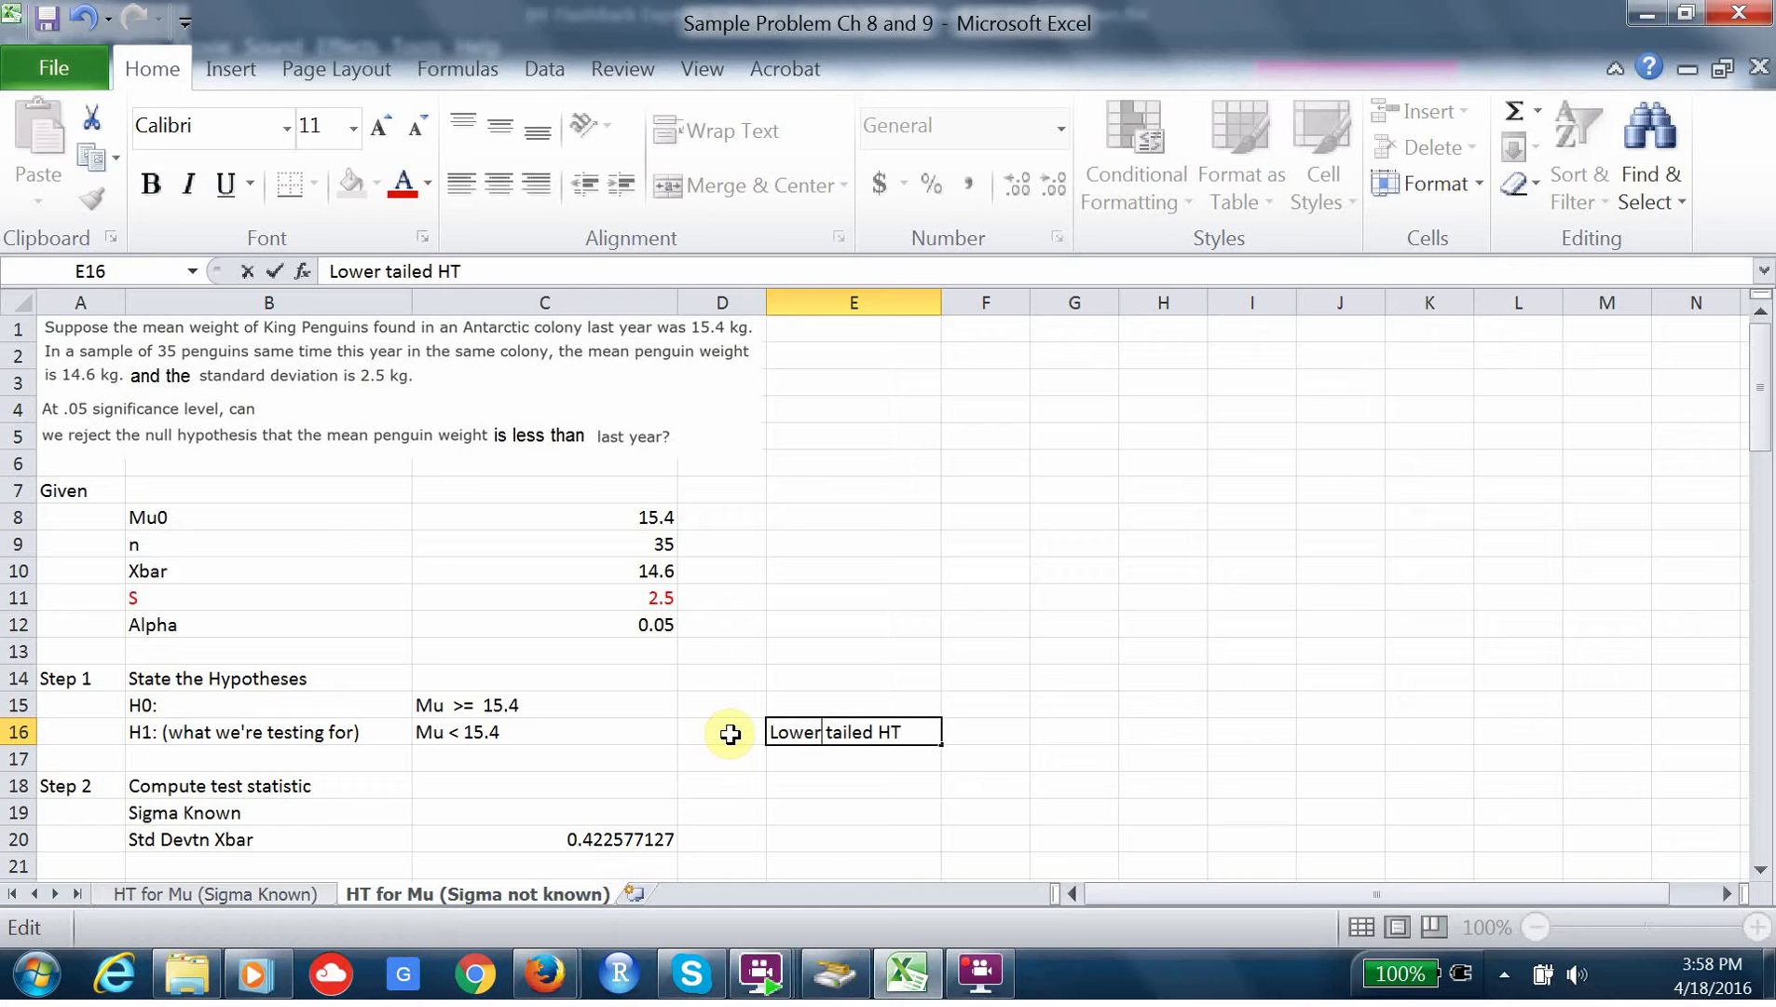
text(one)
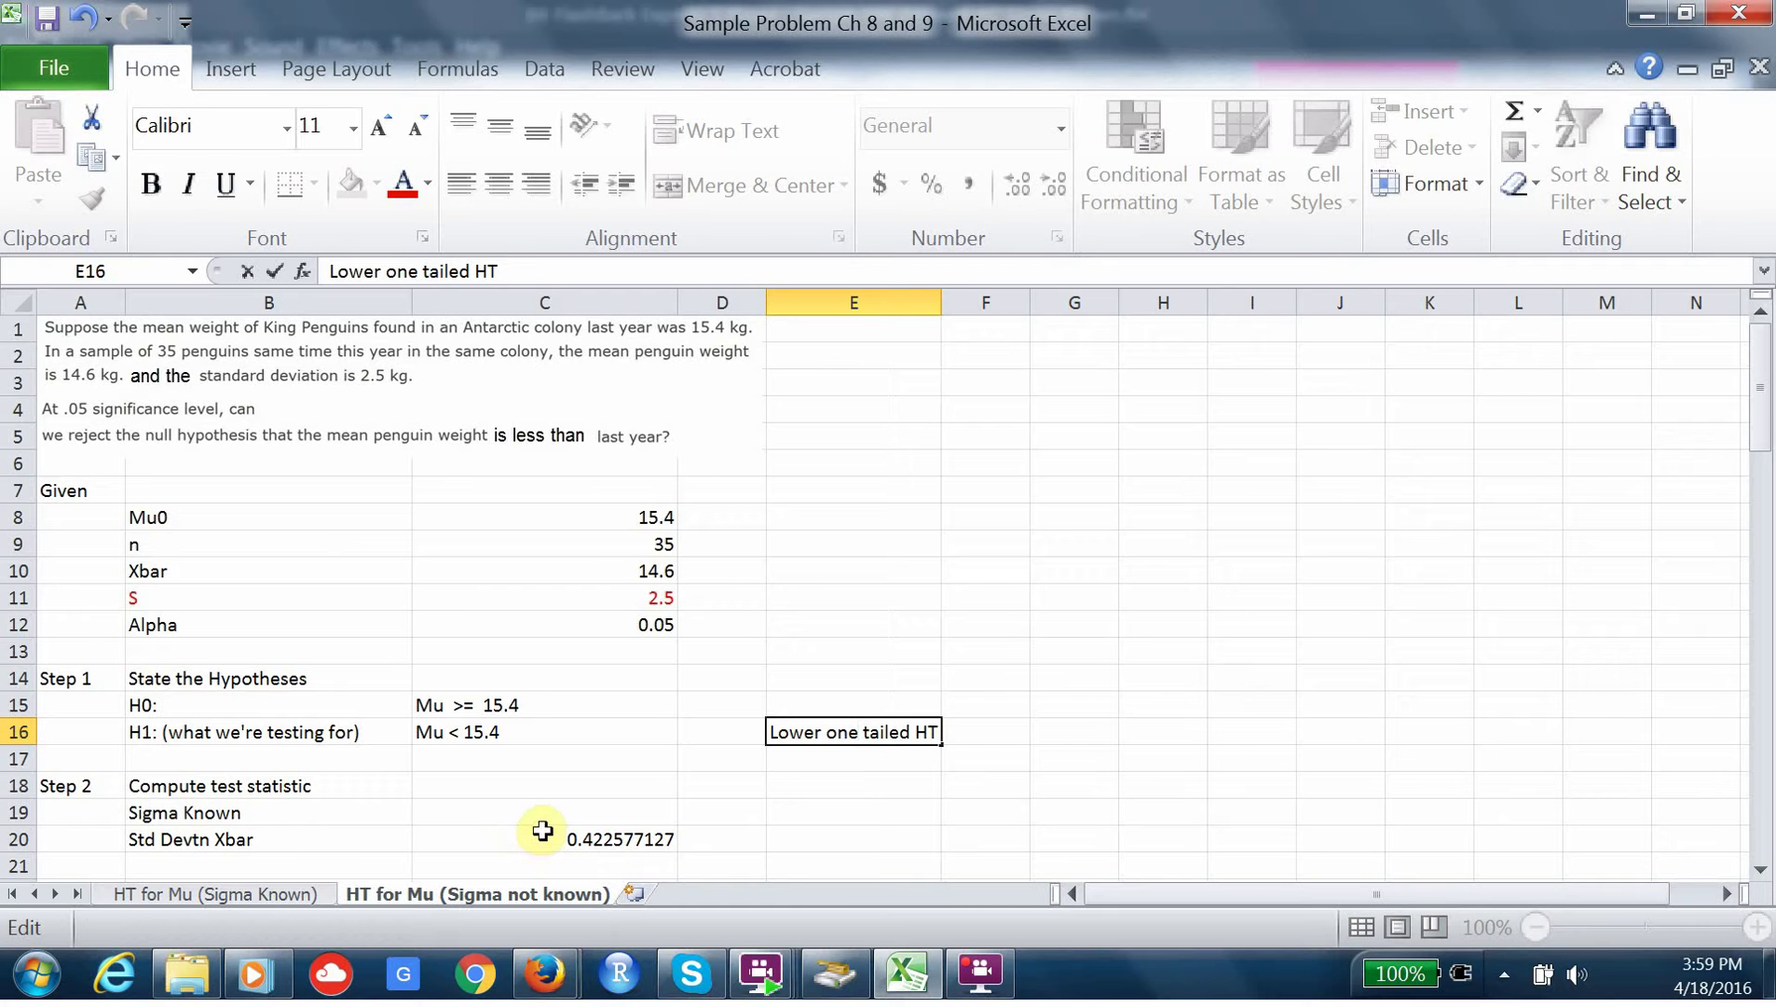
click(545, 837)
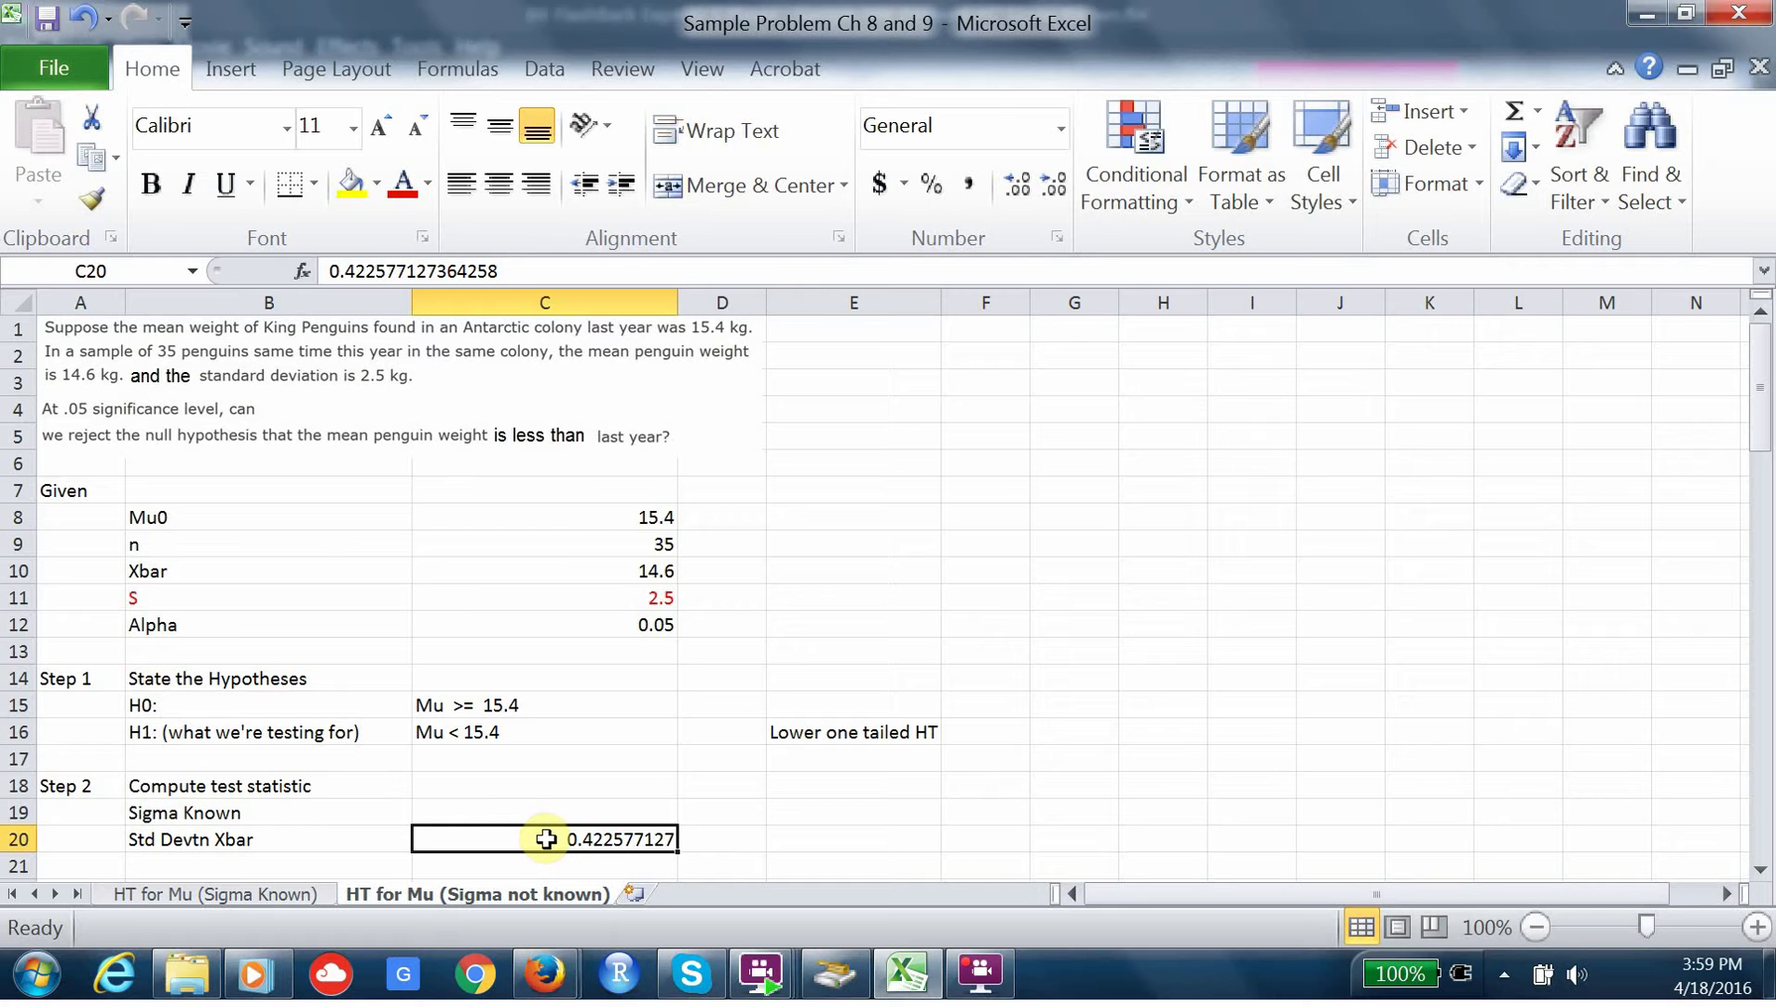
- Clear C20 and relabel B19 'Sigma not Known' and B20 'Est Std Devtn Xbar'
key(Delete)
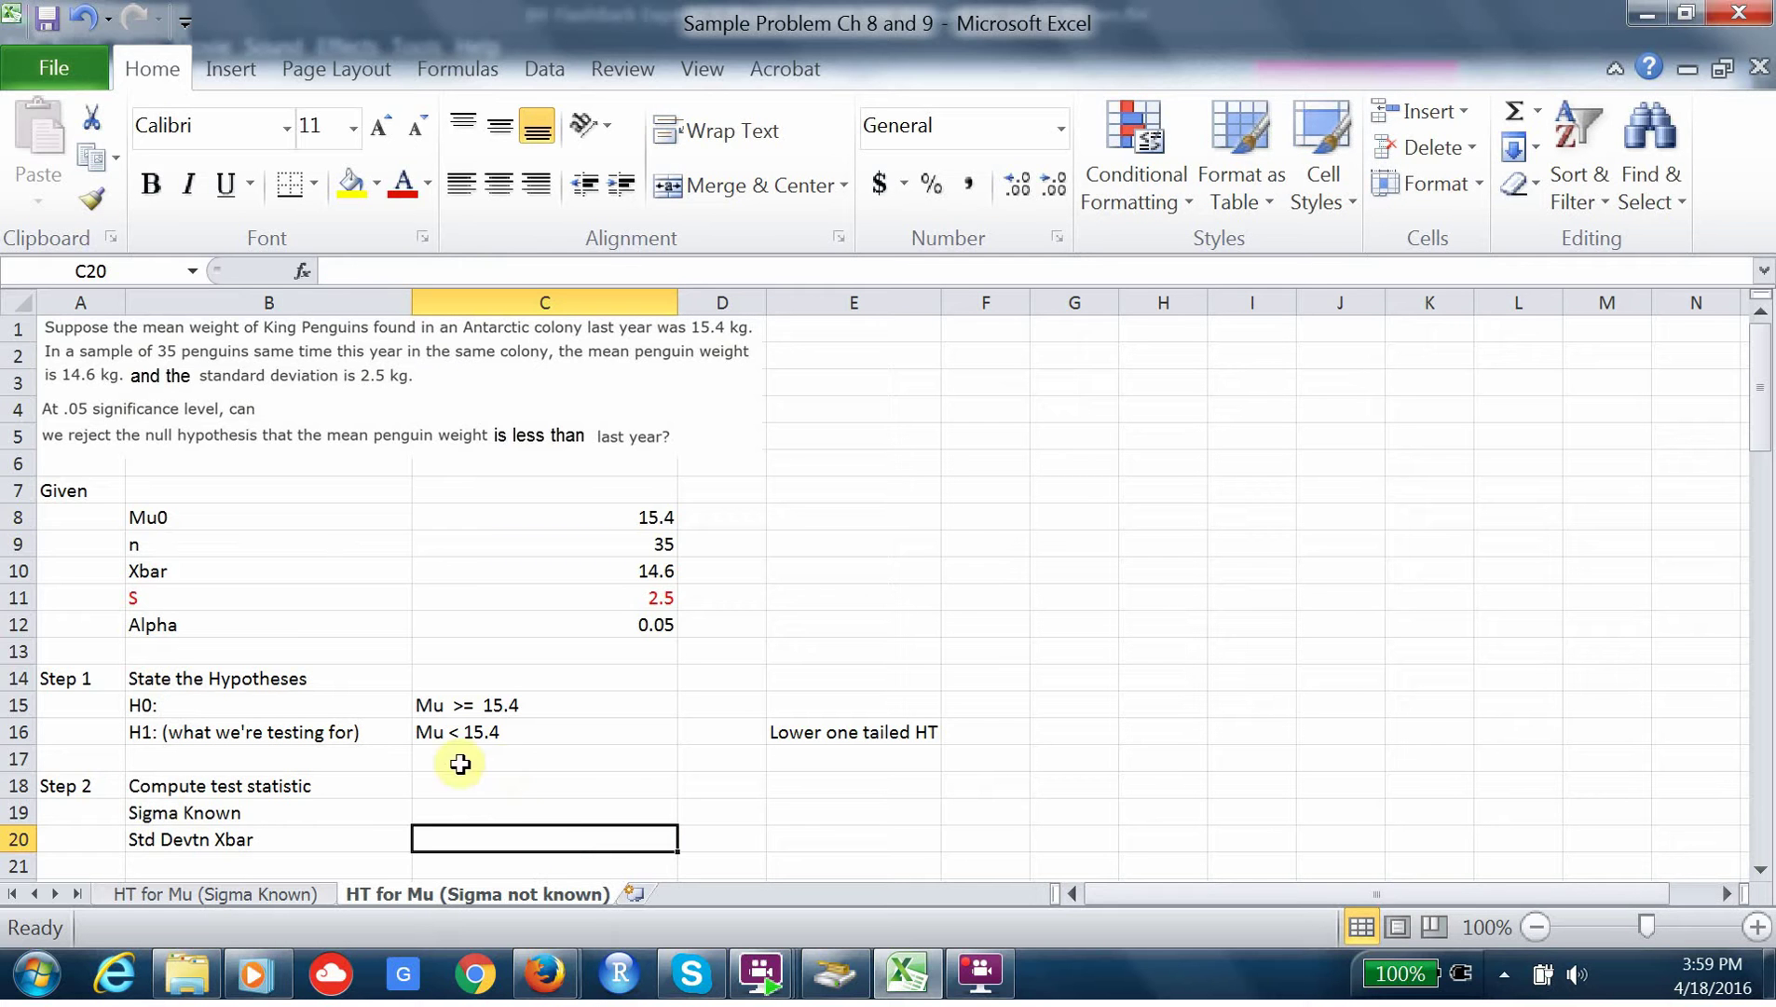
click(190, 806)
double_click(190, 807)
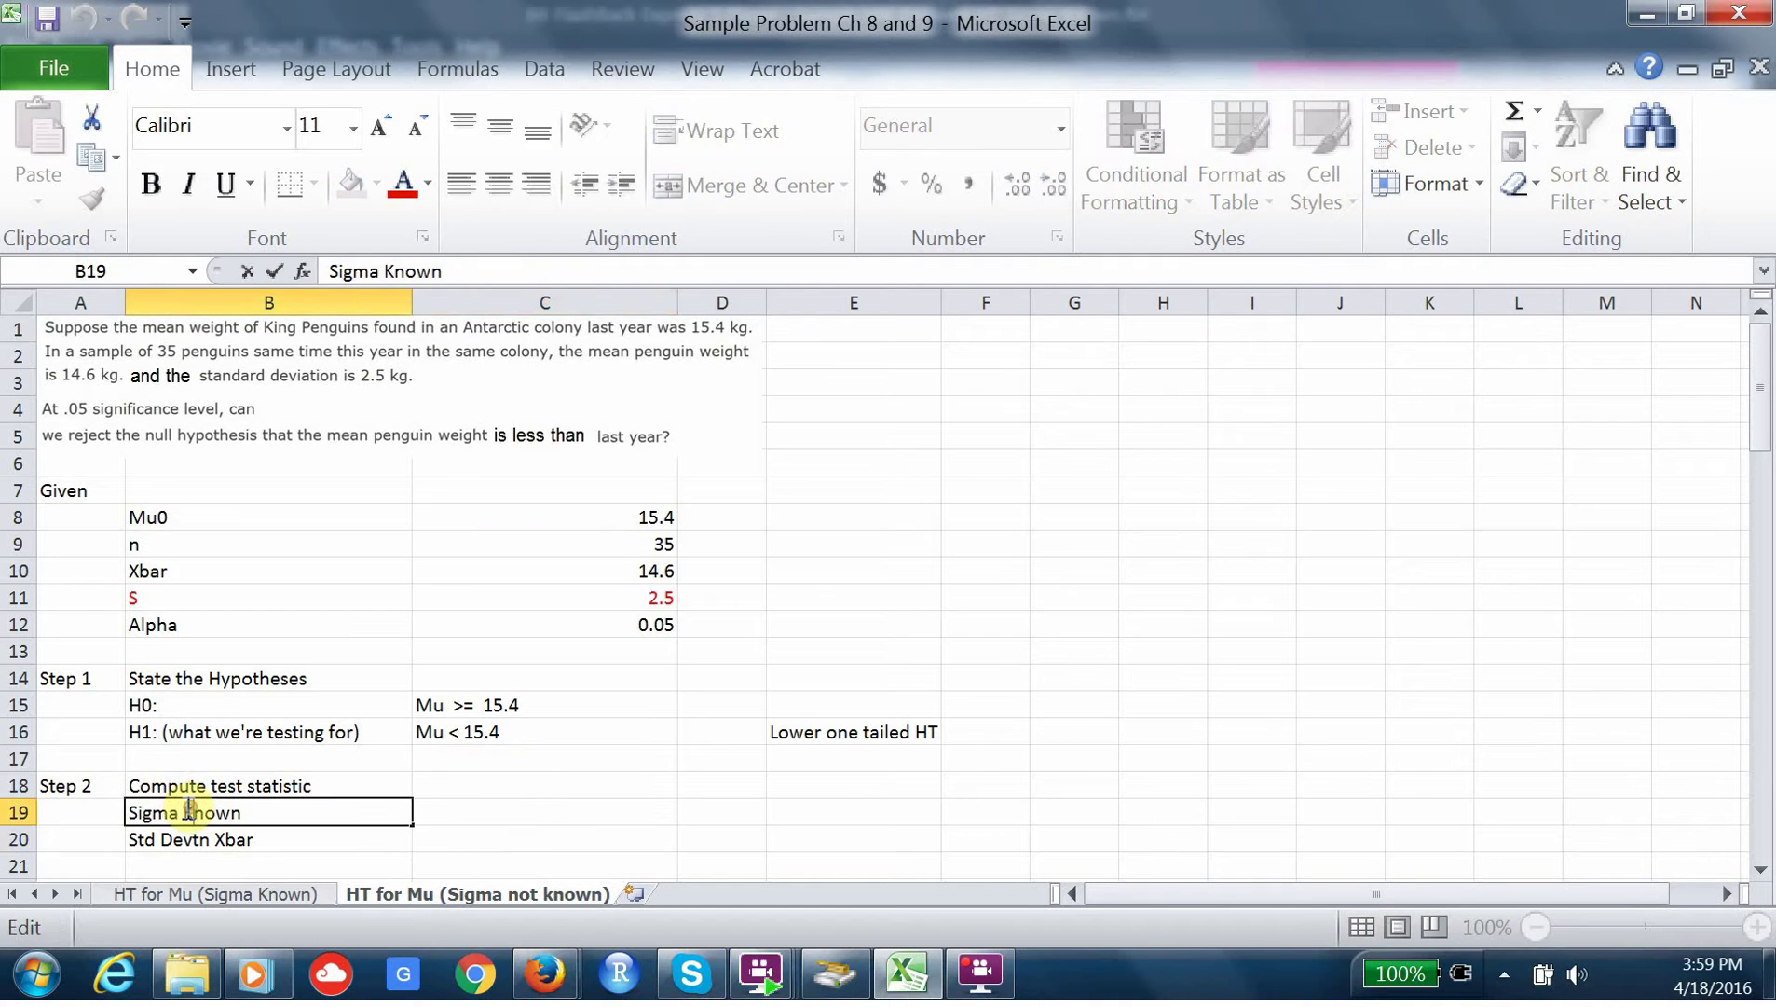
text(no)
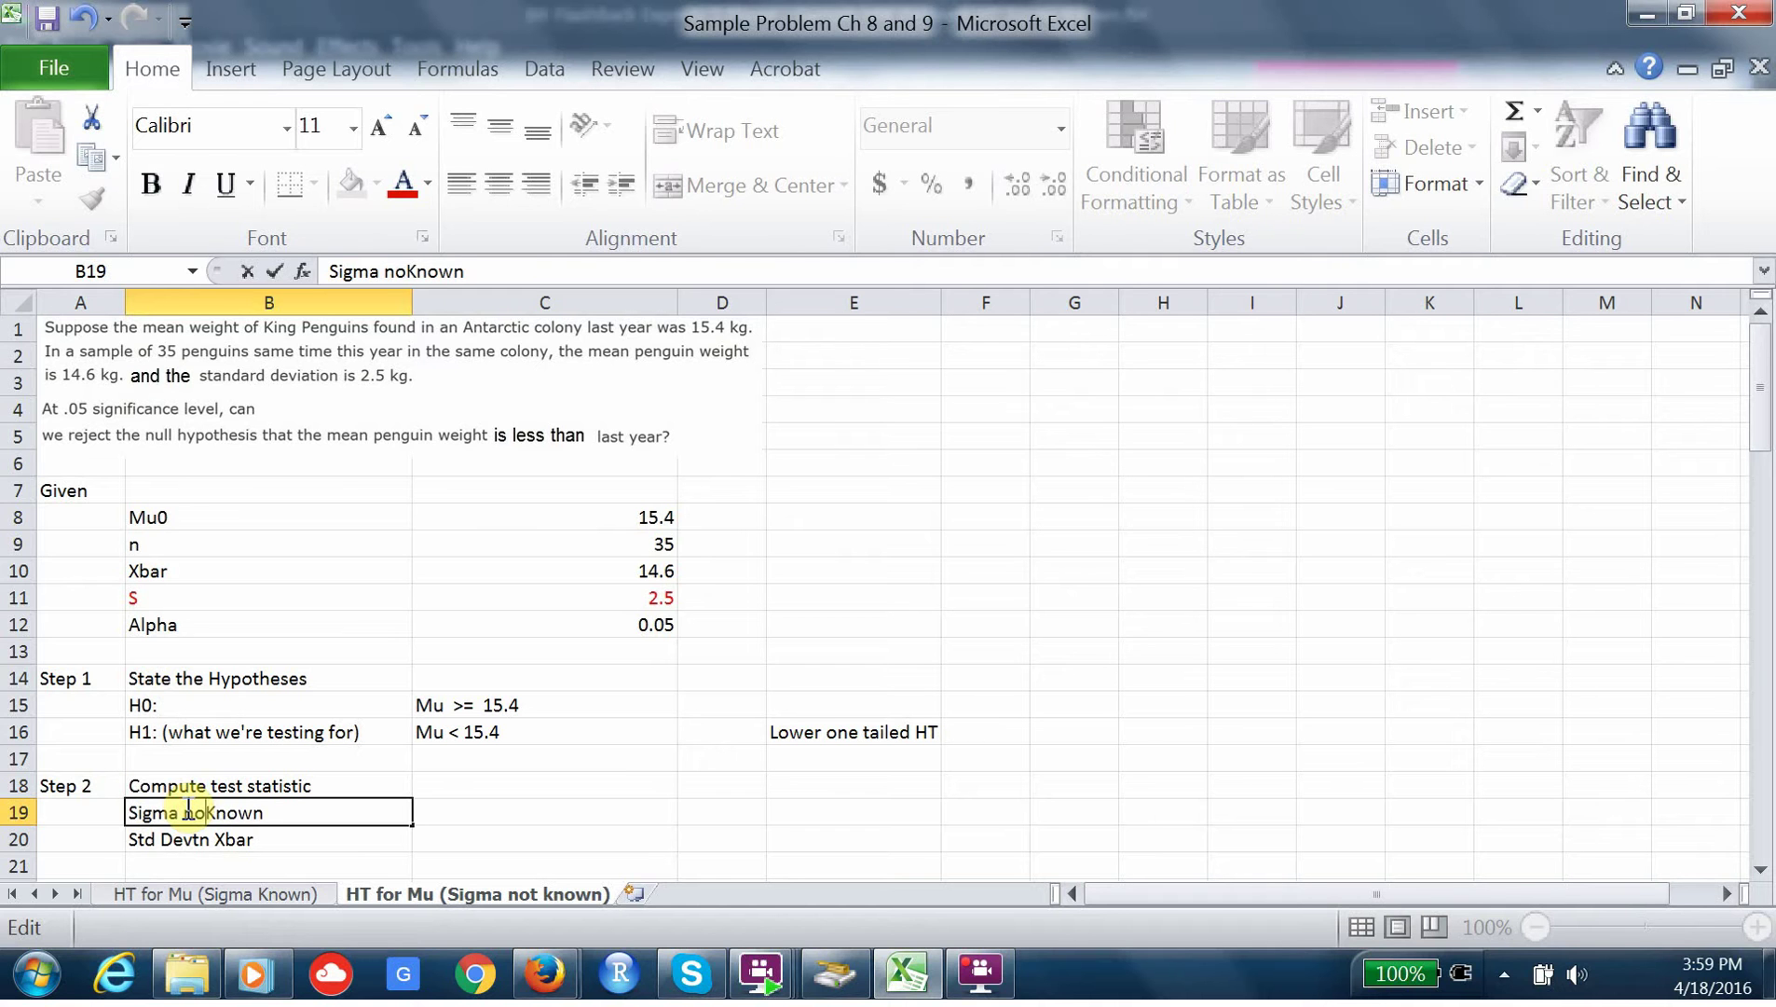
text(t)
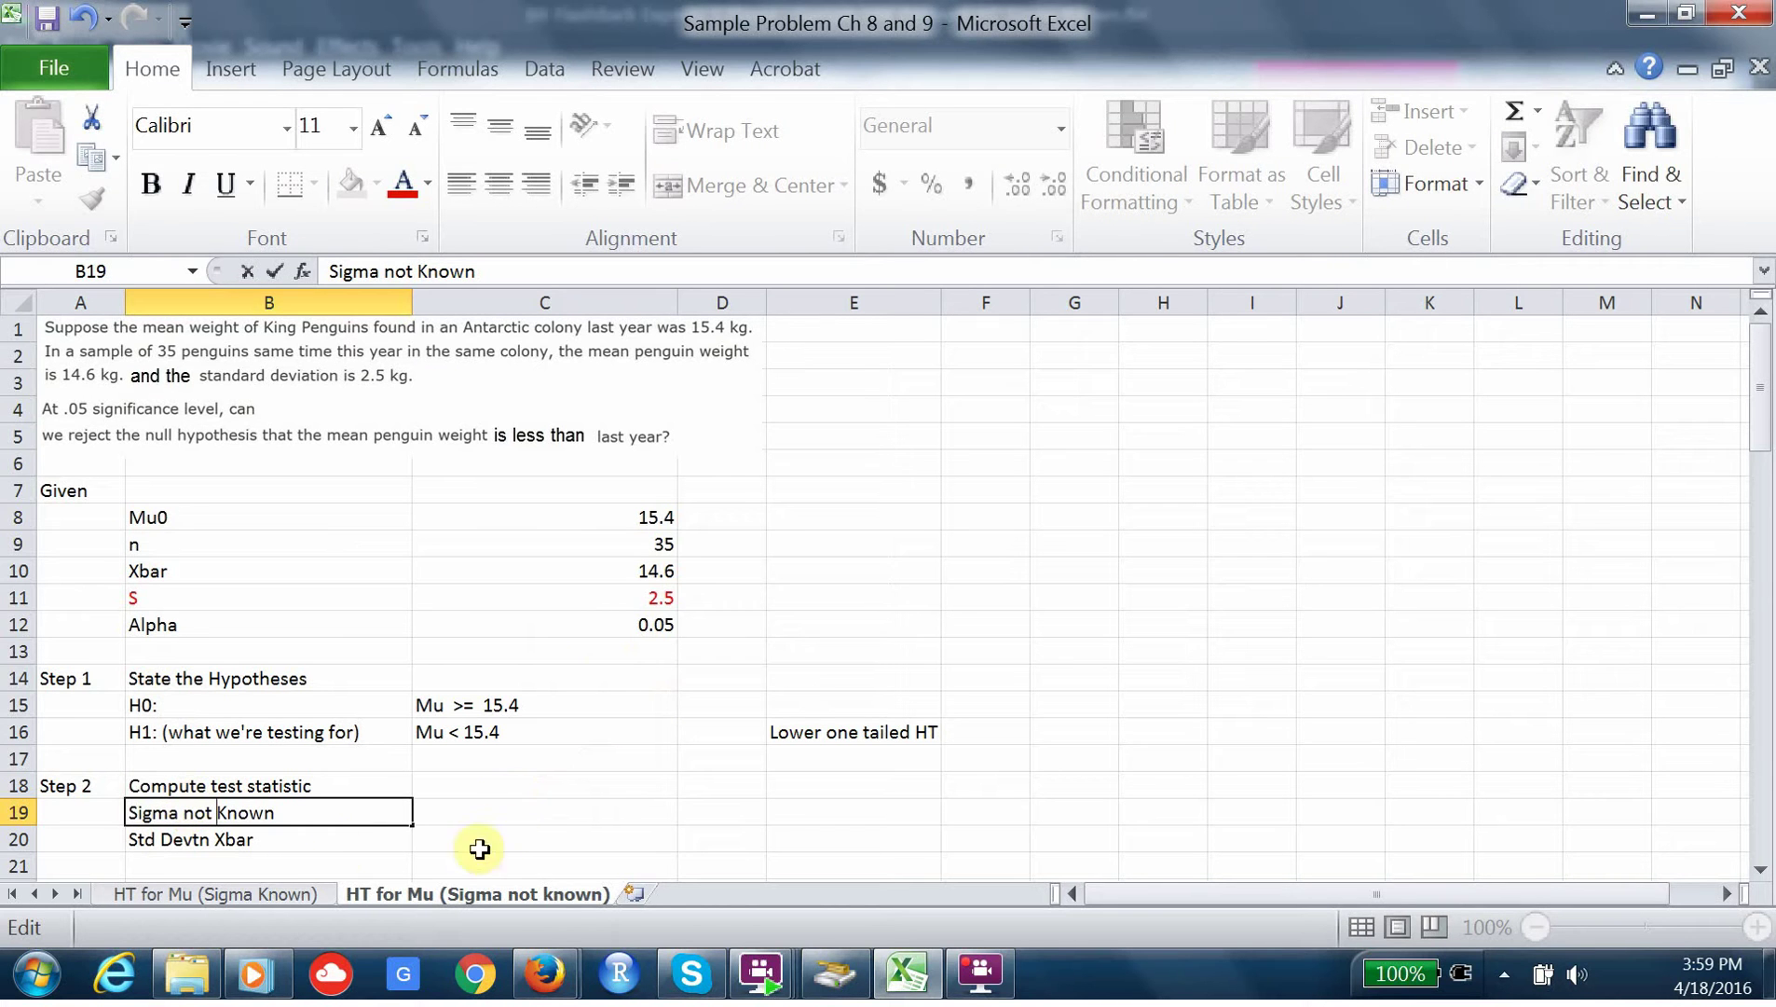
click(138, 839)
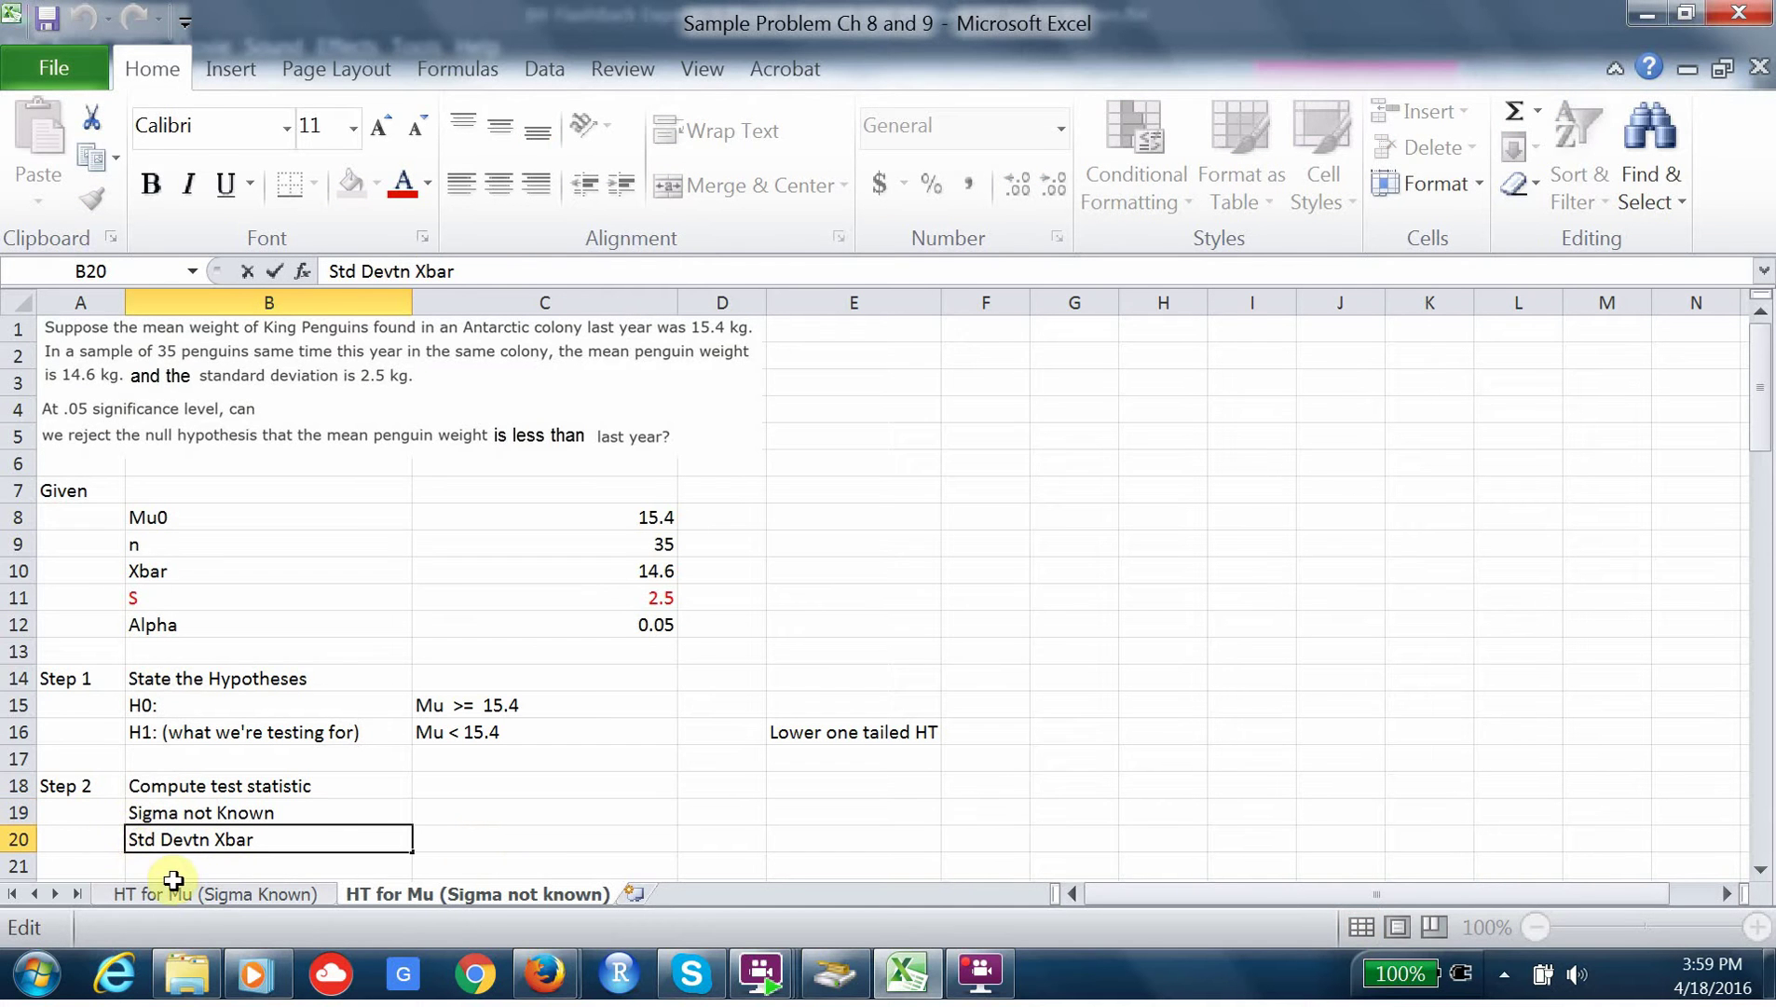
text(Est)
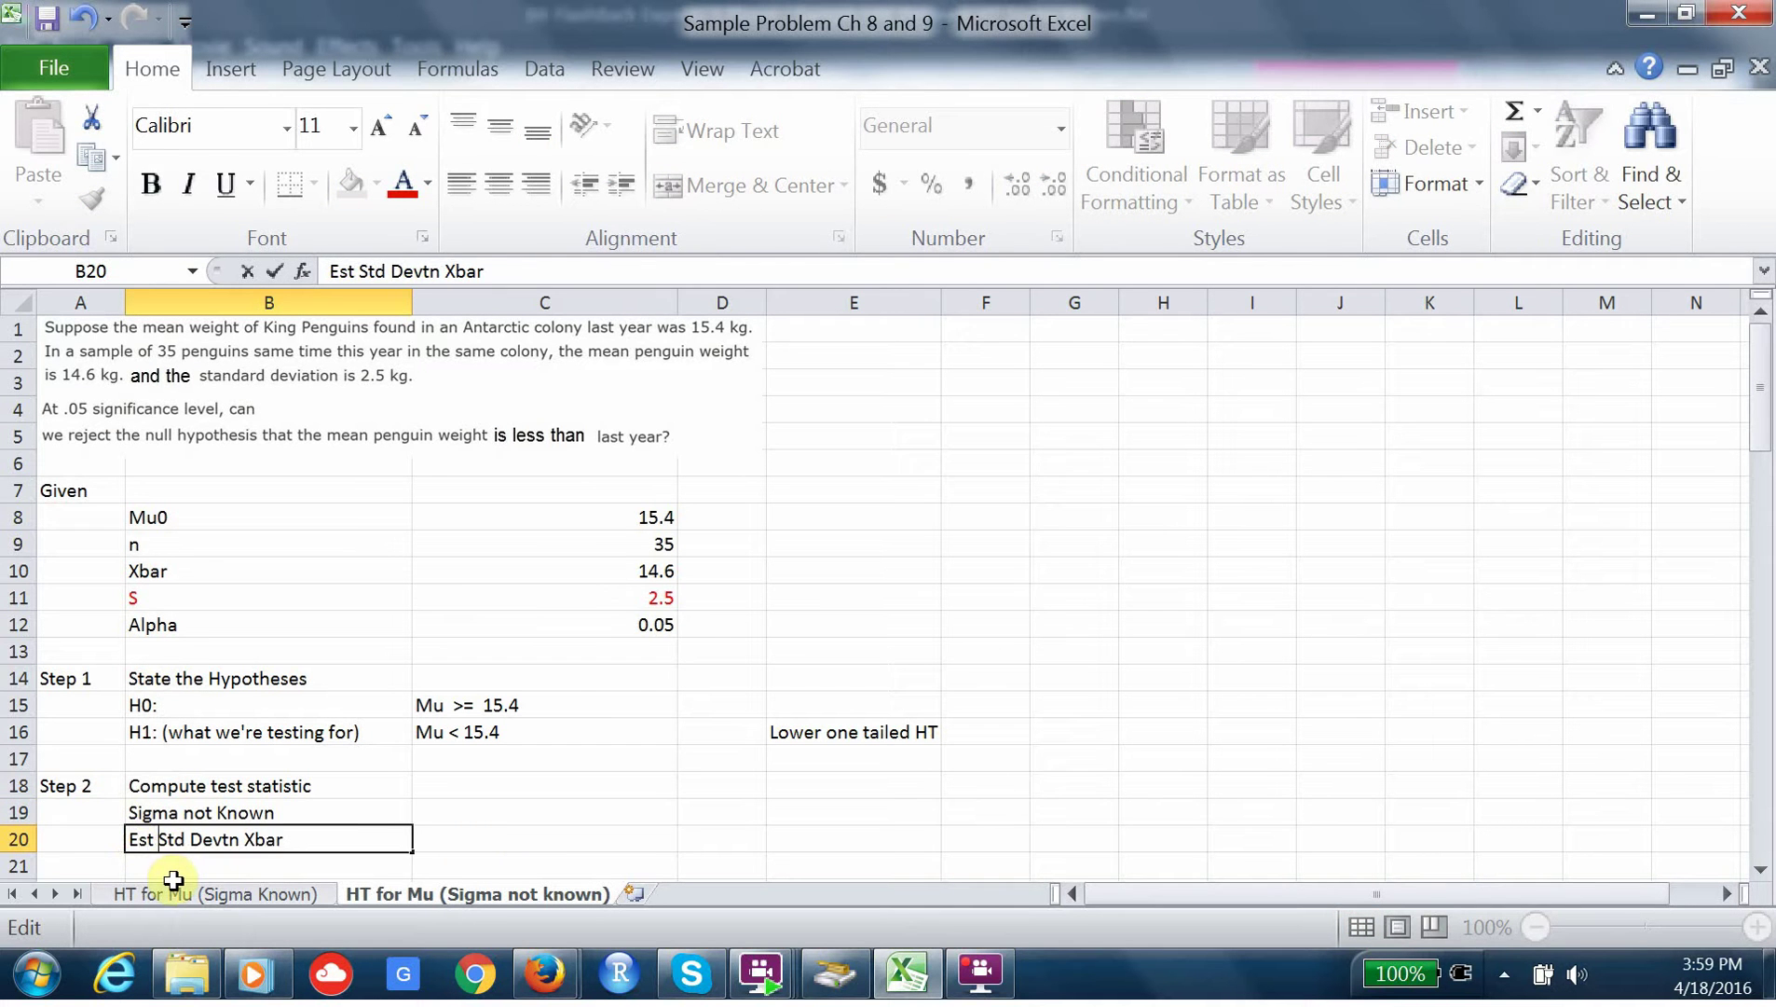
click(498, 835)
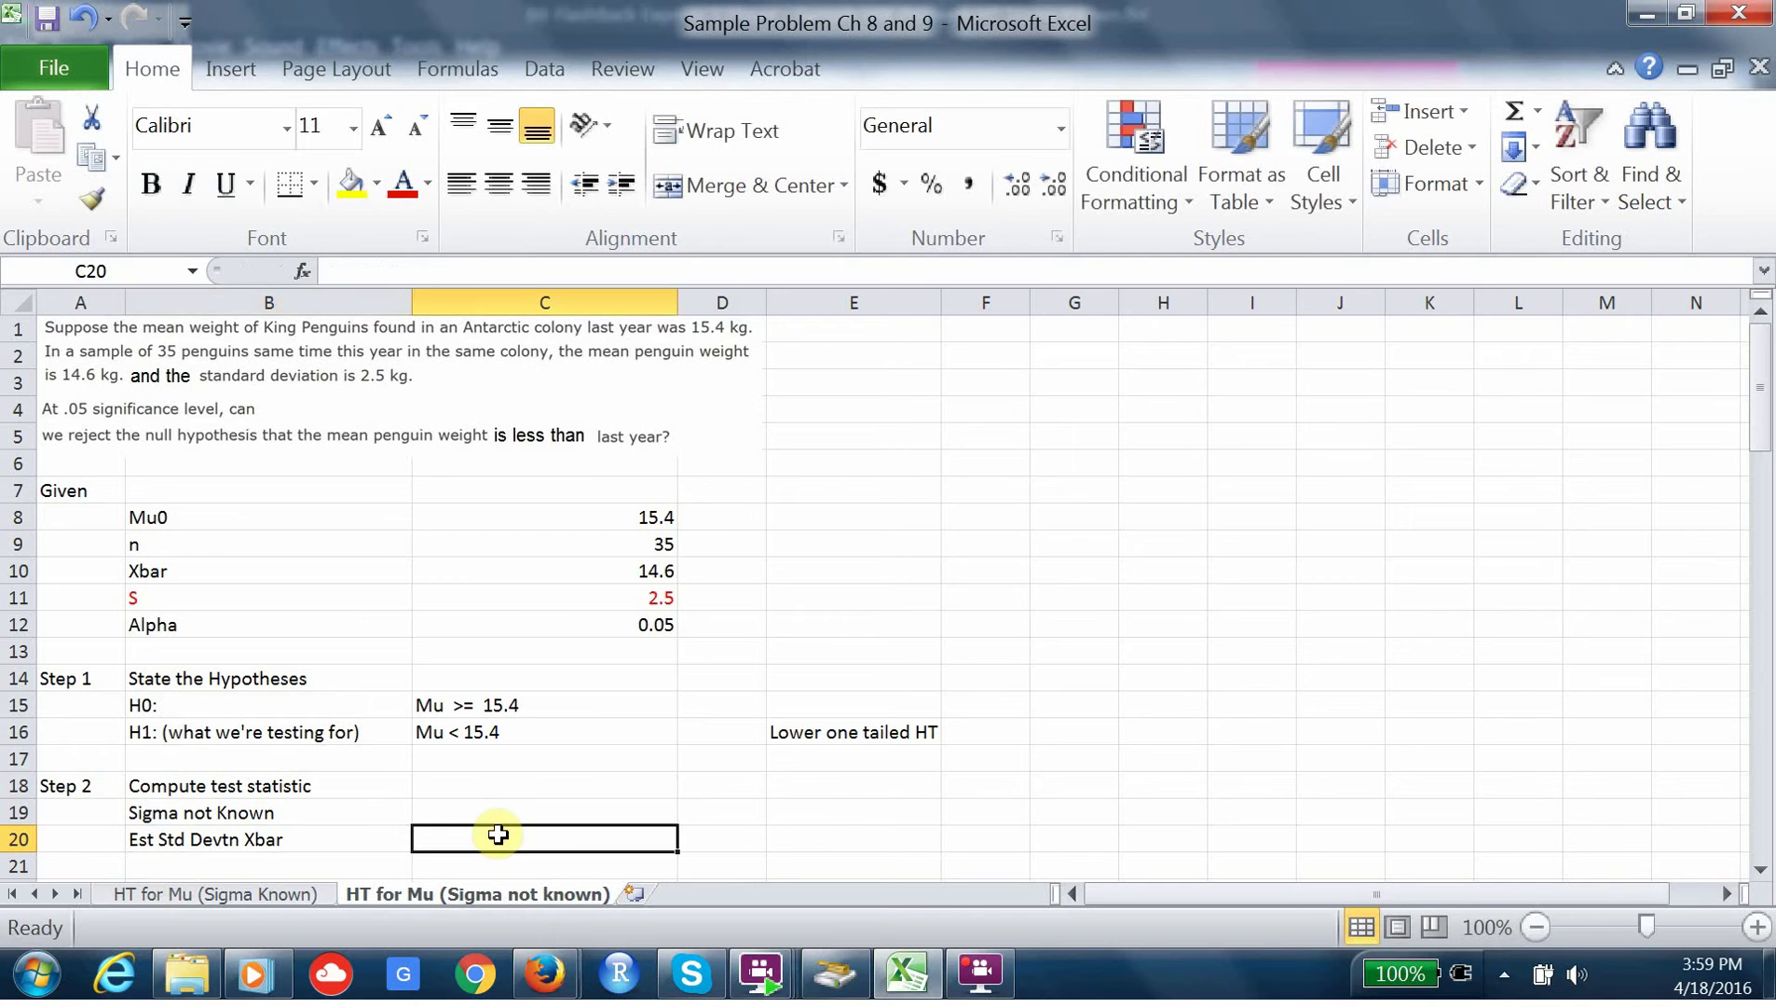
- Enter =C11/SQRT(C9) in C20 for the estimated standard deviation of Xbar
text(=)
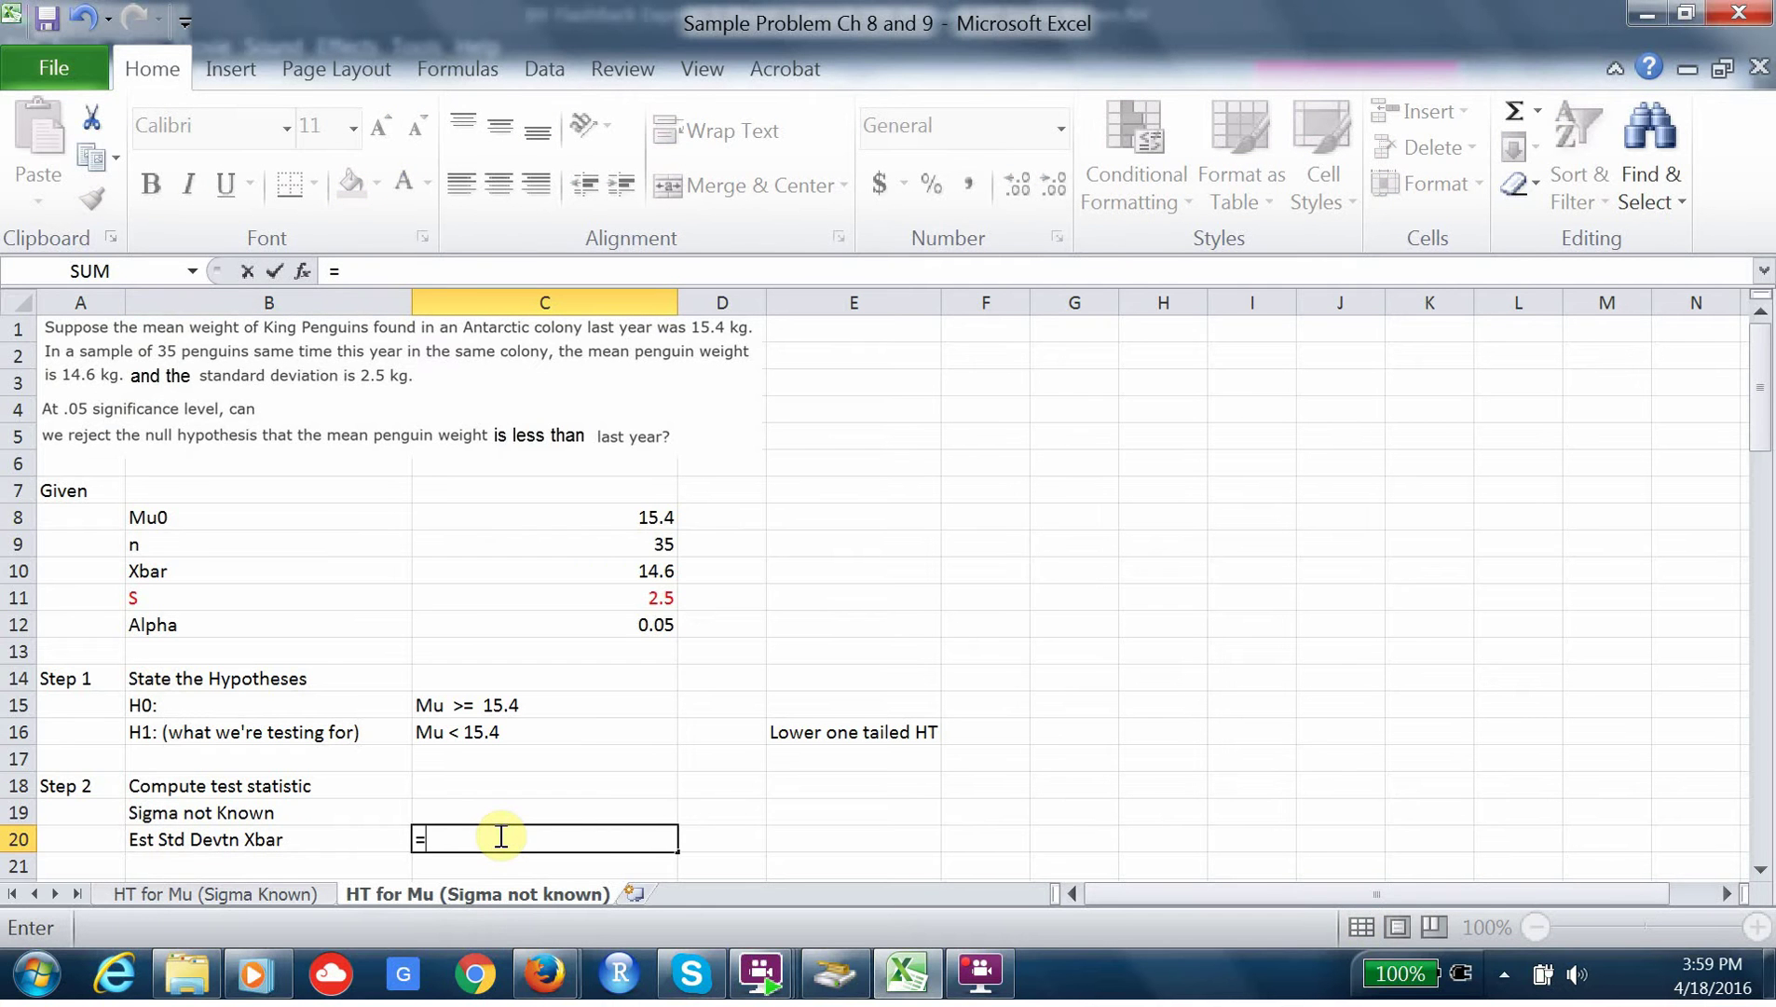
click(661, 597)
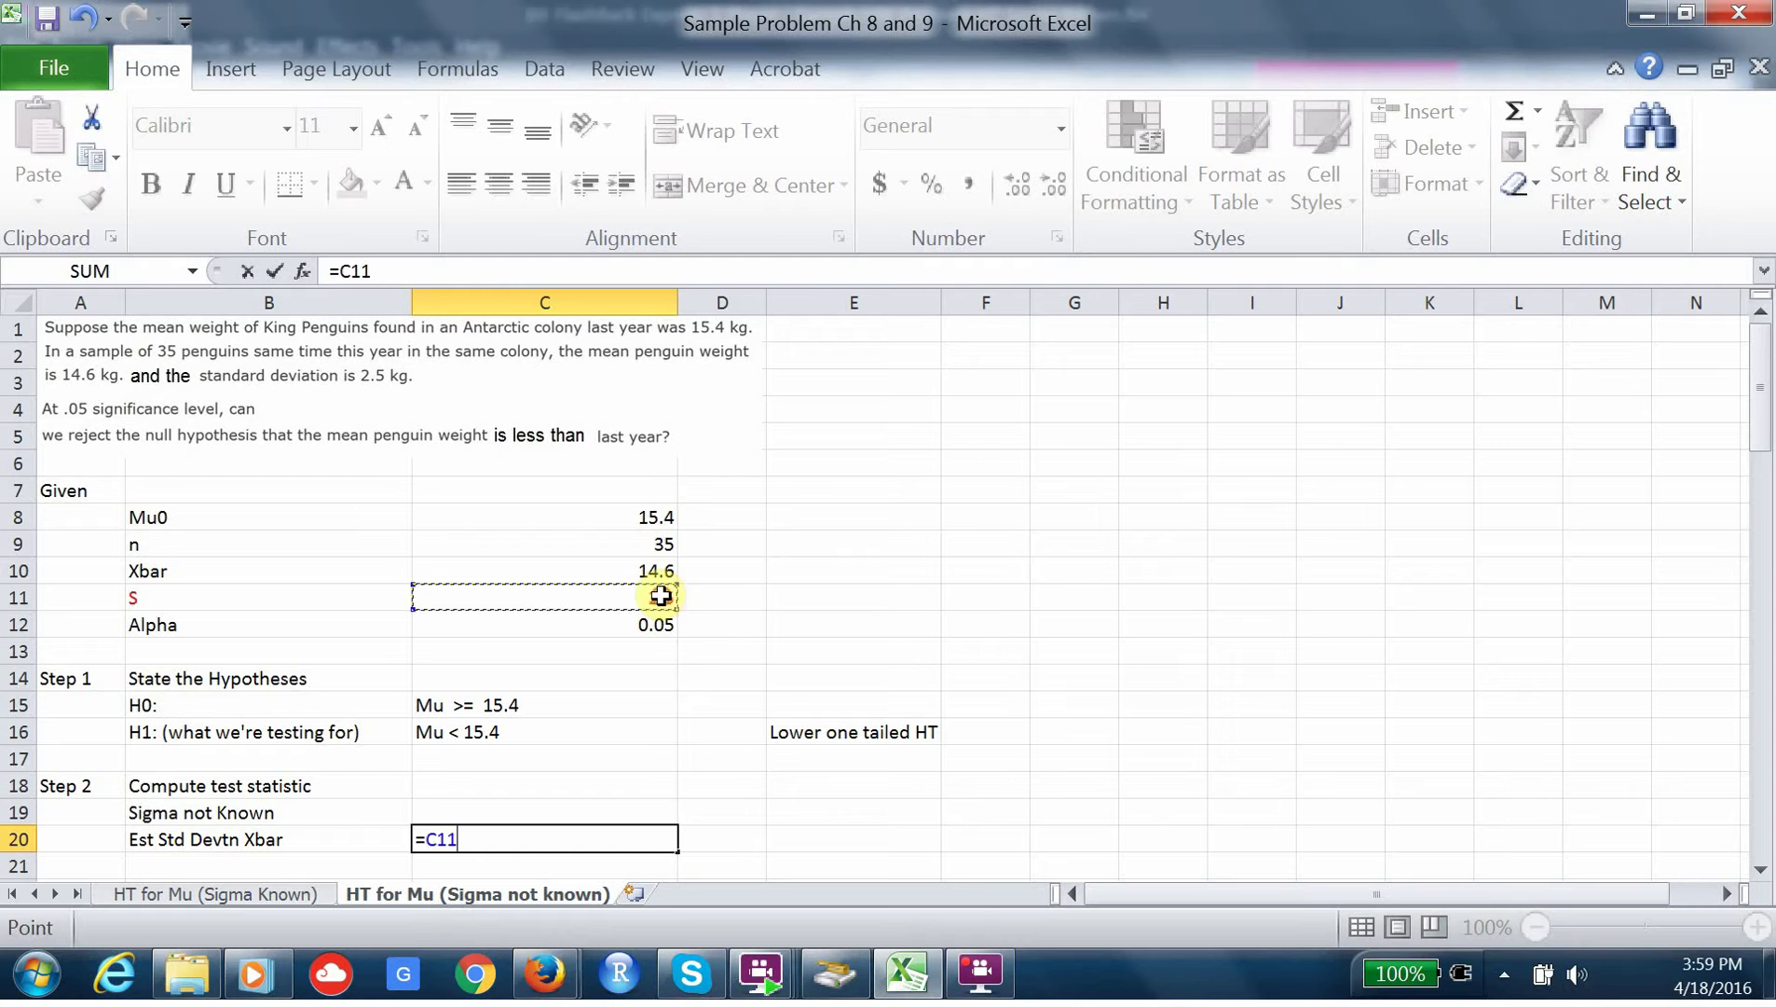
text(/sqr)
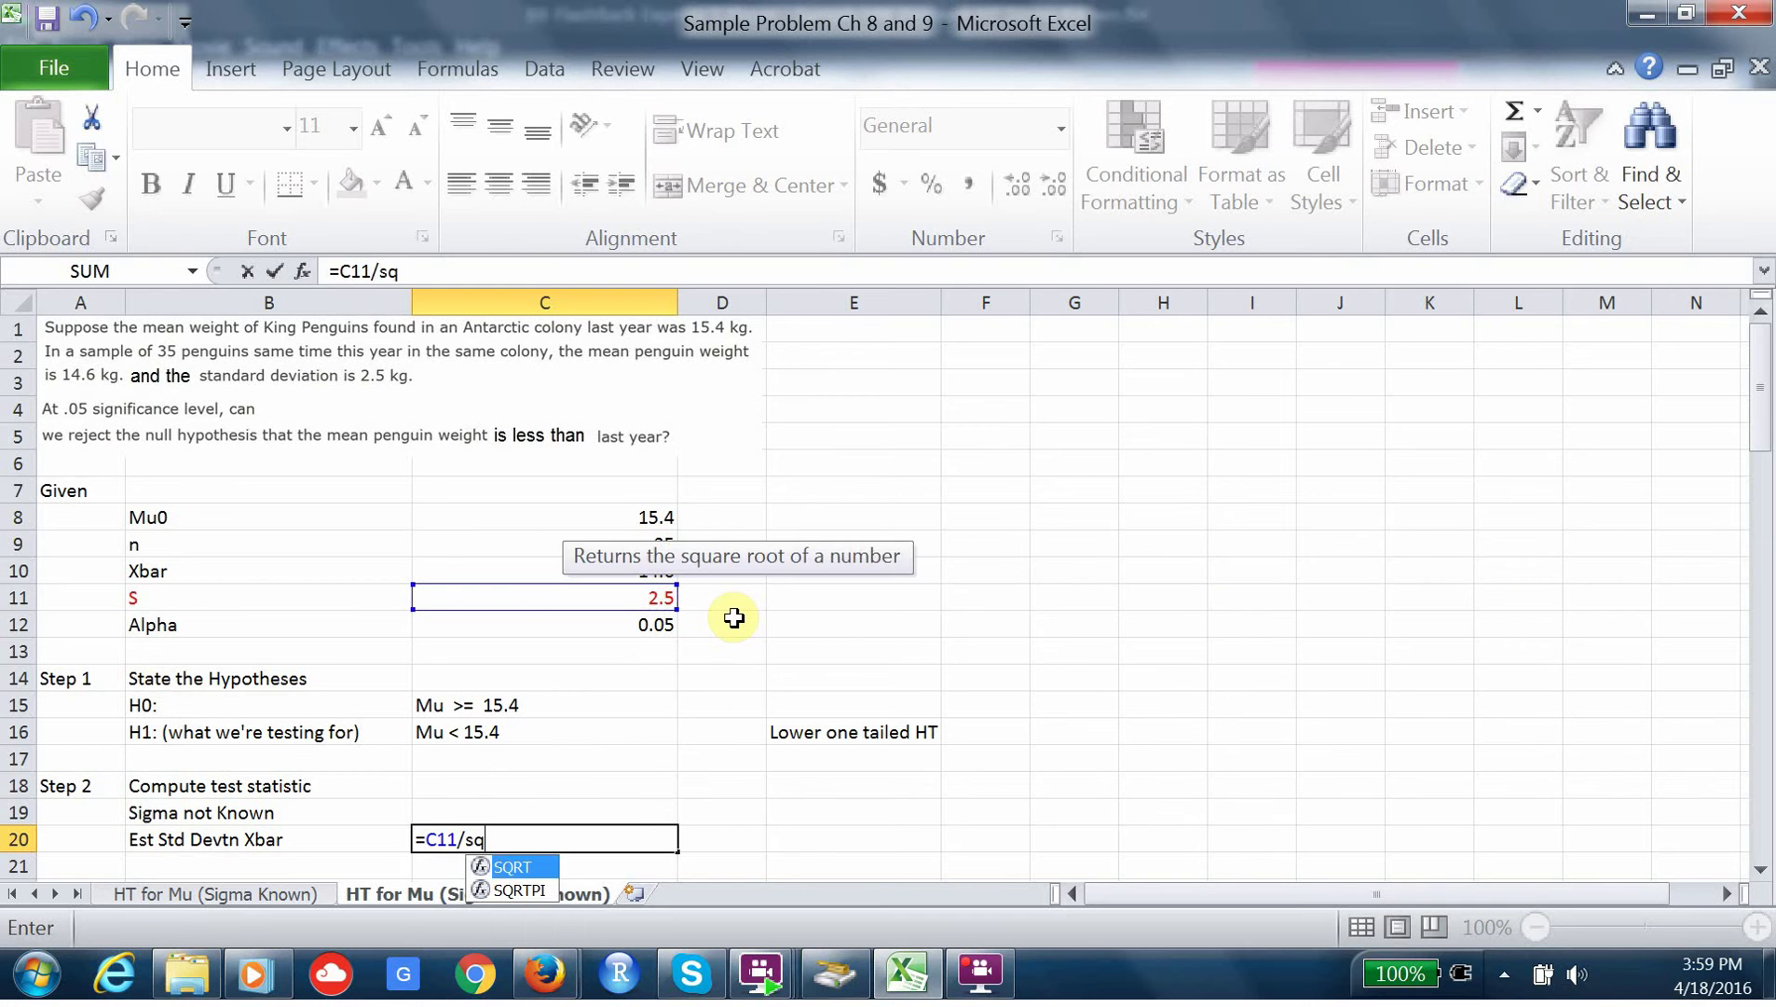
double_click(520, 869)
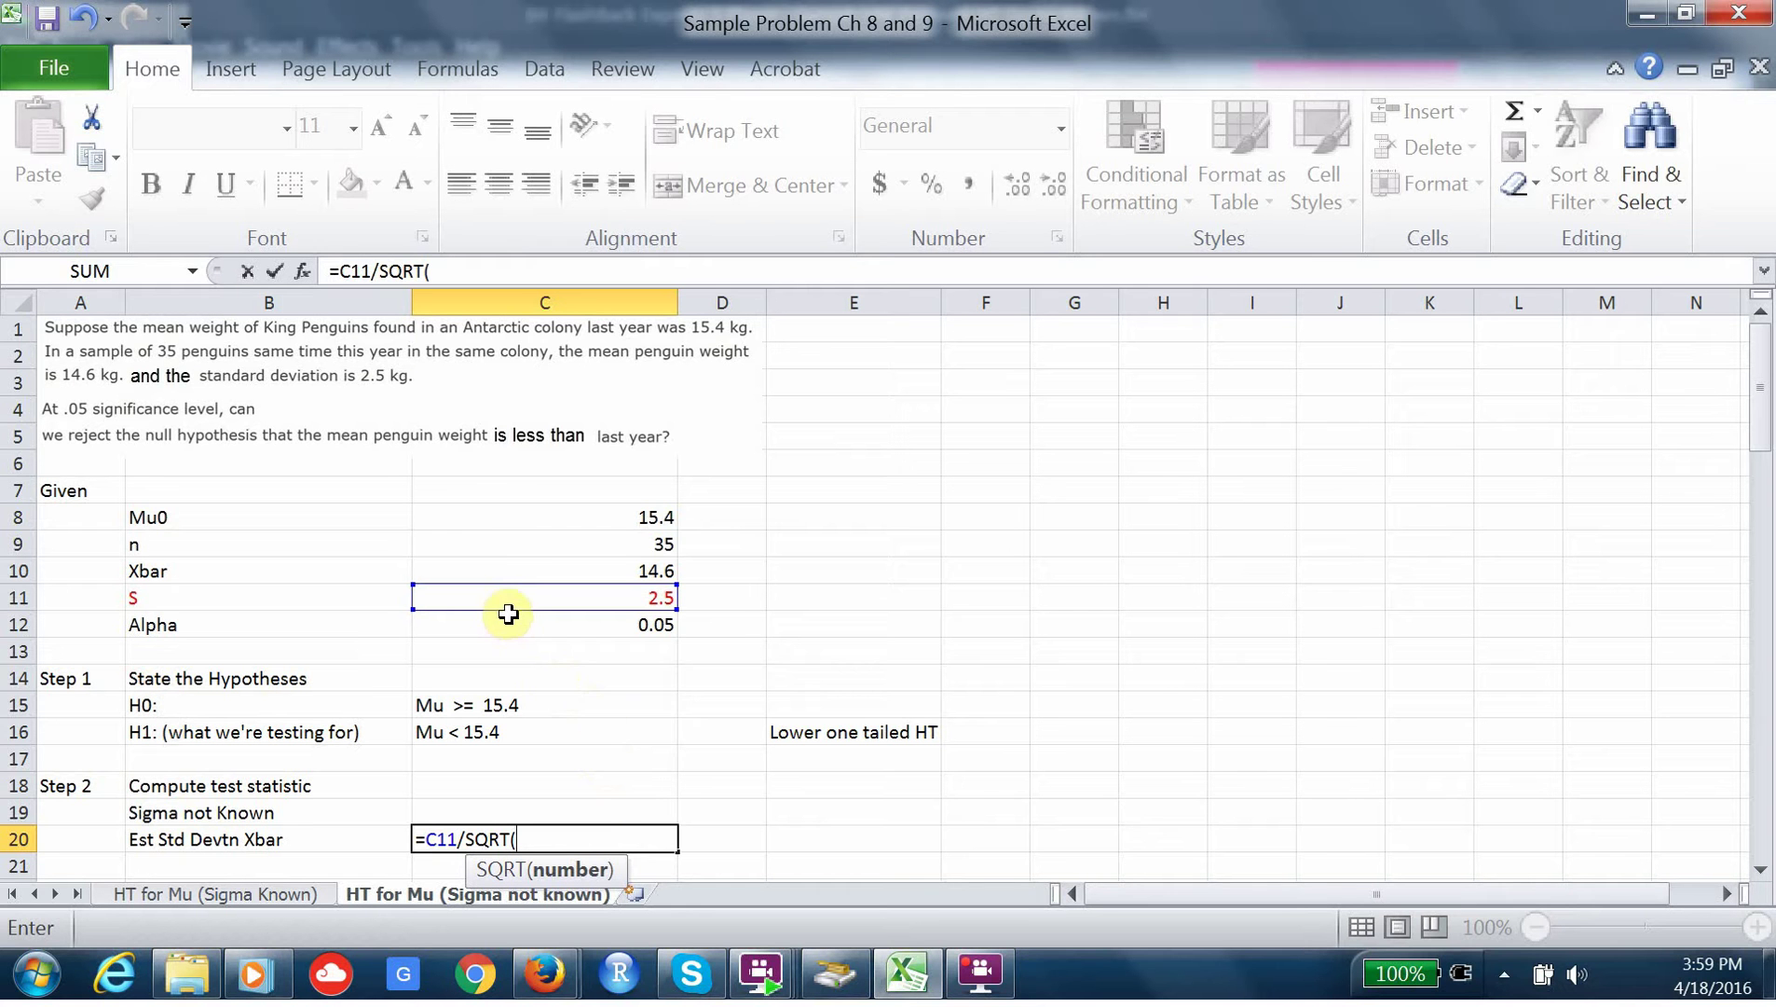
click(636, 544)
key(Return)
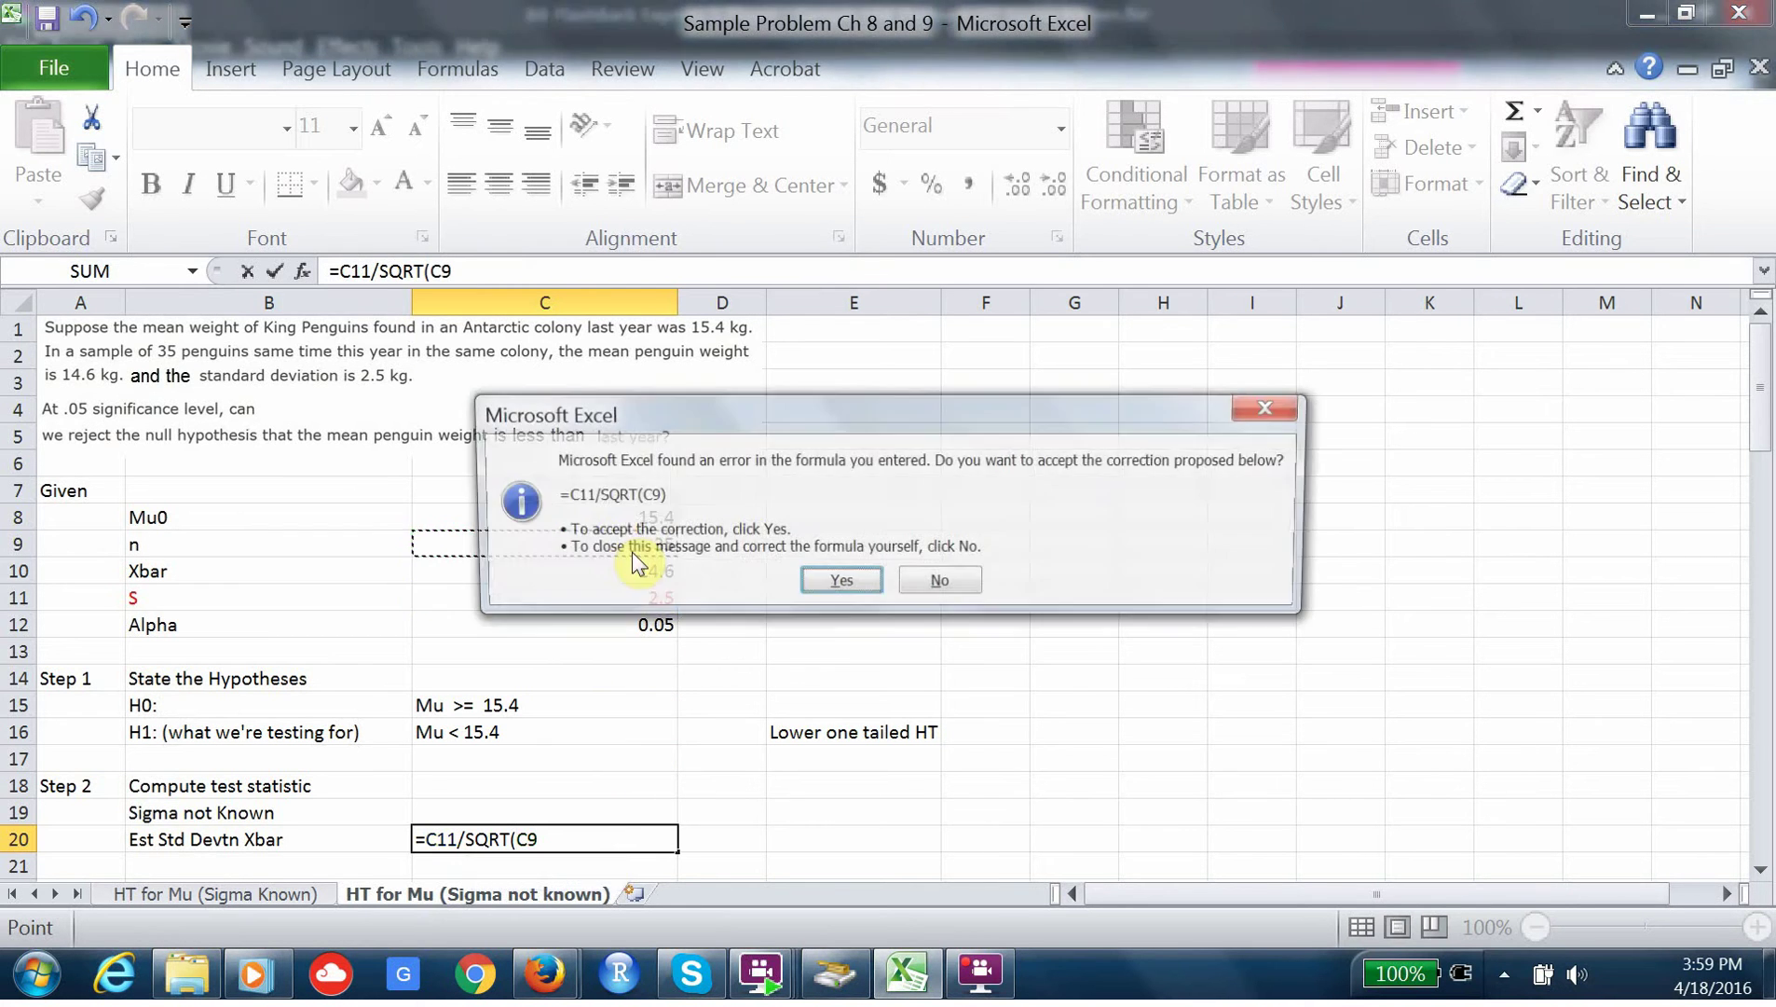
click(840, 582)
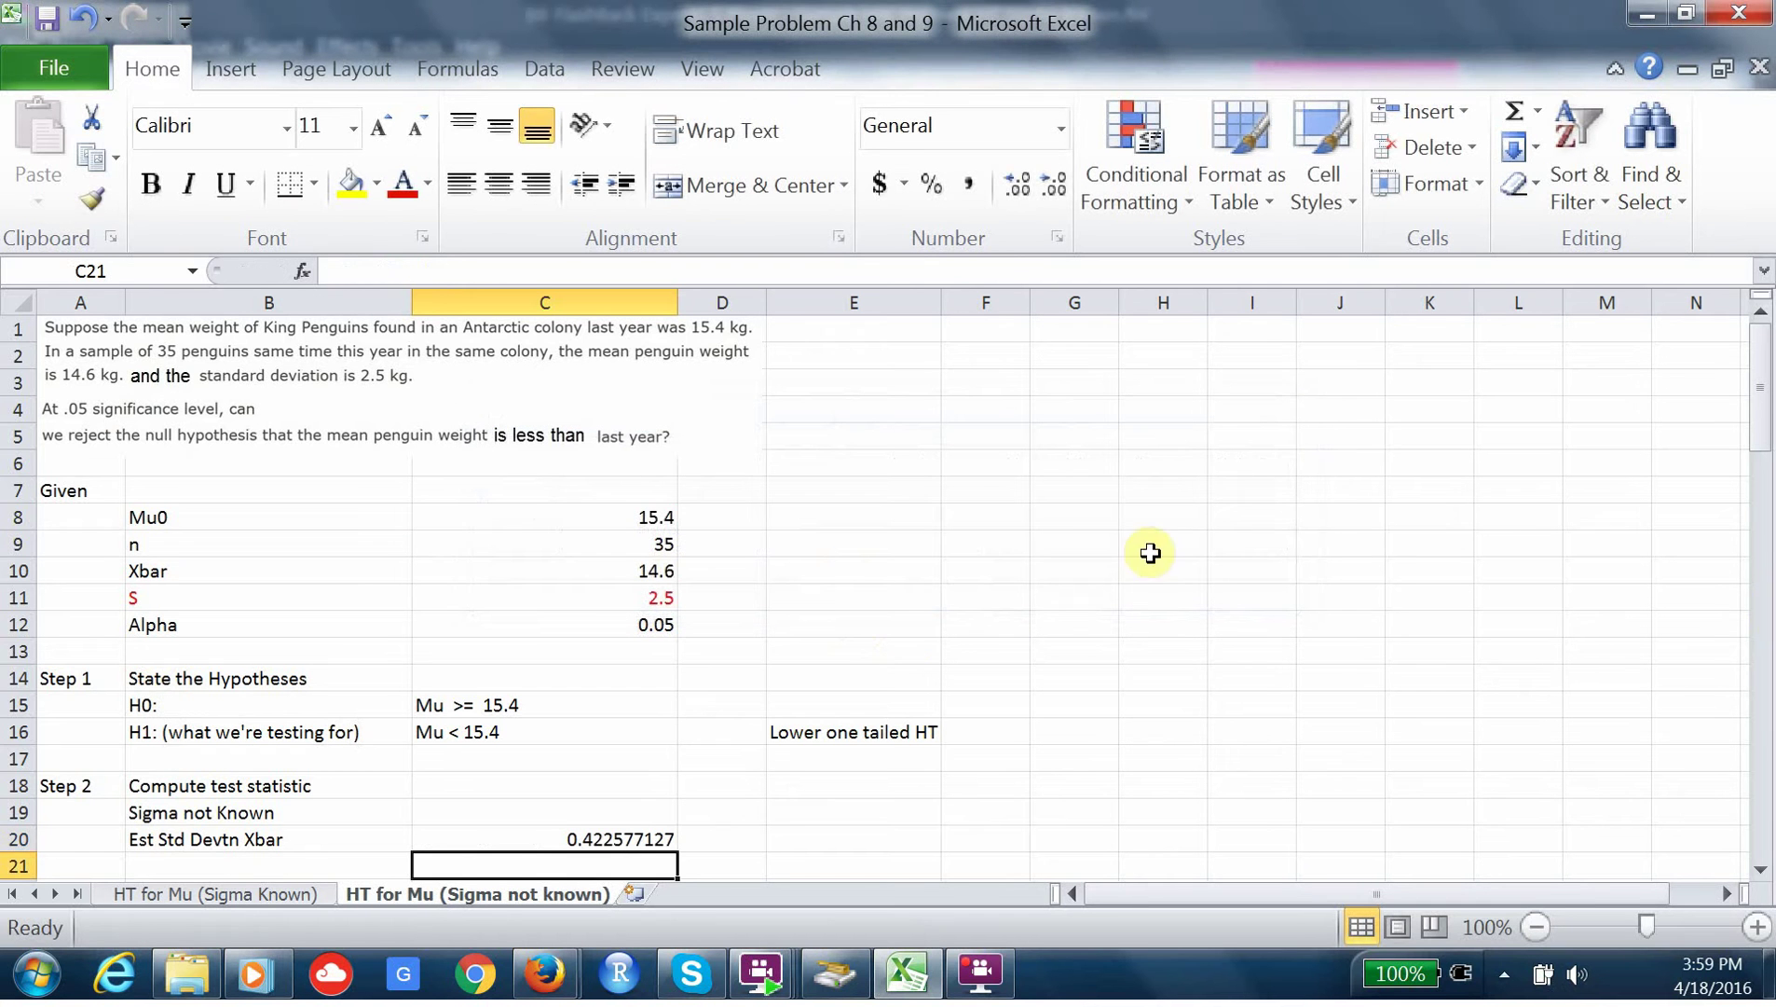
drag(1761, 391, 1762, 421)
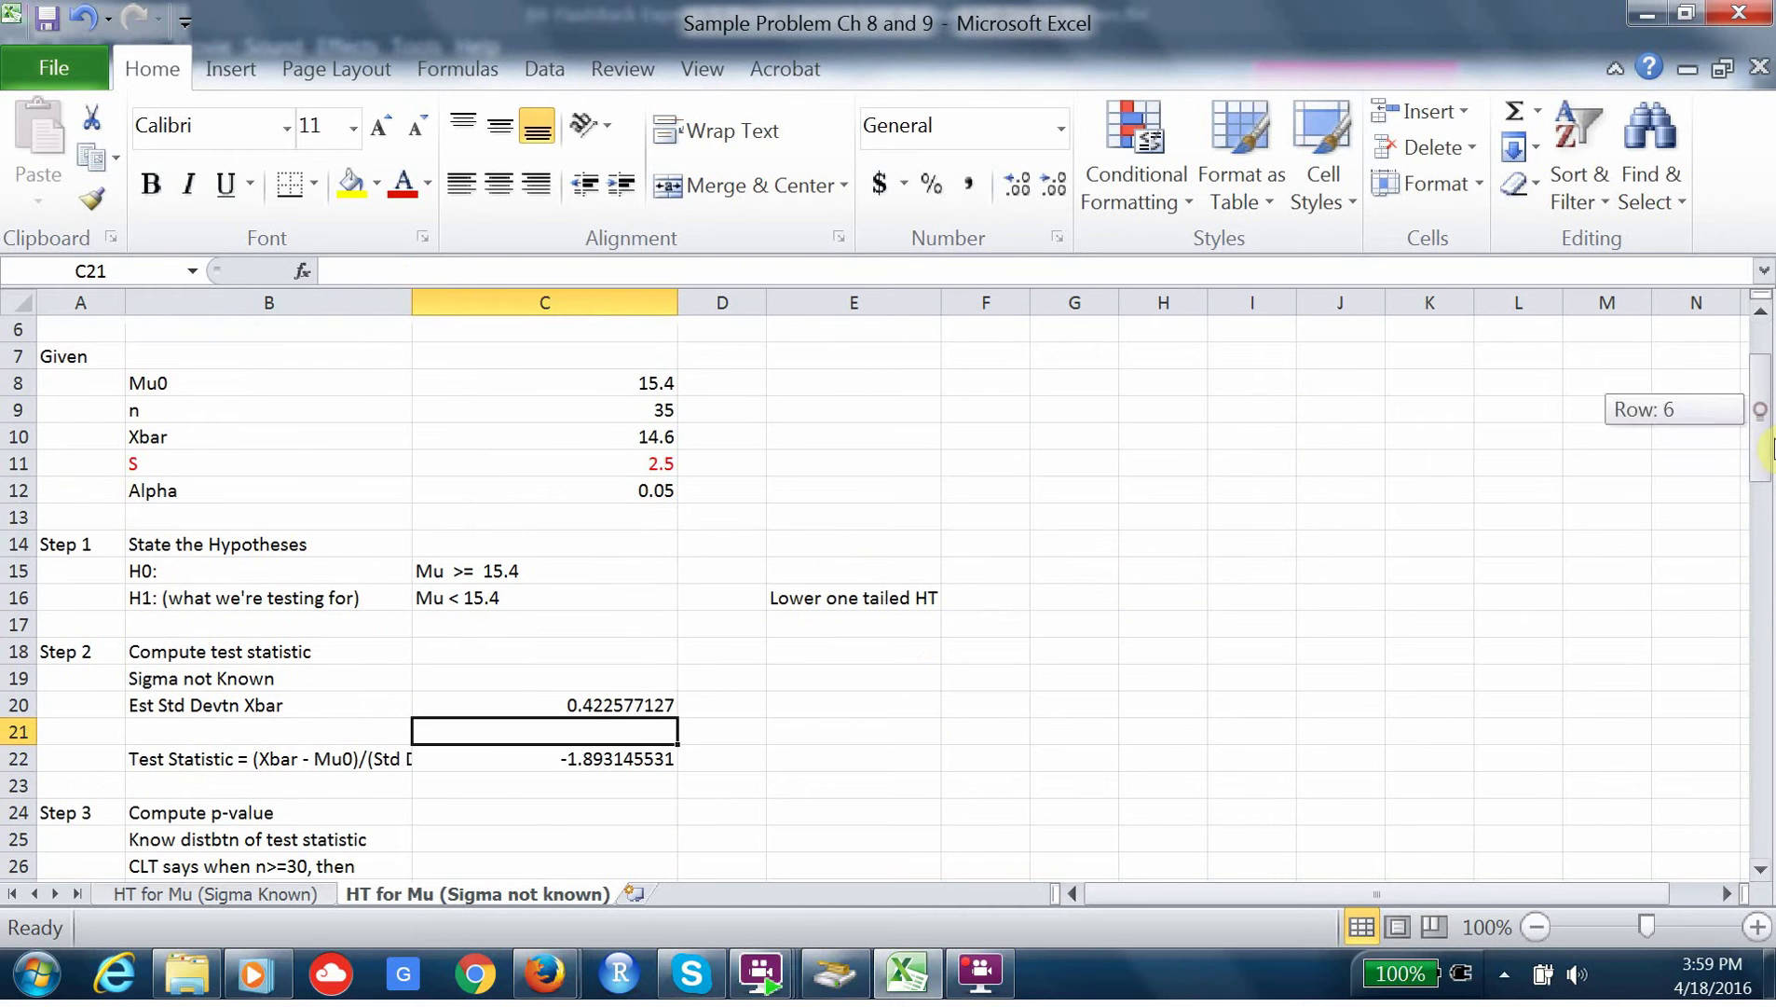
- Format C20 as Number with 2 decimals so it shows 0.42
click(633, 710)
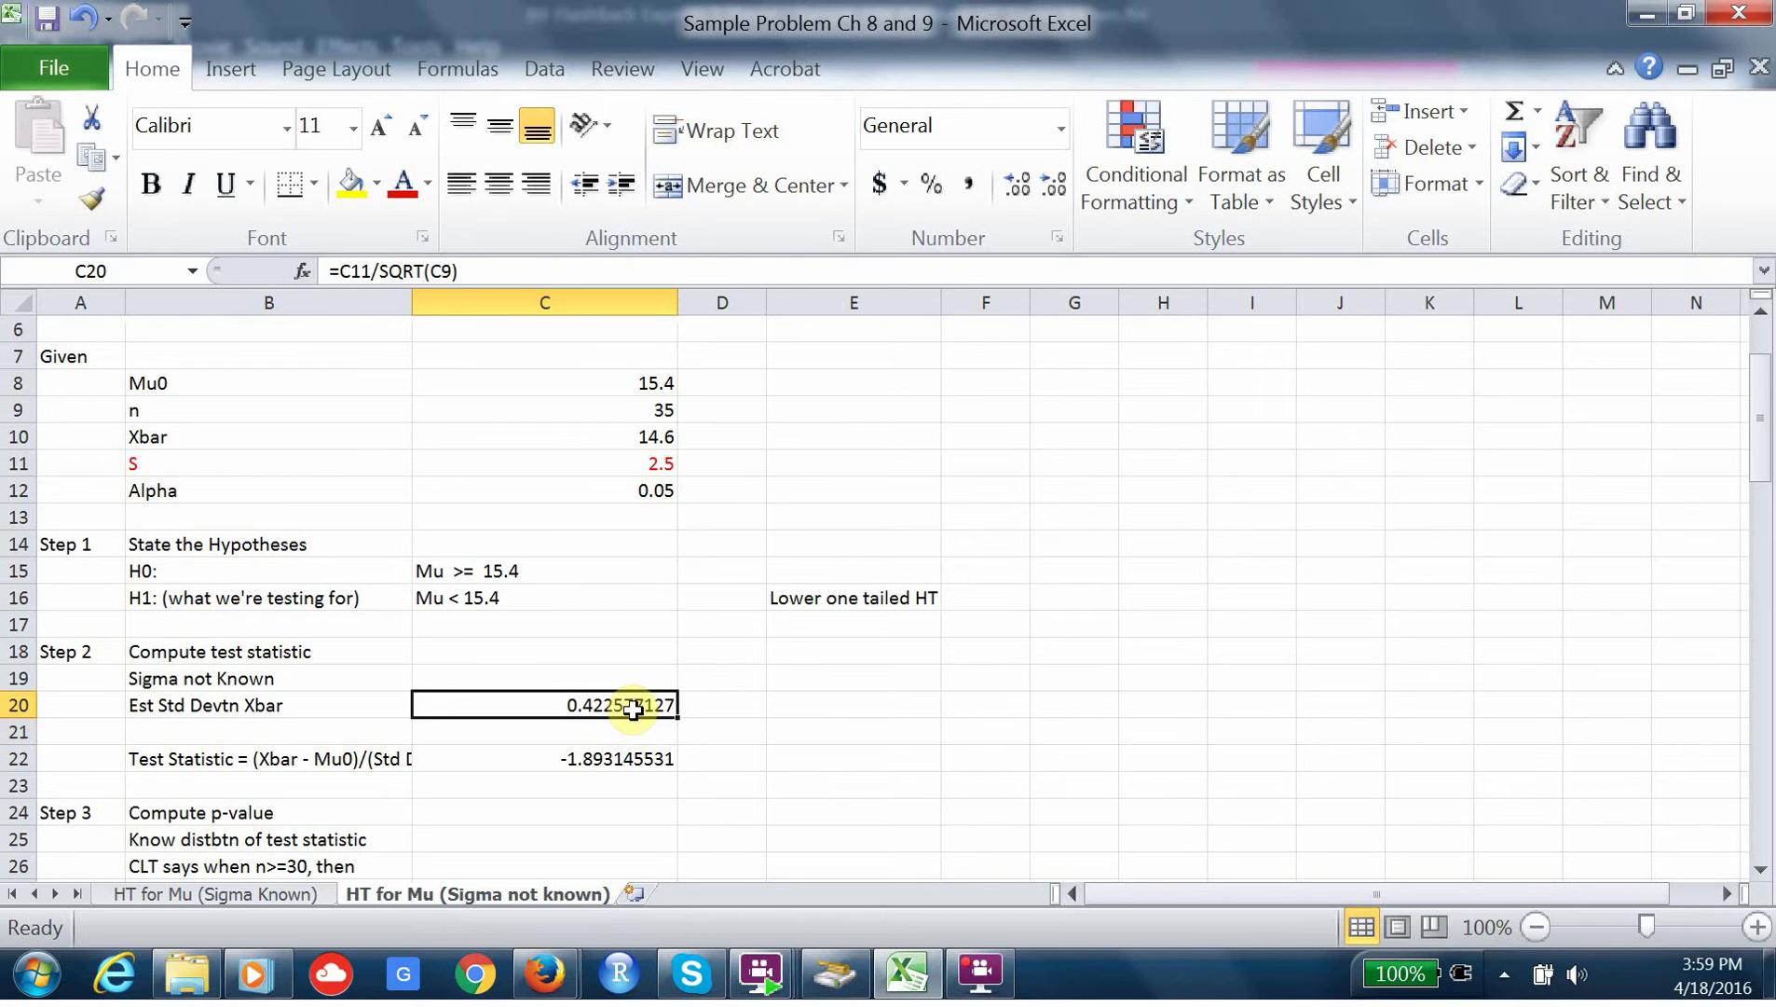
right_click(633, 710)
click(728, 565)
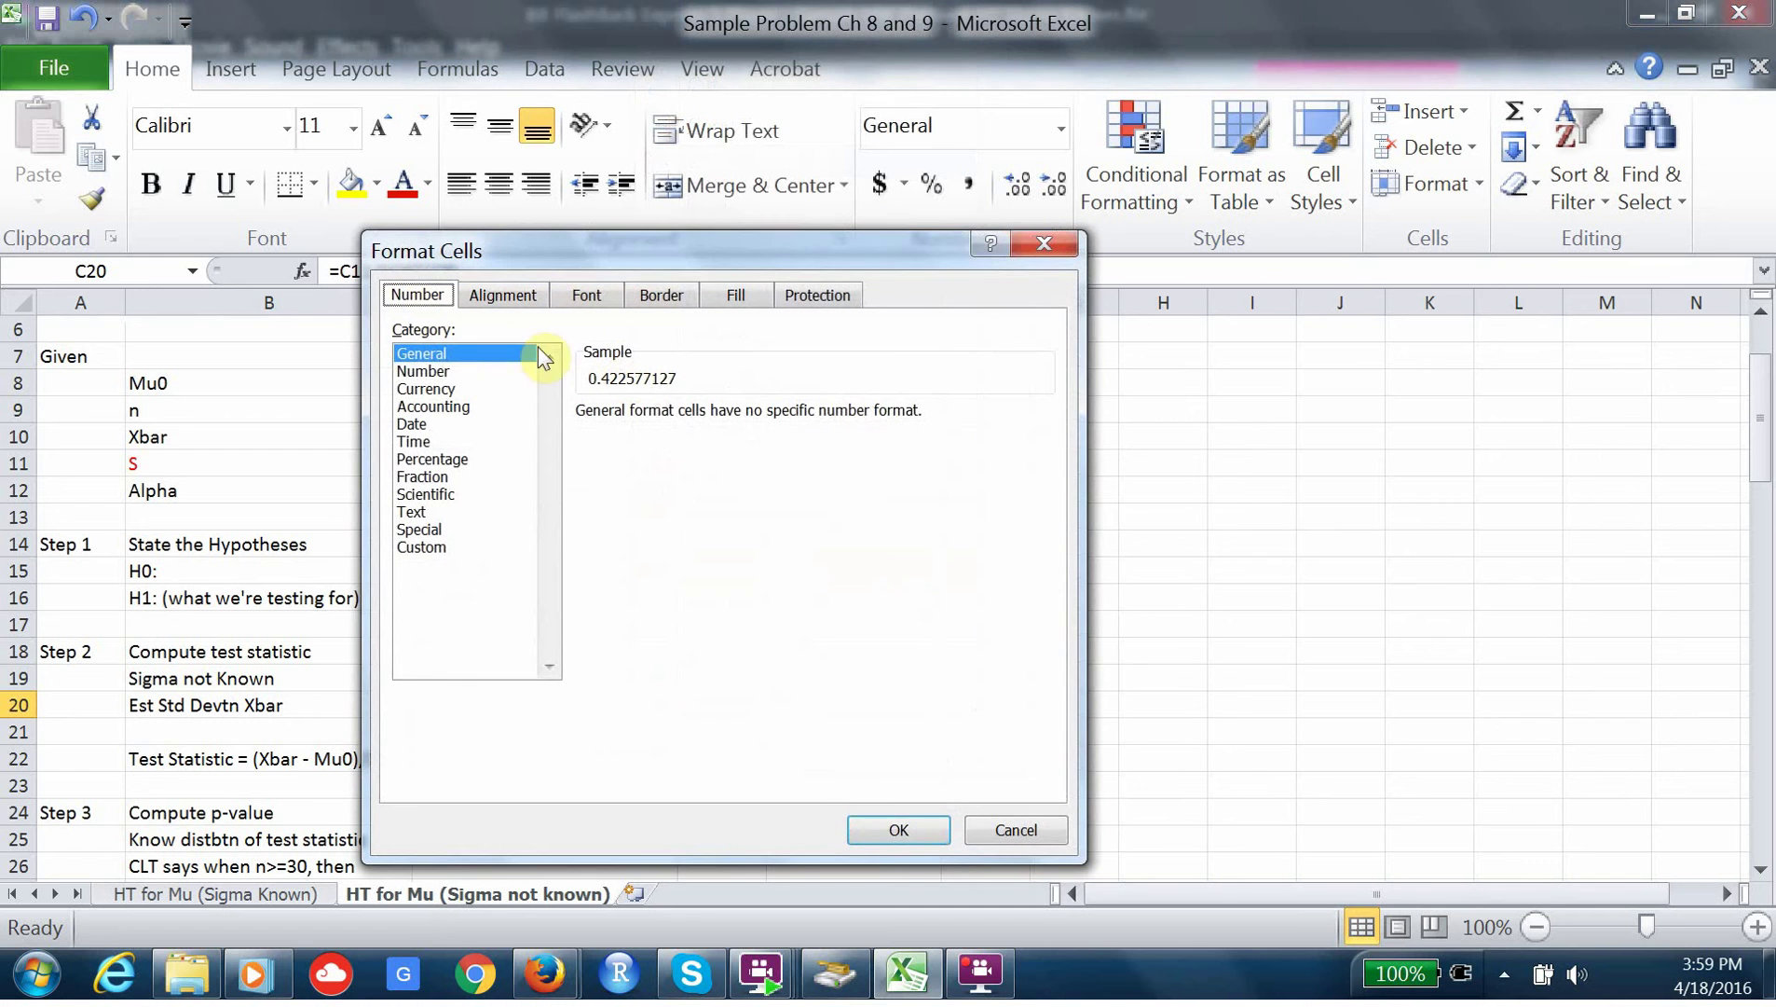
click(464, 372)
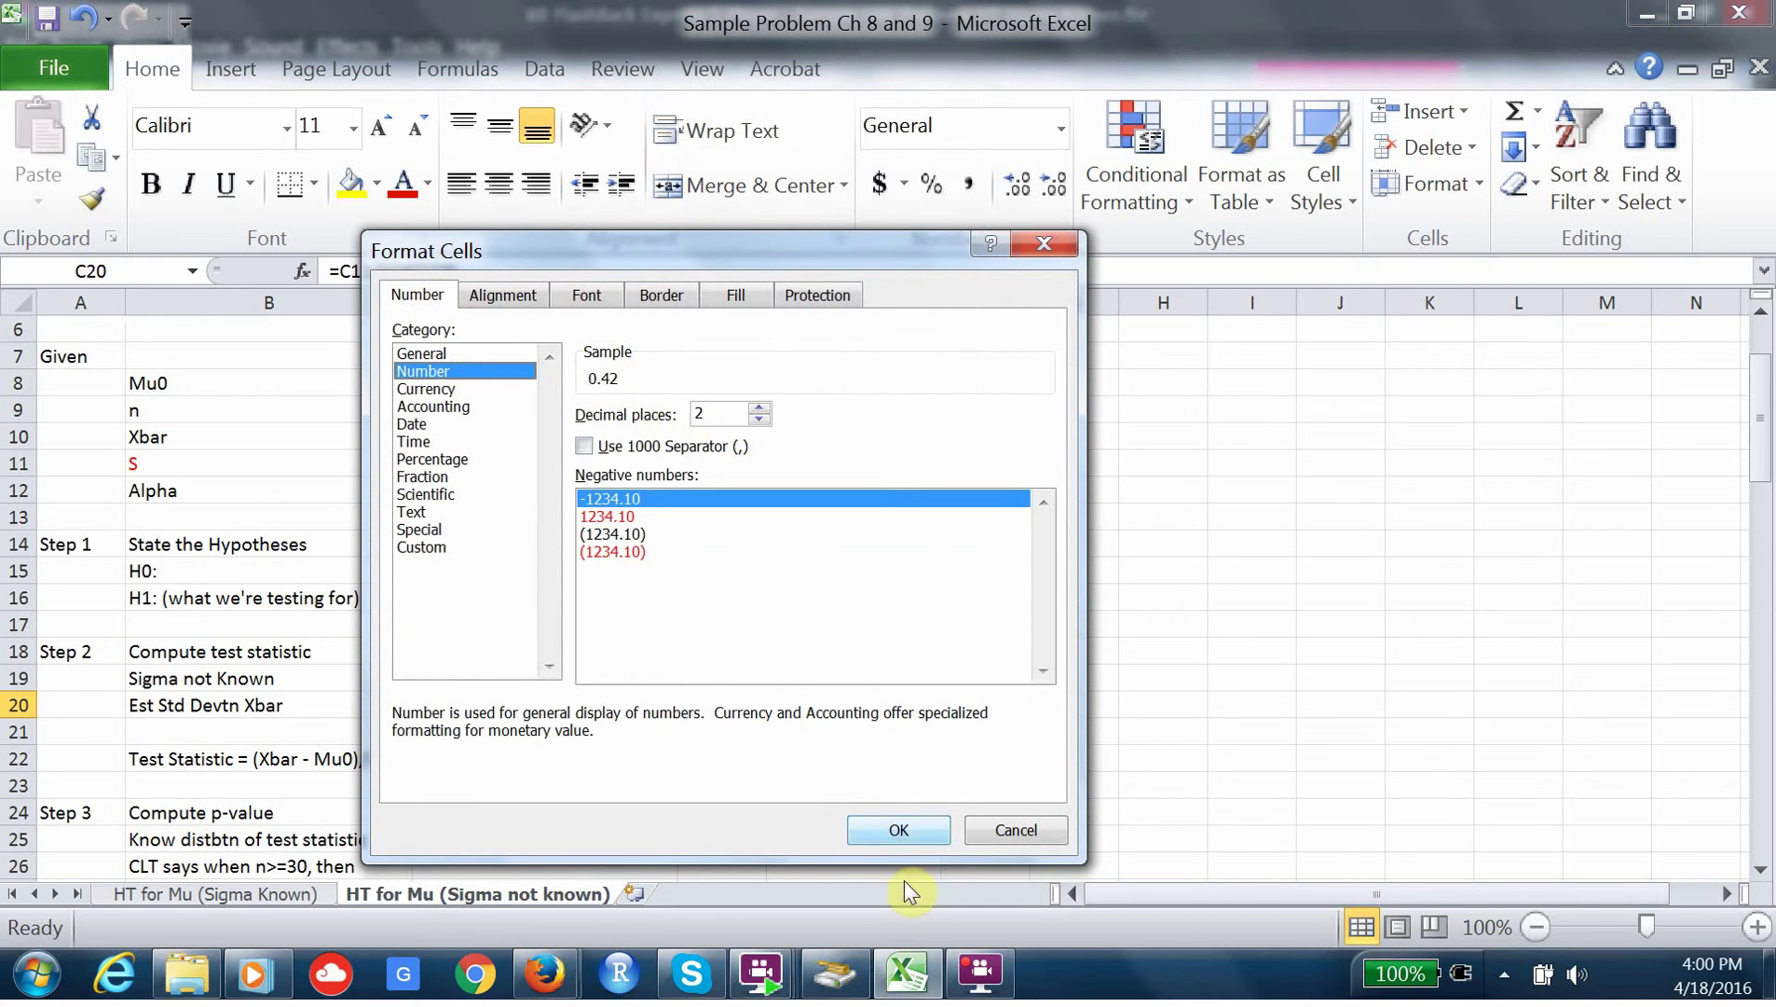
click(896, 831)
click(639, 758)
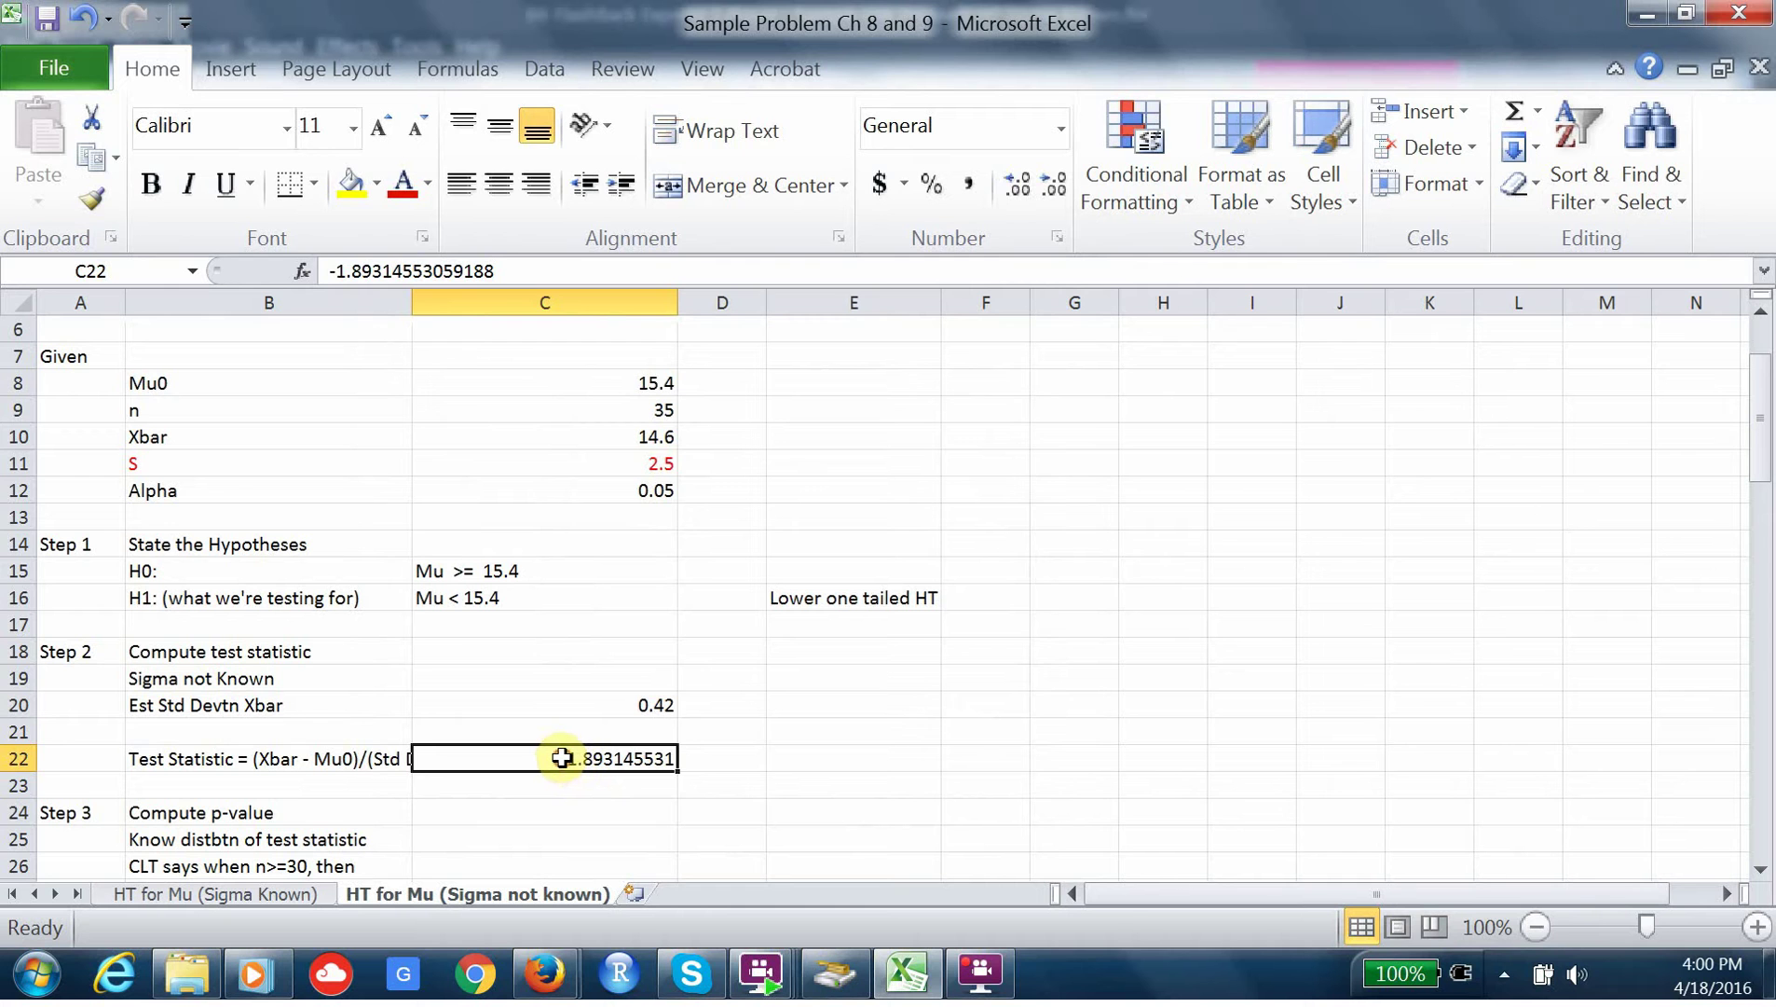
- Enter the test statistic formula =(C10-C8)/C20 in C22
drag(508, 270, 322, 271)
text(=)
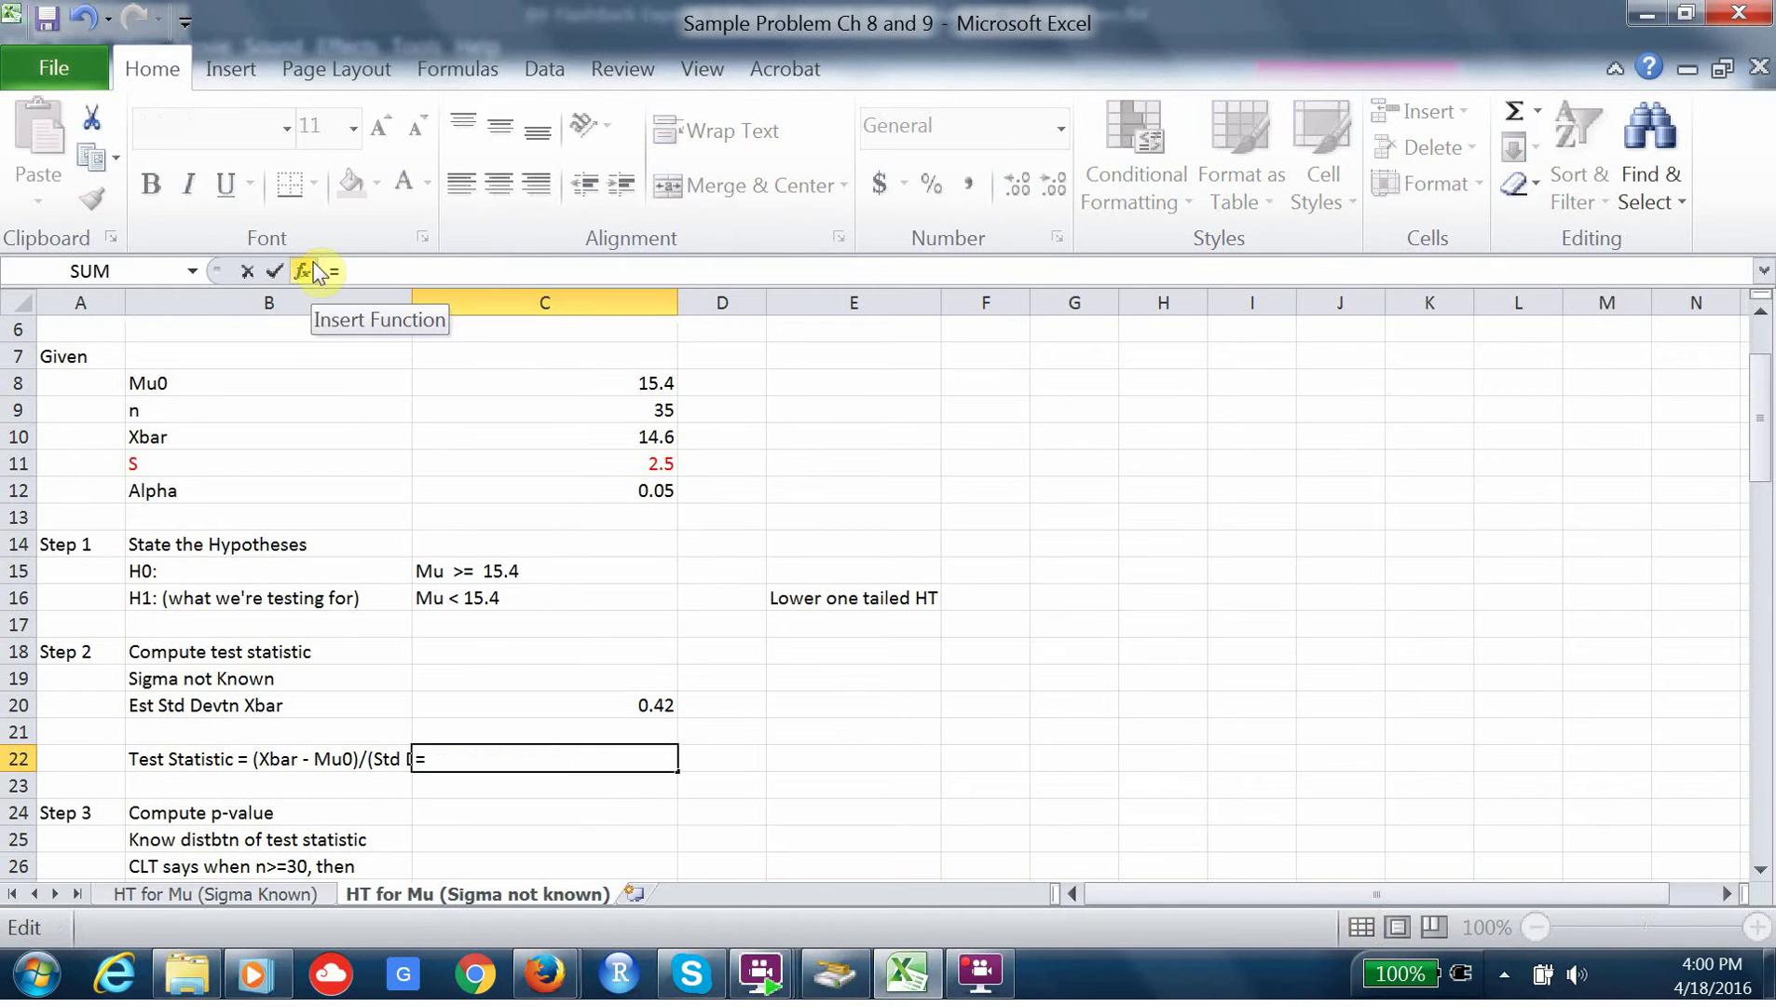
text(()
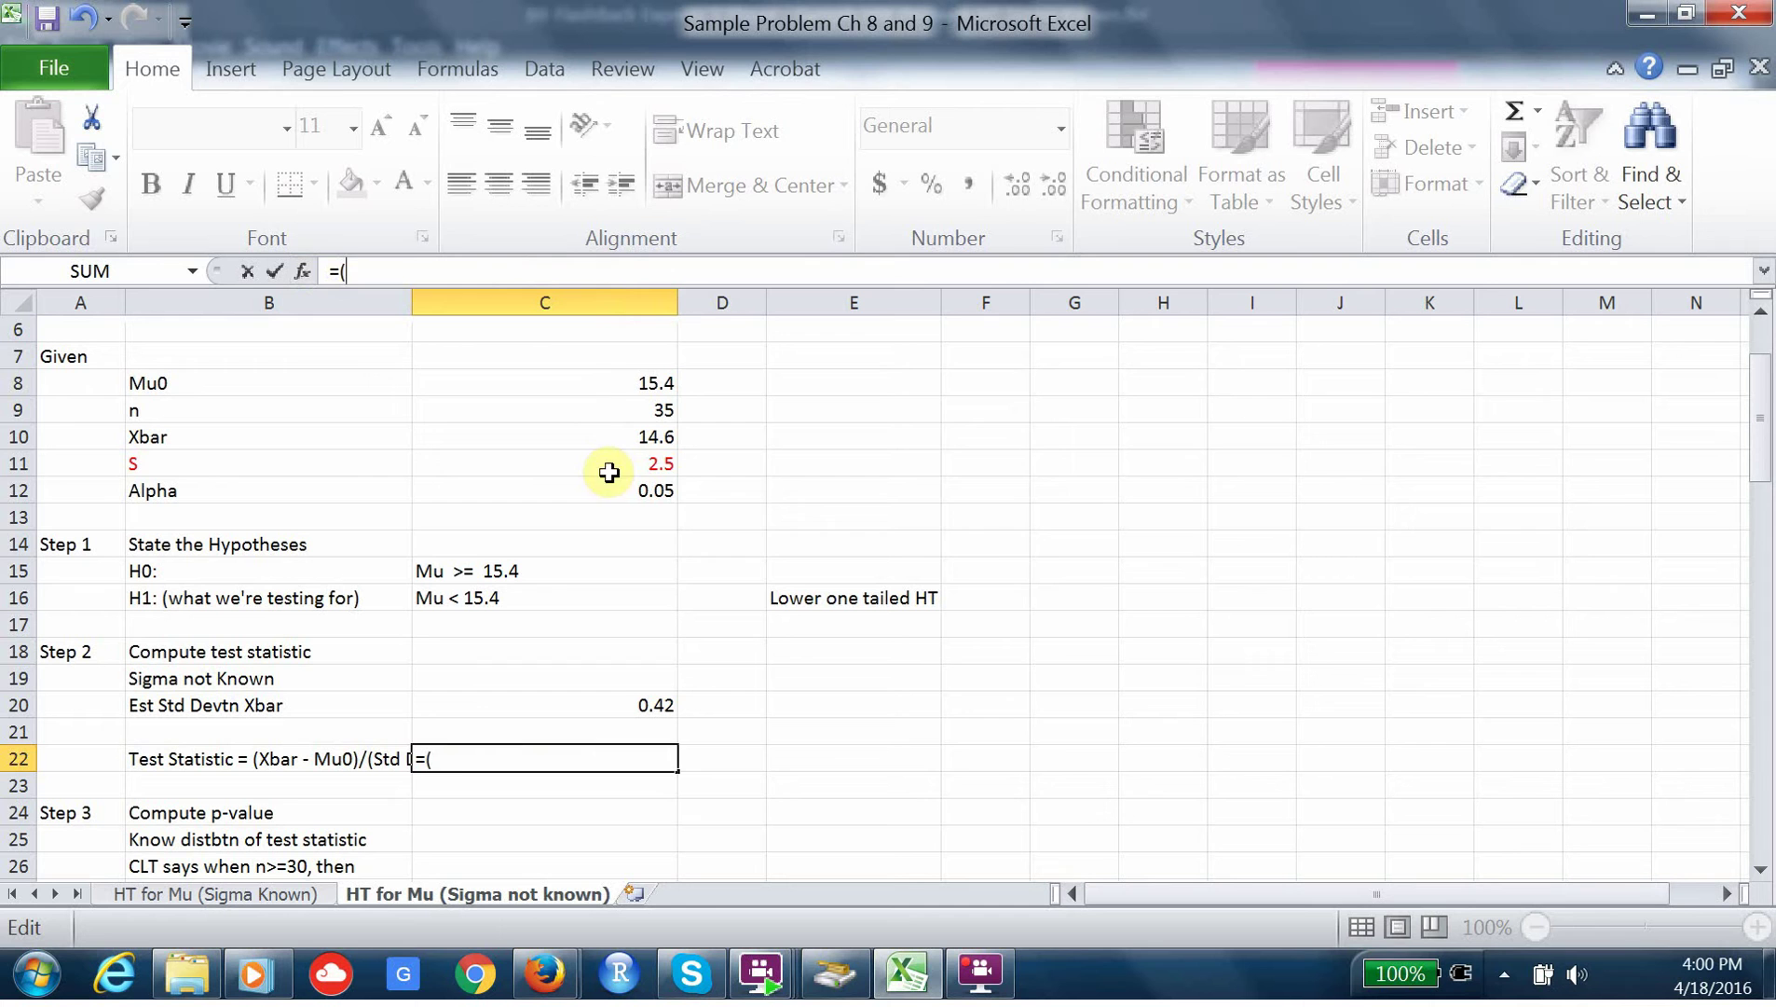
click(594, 440)
text(-)
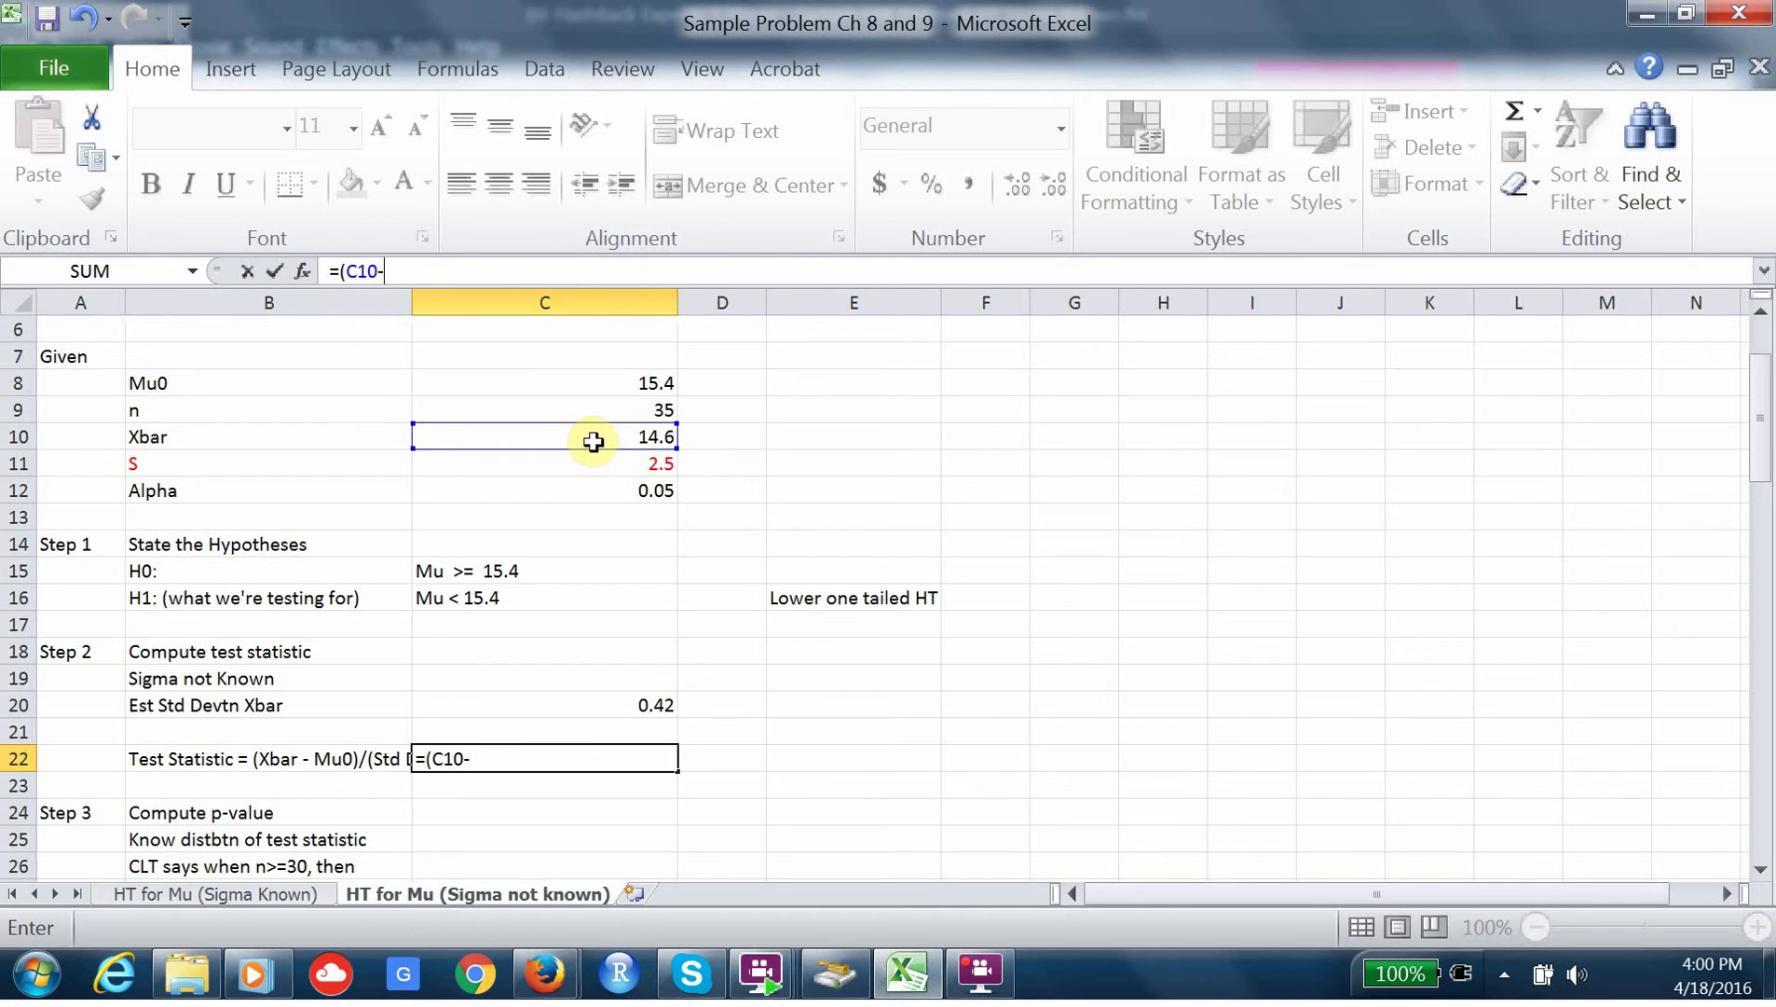
click(587, 385)
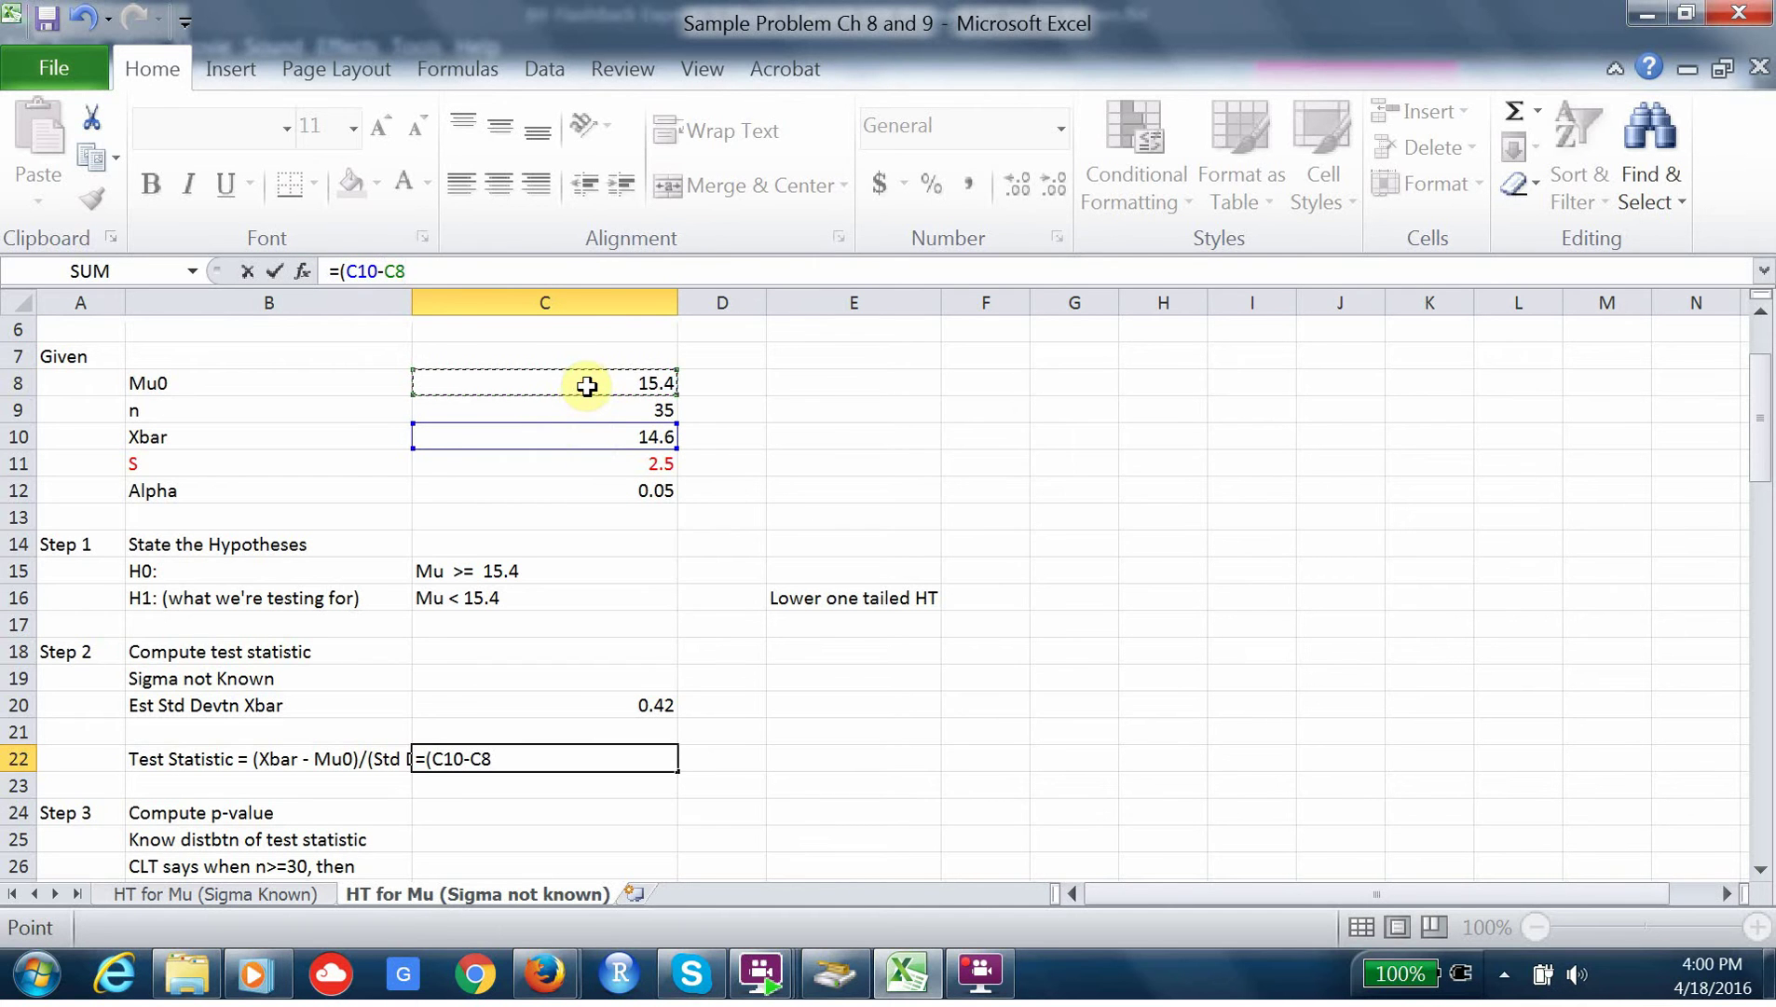
text()/)
click(630, 710)
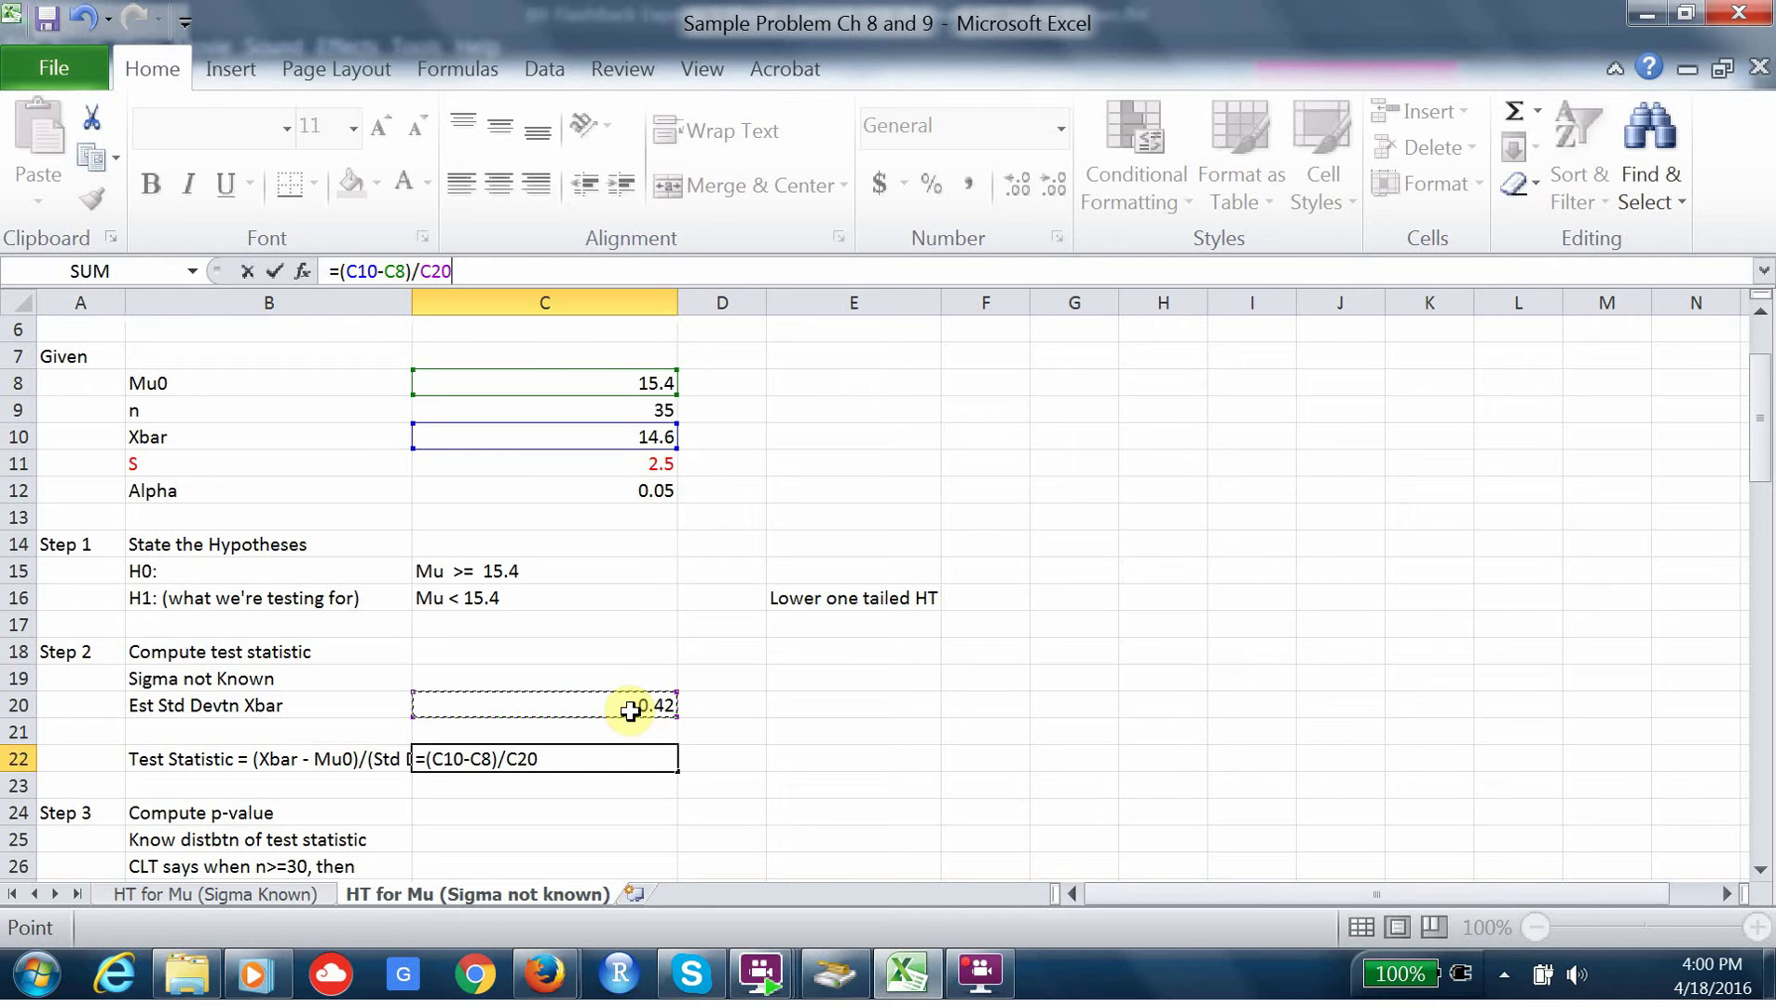
key(Return)
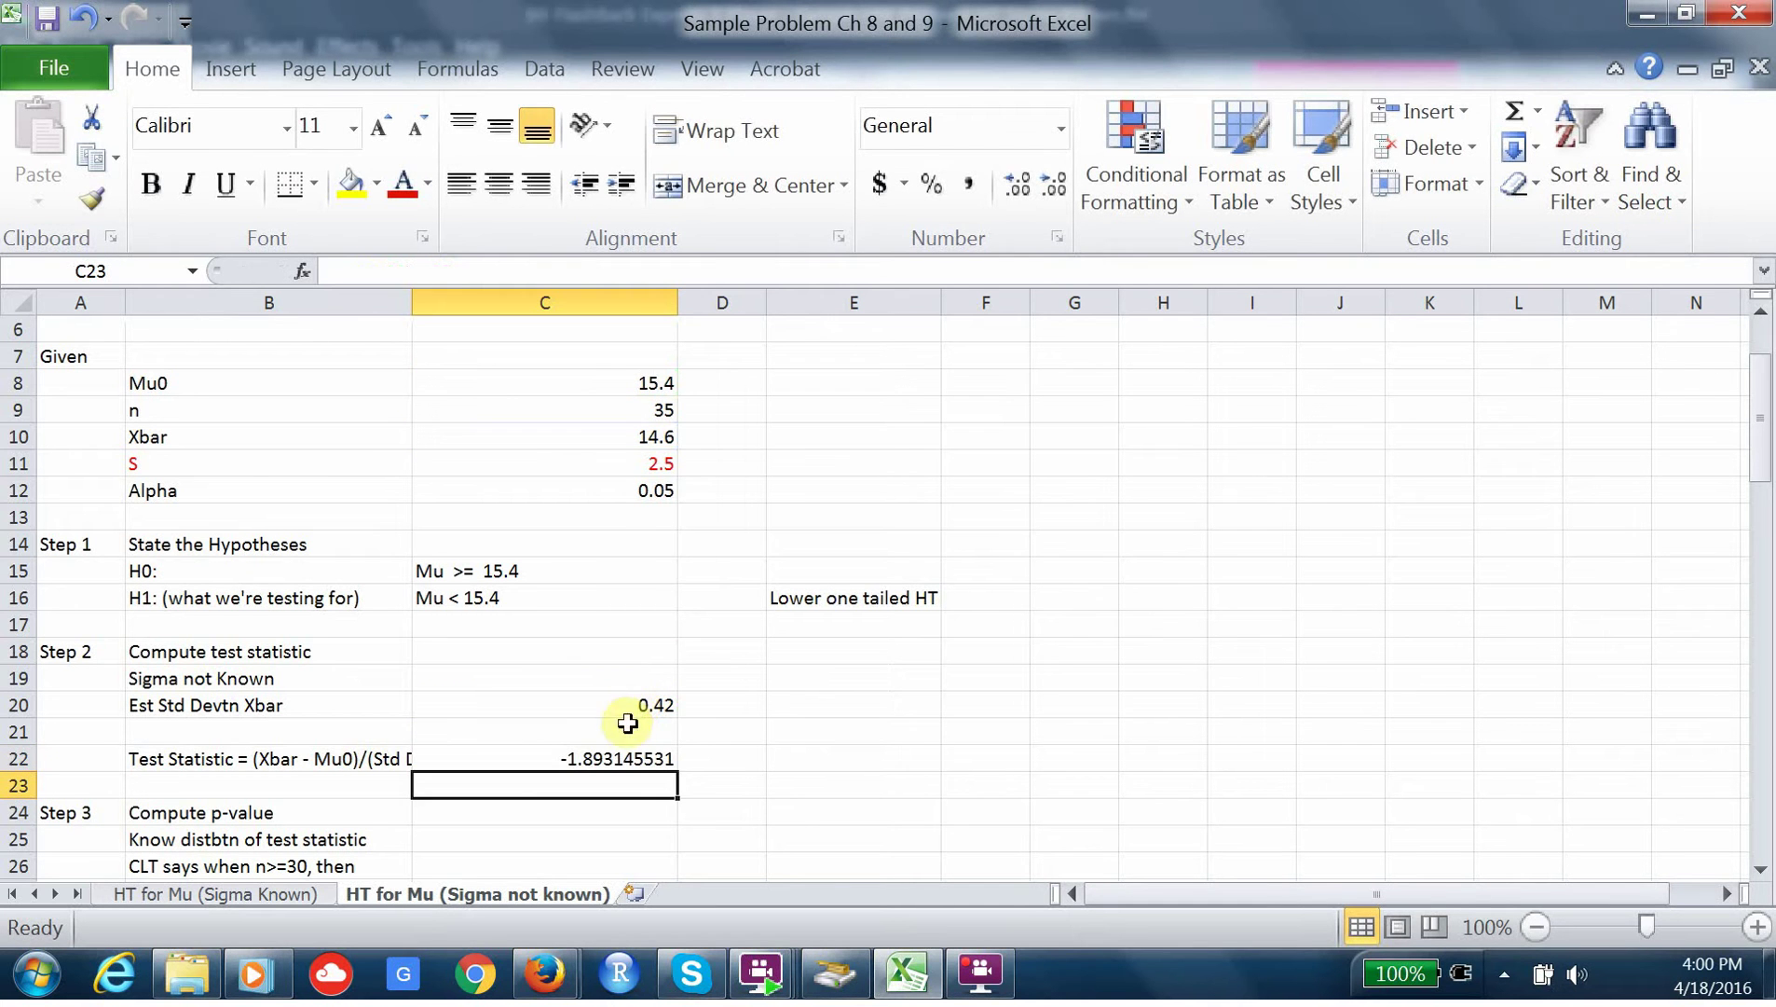
- Format C22 as Number with 2 decimals so it shows -1.89
click(623, 760)
right_click(623, 761)
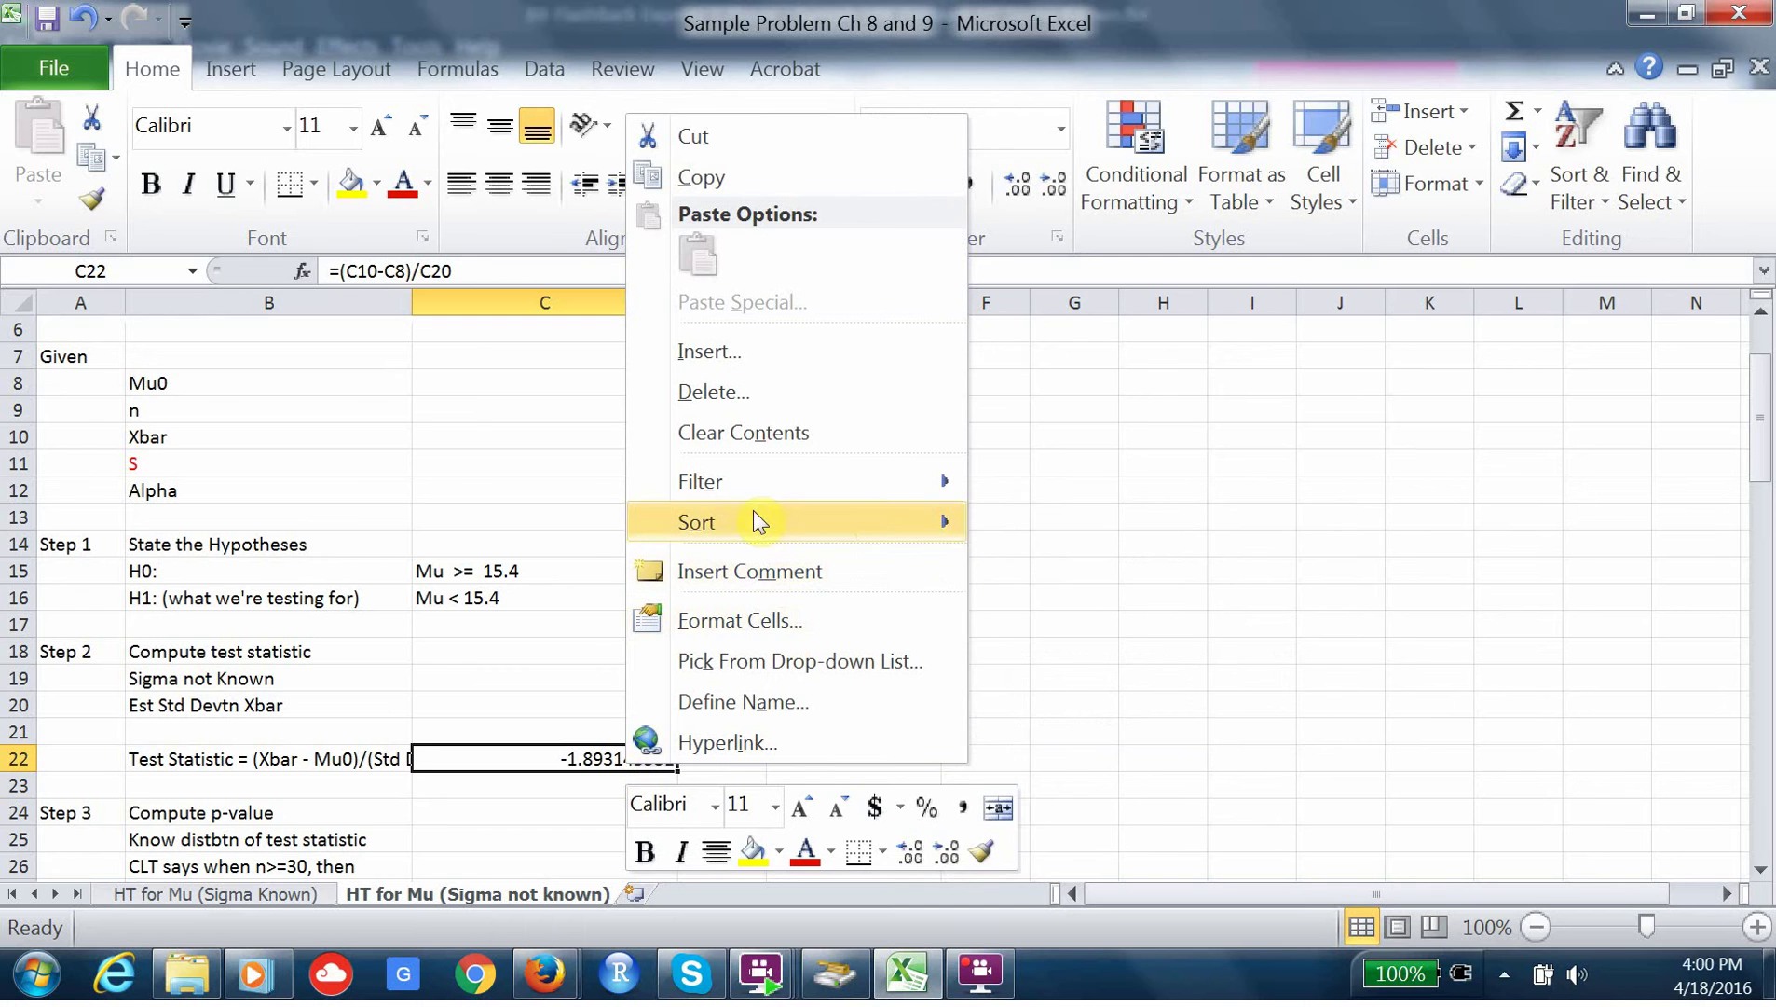
click(751, 617)
click(480, 423)
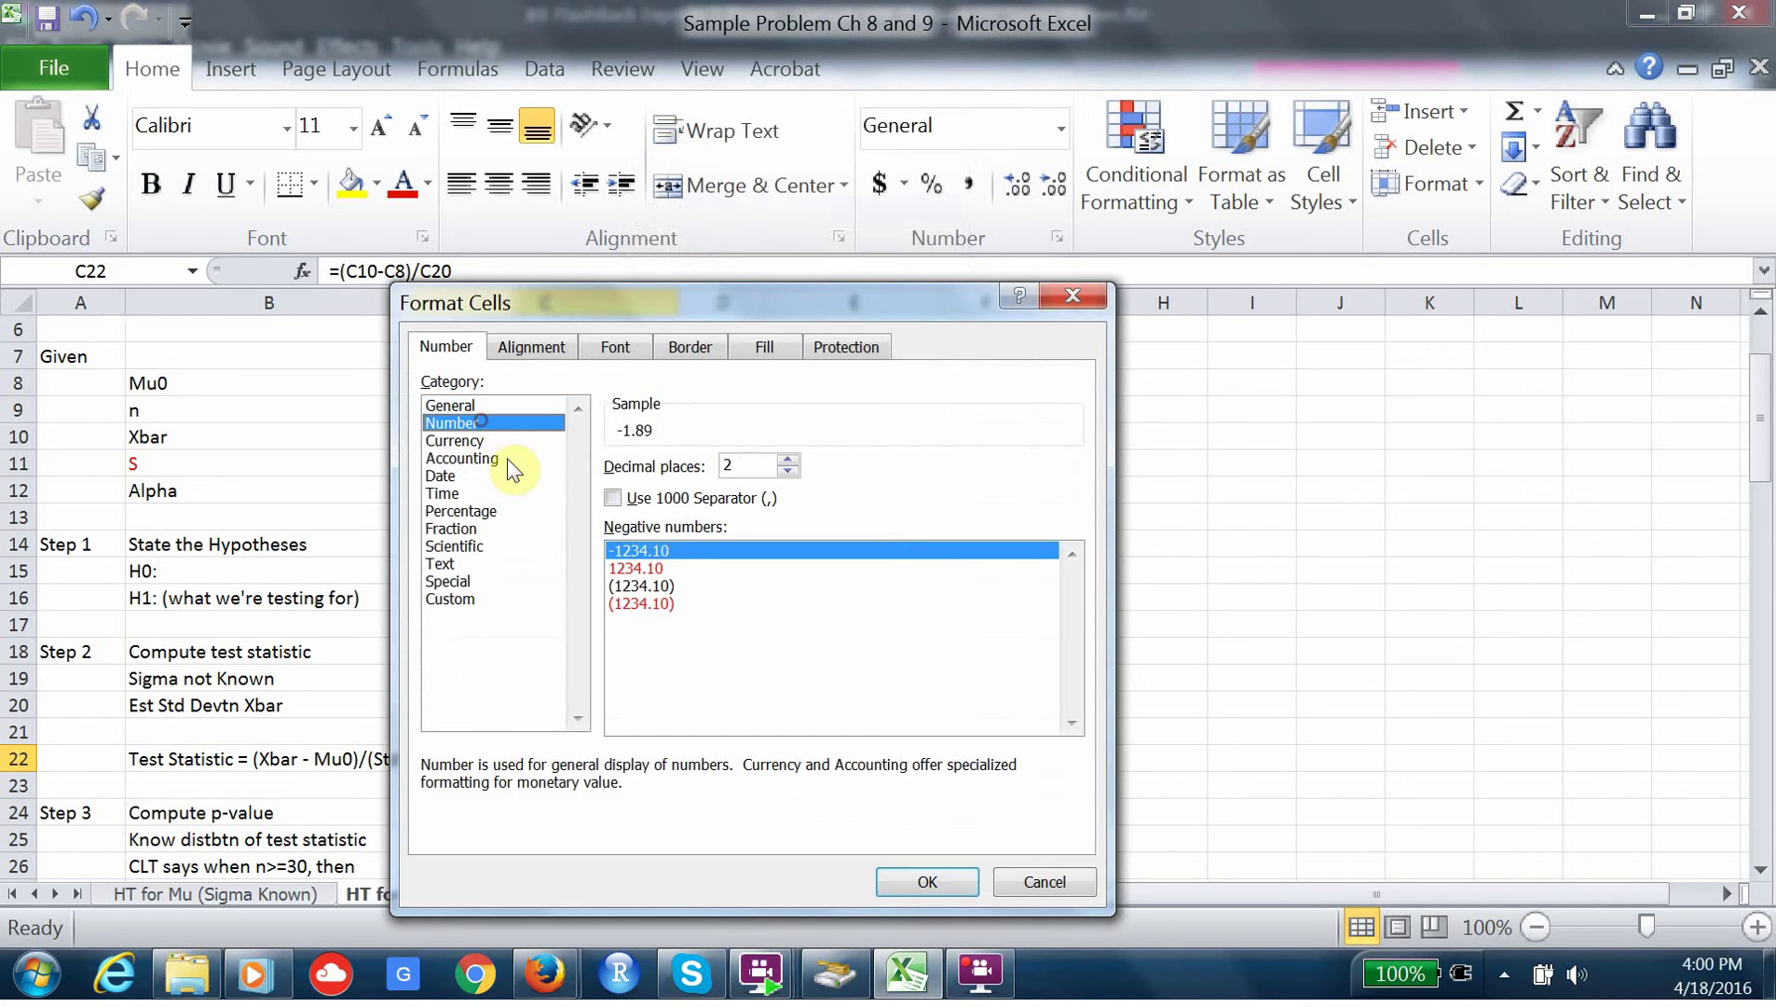
click(927, 882)
click(943, 817)
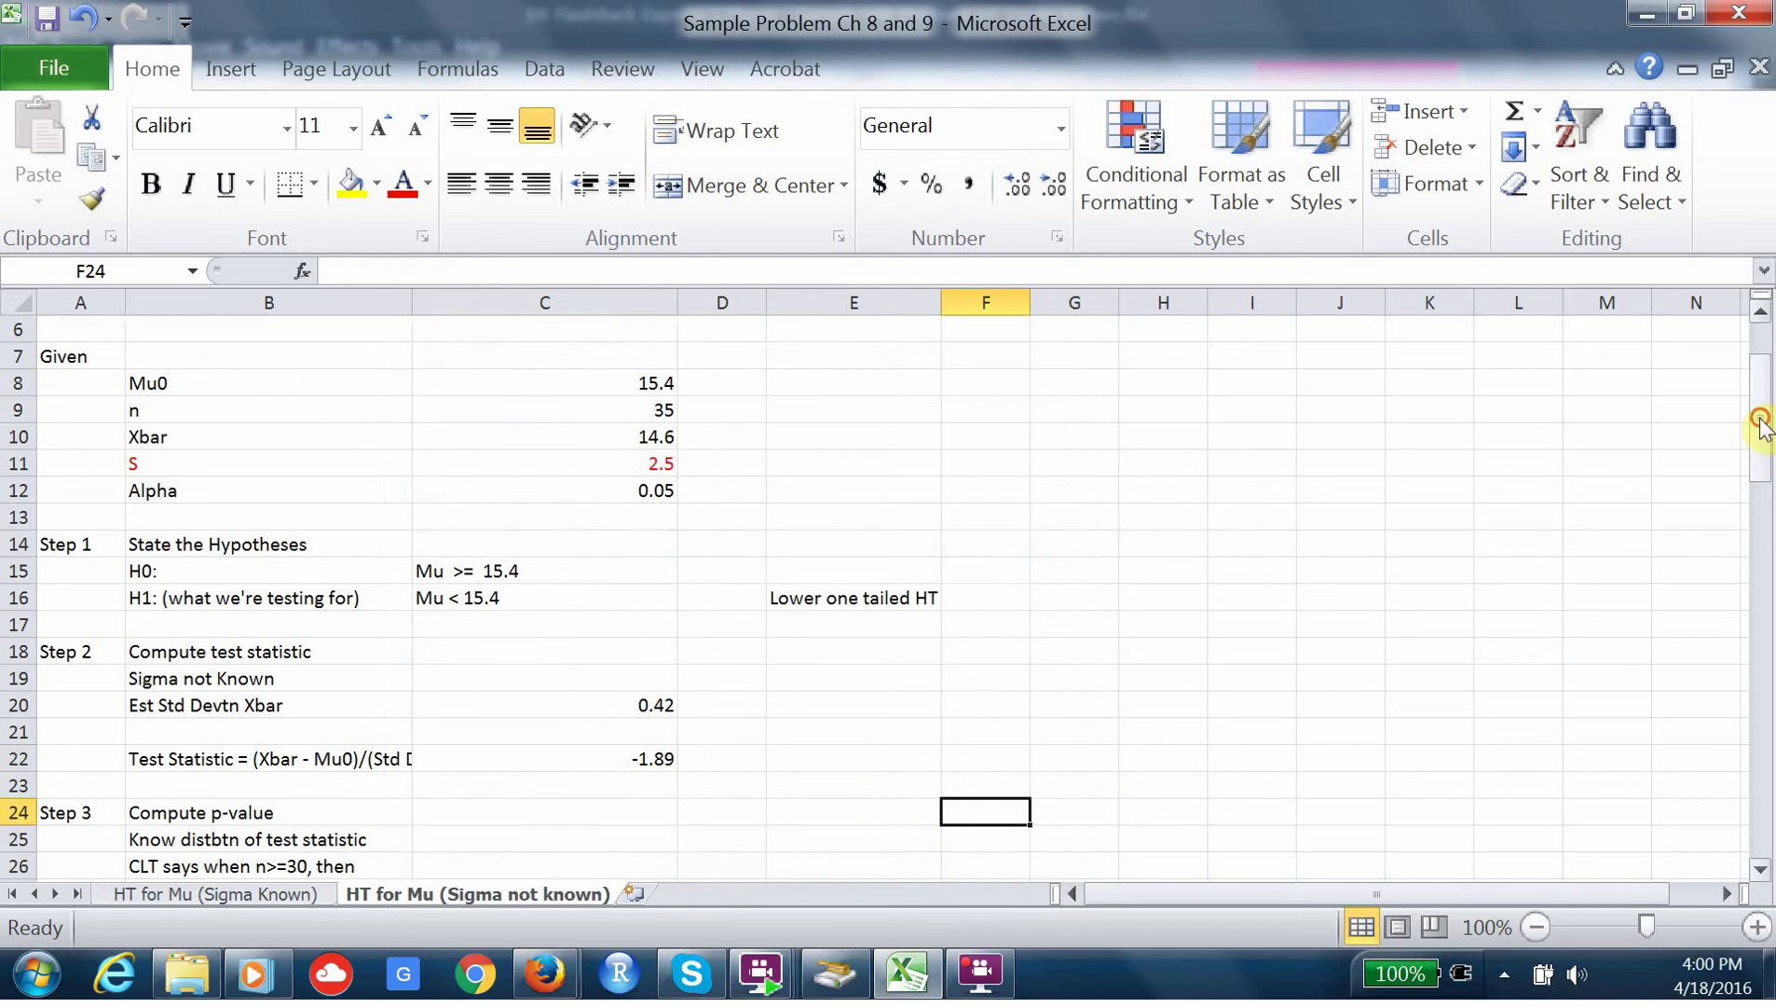
- Replace N(0,1) with T(df=n-1) in the B27 distribution note
mouse_move(1761, 412)
mouse_down()
mouse_move(1769, 492)
mouse_move(1757, 439)
mouse_up()
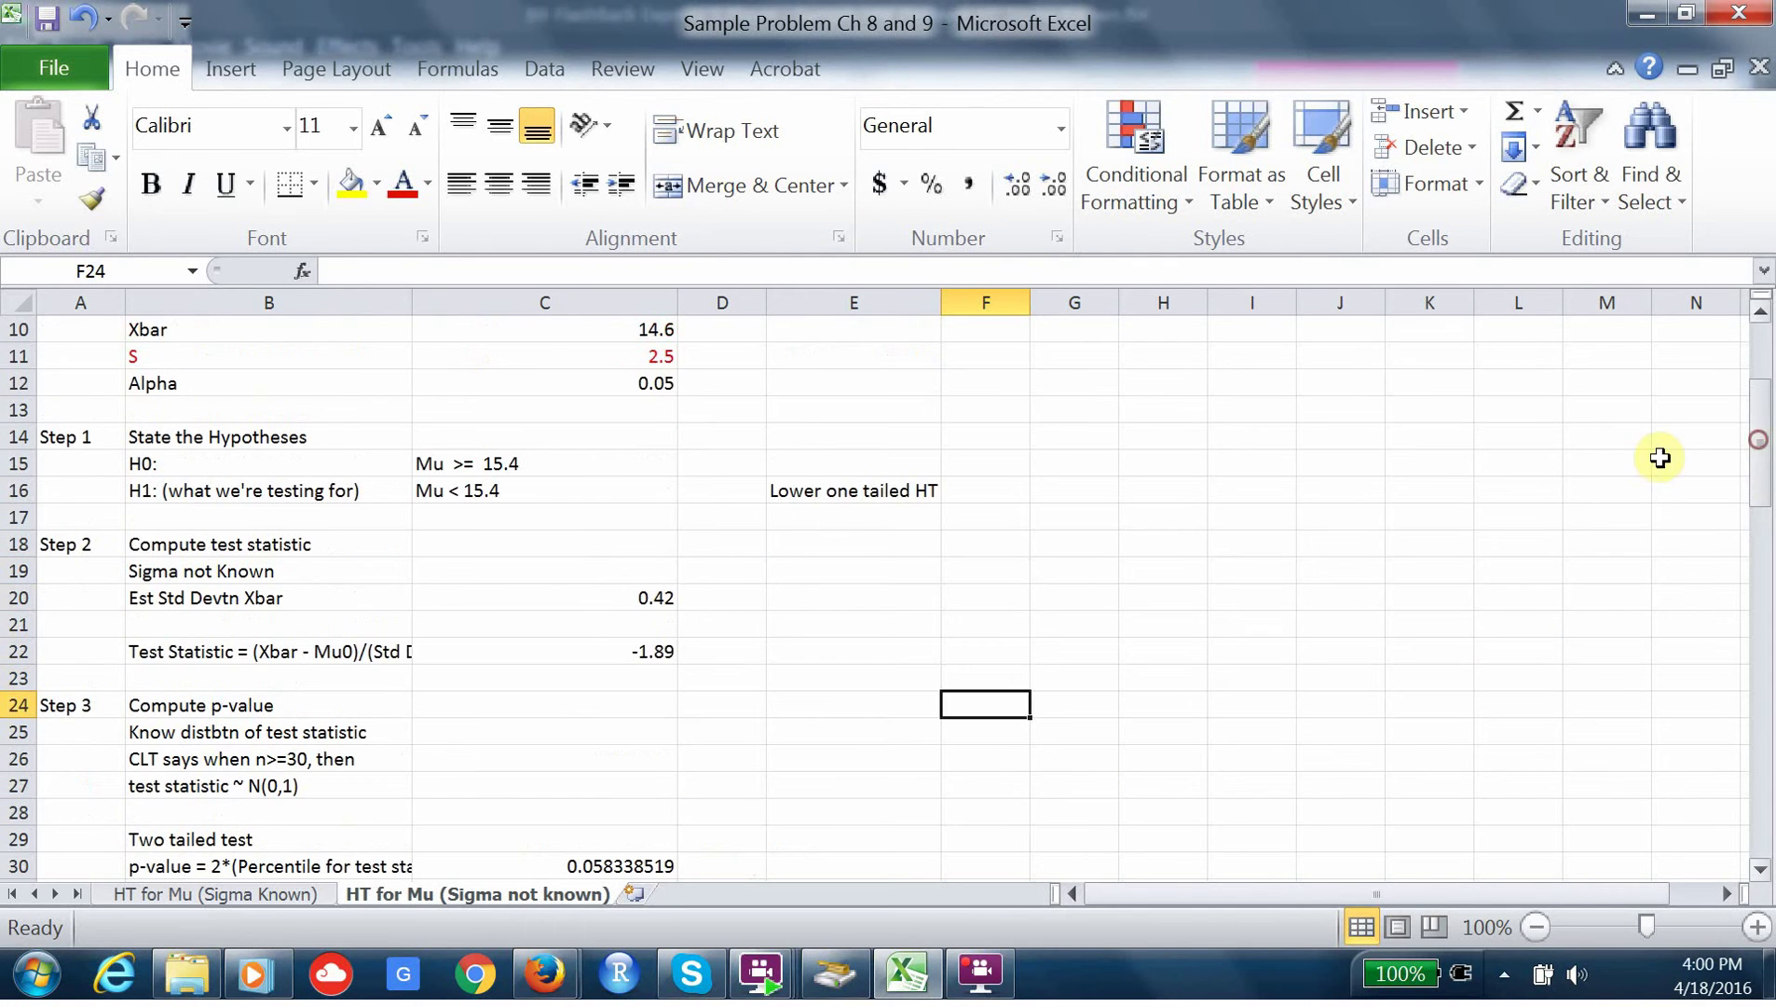
double_click(266, 791)
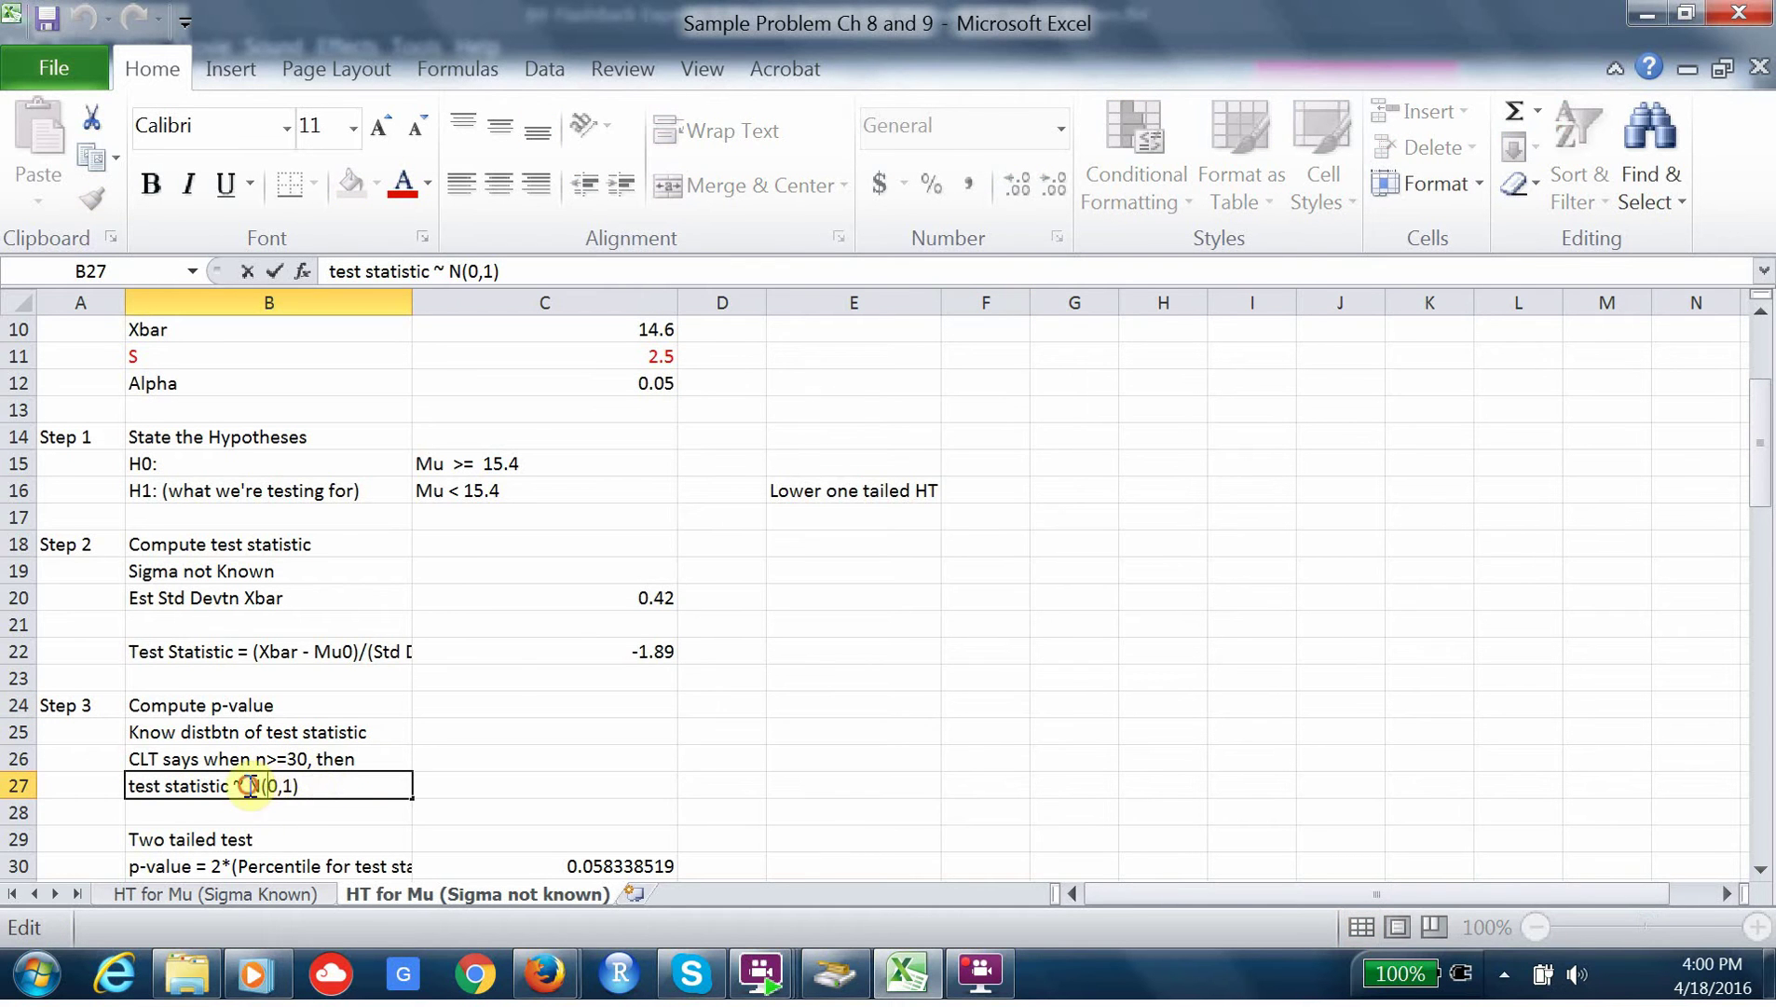
drag(248, 786, 324, 787)
text(T)
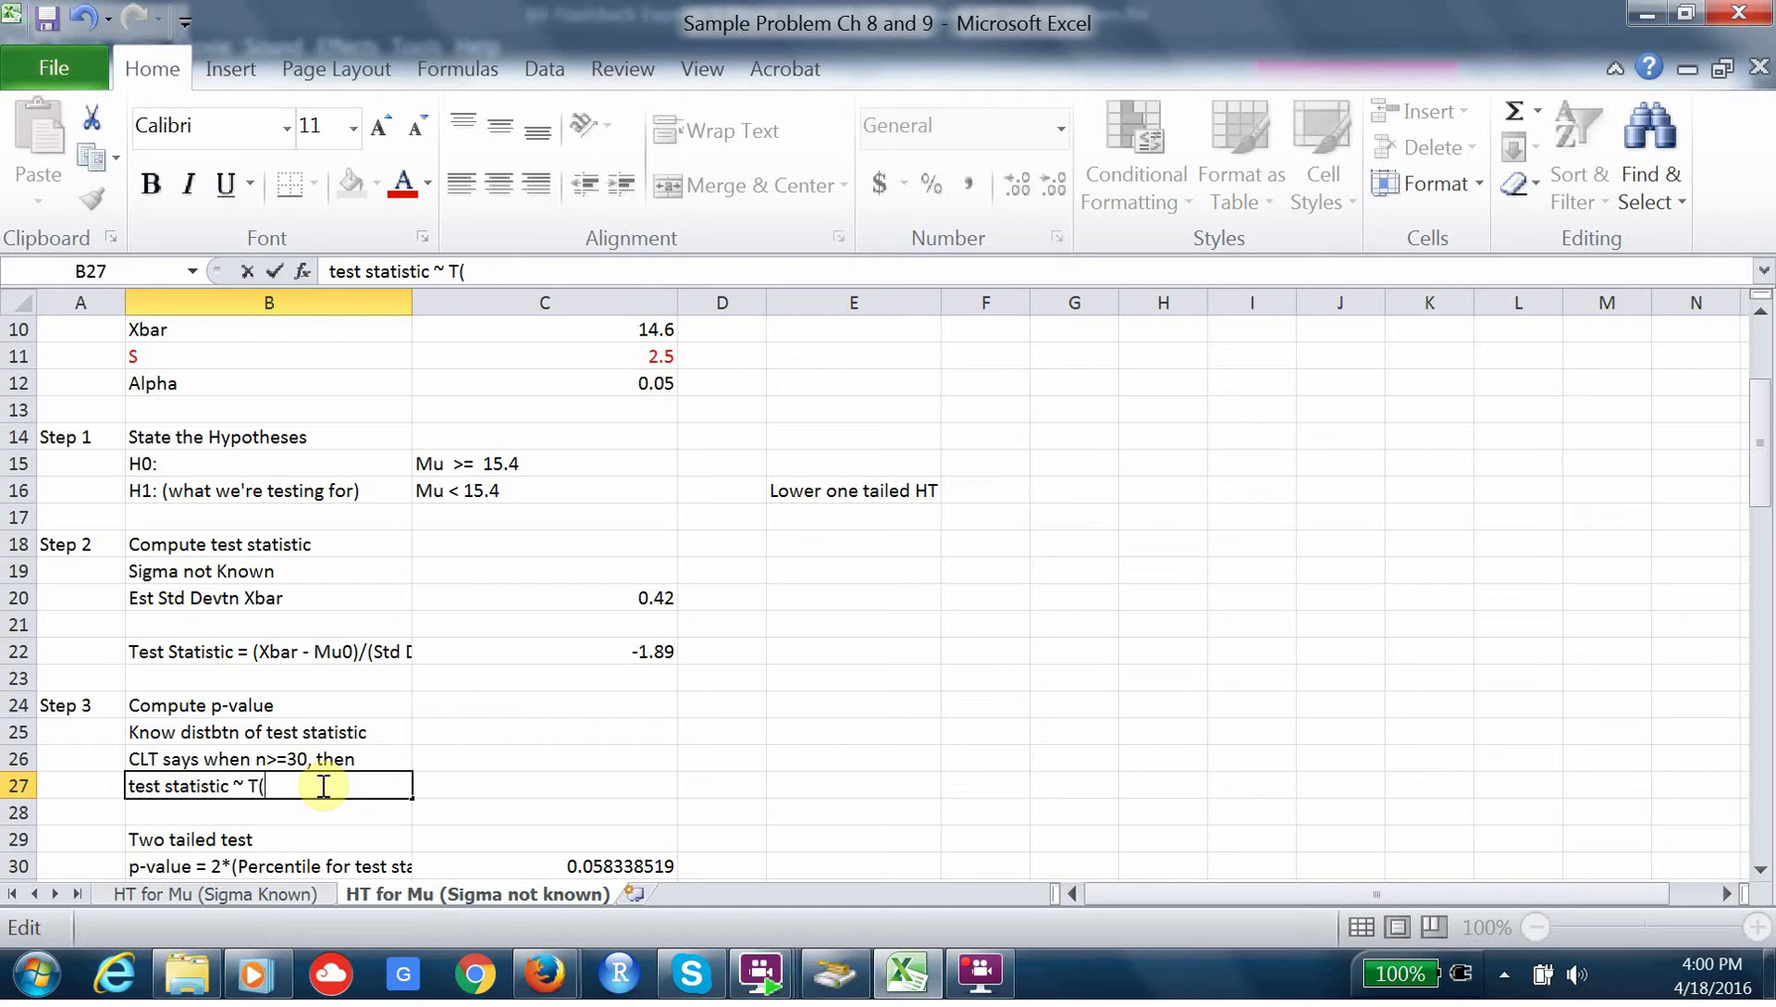
text((df=n-1)
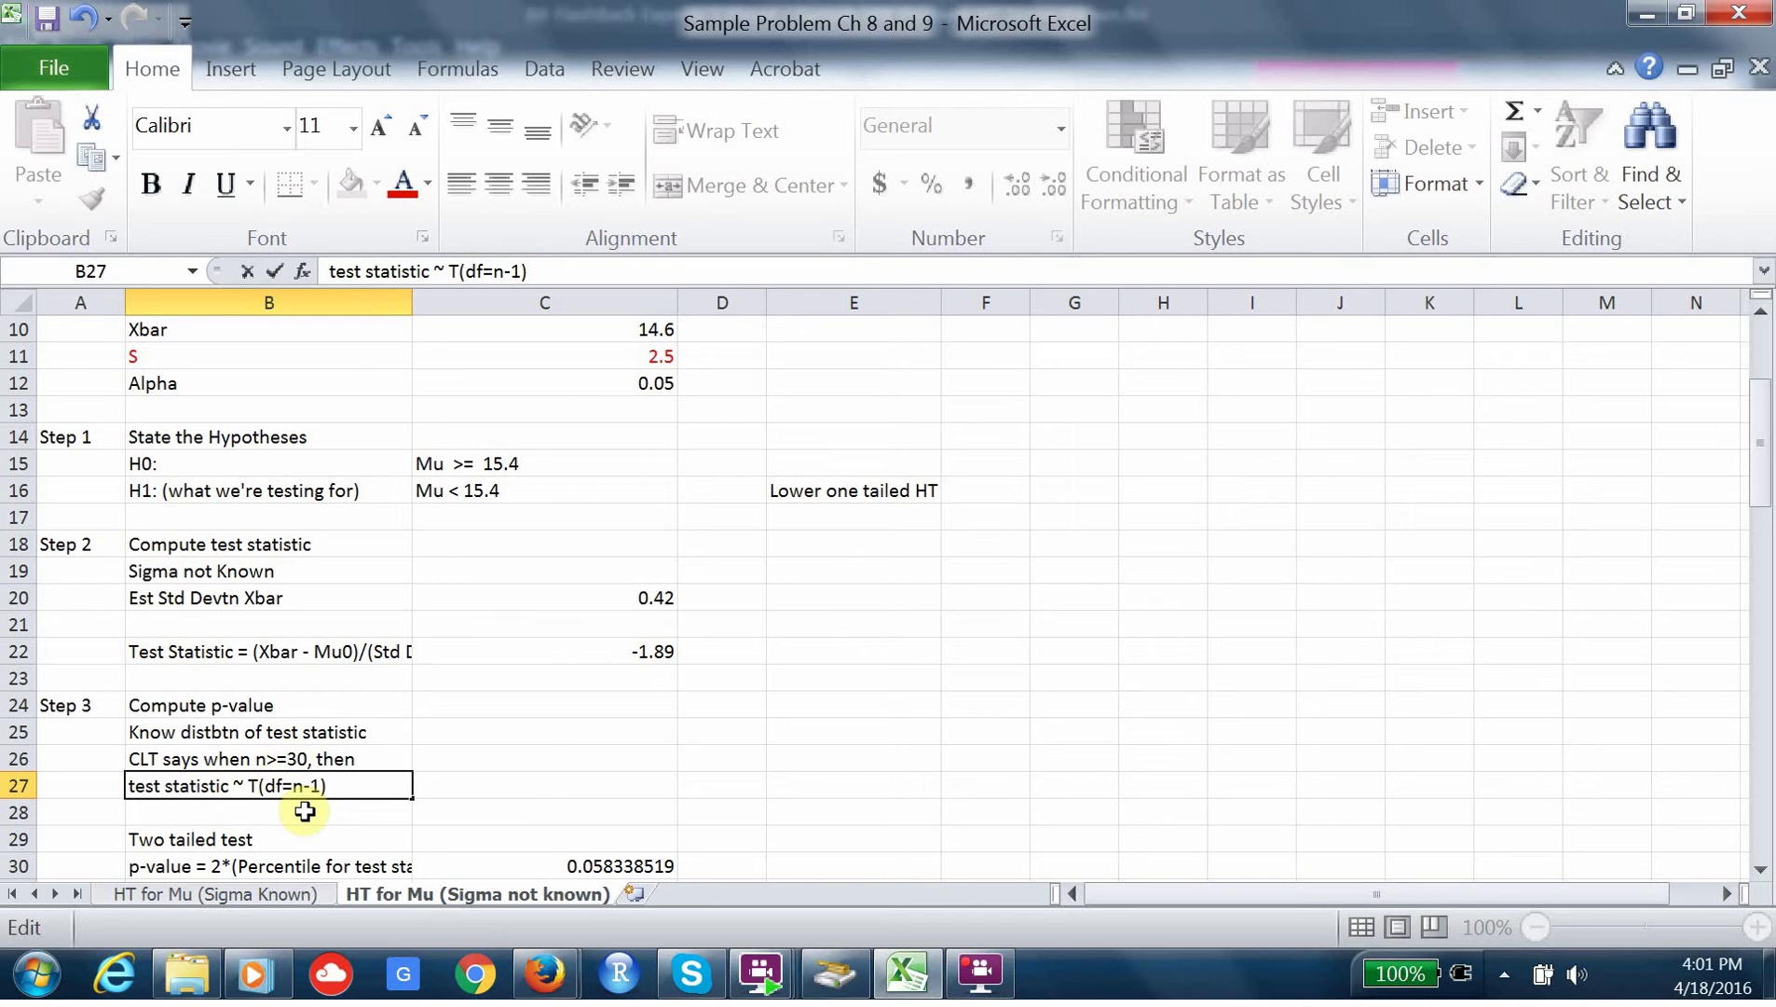
- Widen column B and append 'and distbtn of X not "too skewed"' to the B26 CLT note
click(410, 300)
drag(412, 302, 619, 303)
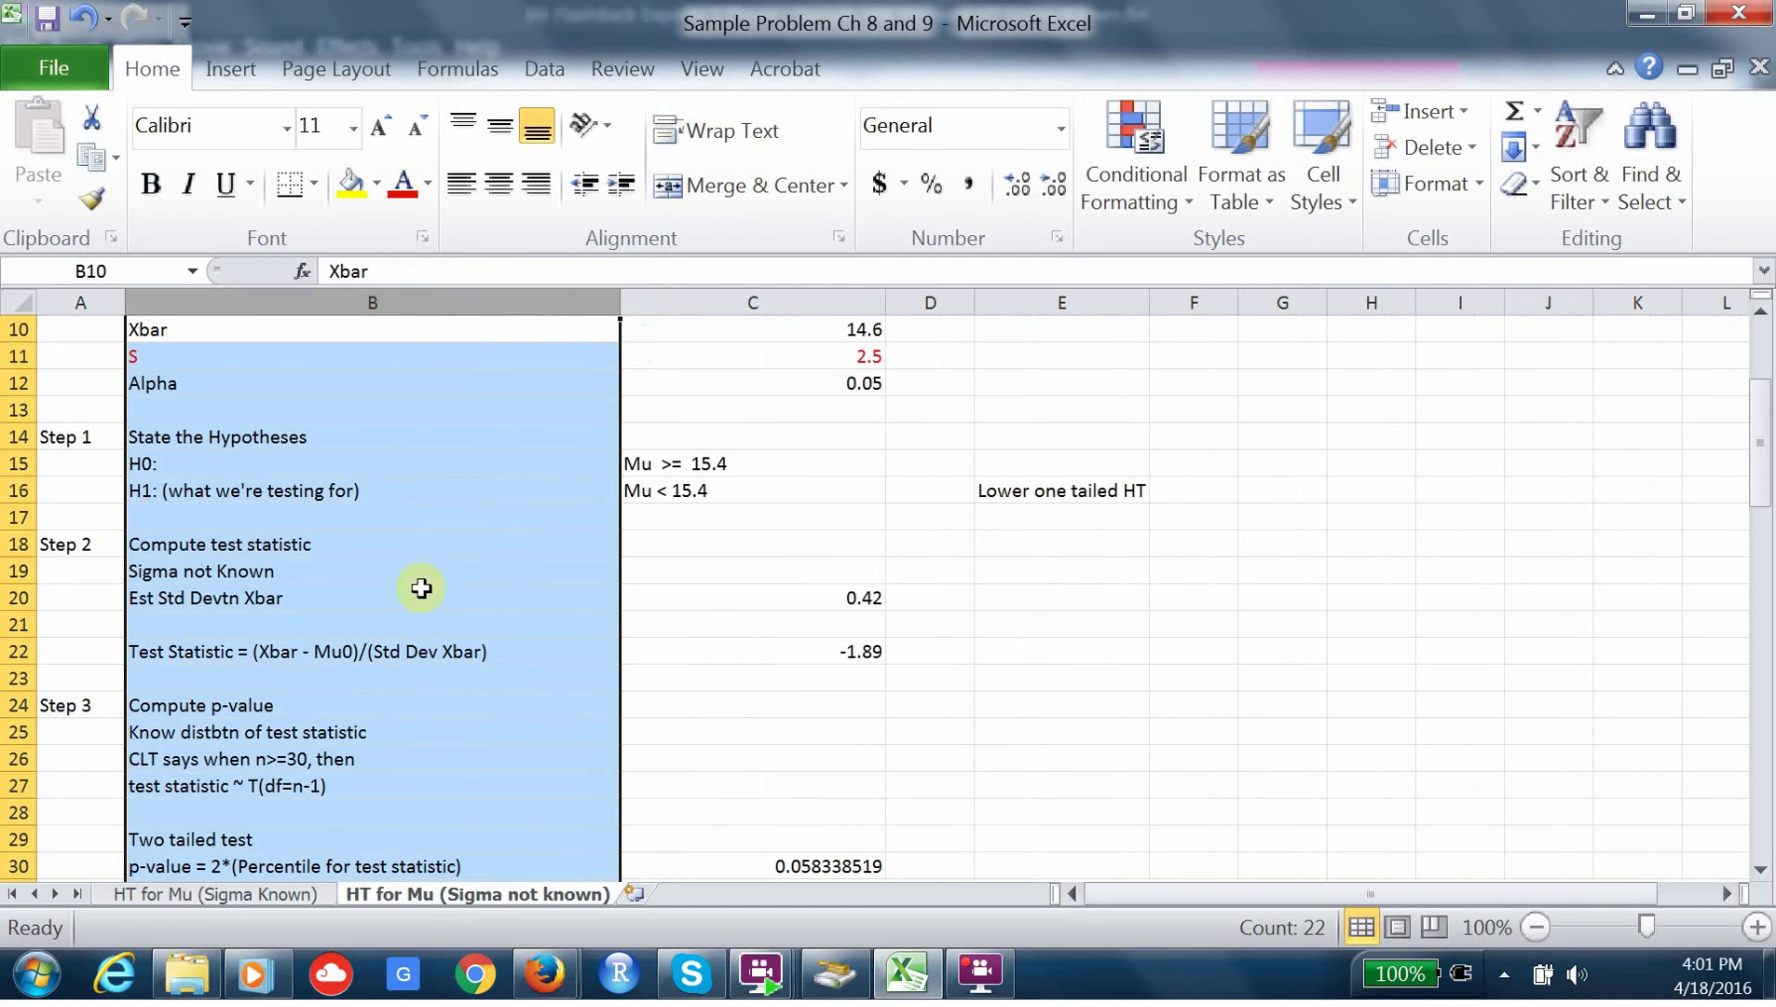
double_click(304, 762)
text(and dis)
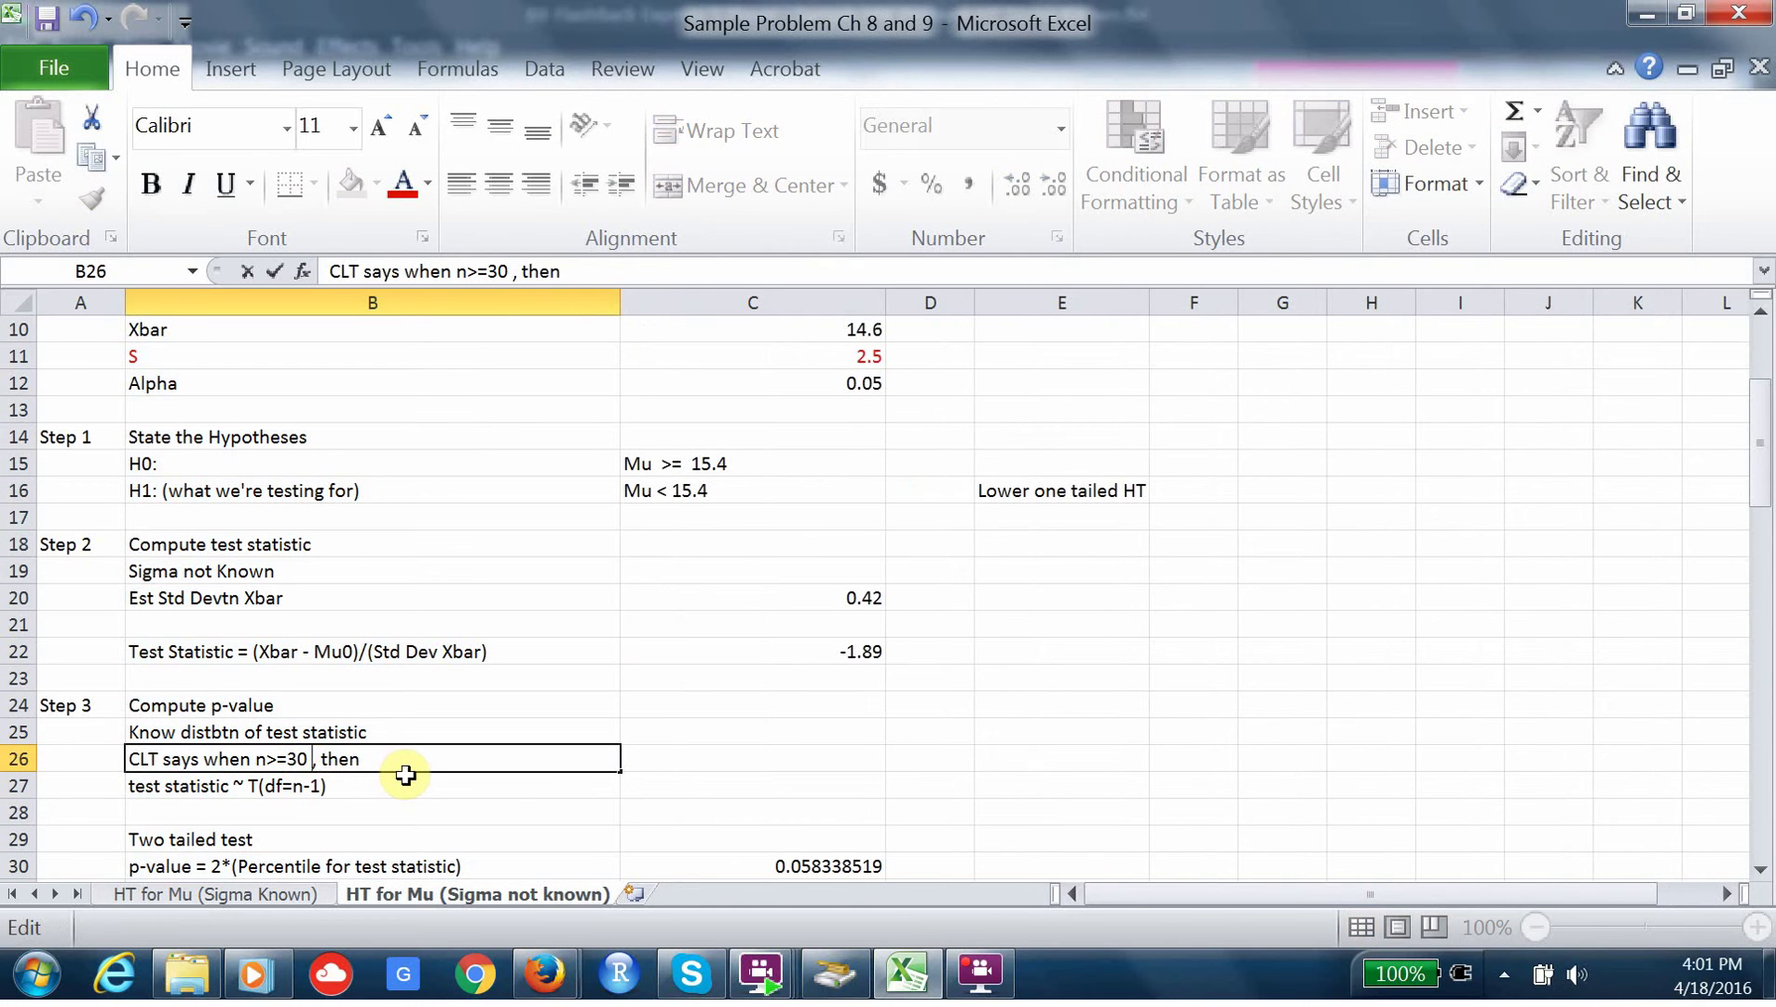
text(tb)
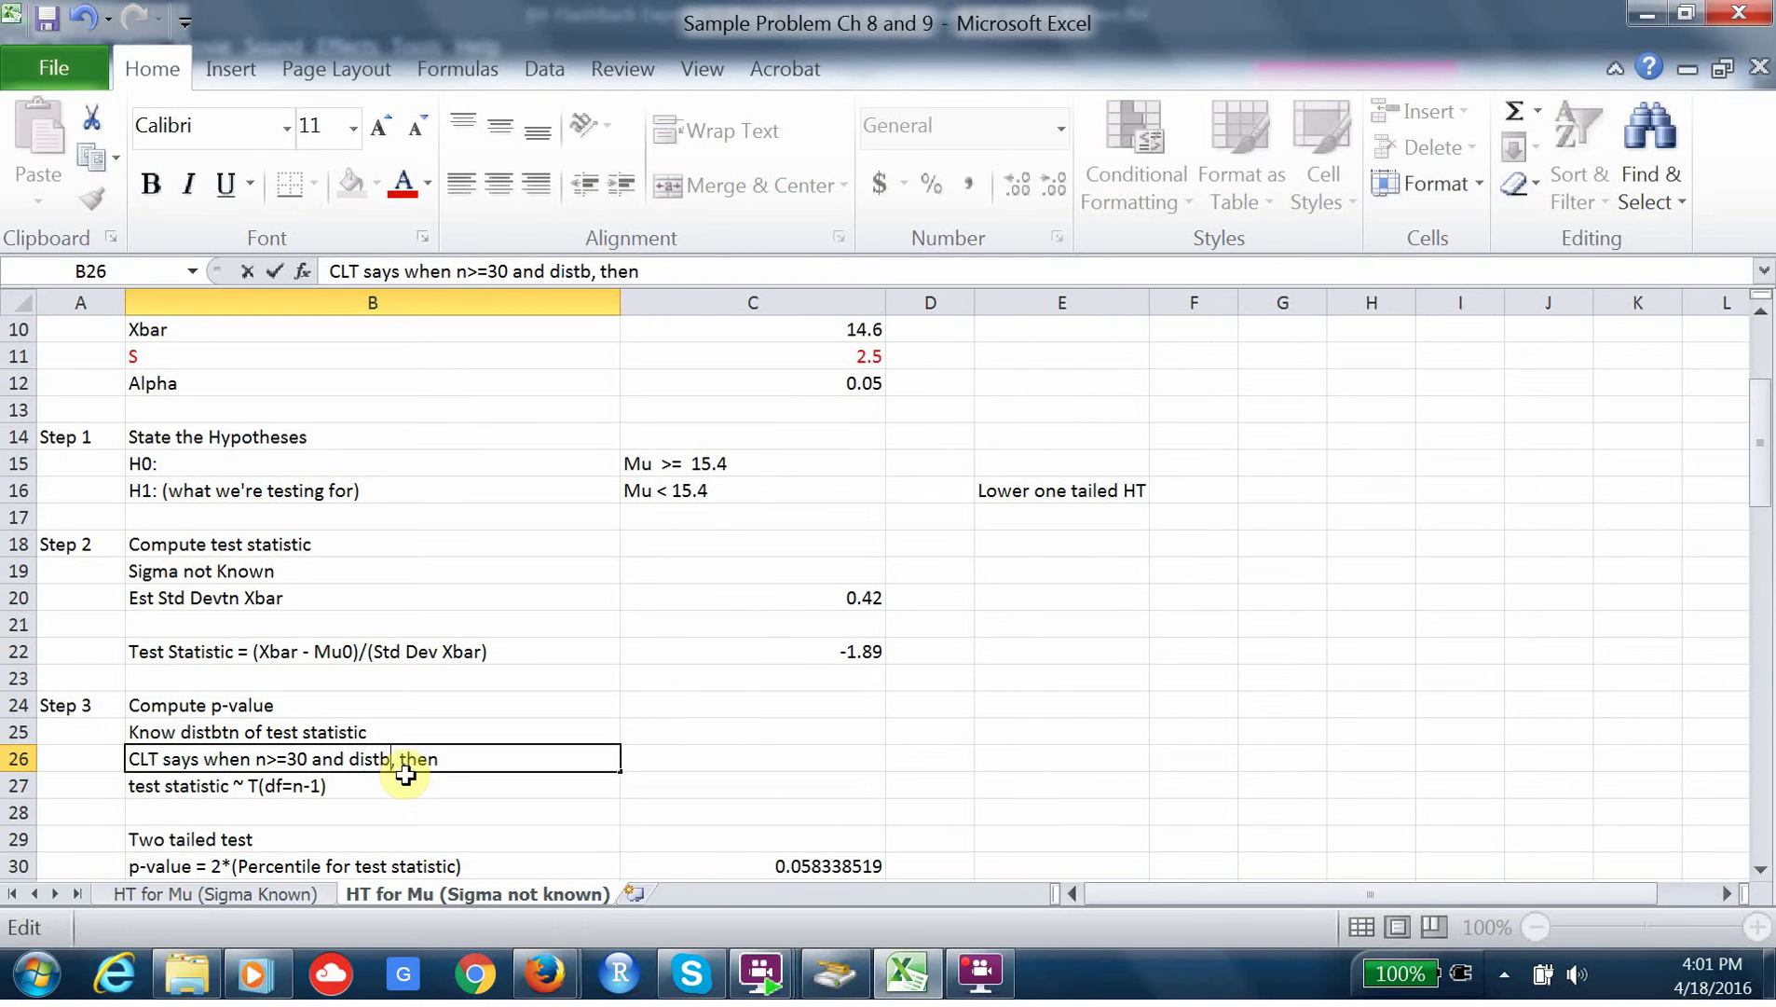
text(tn of X )
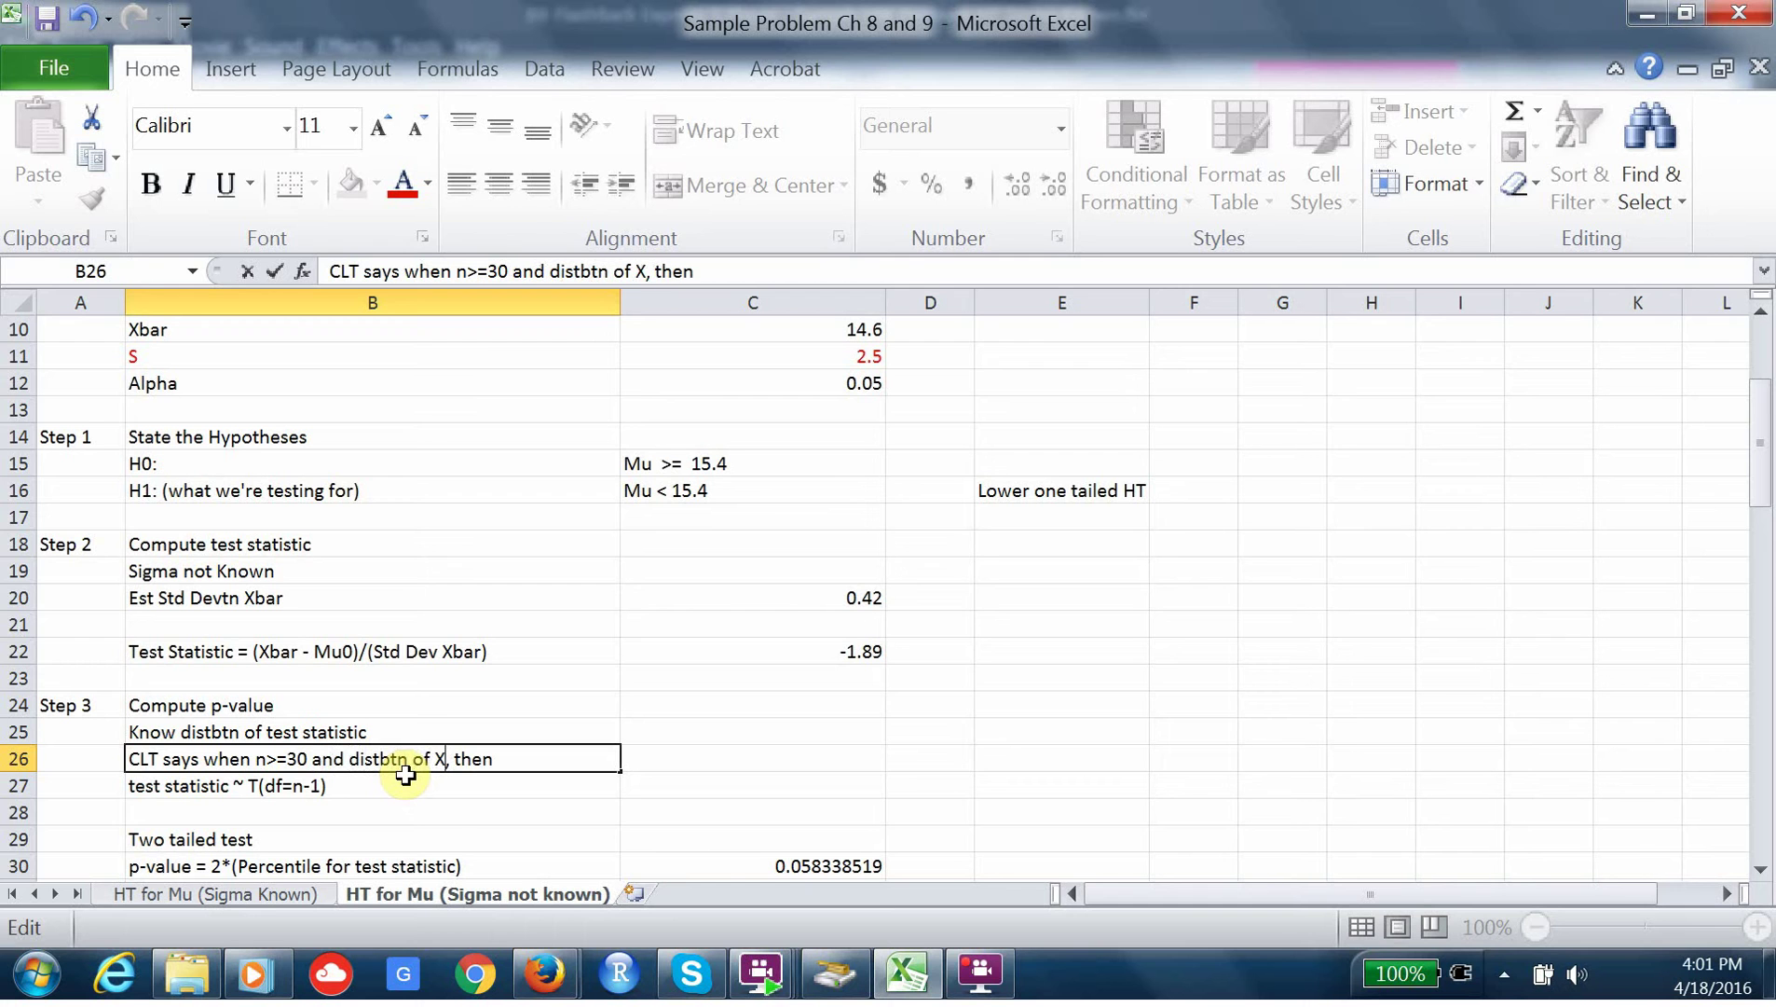
text(not )
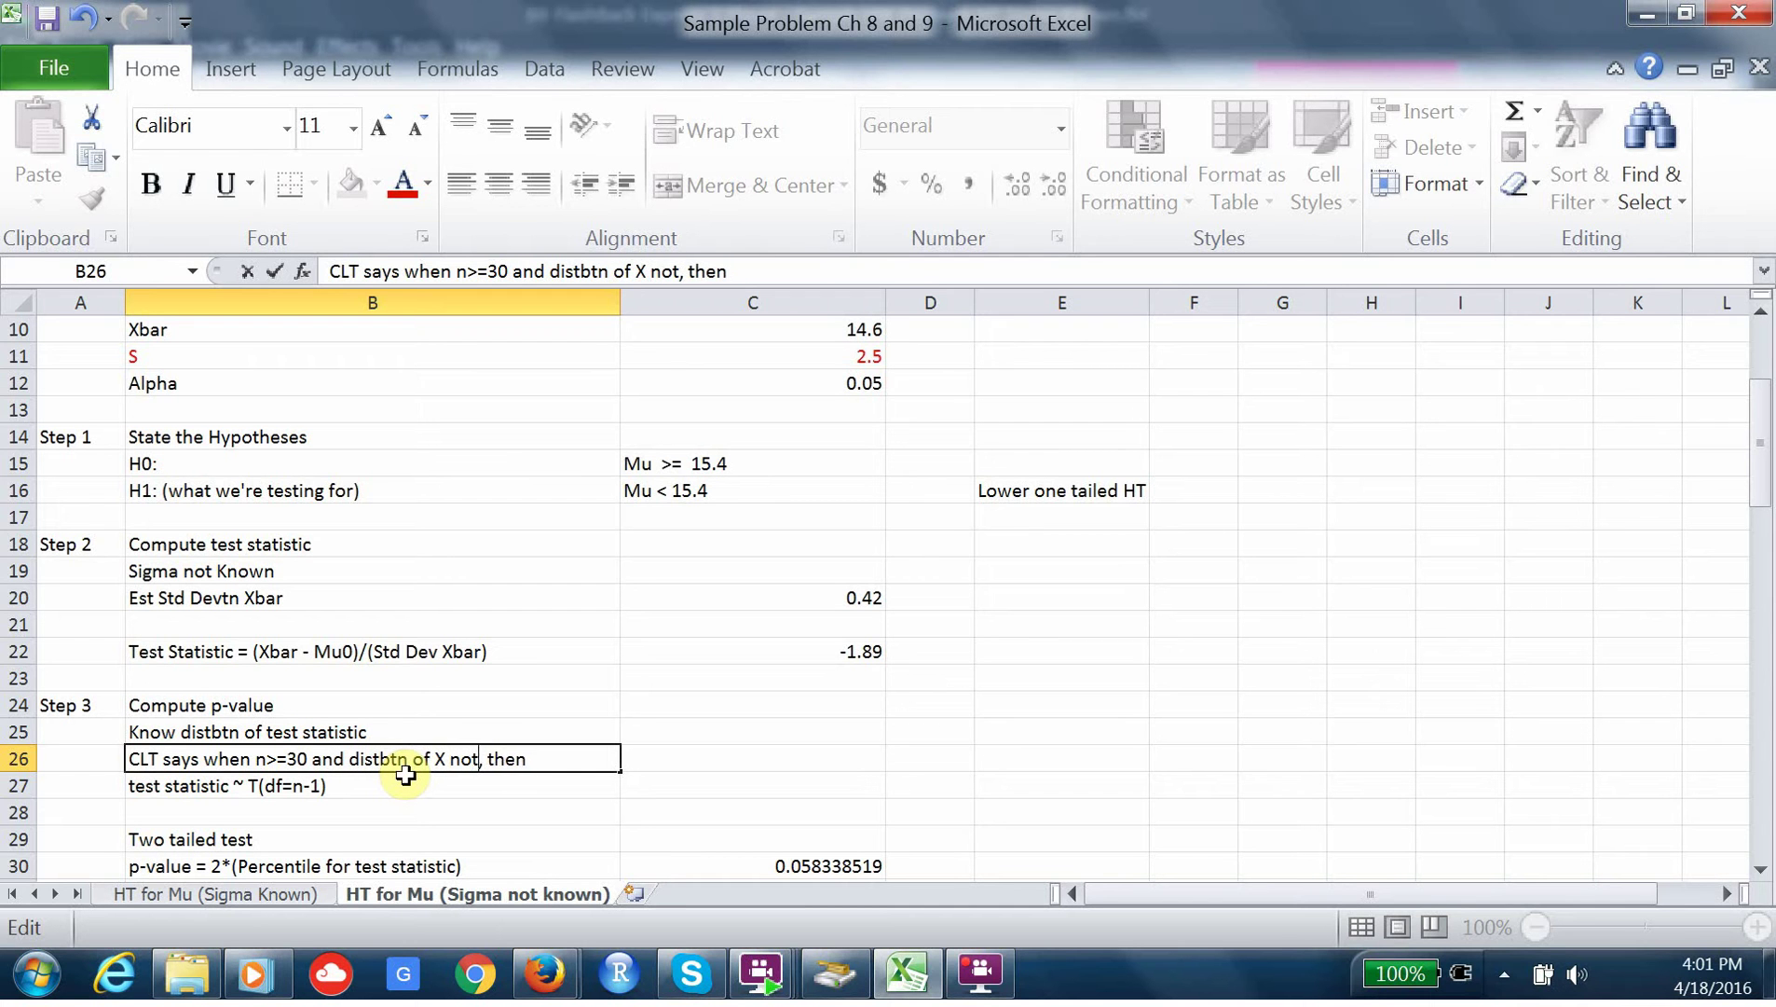
text("too s)
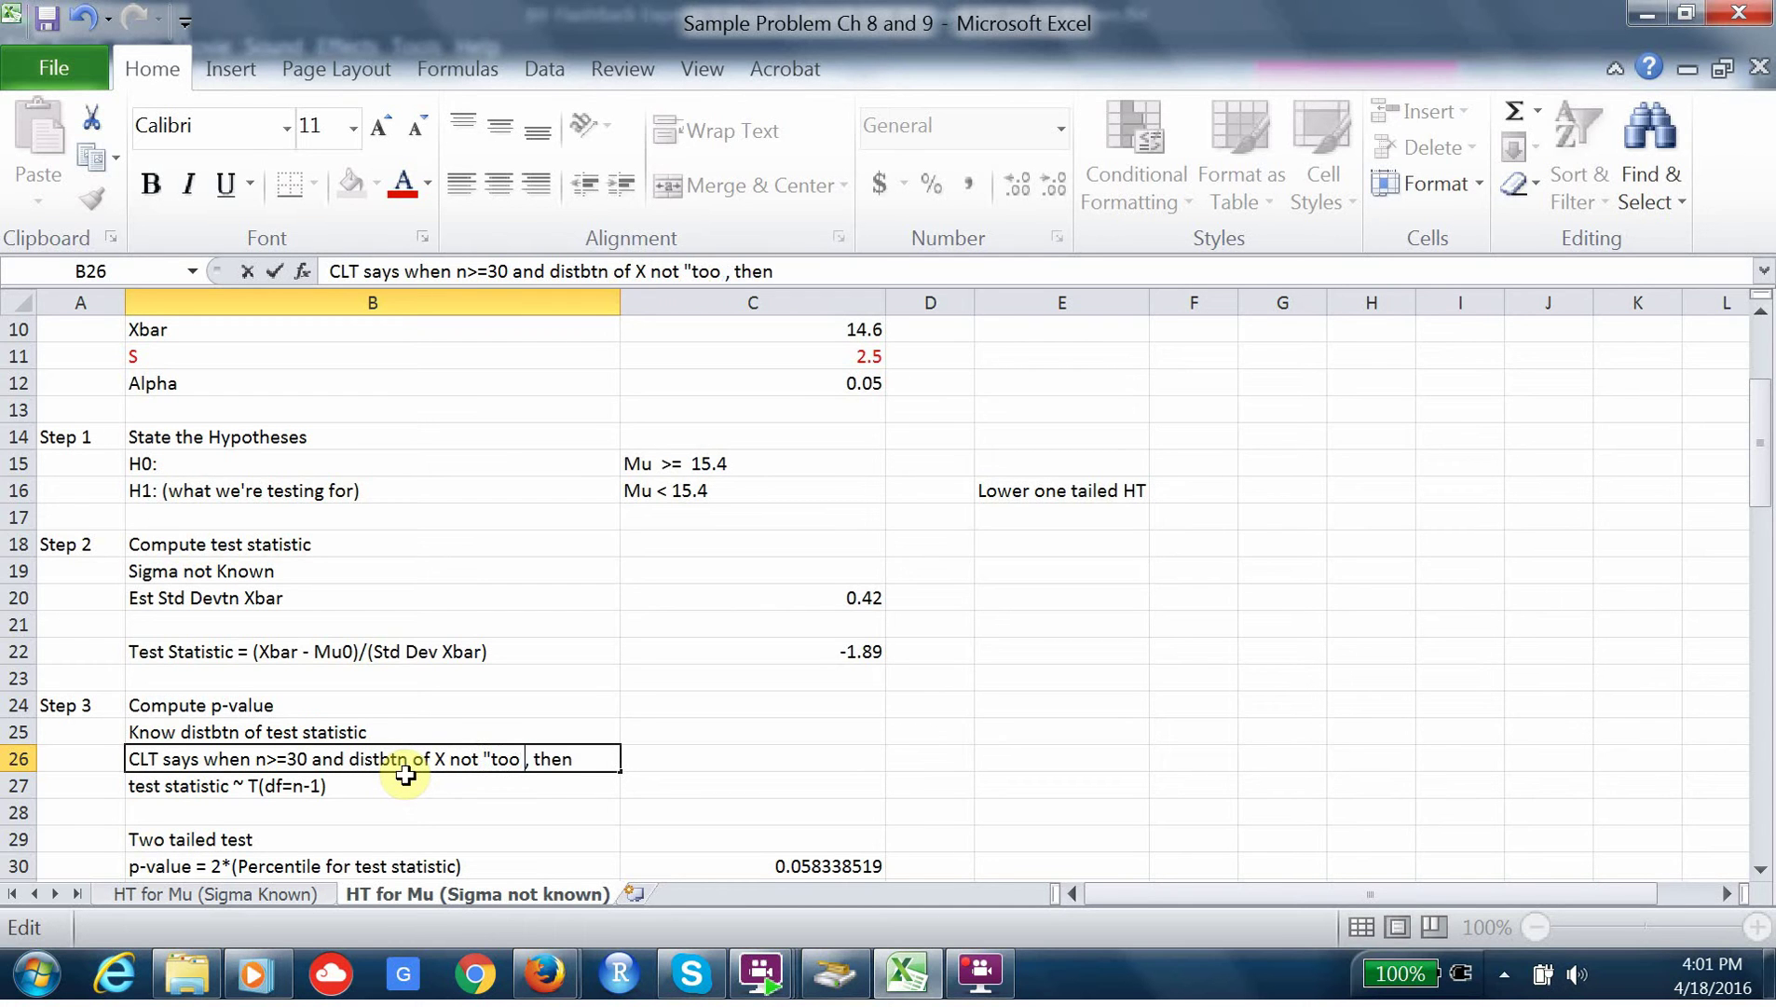
text(kewed)
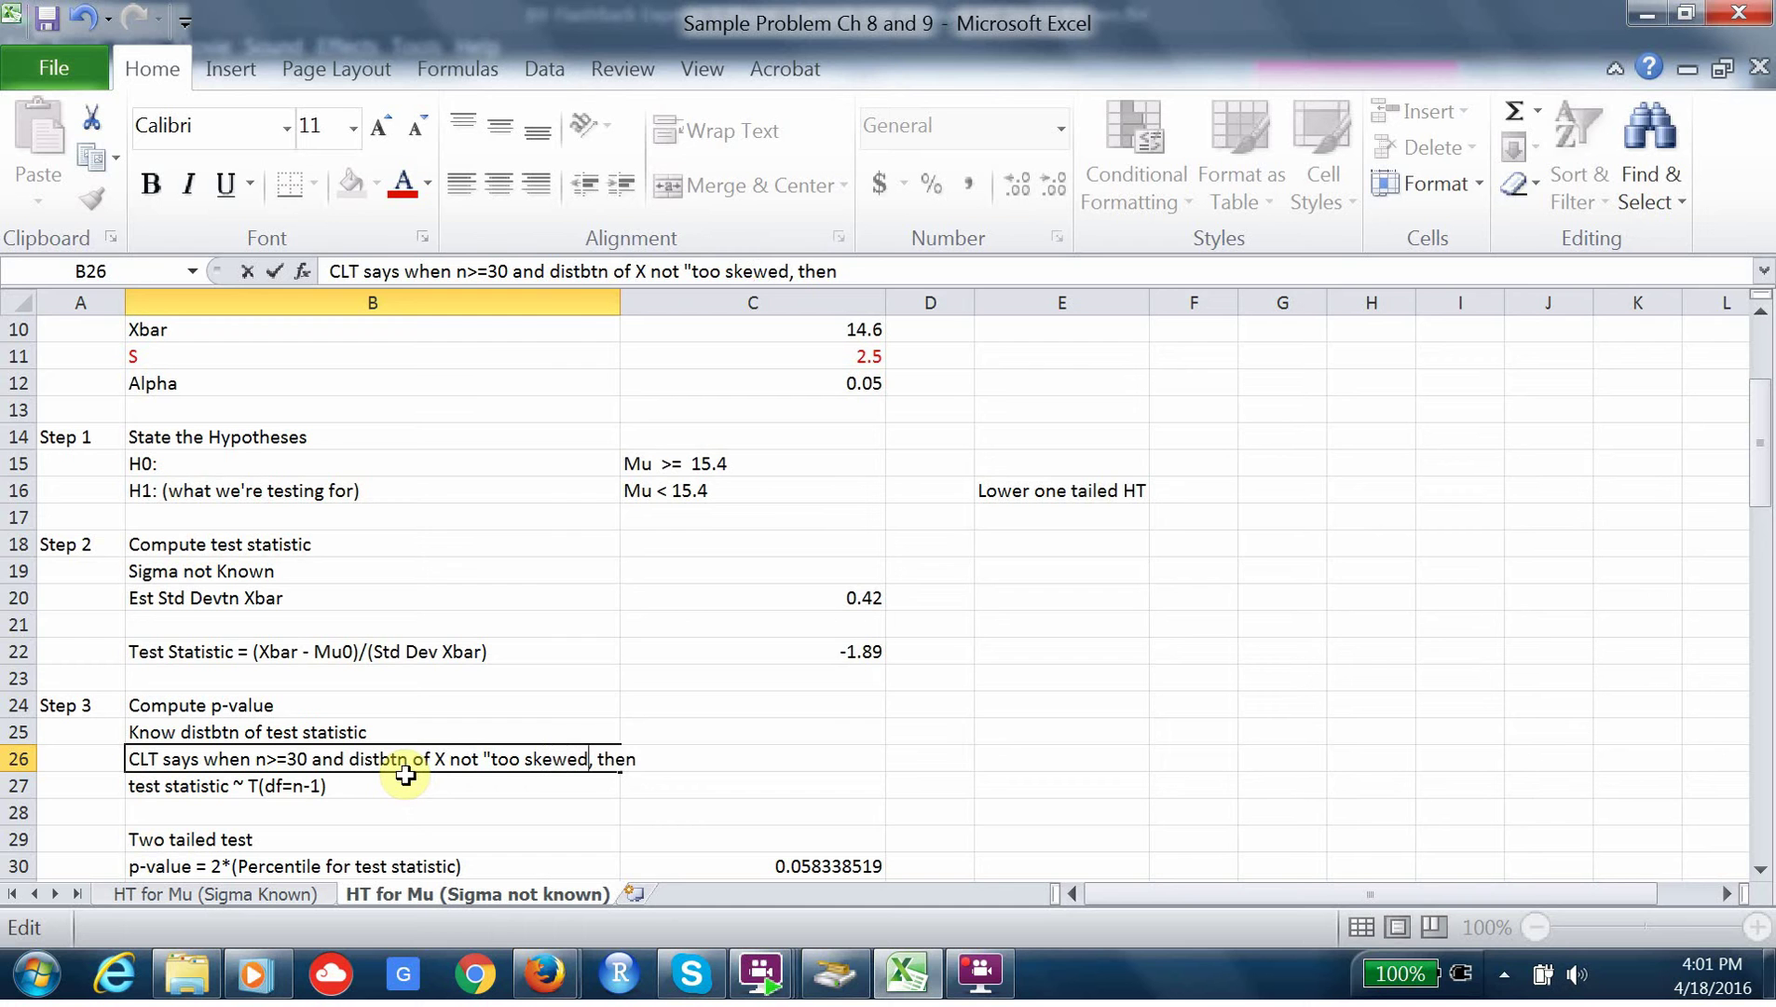
text(")
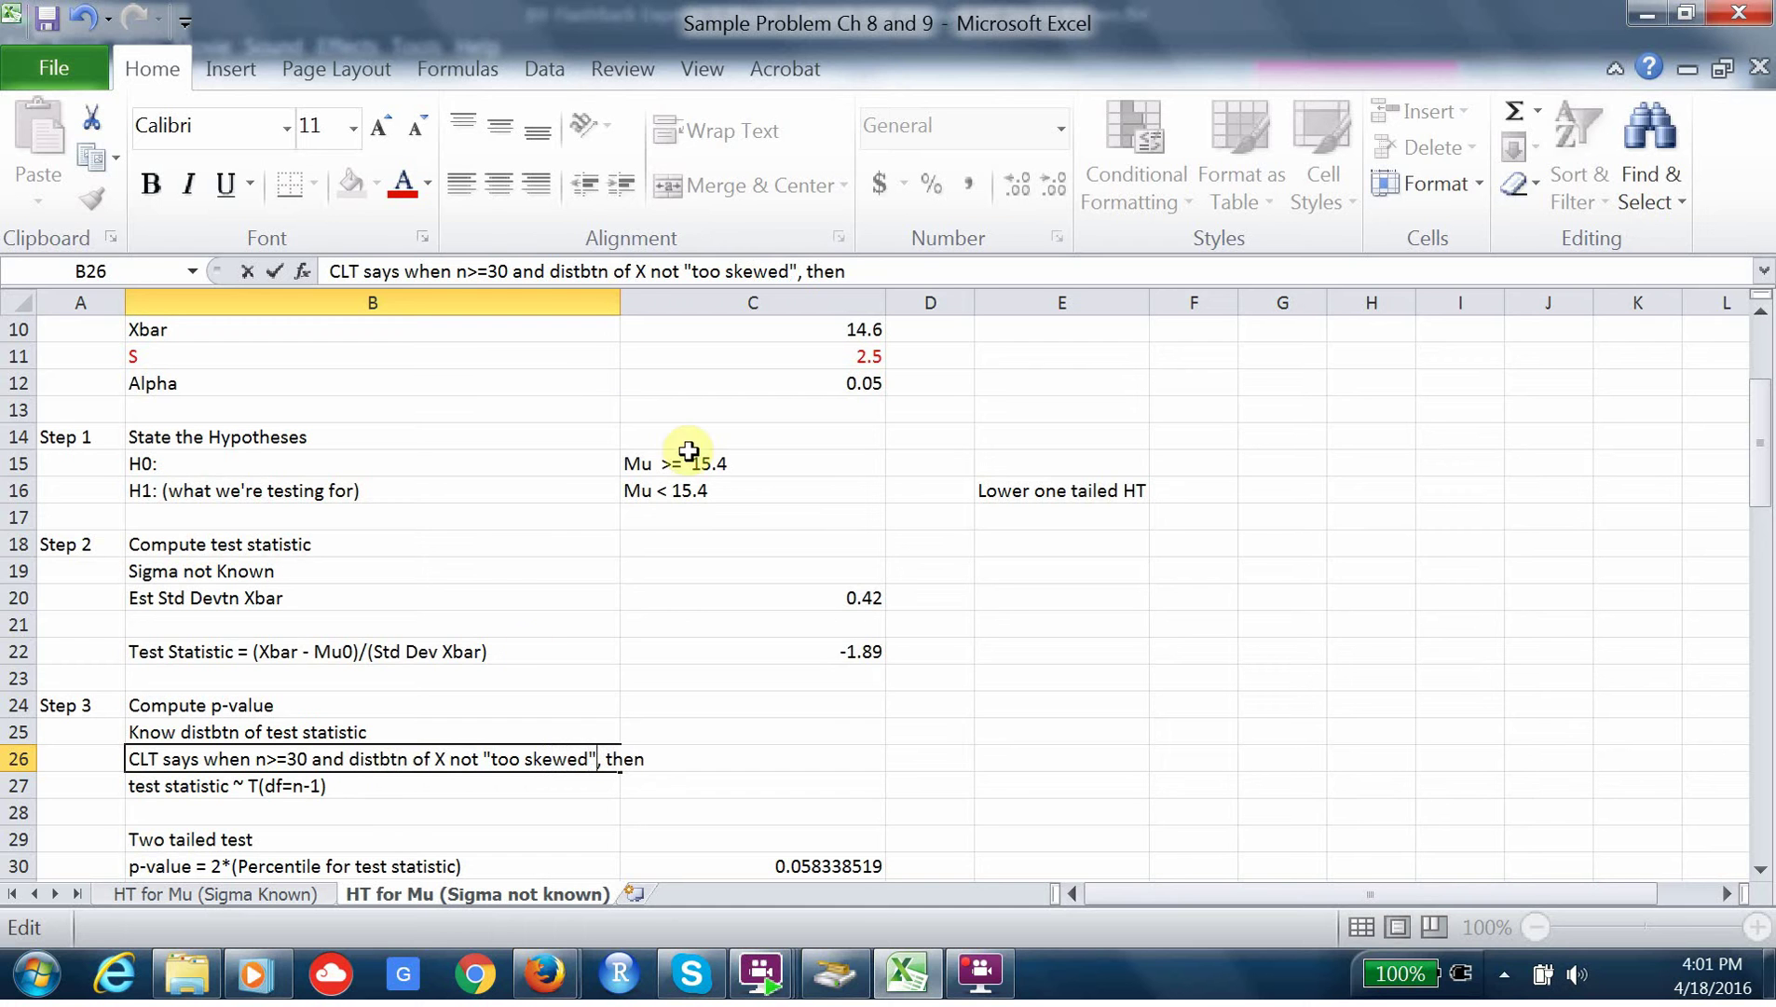
- Widen column B slightly and relabel B29 'One tailed test' with 'tailed test' italicized
click(626, 302)
drag(620, 301, 658, 301)
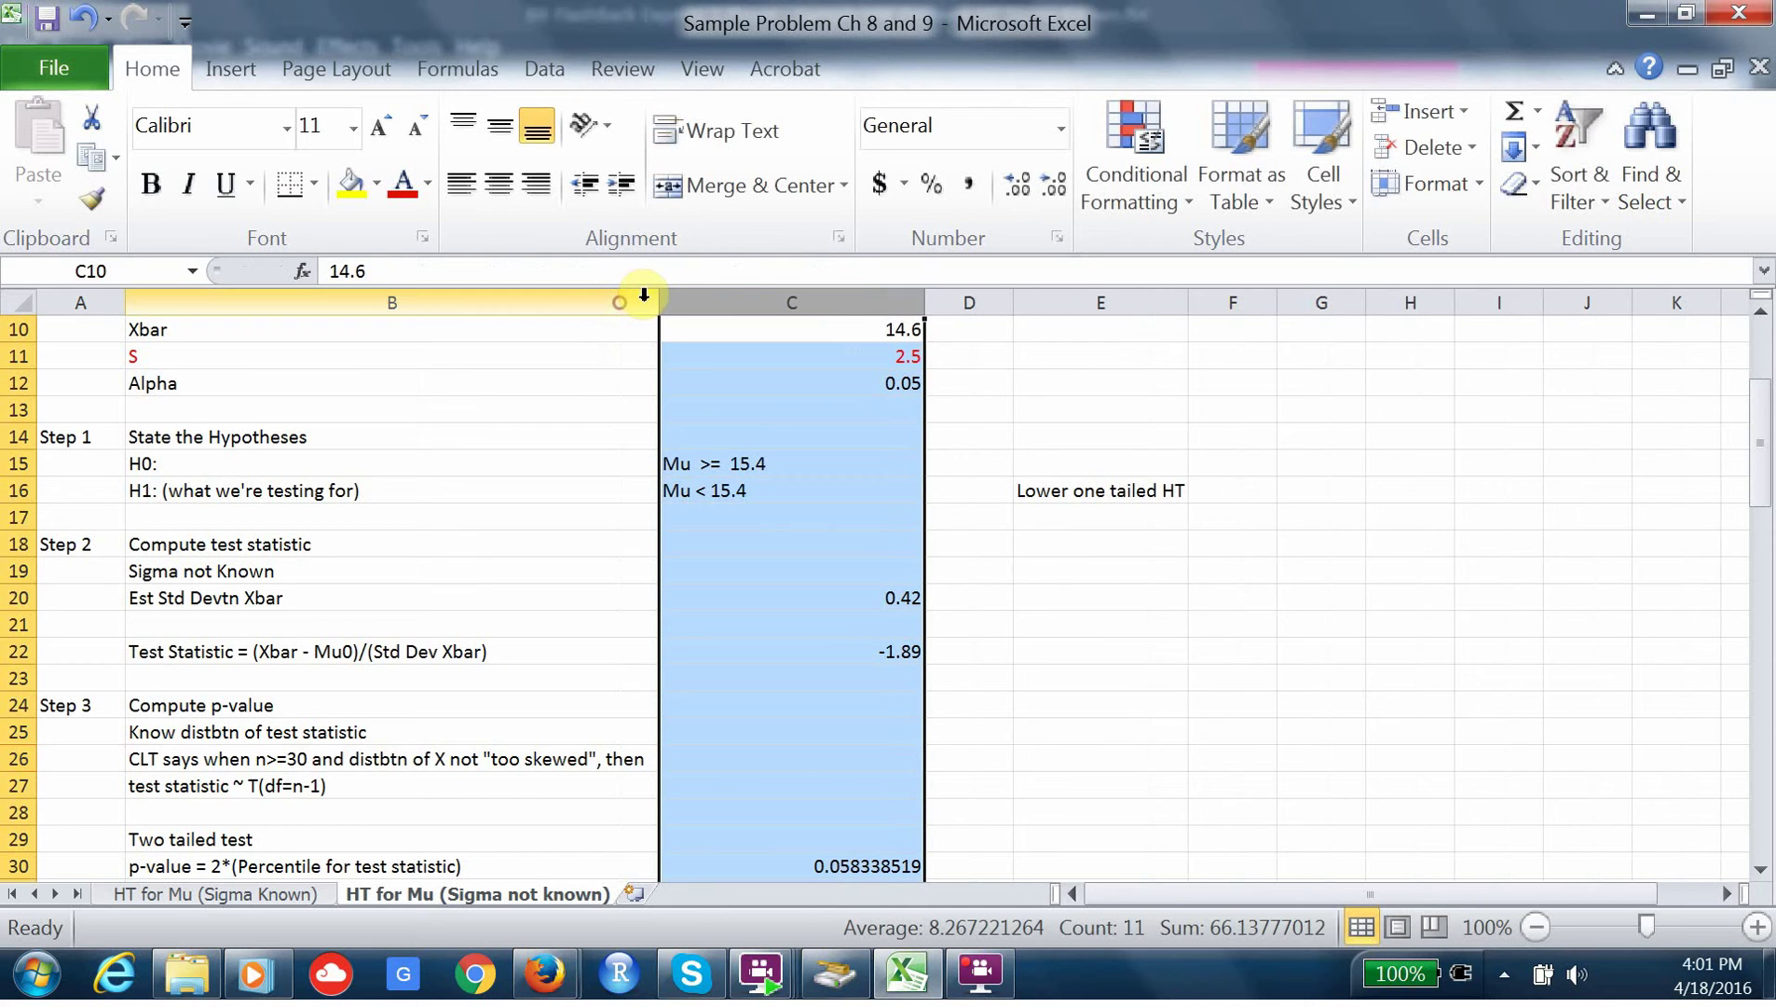
click(368, 786)
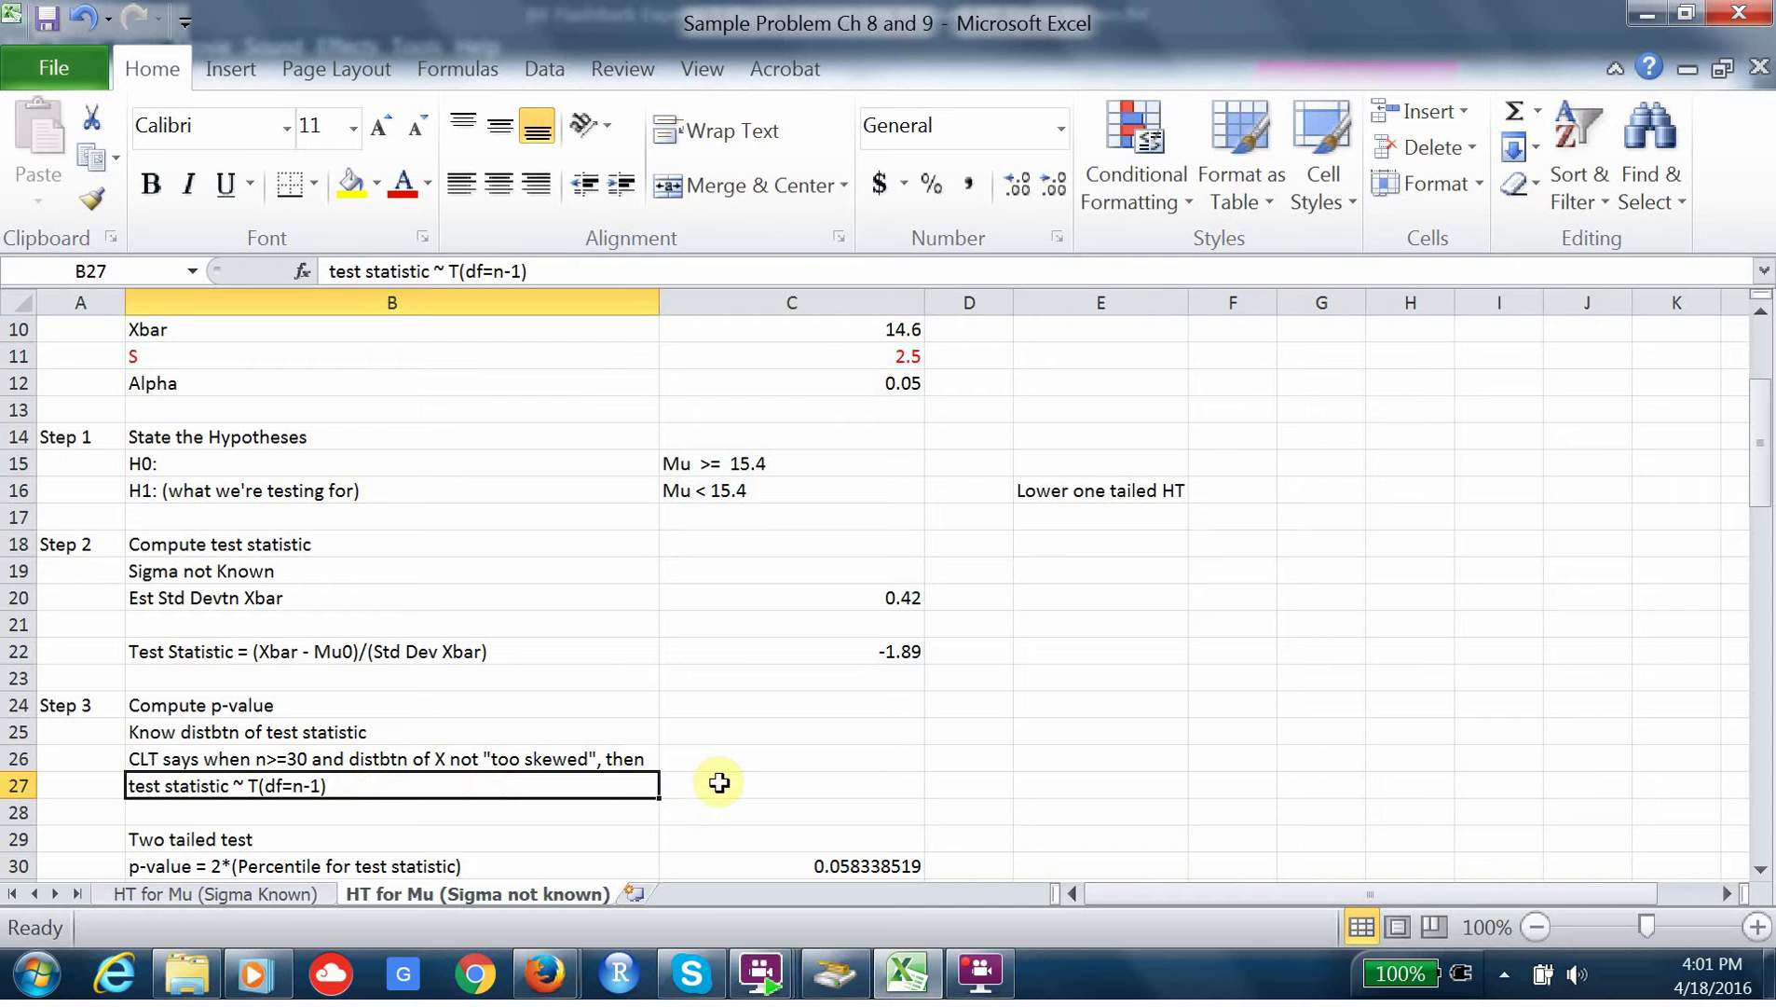
click(718, 783)
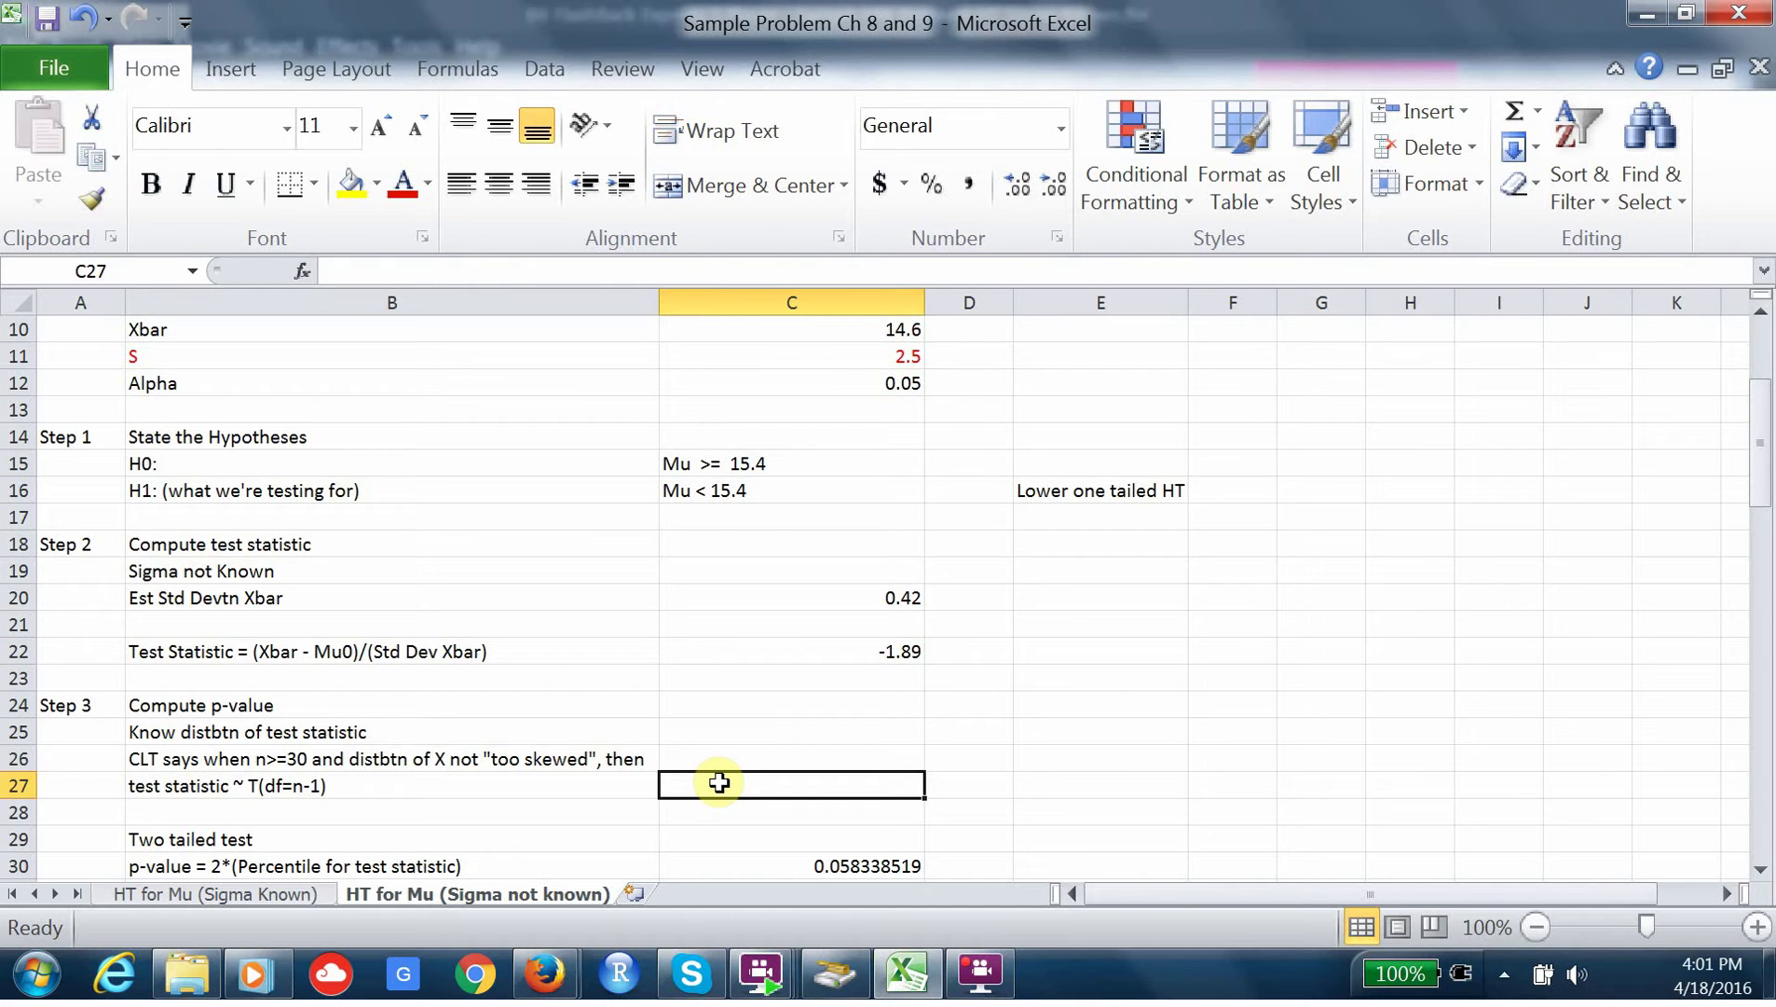
drag(1765, 448, 1761, 486)
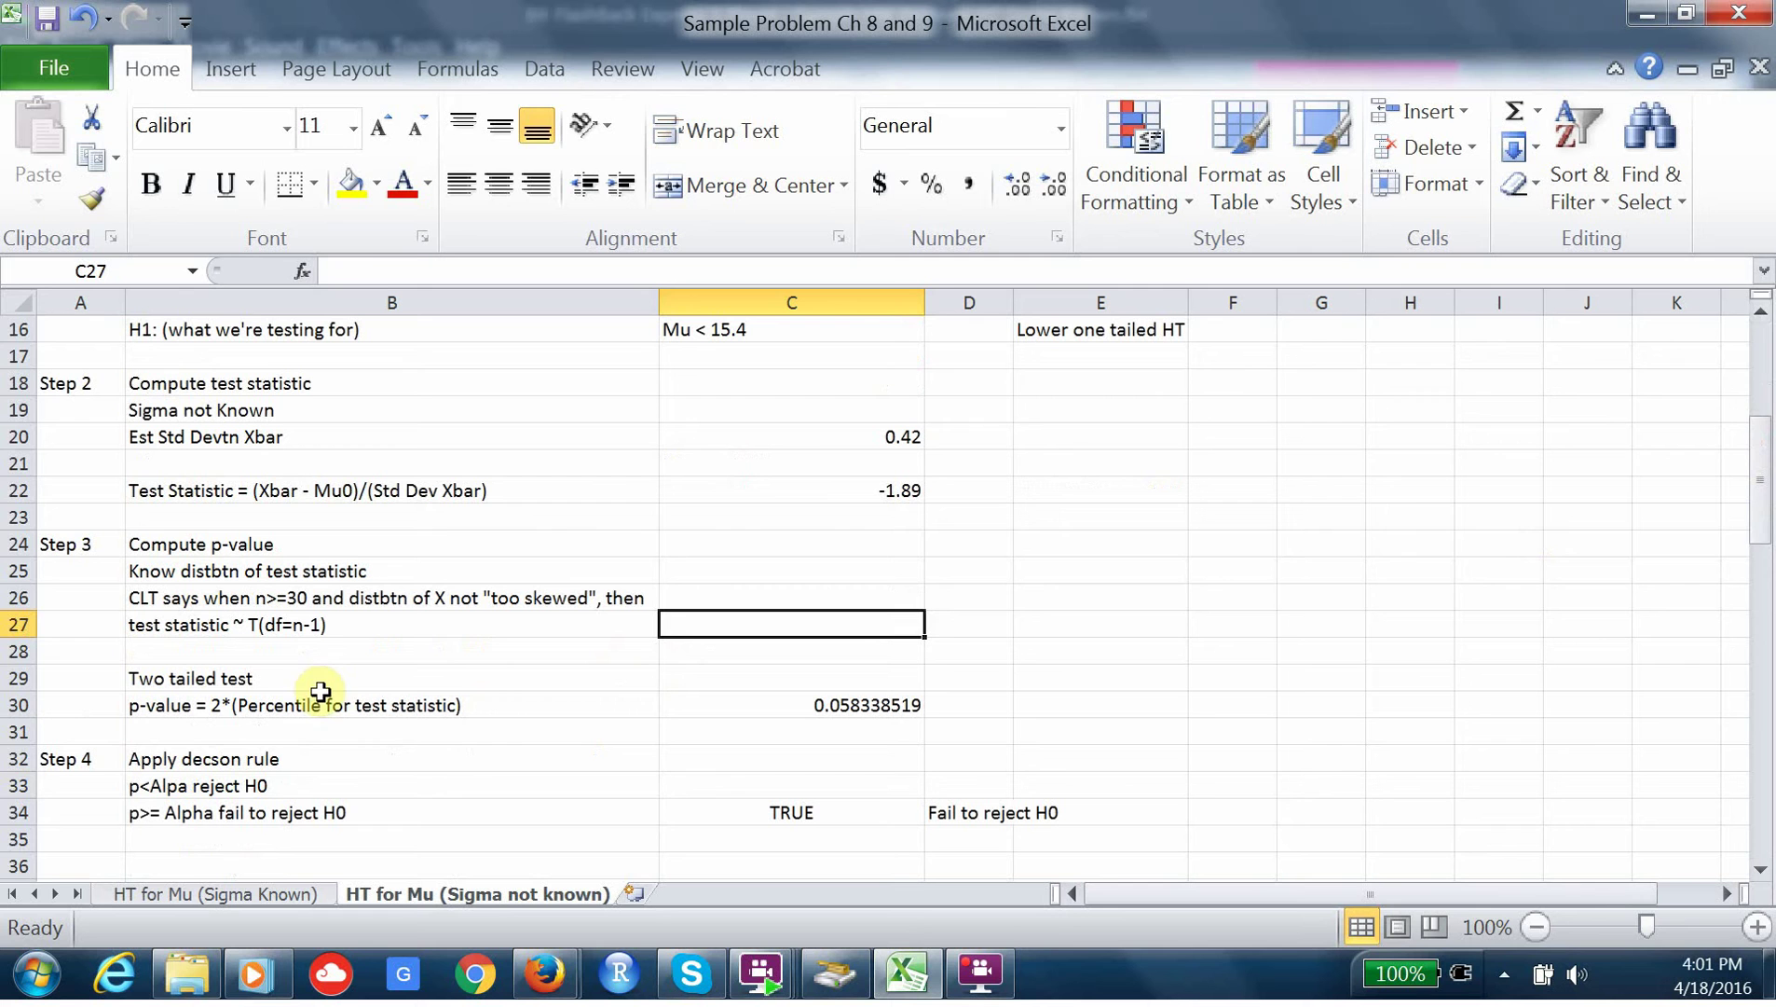
double_click(249, 680)
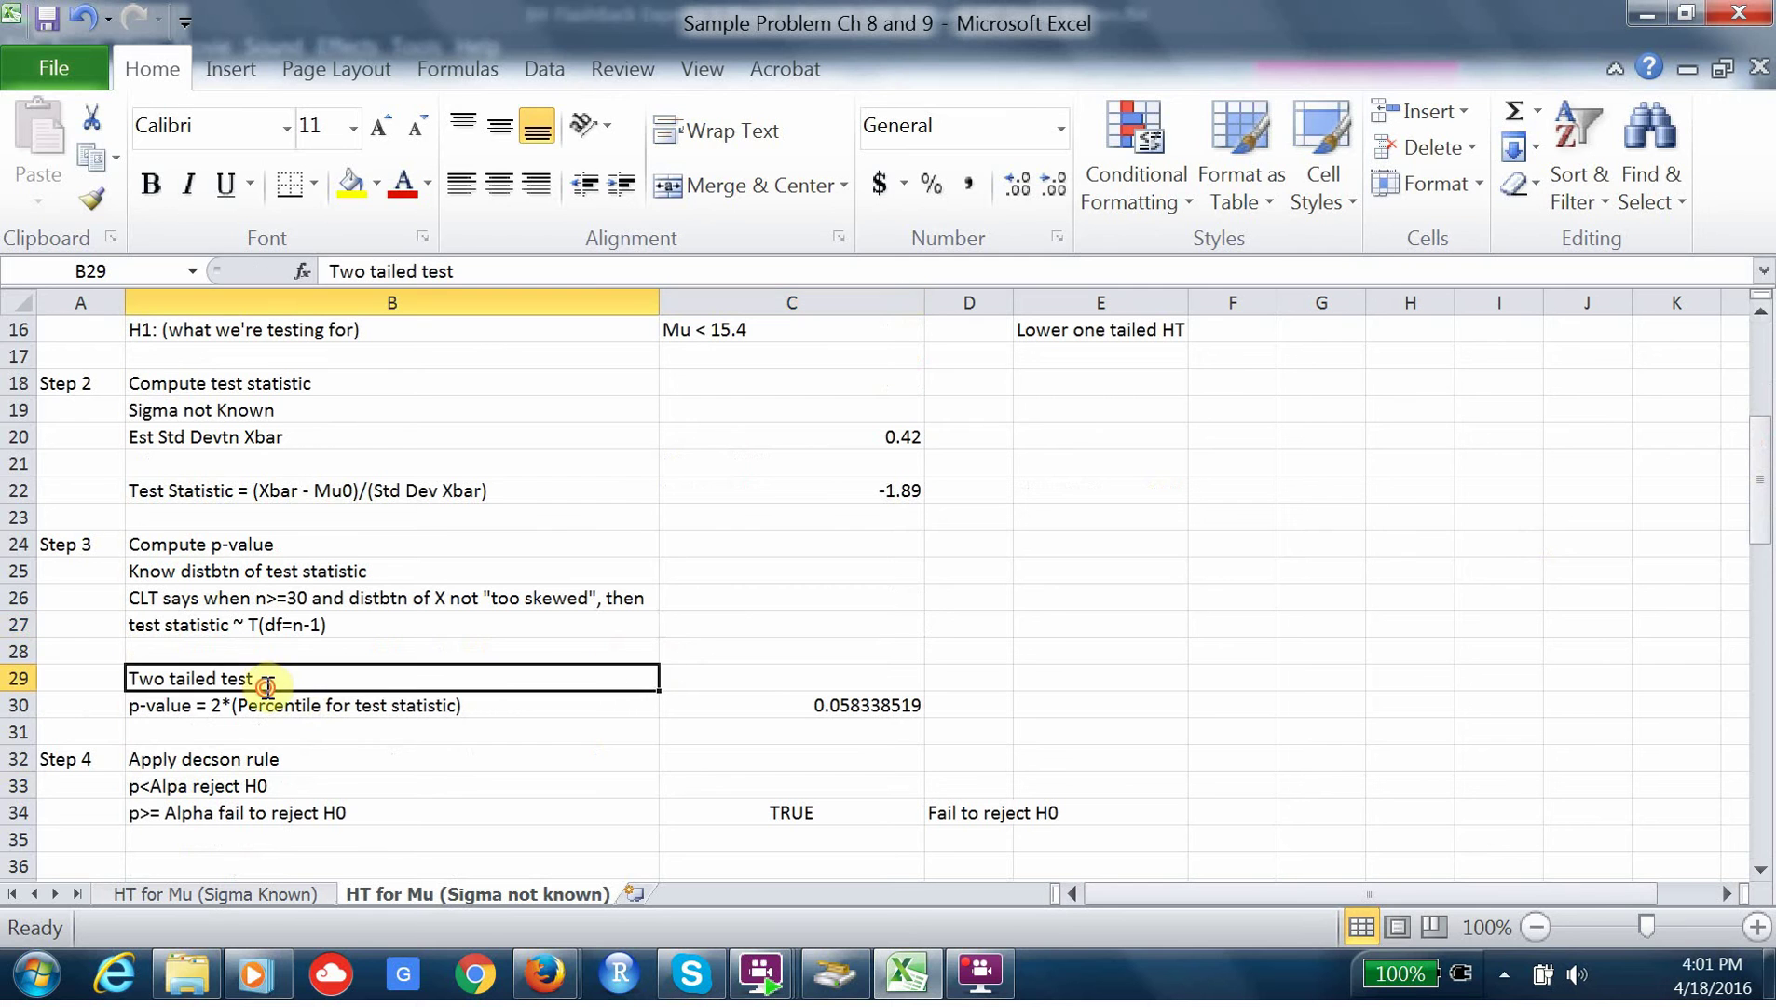
shift+click(167, 680)
key(ctrl+i)
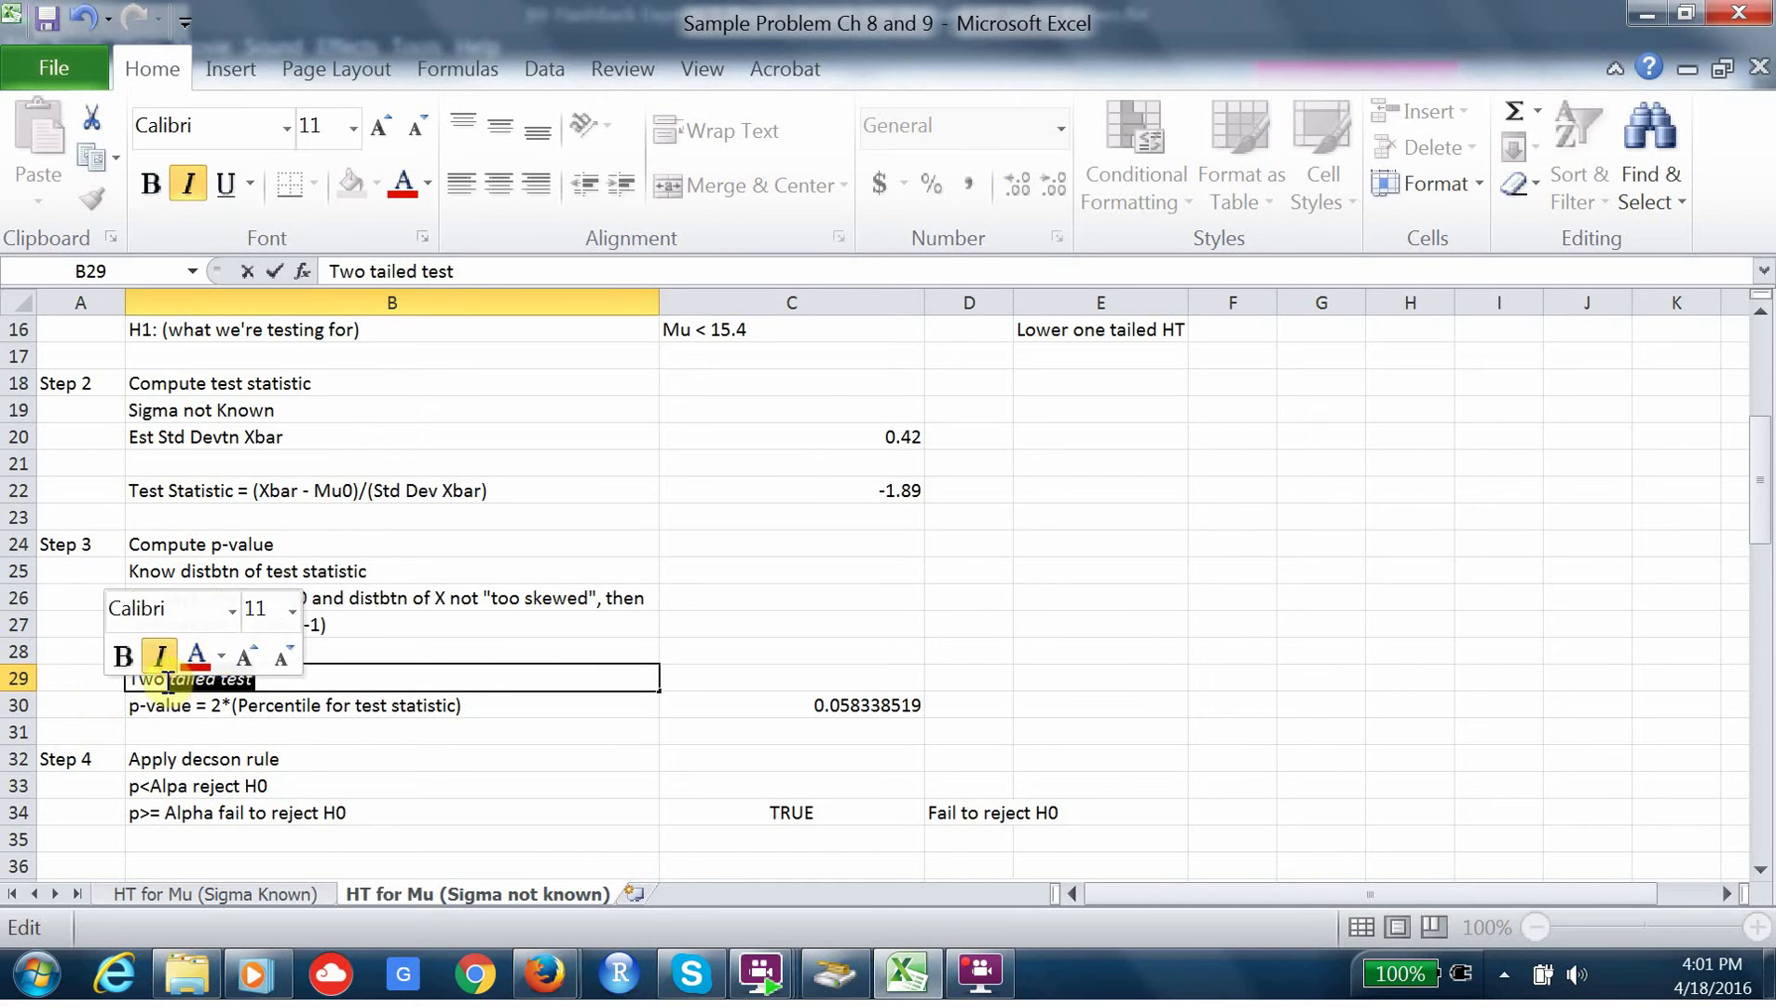
drag(168, 681, 103, 683)
text(On)
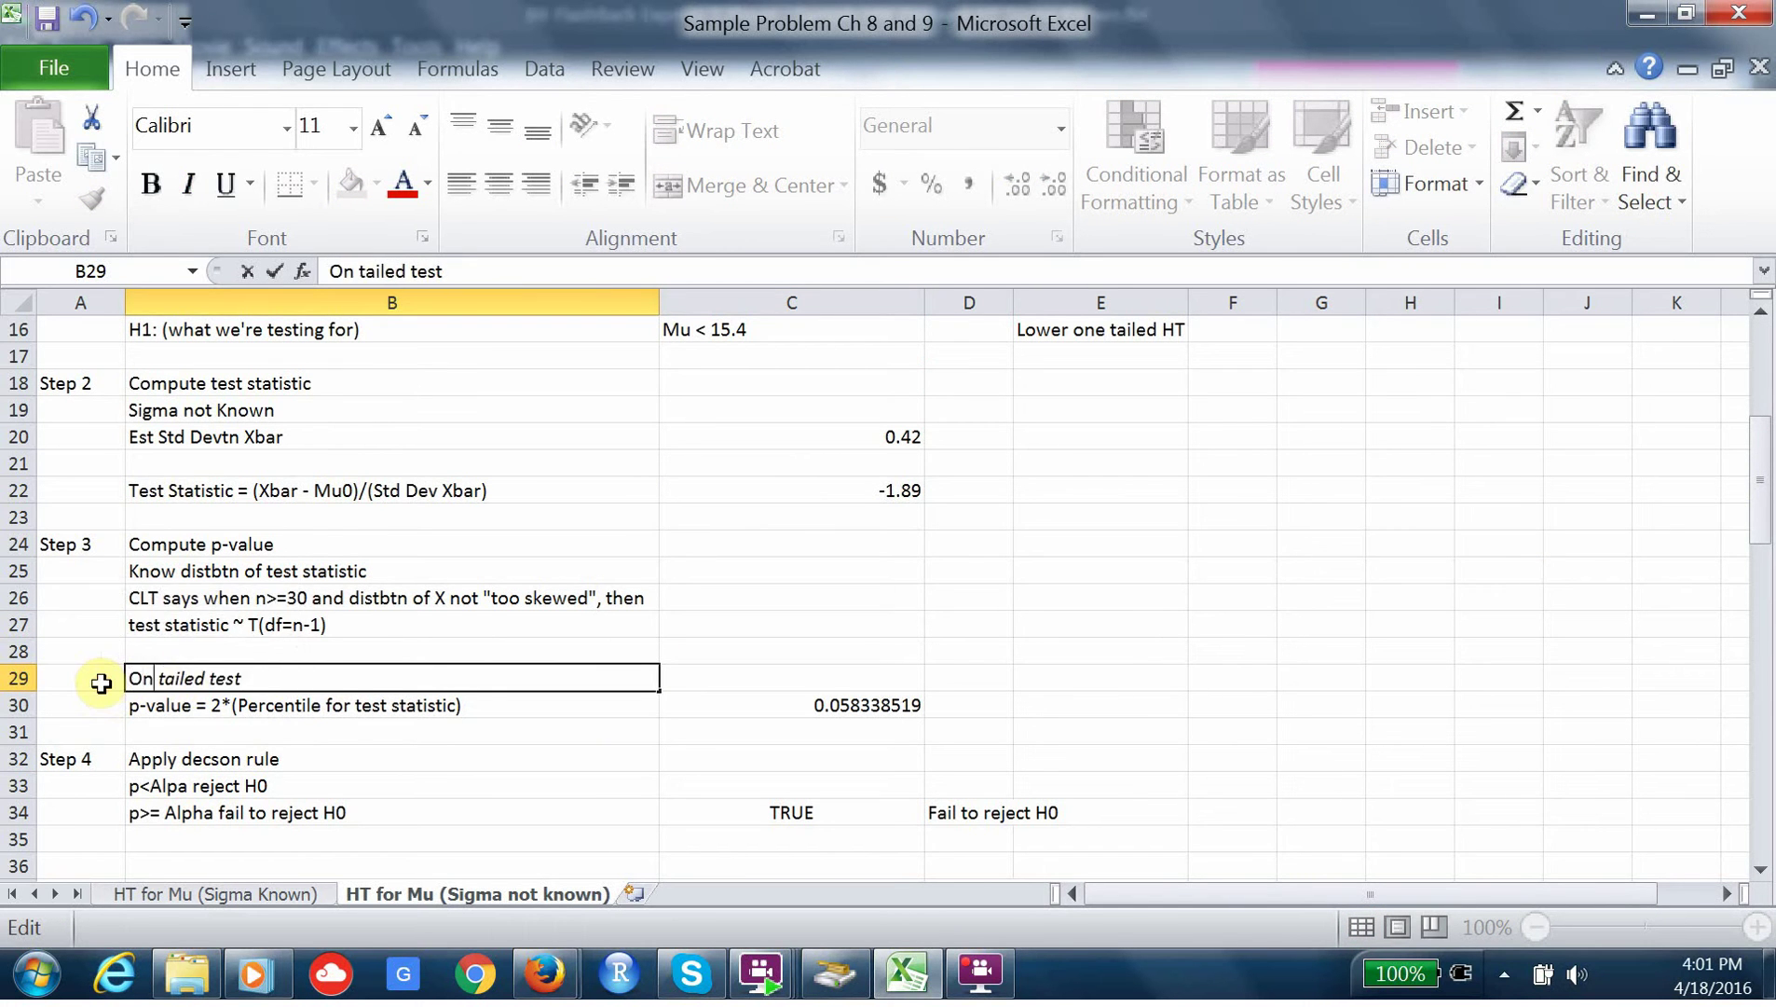
text(e)
click(247, 706)
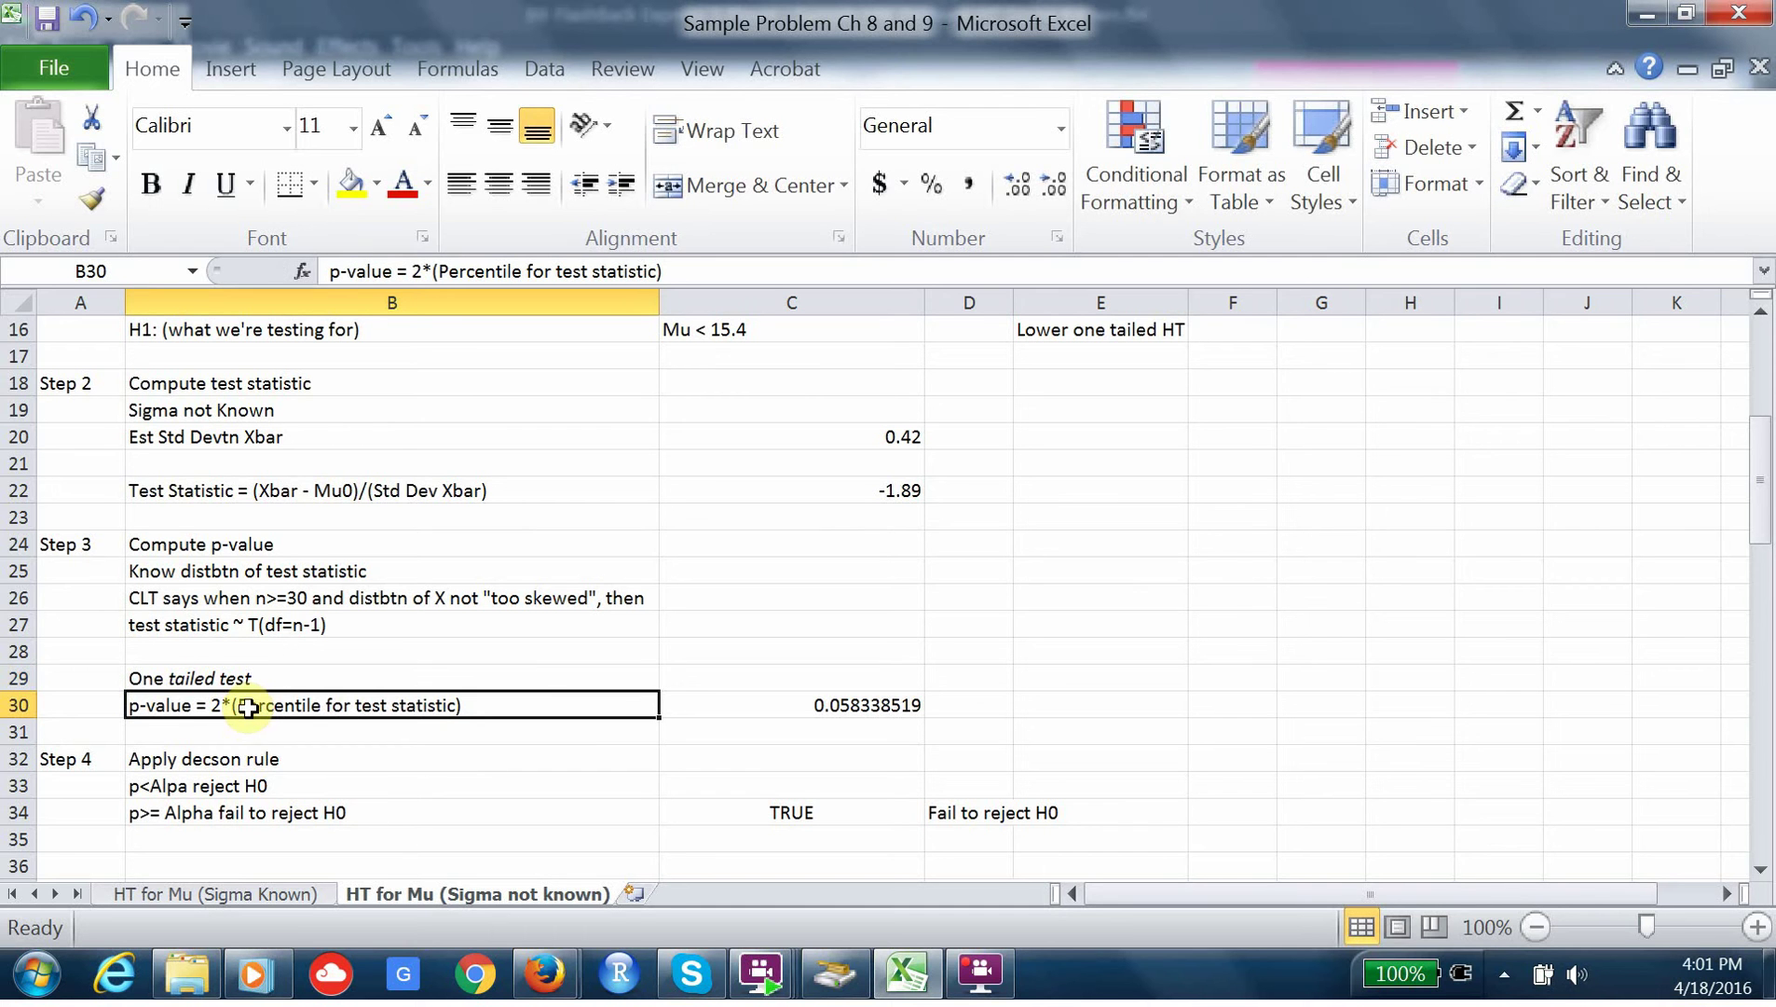
- Remove the 2* from the B30 p-value note and append 'when test statistic<0'
click(424, 270)
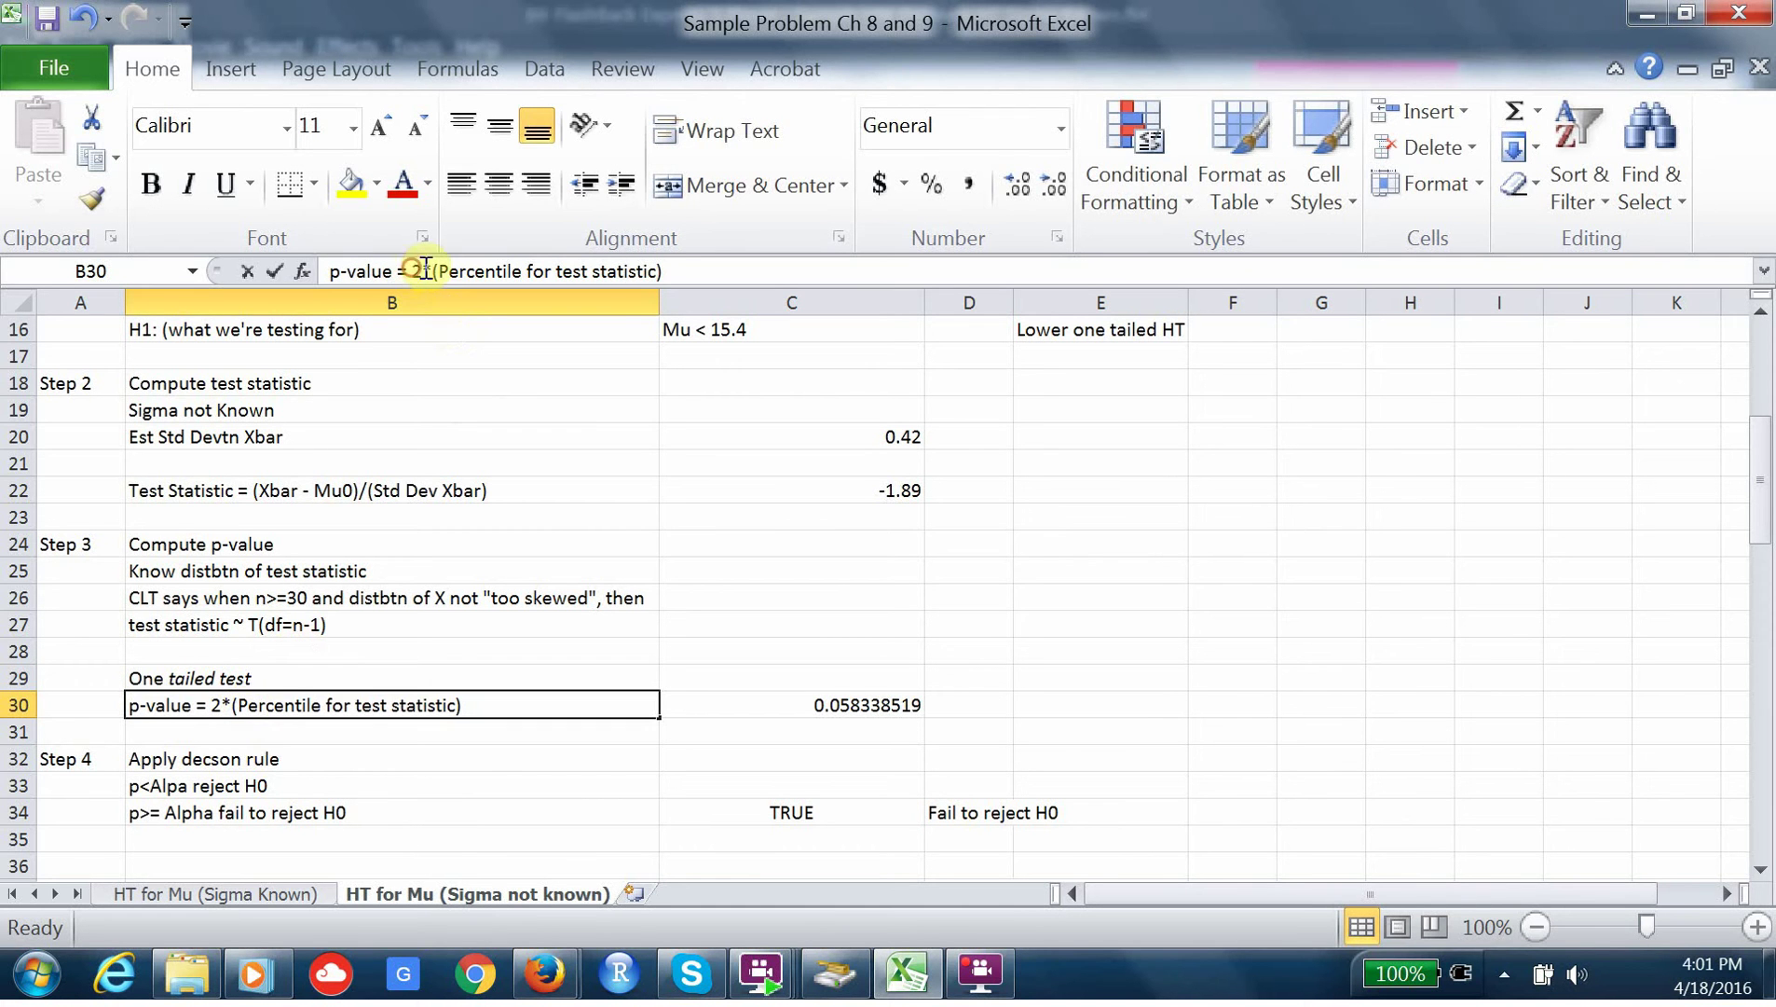
key(BackSpace)
key(BackSpace)
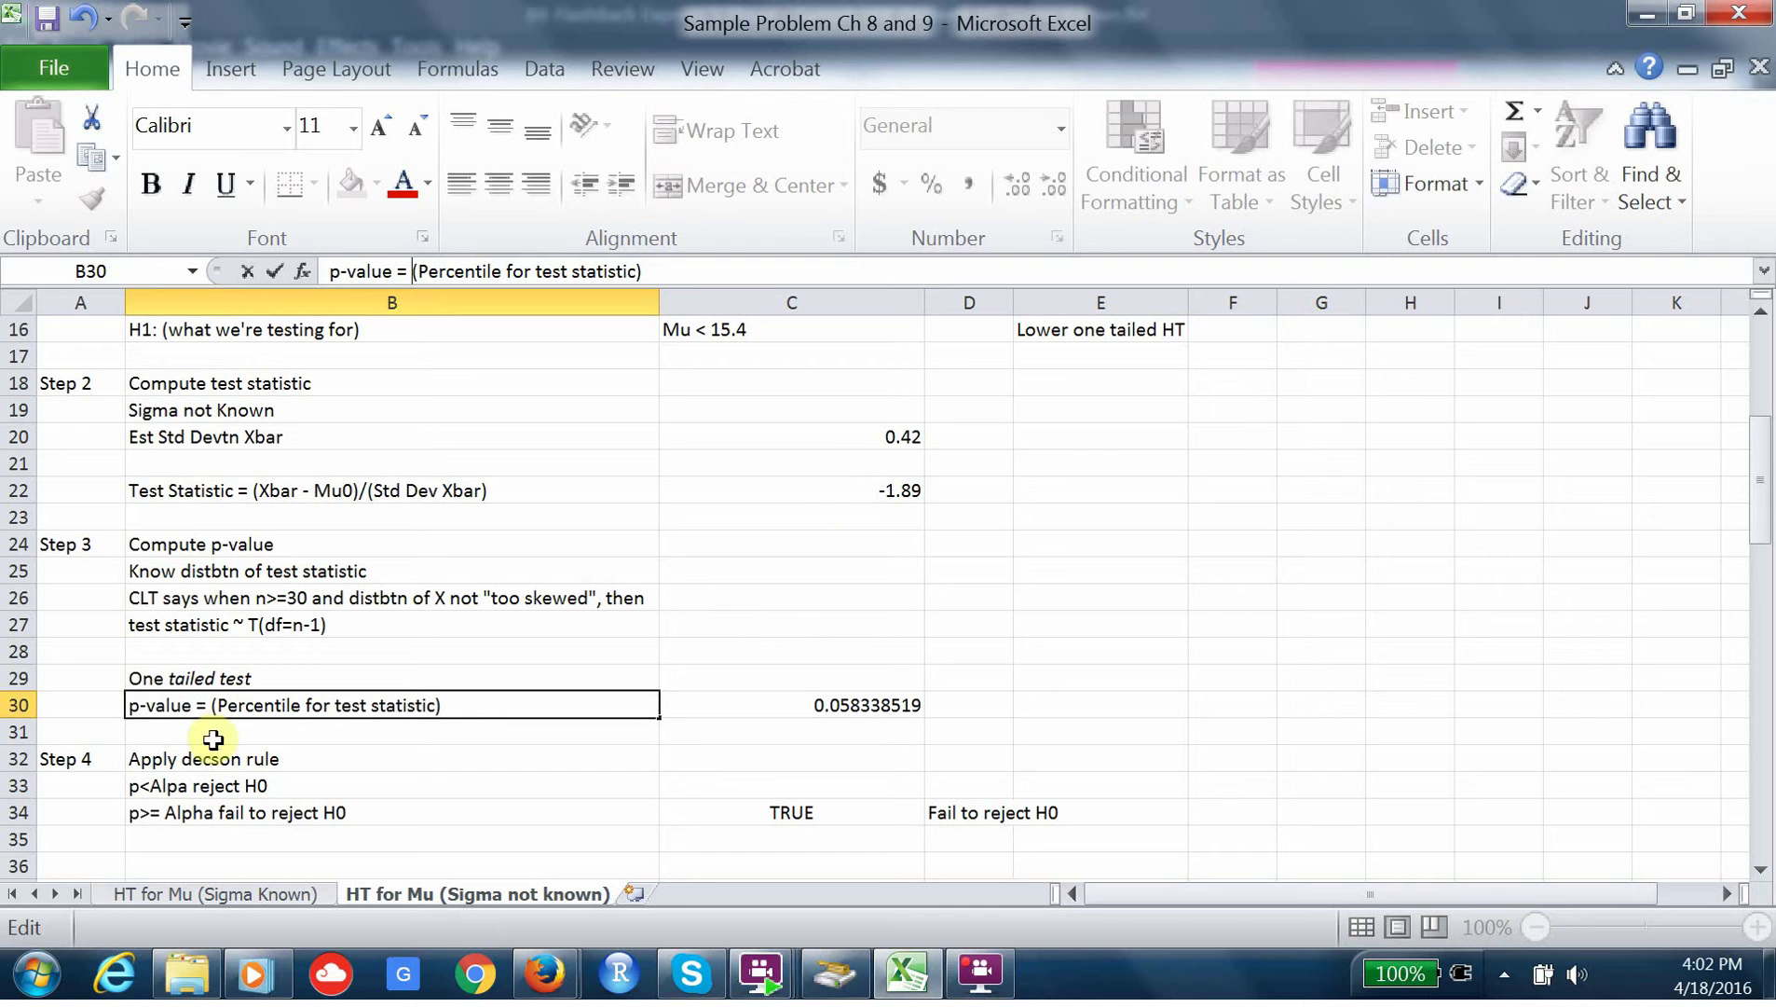
click(463, 705)
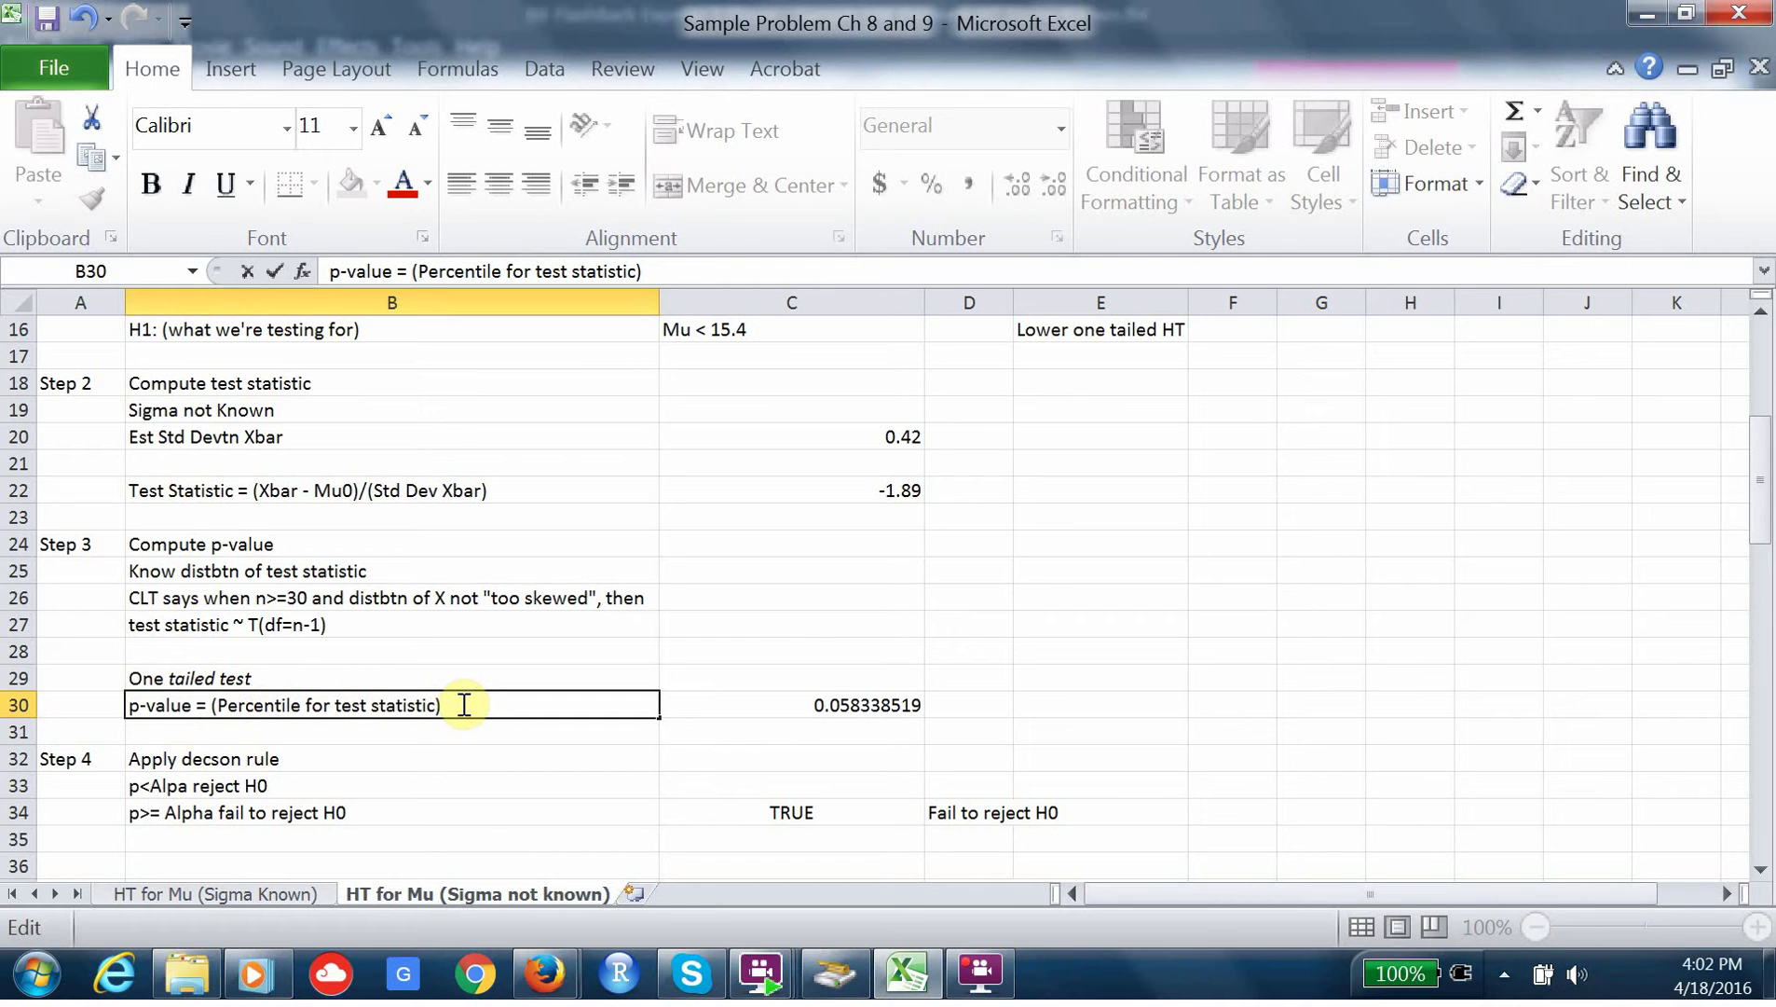
text(when test)
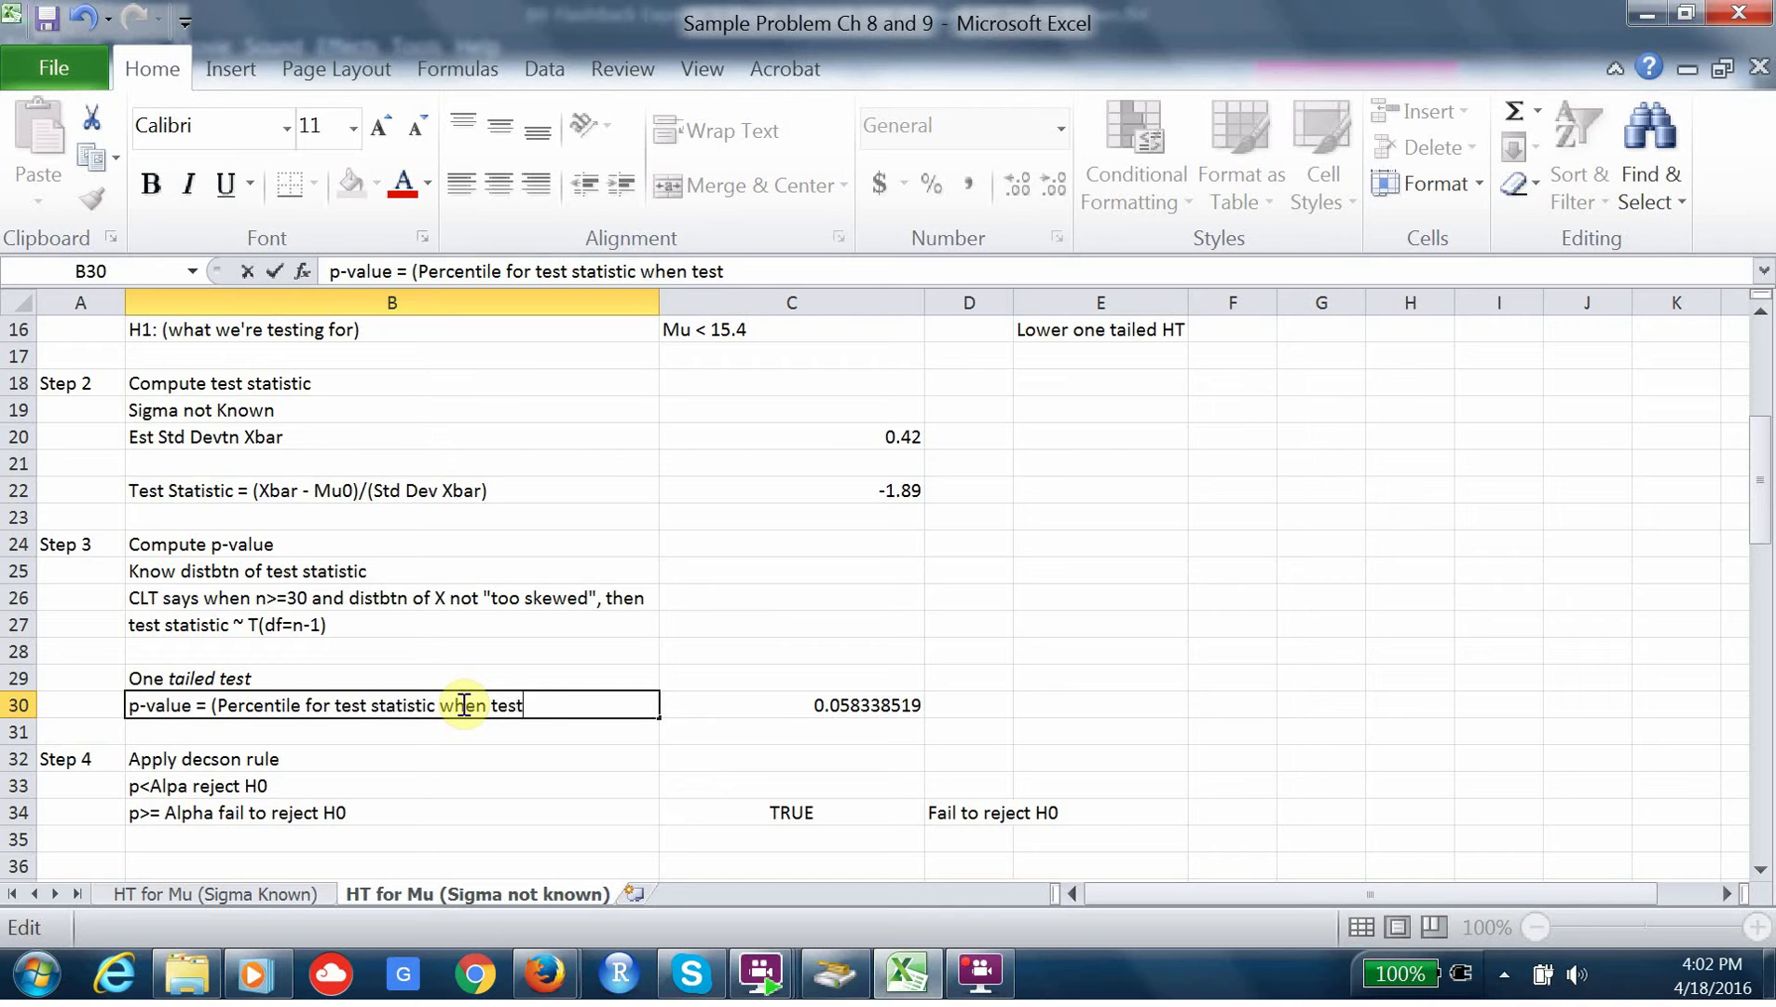
text( statistic<0)
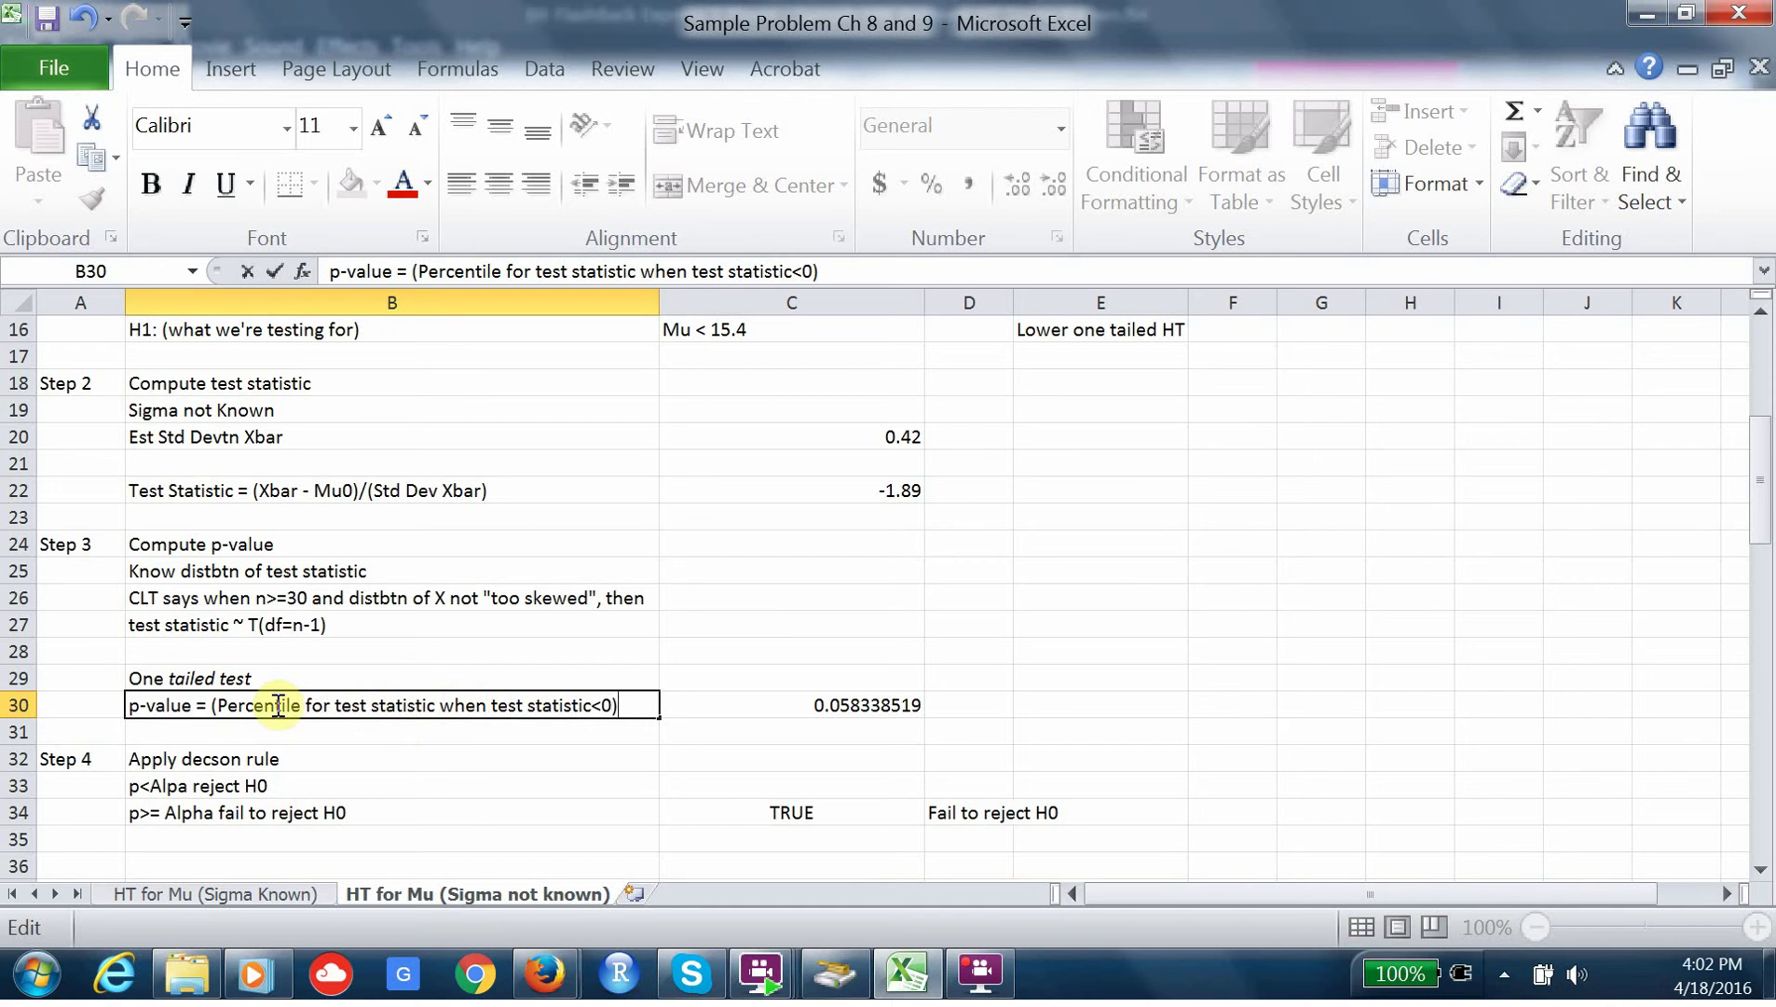
click(20, 732)
- Insert a blank row 31 and copy B30's p-value note into B31
right_click(21, 733)
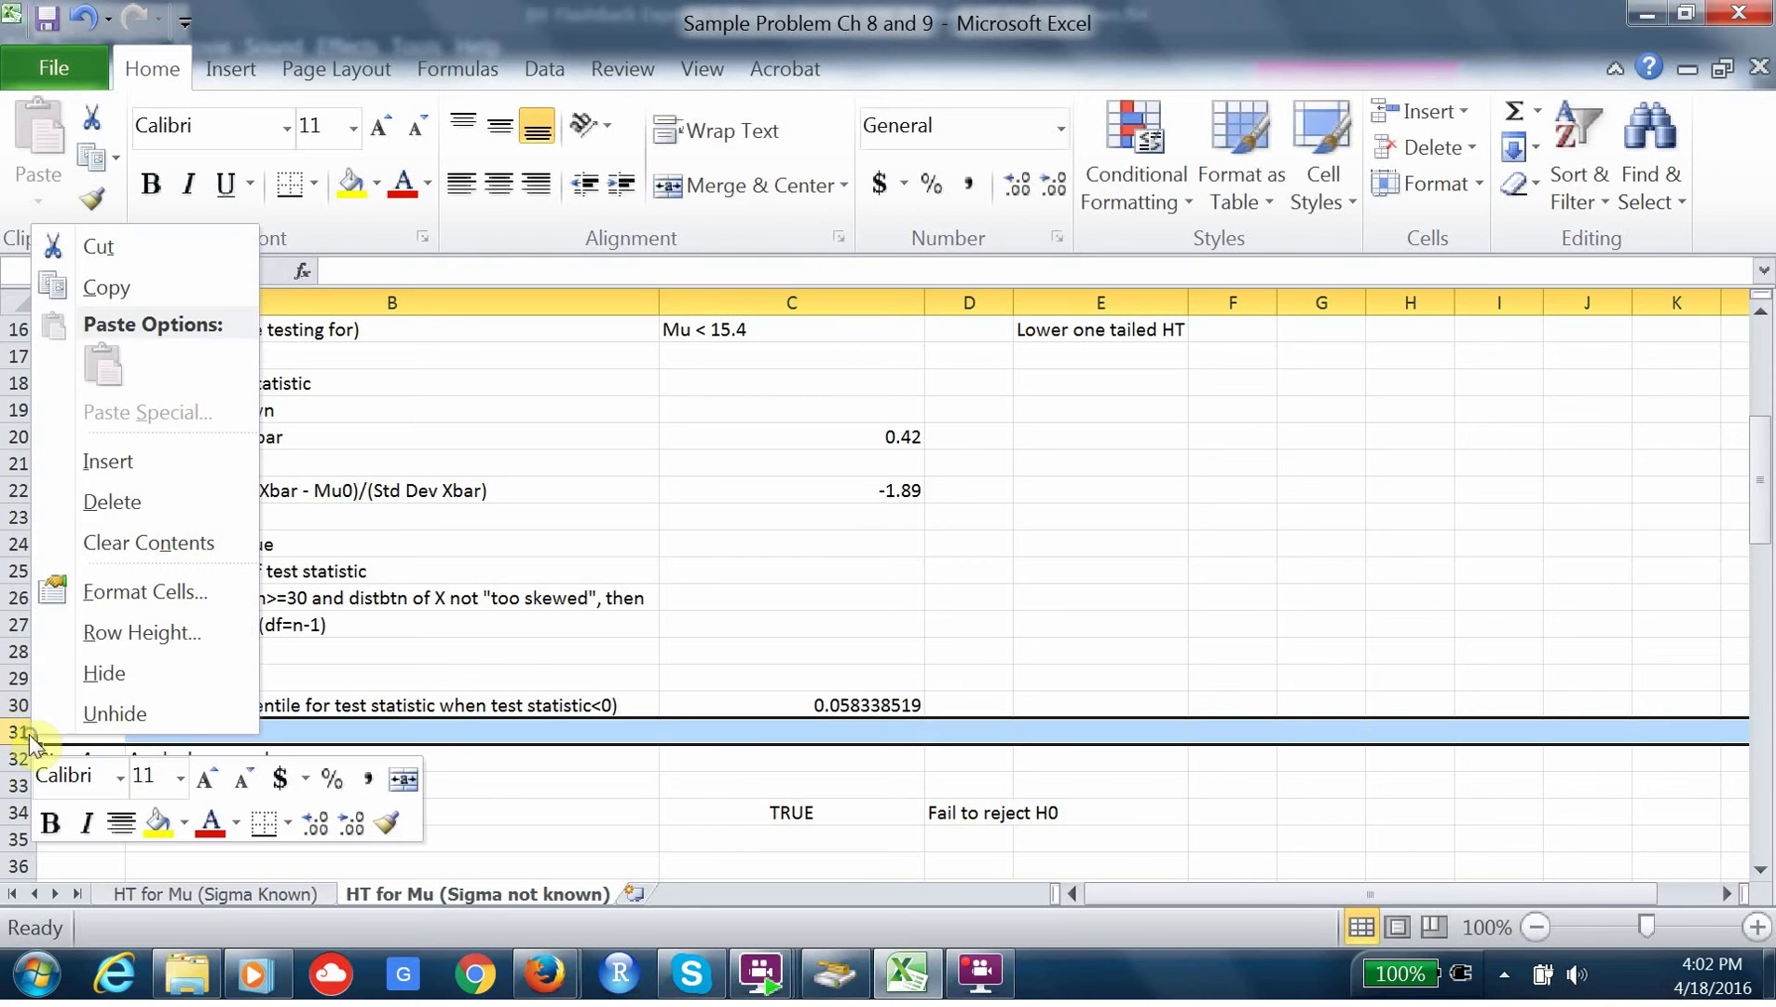
click(84, 462)
click(199, 704)
double_click(643, 705)
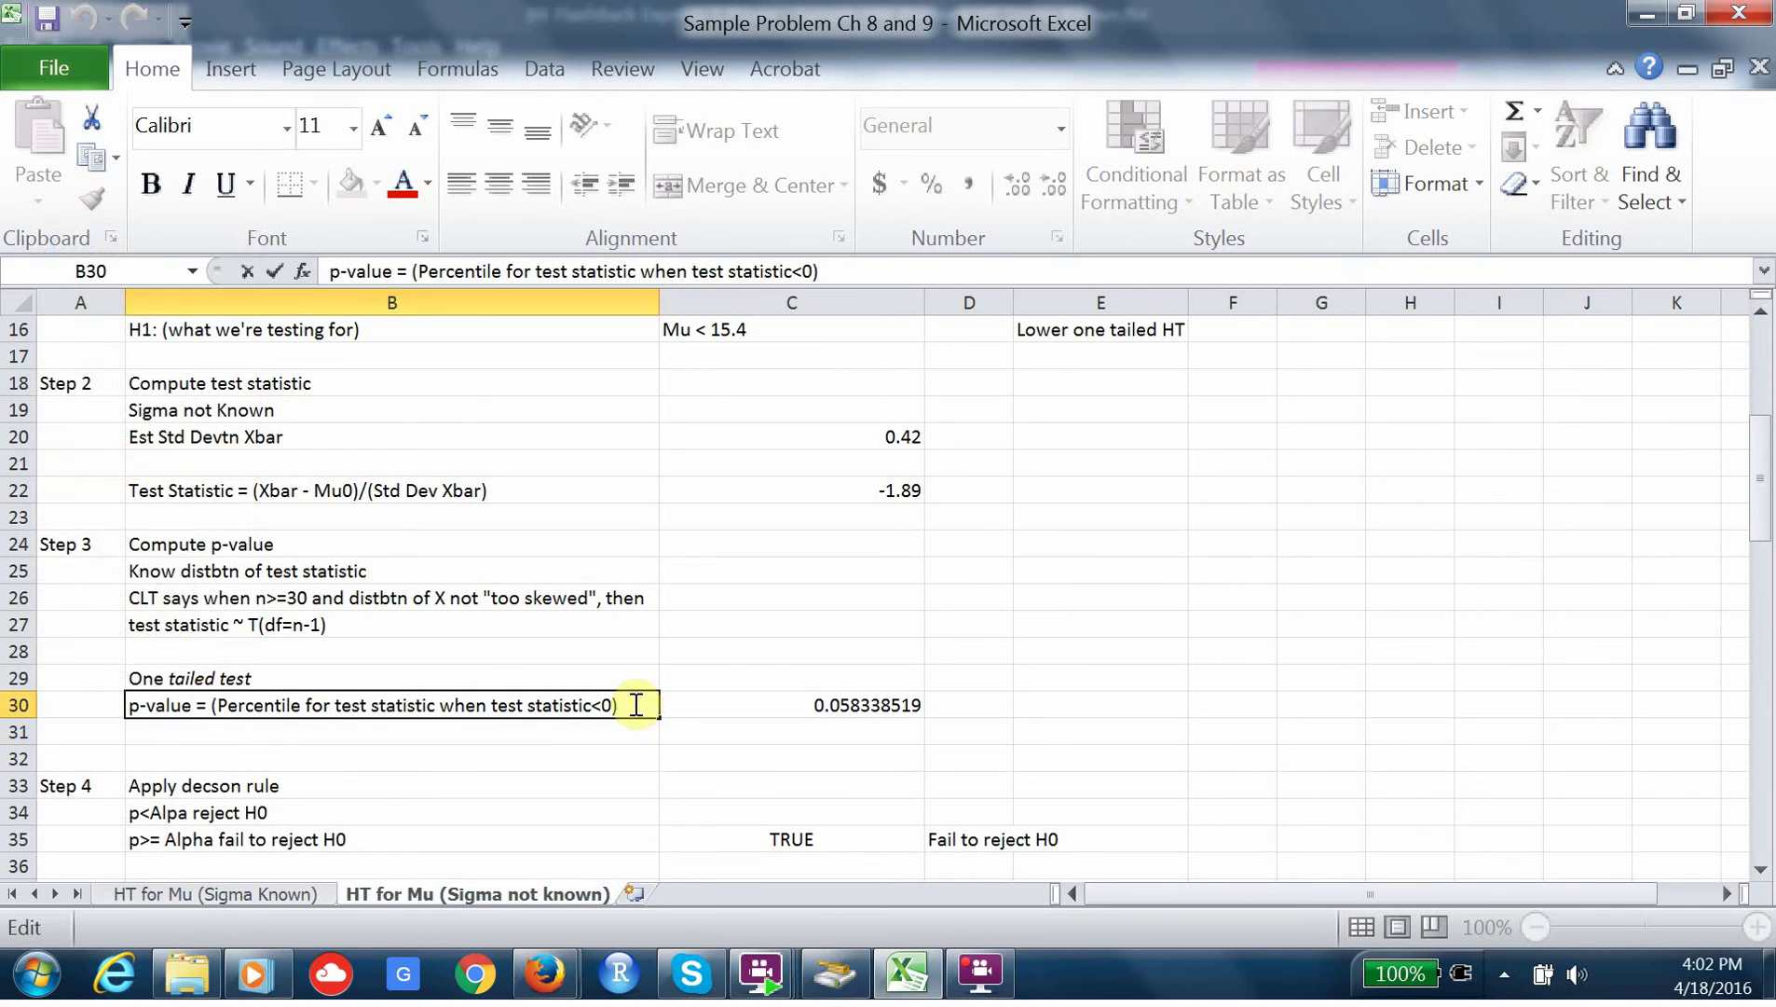
double_click(634, 706)
click(634, 704)
drag(635, 705, 131, 708)
key(ctrl+c)
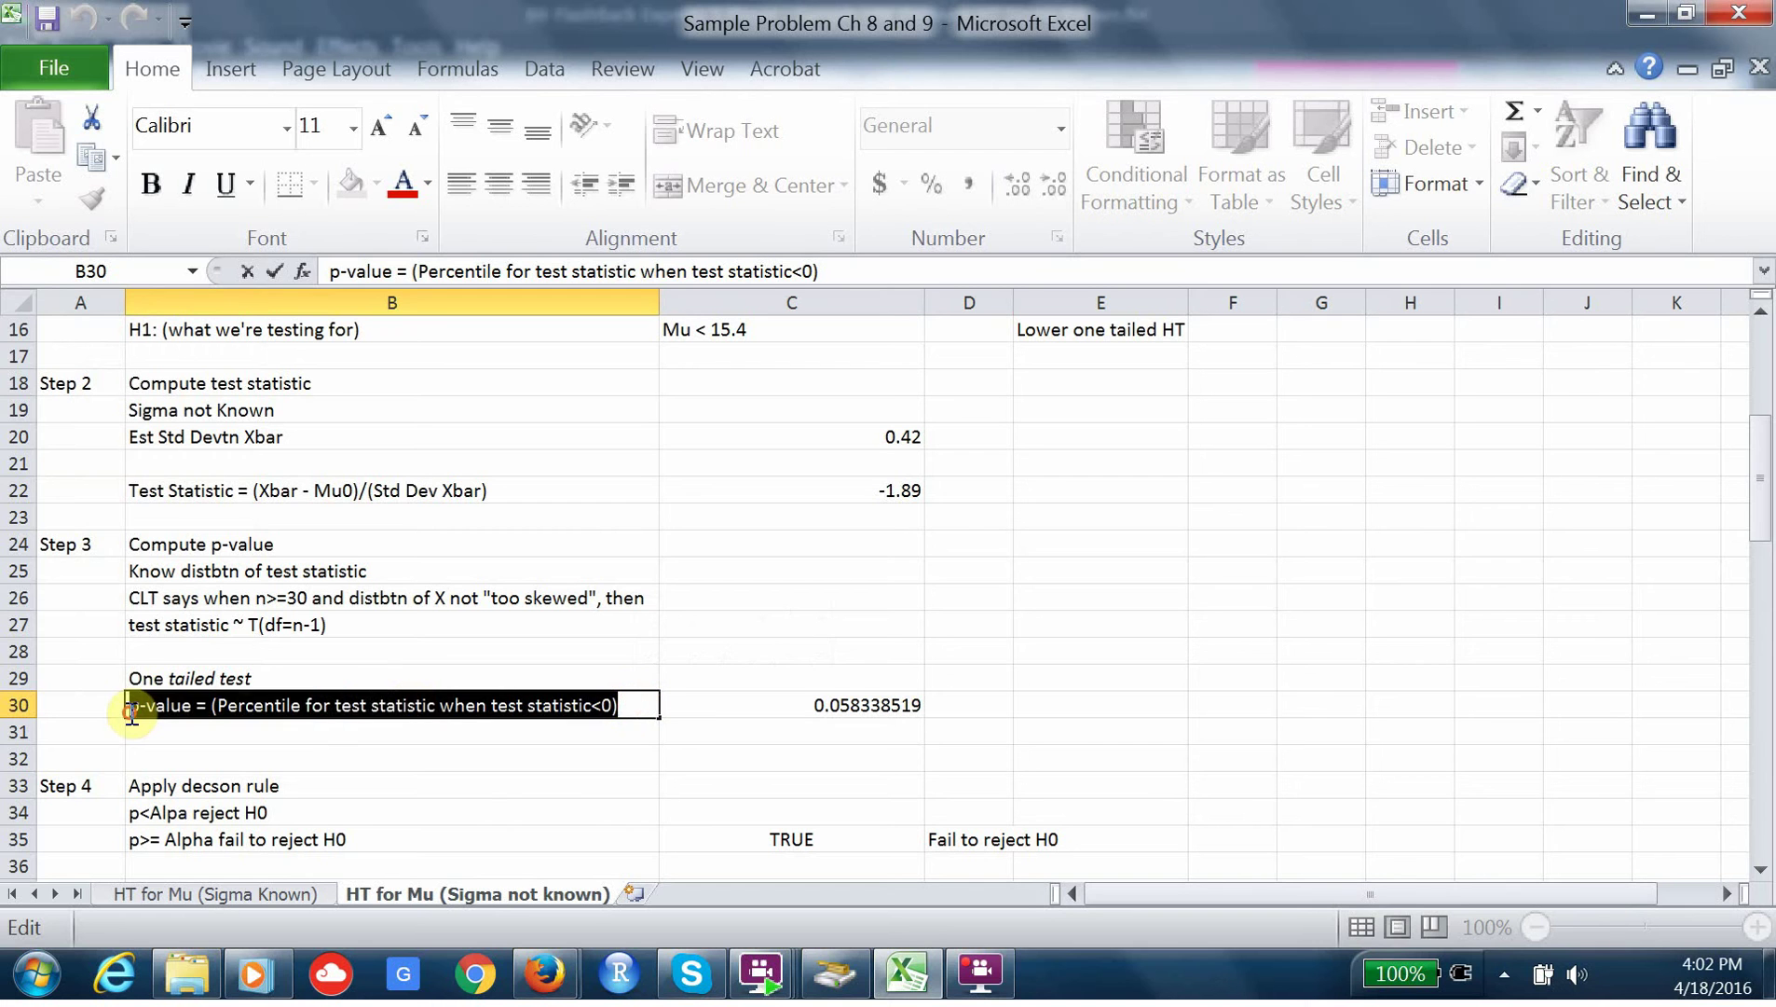
key(BackSpace)
key(ctrl+z)
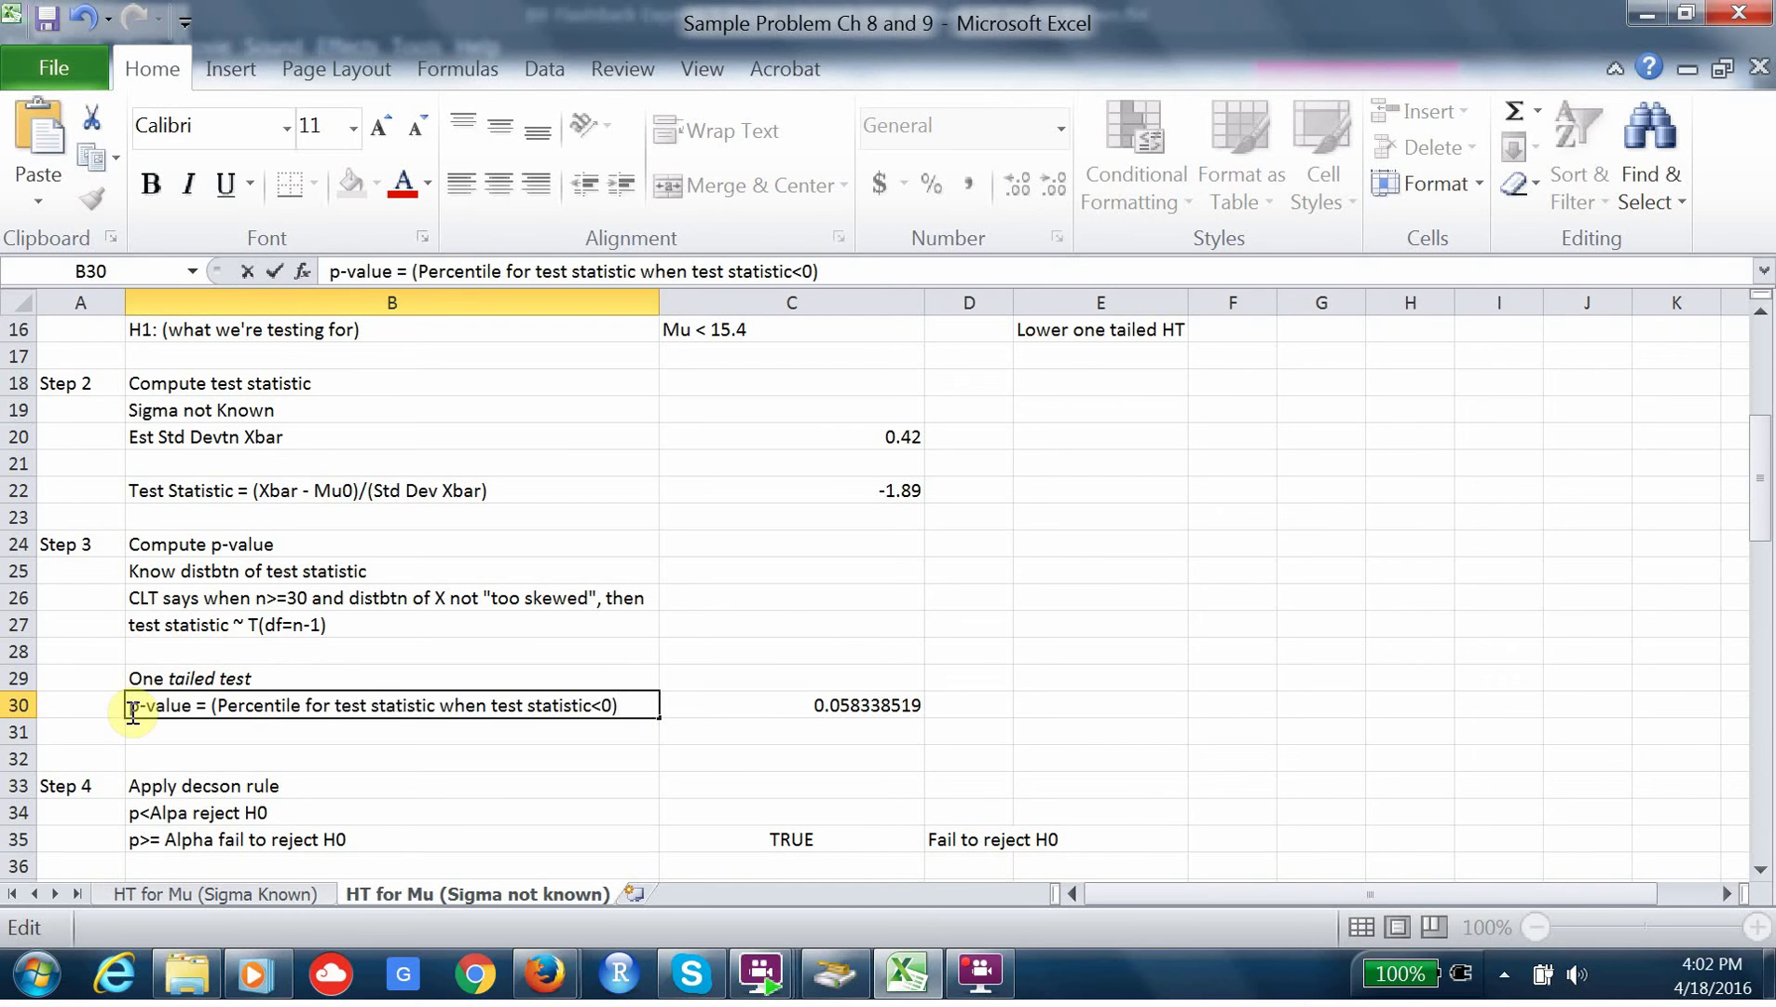
key(Return)
key(ctrl+v)
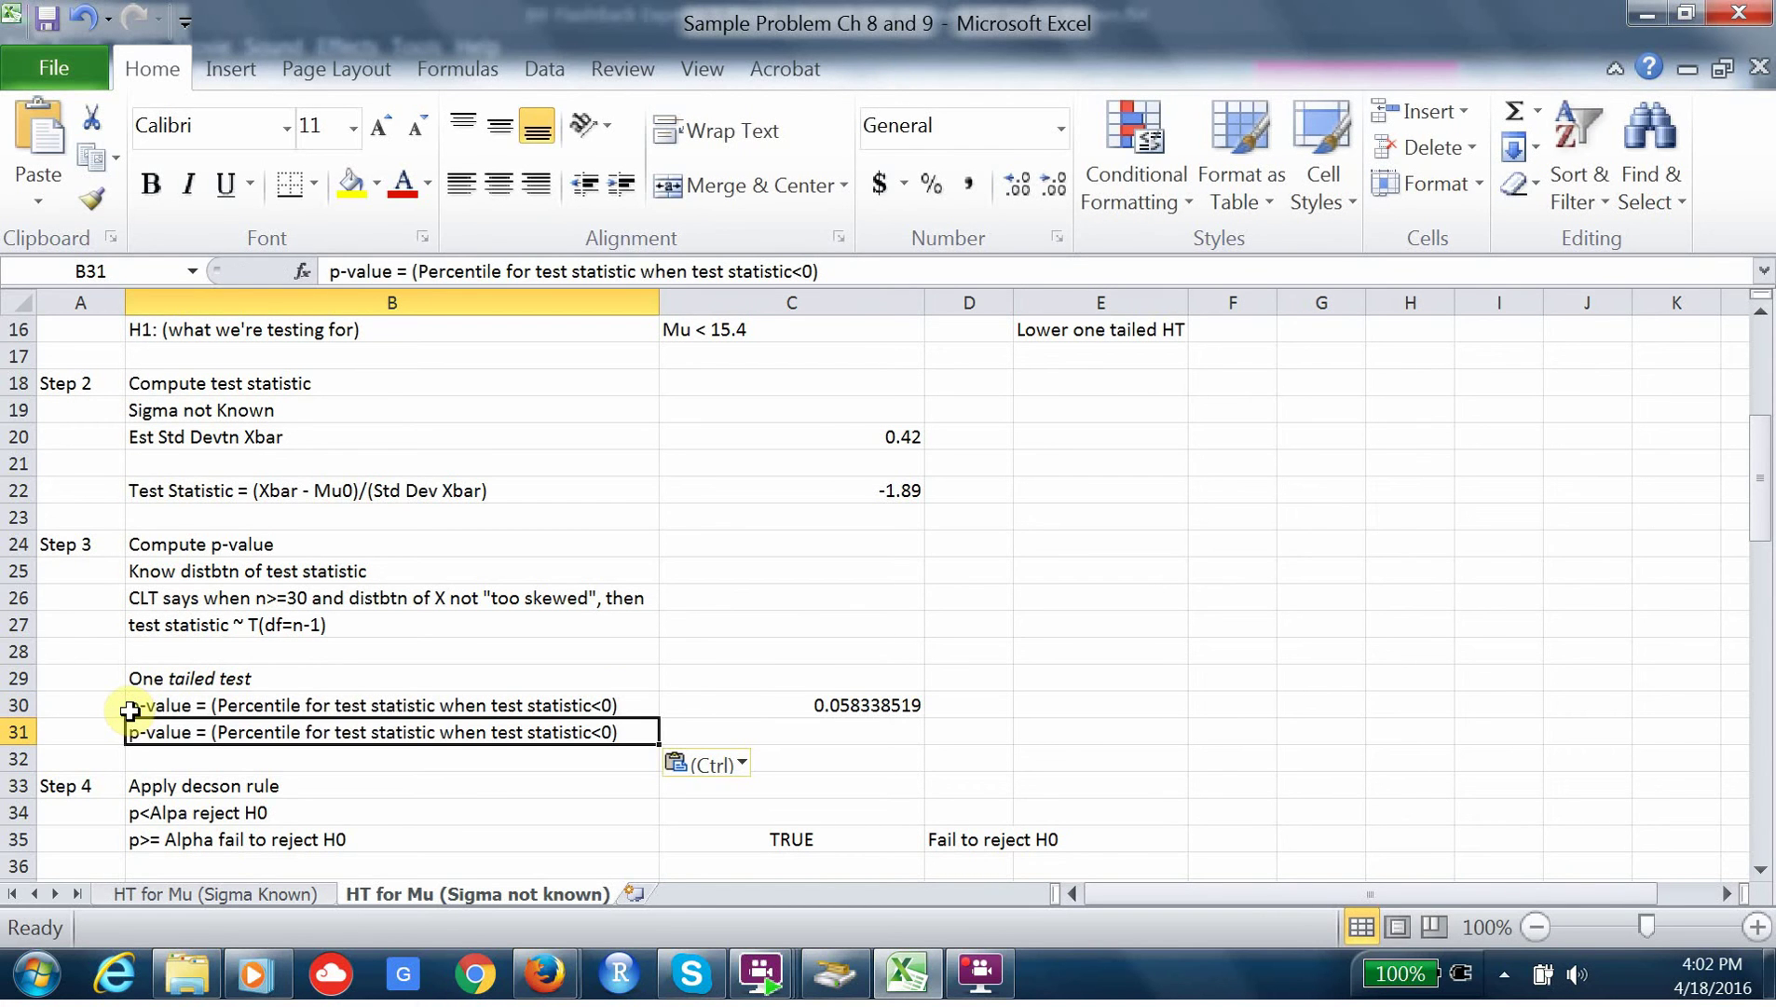
- Reword B31 as the upper Percentile p-value for test statistic>0 and start a new C30 formula
double_click(228, 732)
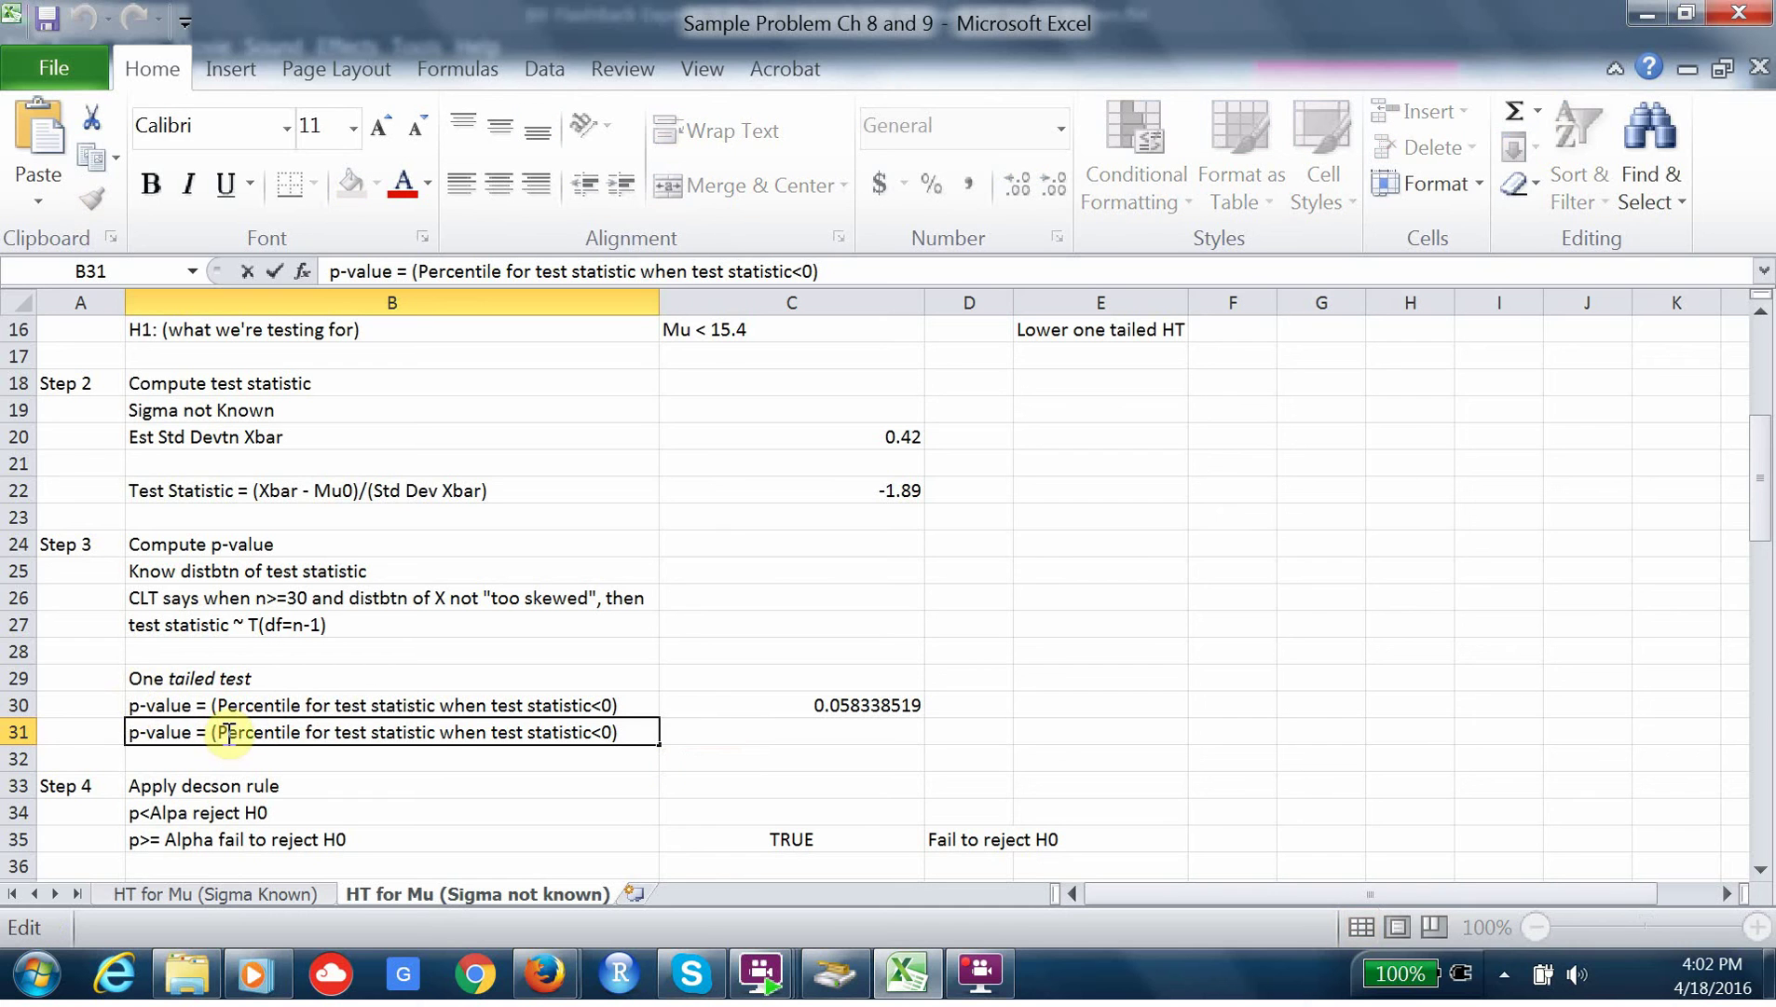
text(upper)
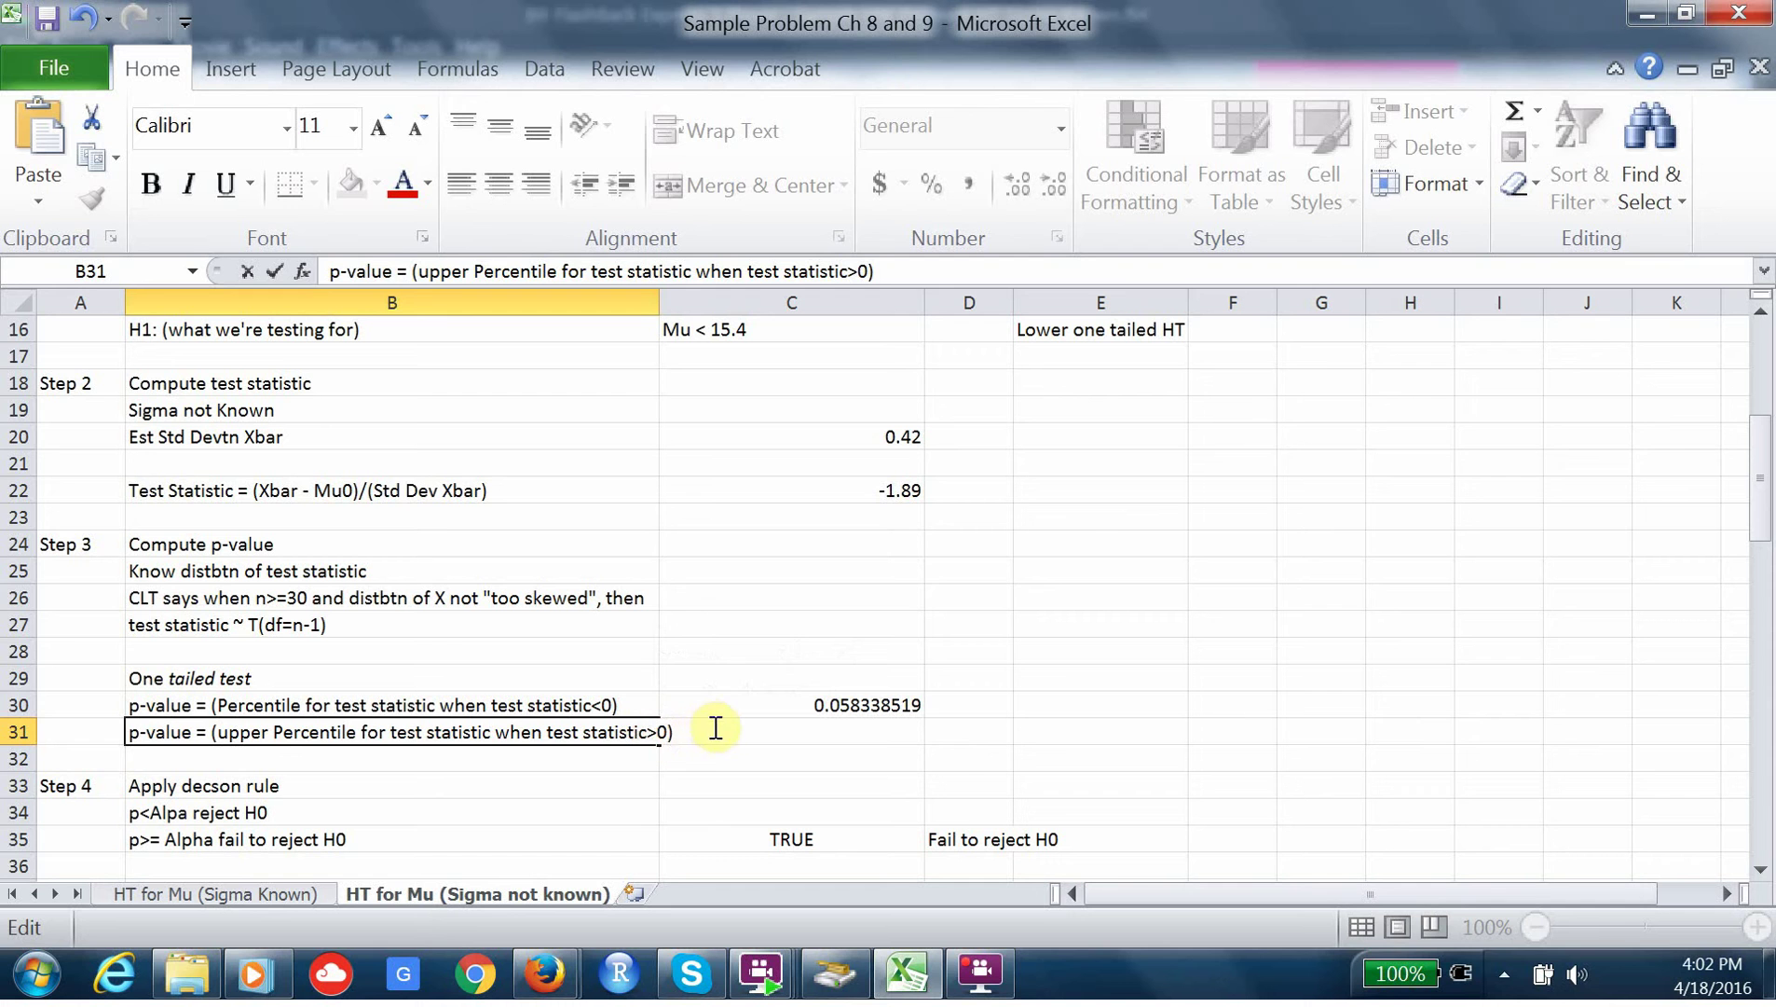
click(788, 703)
drag(517, 270, 281, 262)
text(=)
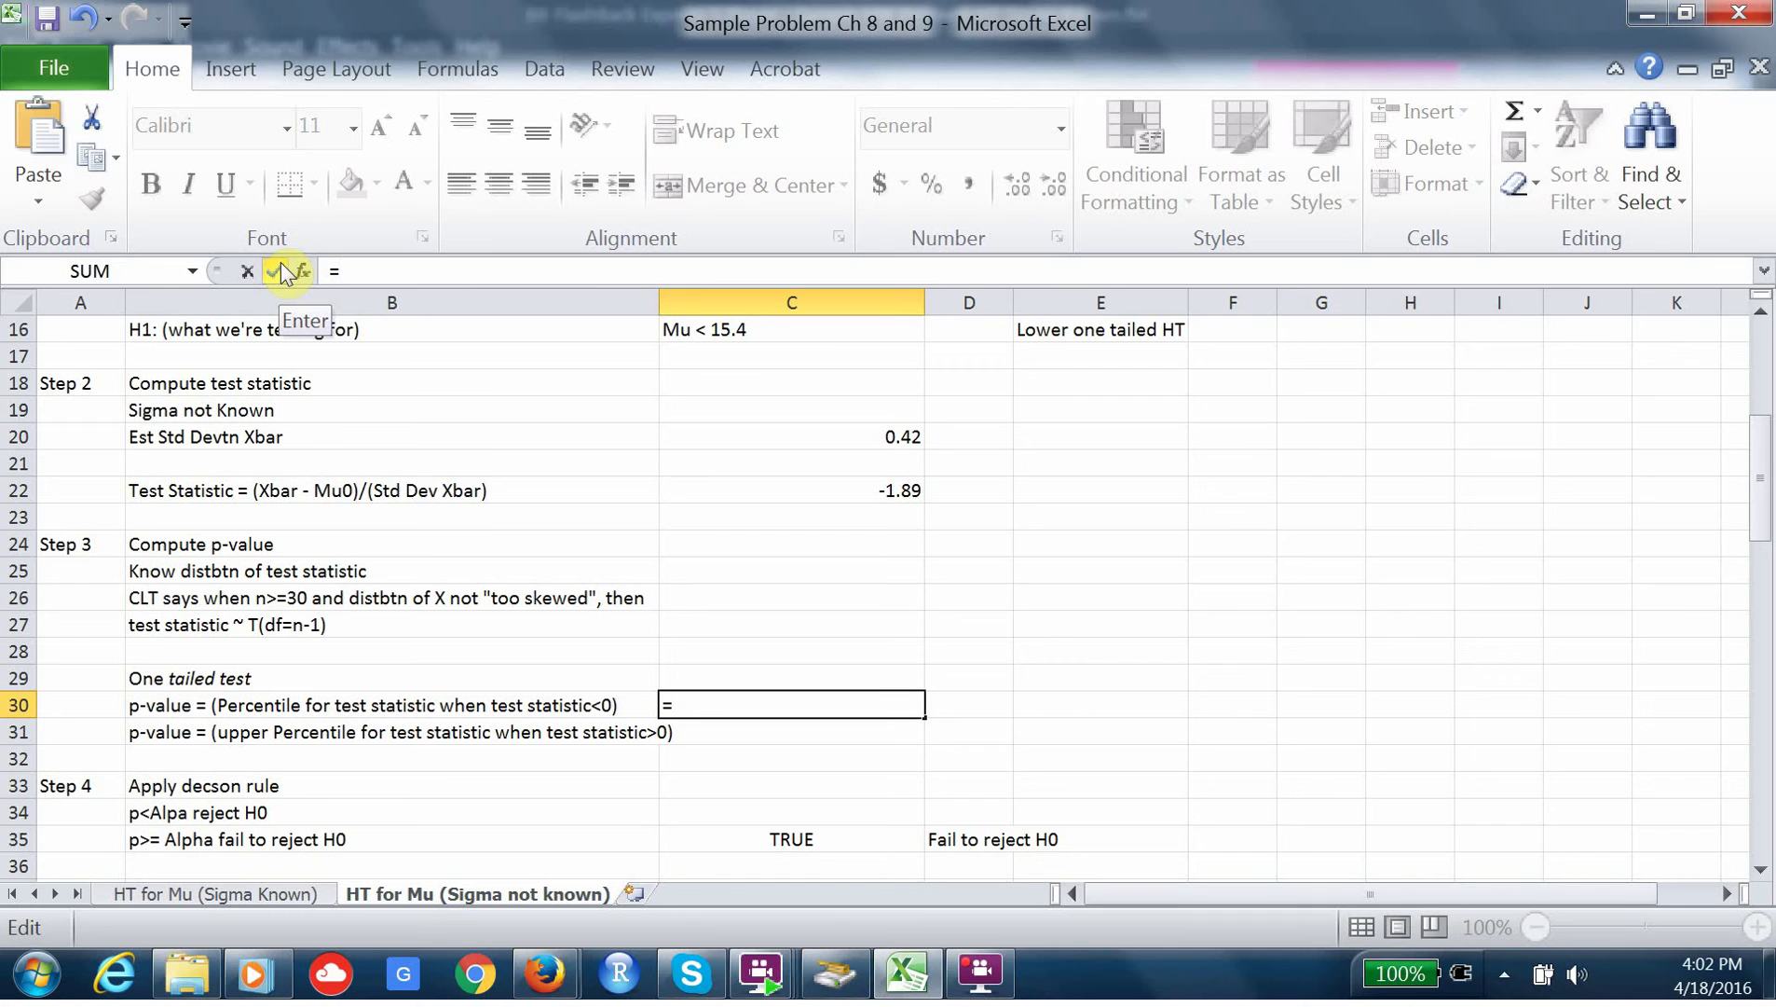
text(t)
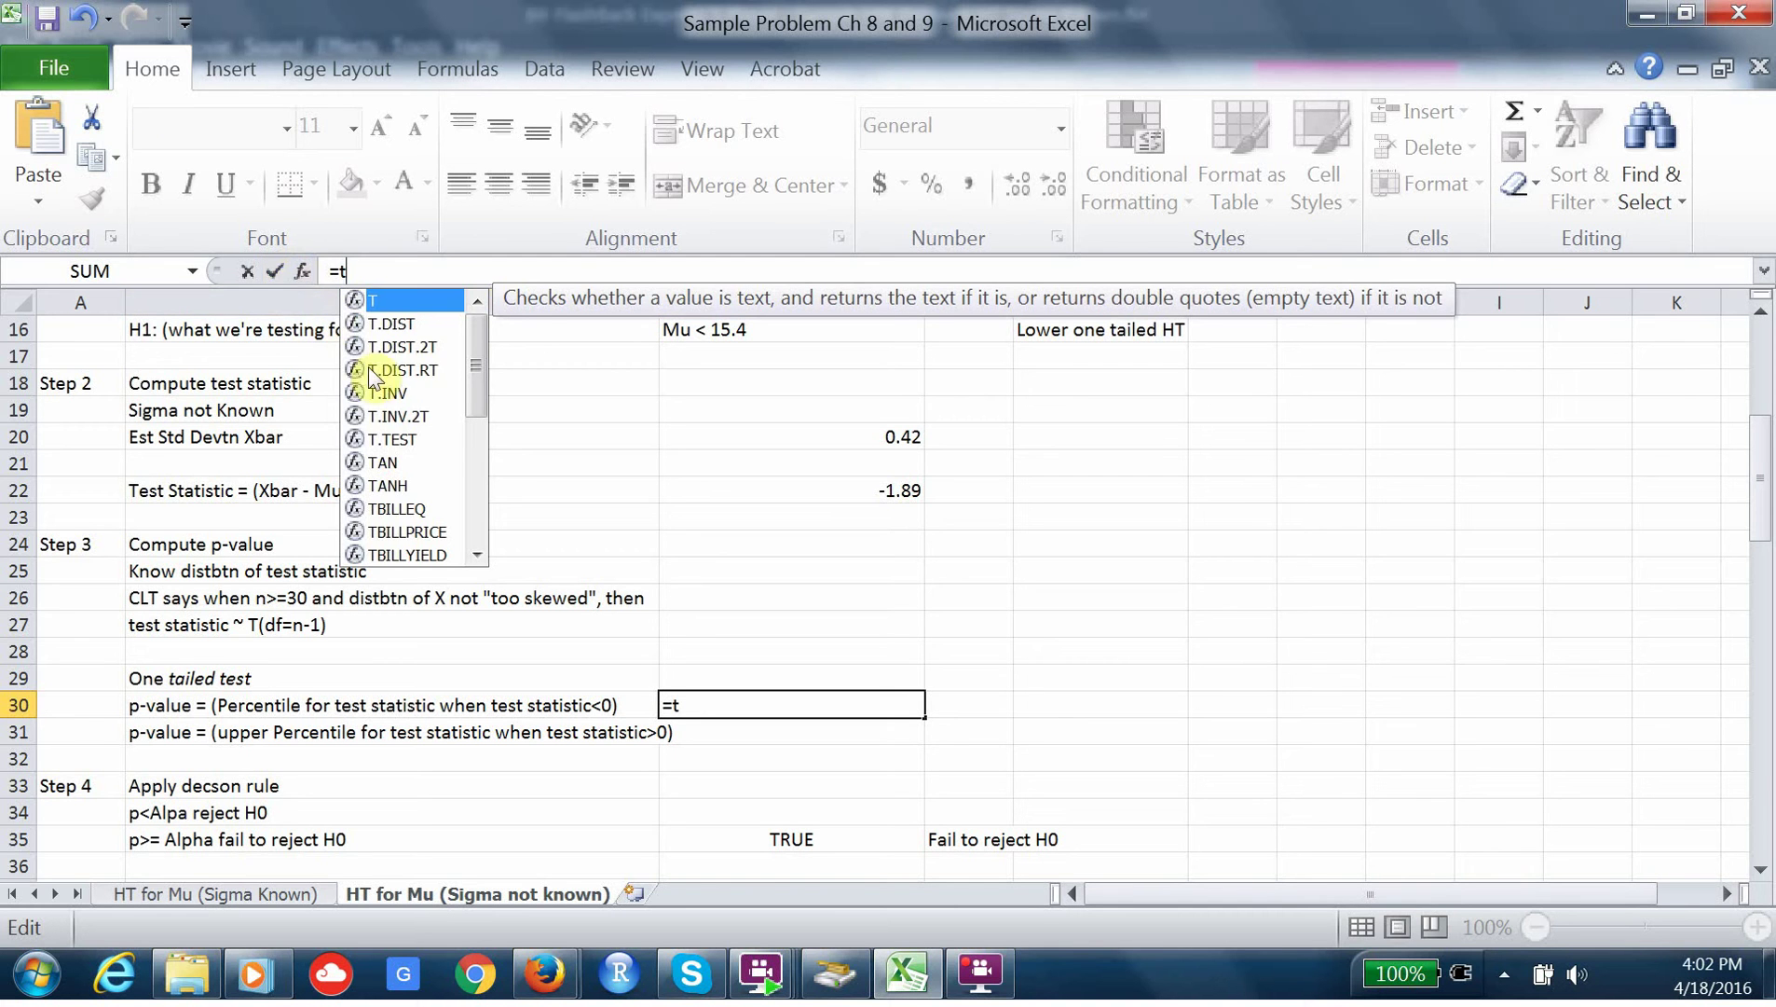
- Enter =T.INV(C22,C9-1) in C30, which returns a #NUM! error
double_click(387, 396)
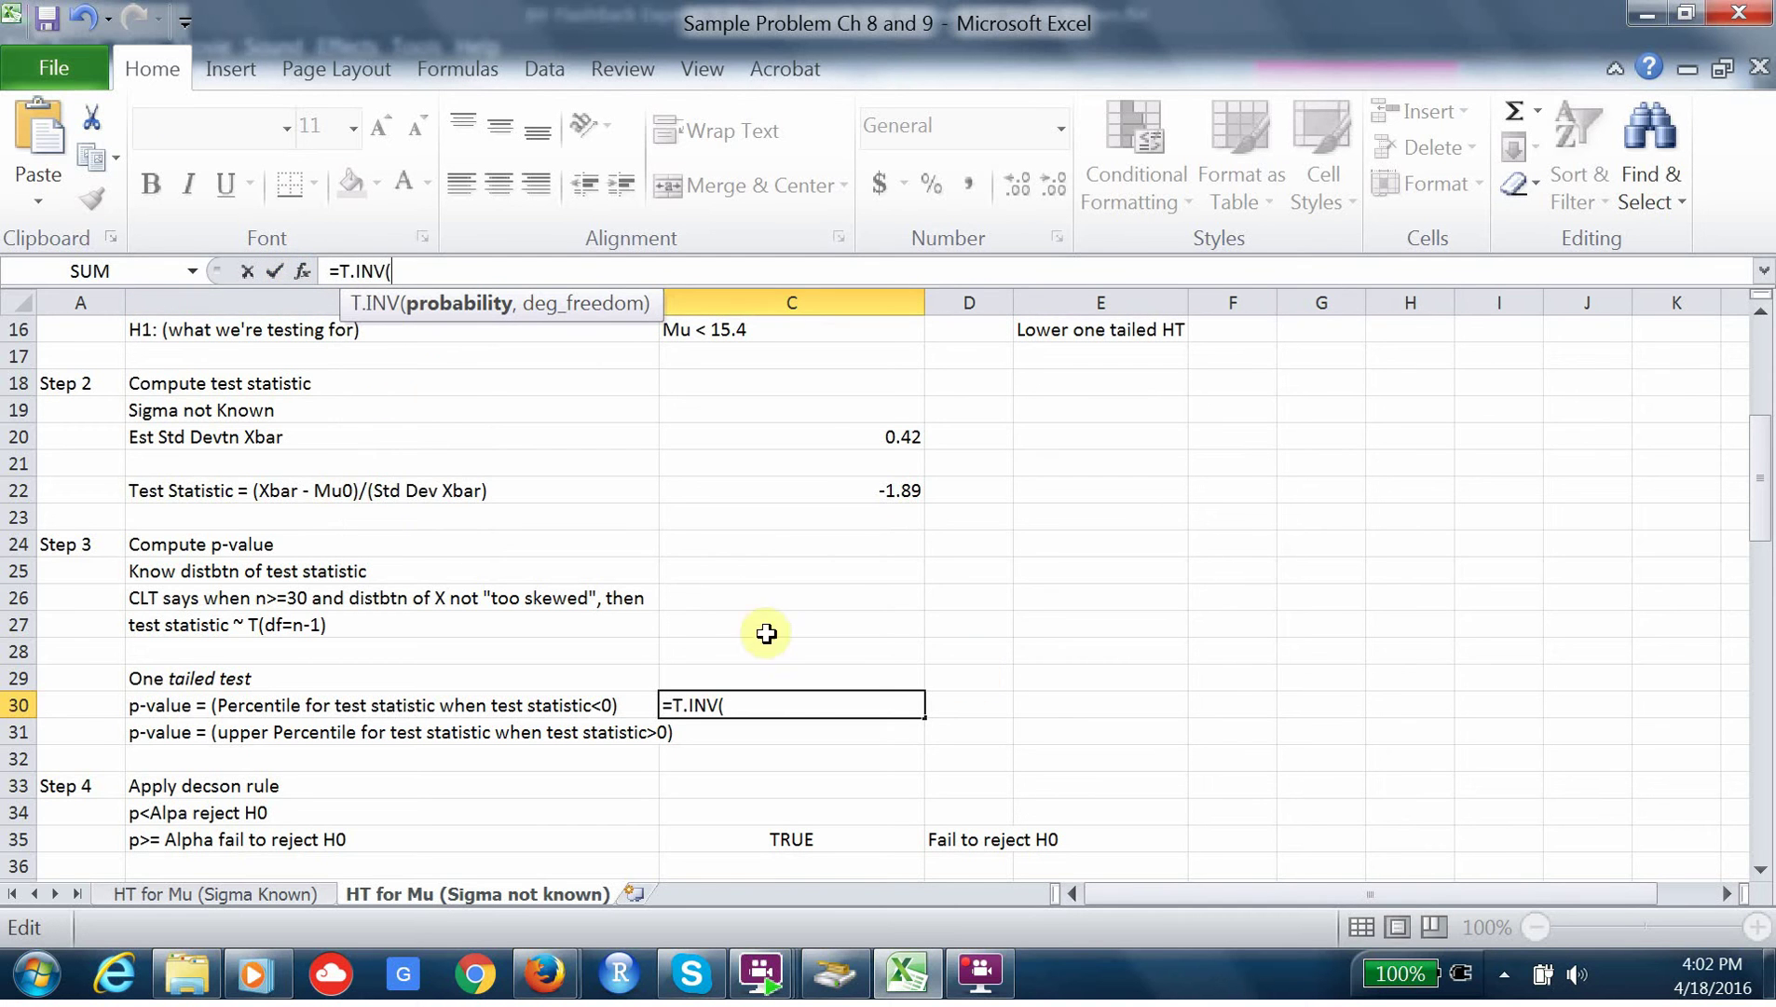
click(848, 494)
text(,)
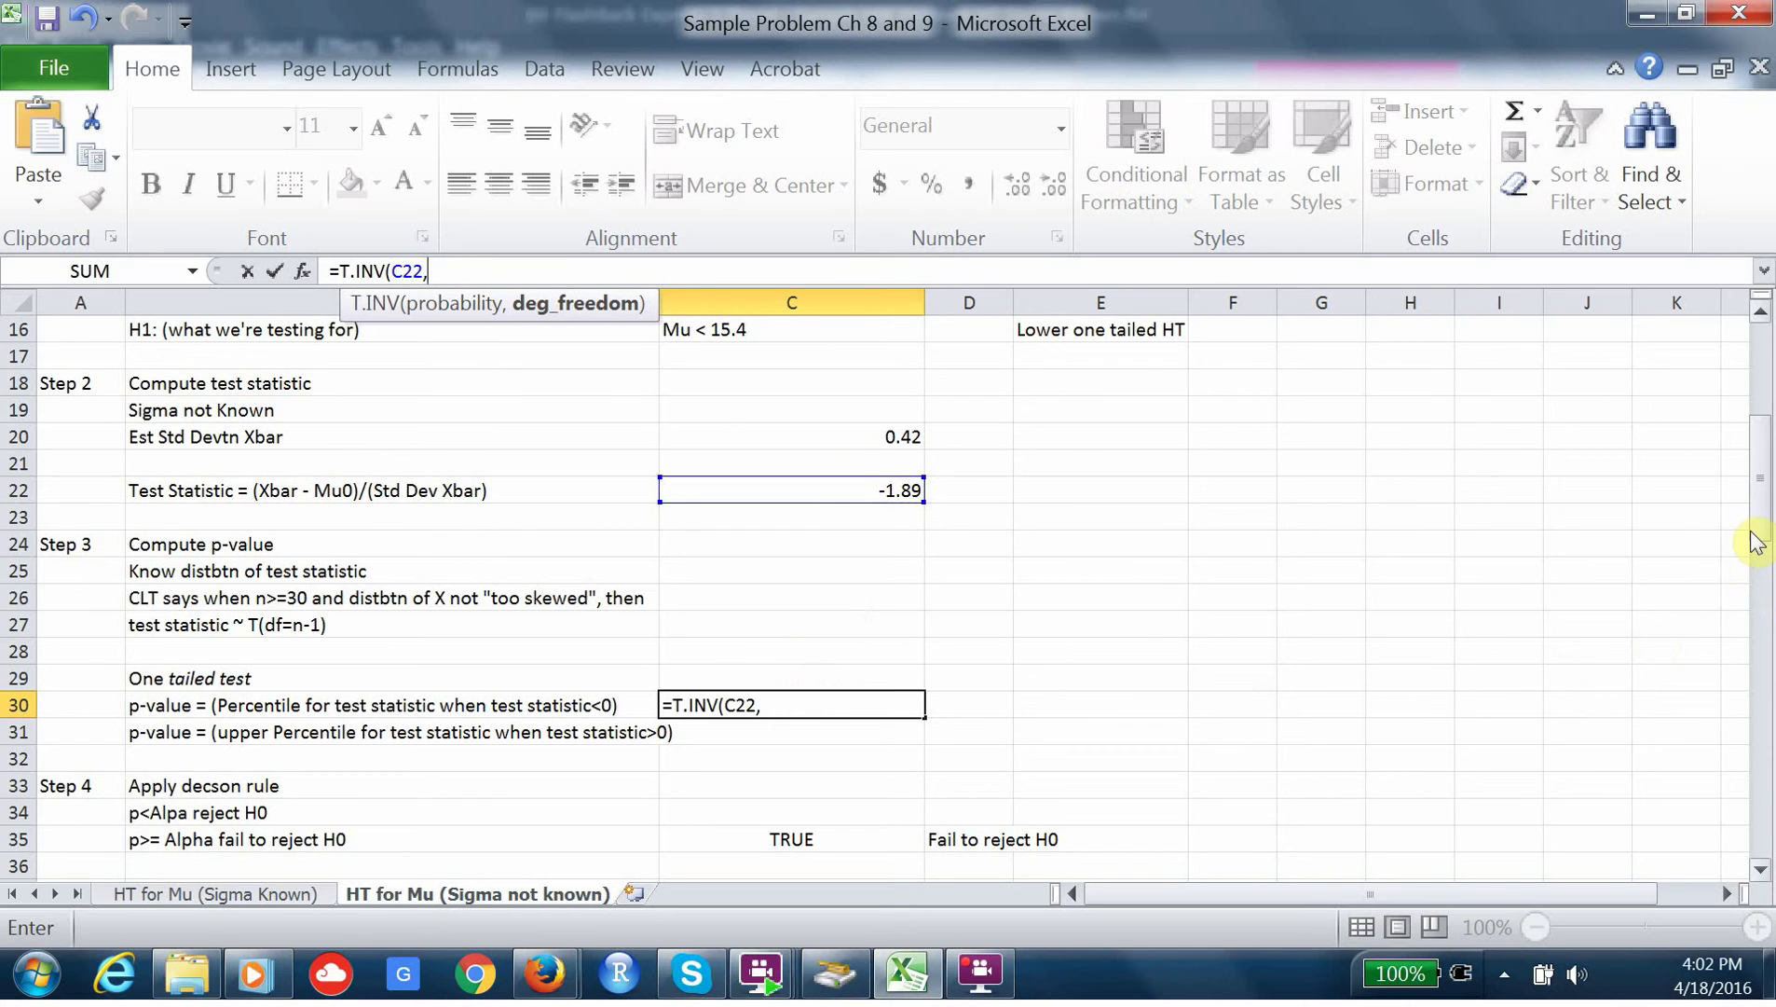
drag(1752, 538, 1765, 410)
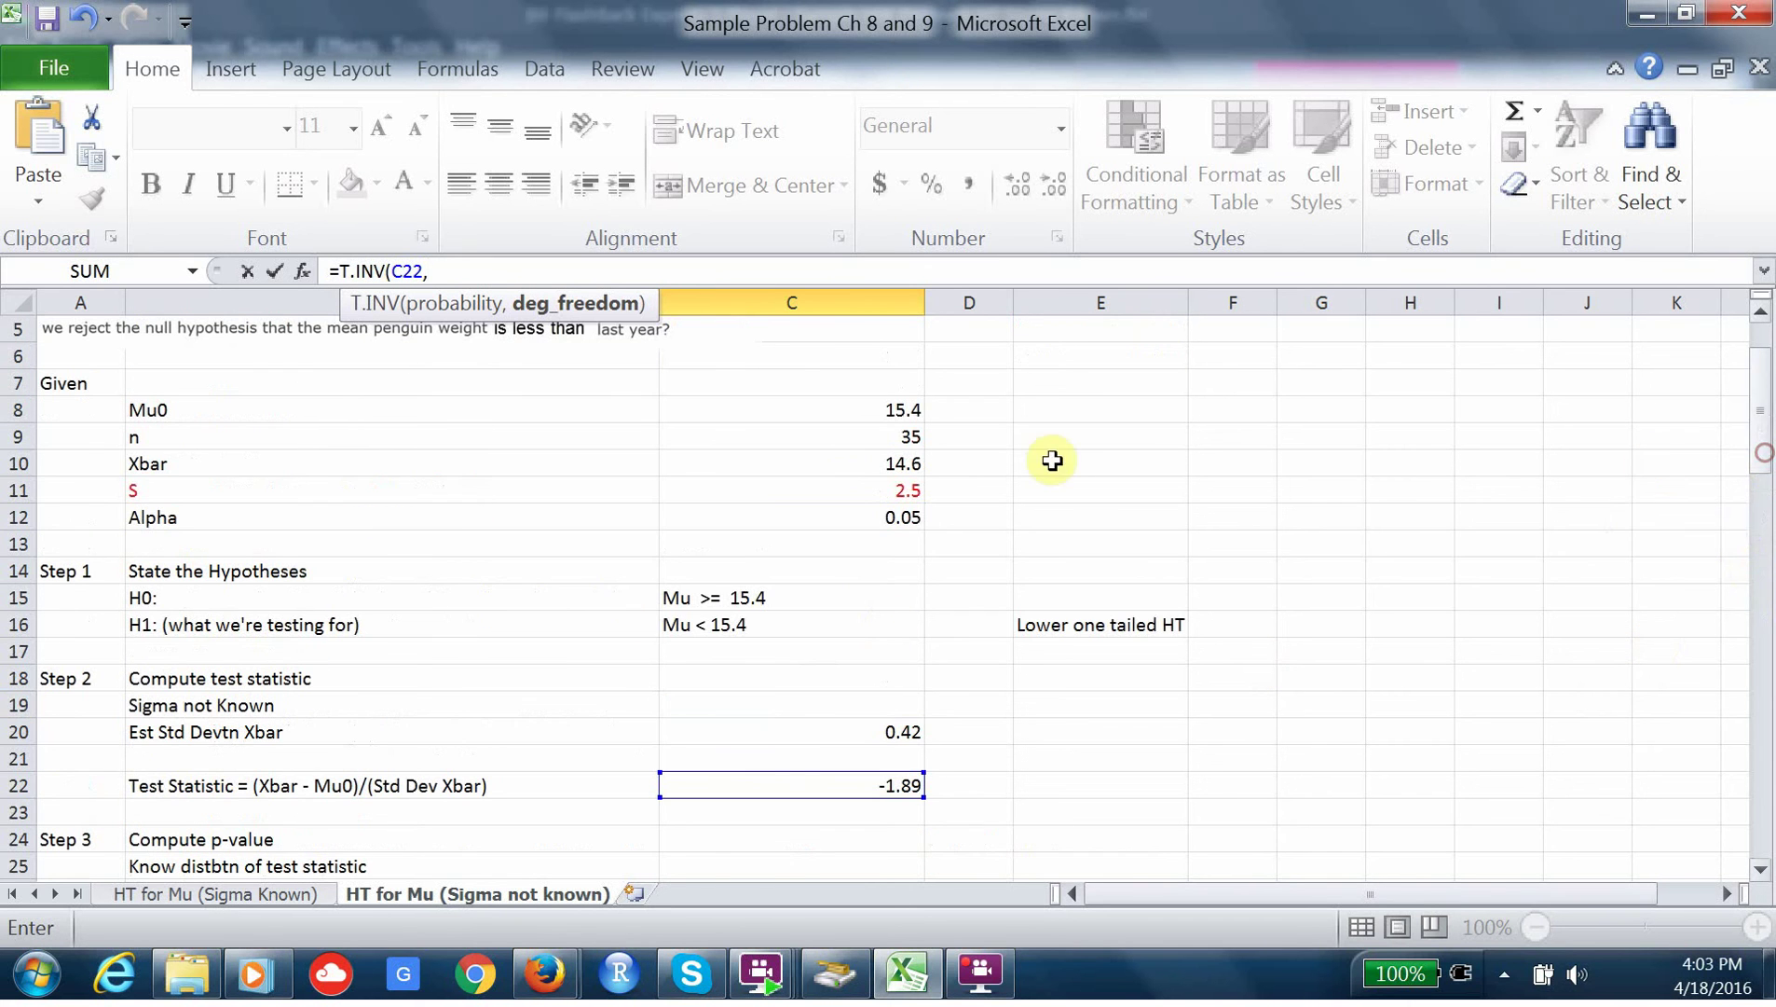
click(913, 438)
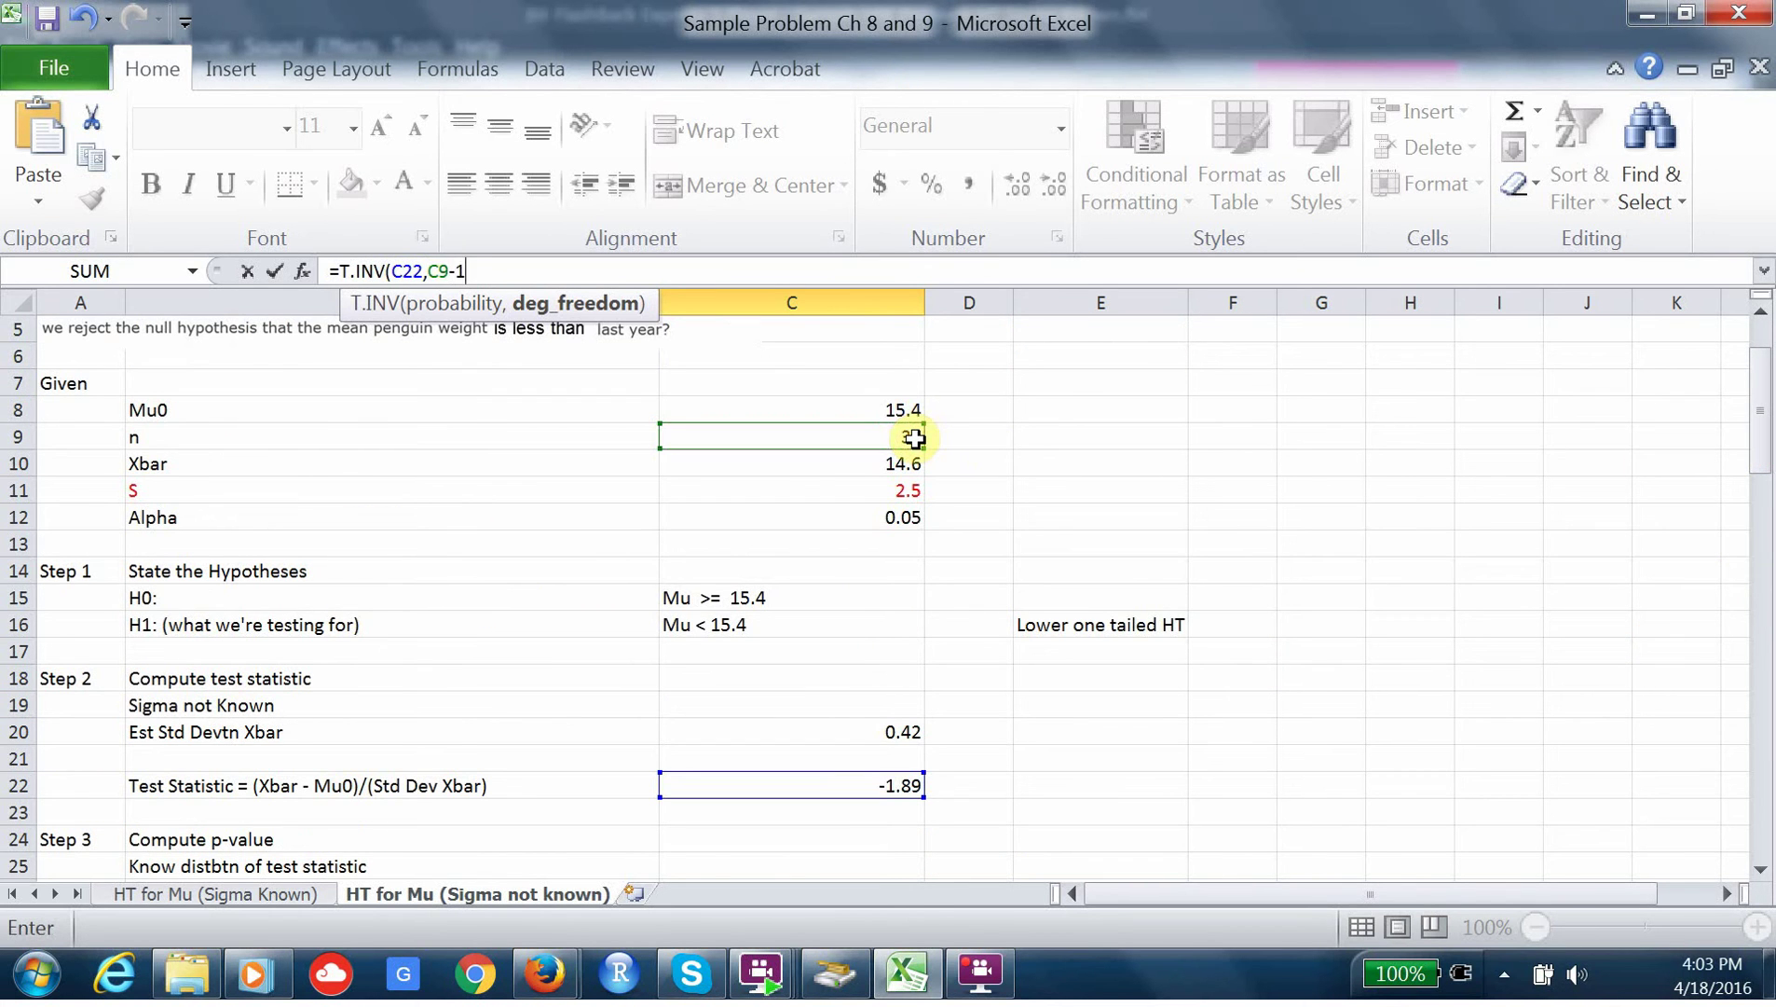
key(Return)
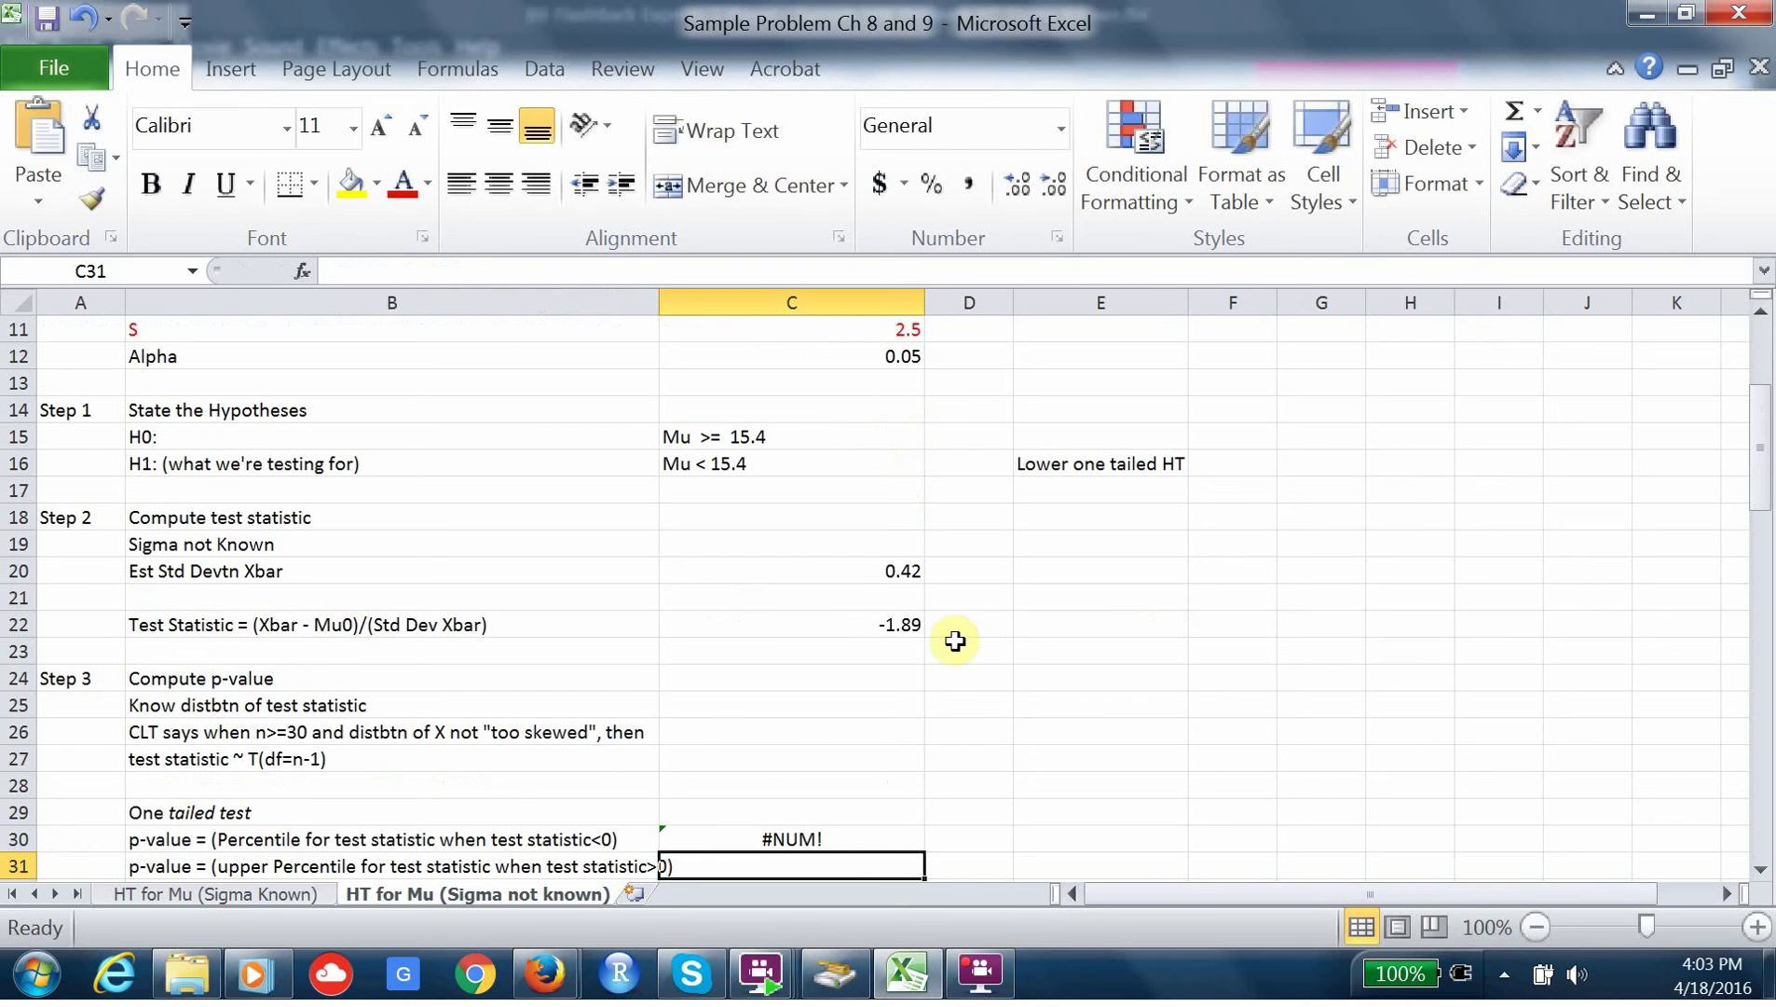
click(861, 847)
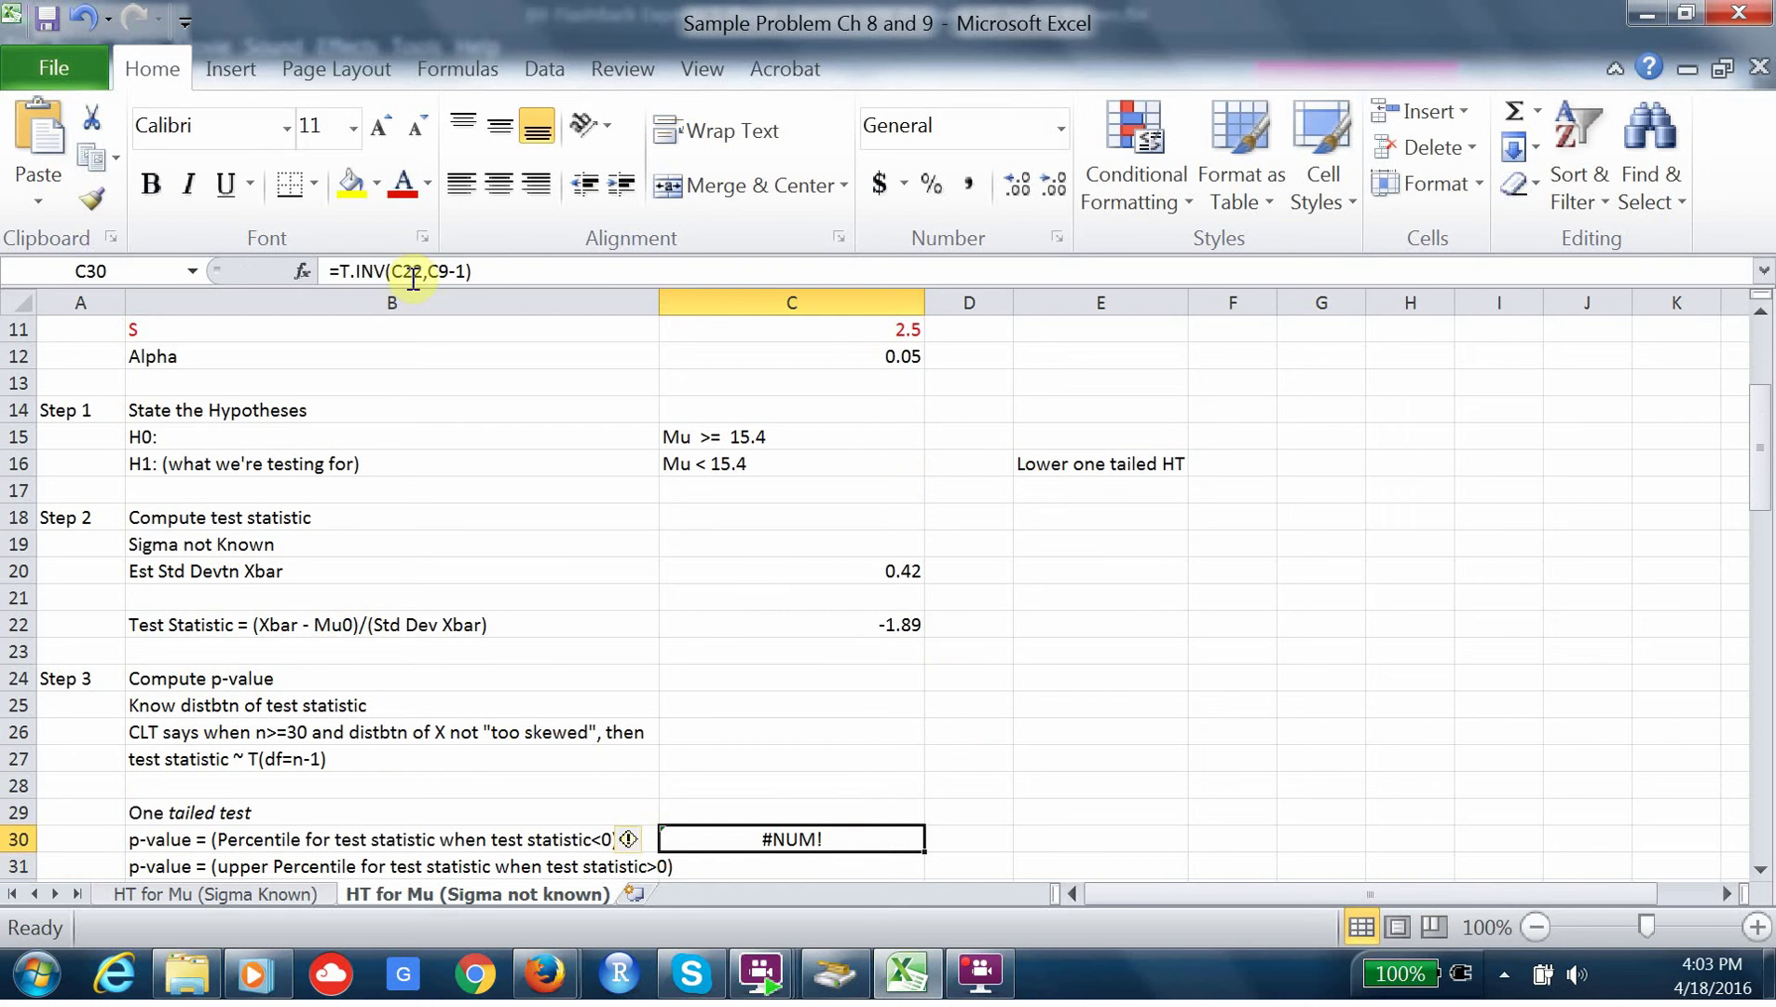
- Replace C30's formula with =T.DIST(C22,C9-1,TRUE) to get the p-value 0.03343776
click(345, 272)
key(shift+Home)
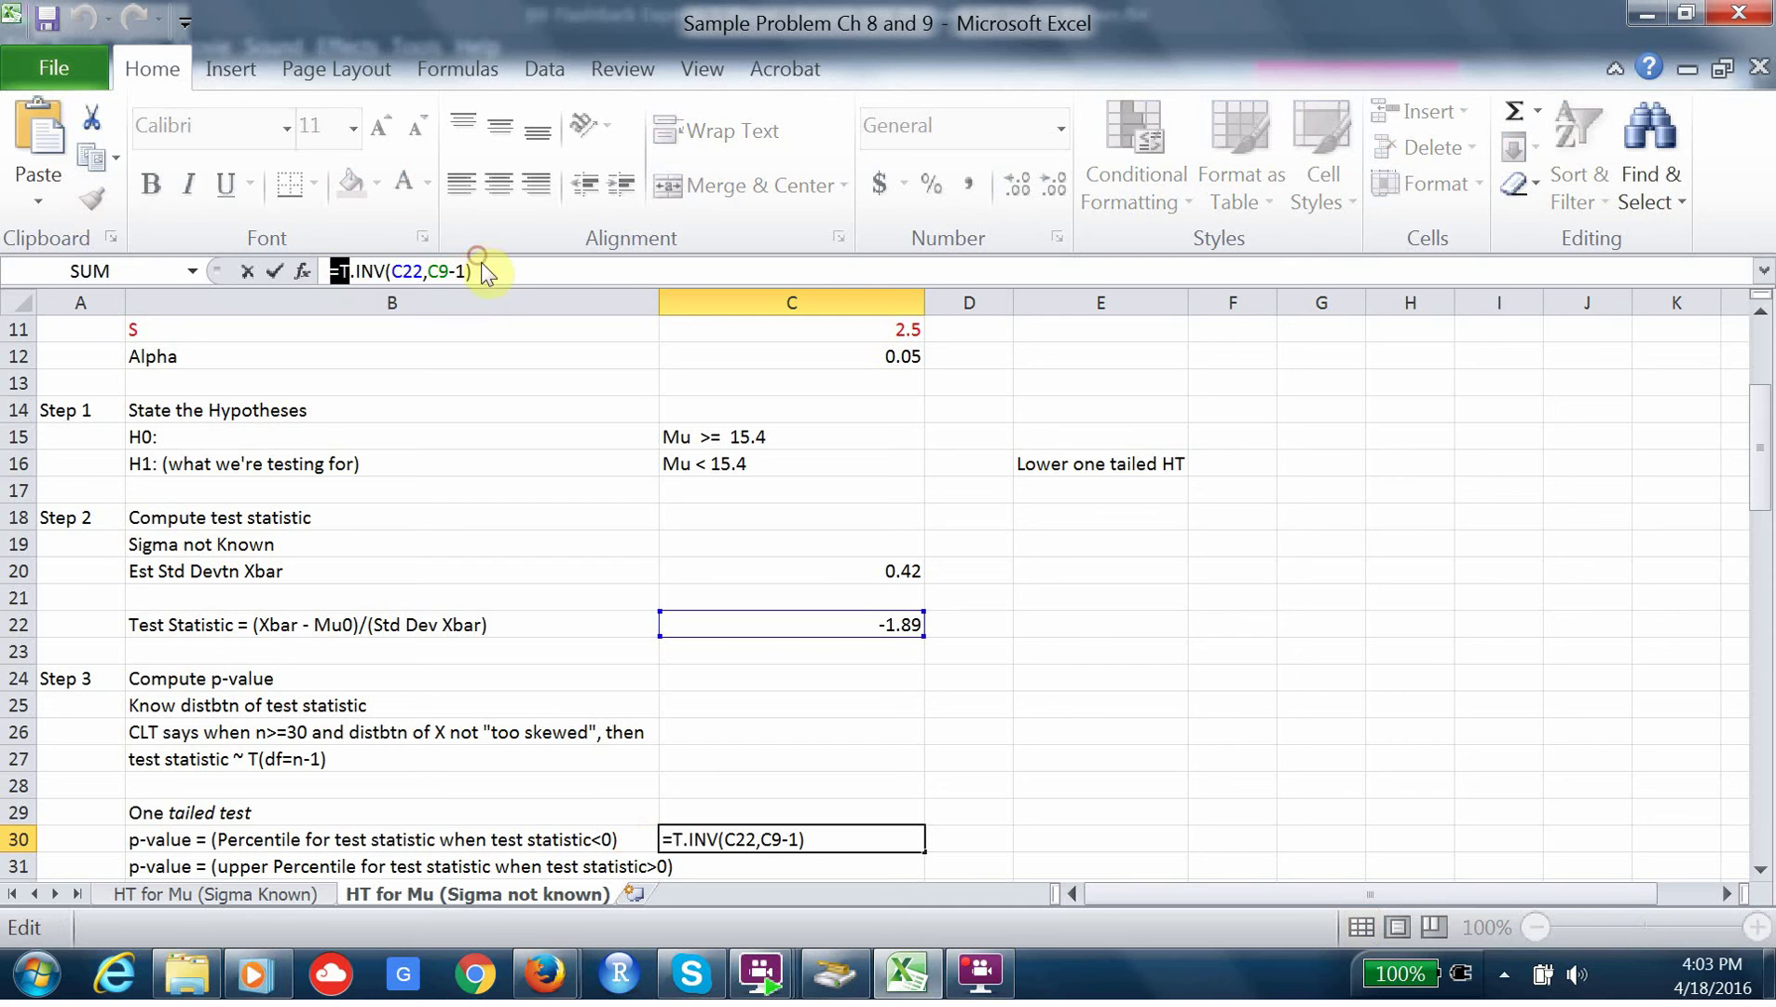
key(BackSpace)
key(BackSpace)
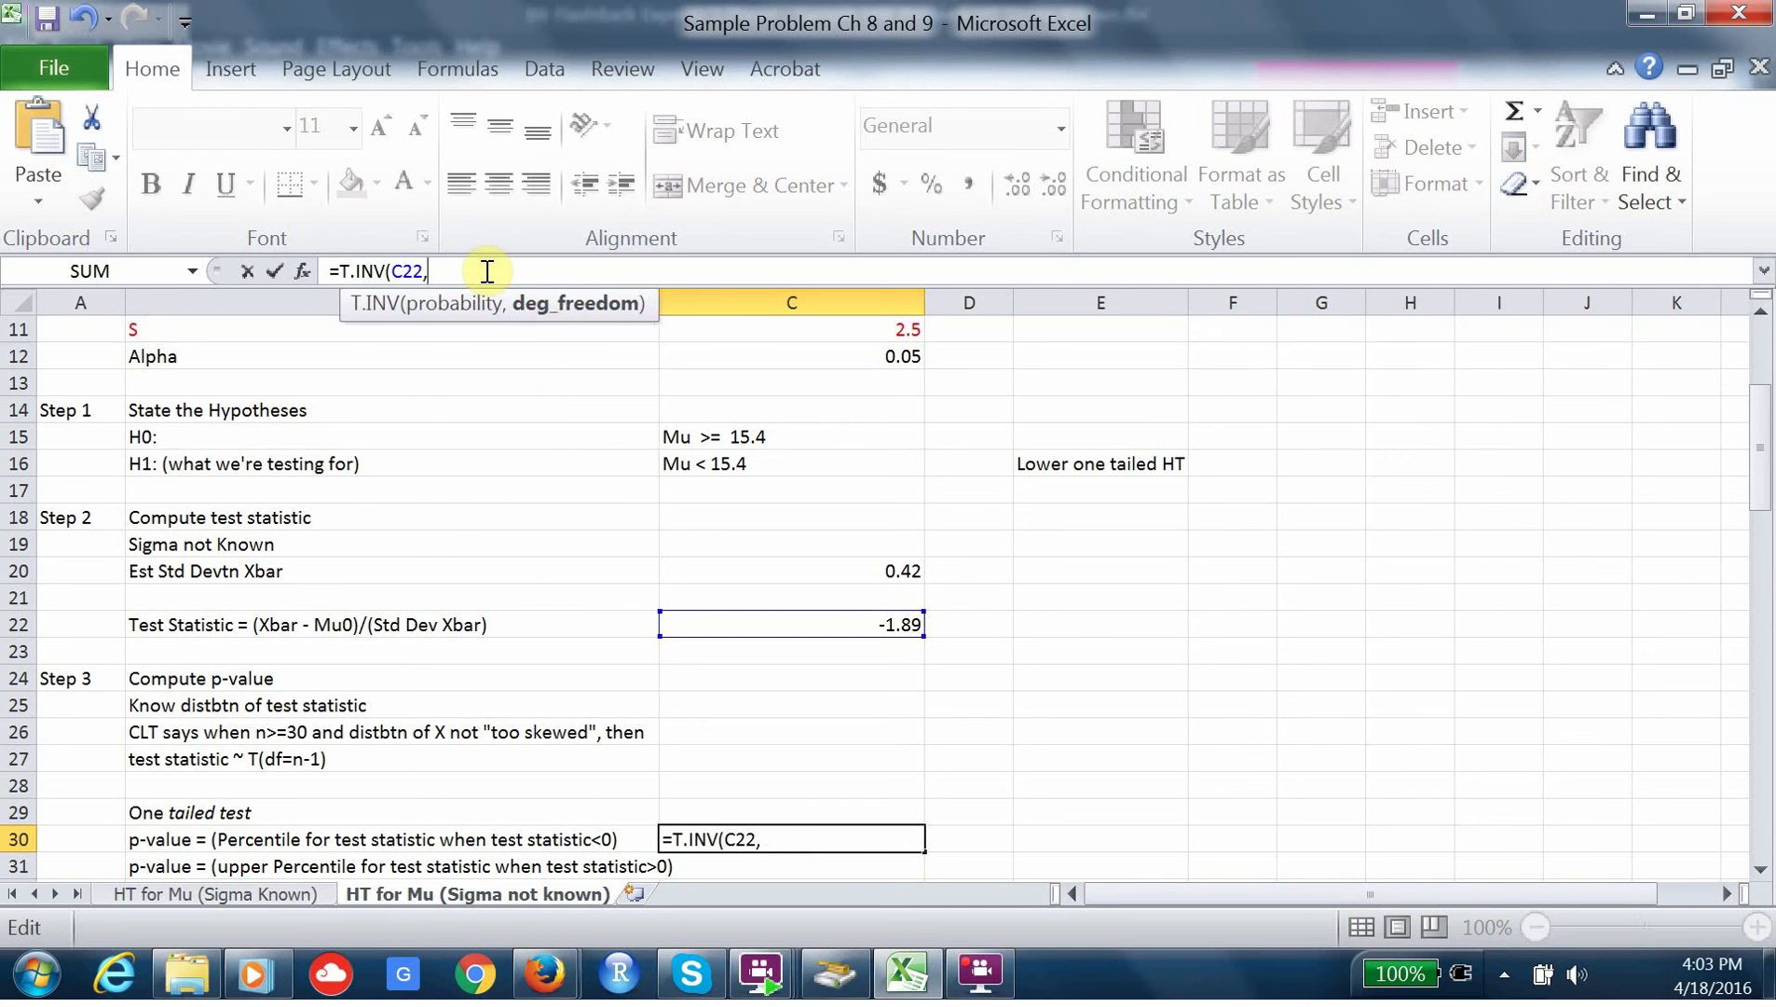
key(BackSpace)
key(BackSpace)
key(BackSpace)
key(BackSpace)
key(BackSpace)
key(BackSpace)
key(BackSpace)
key(BackSpace)
key(BackSpace)
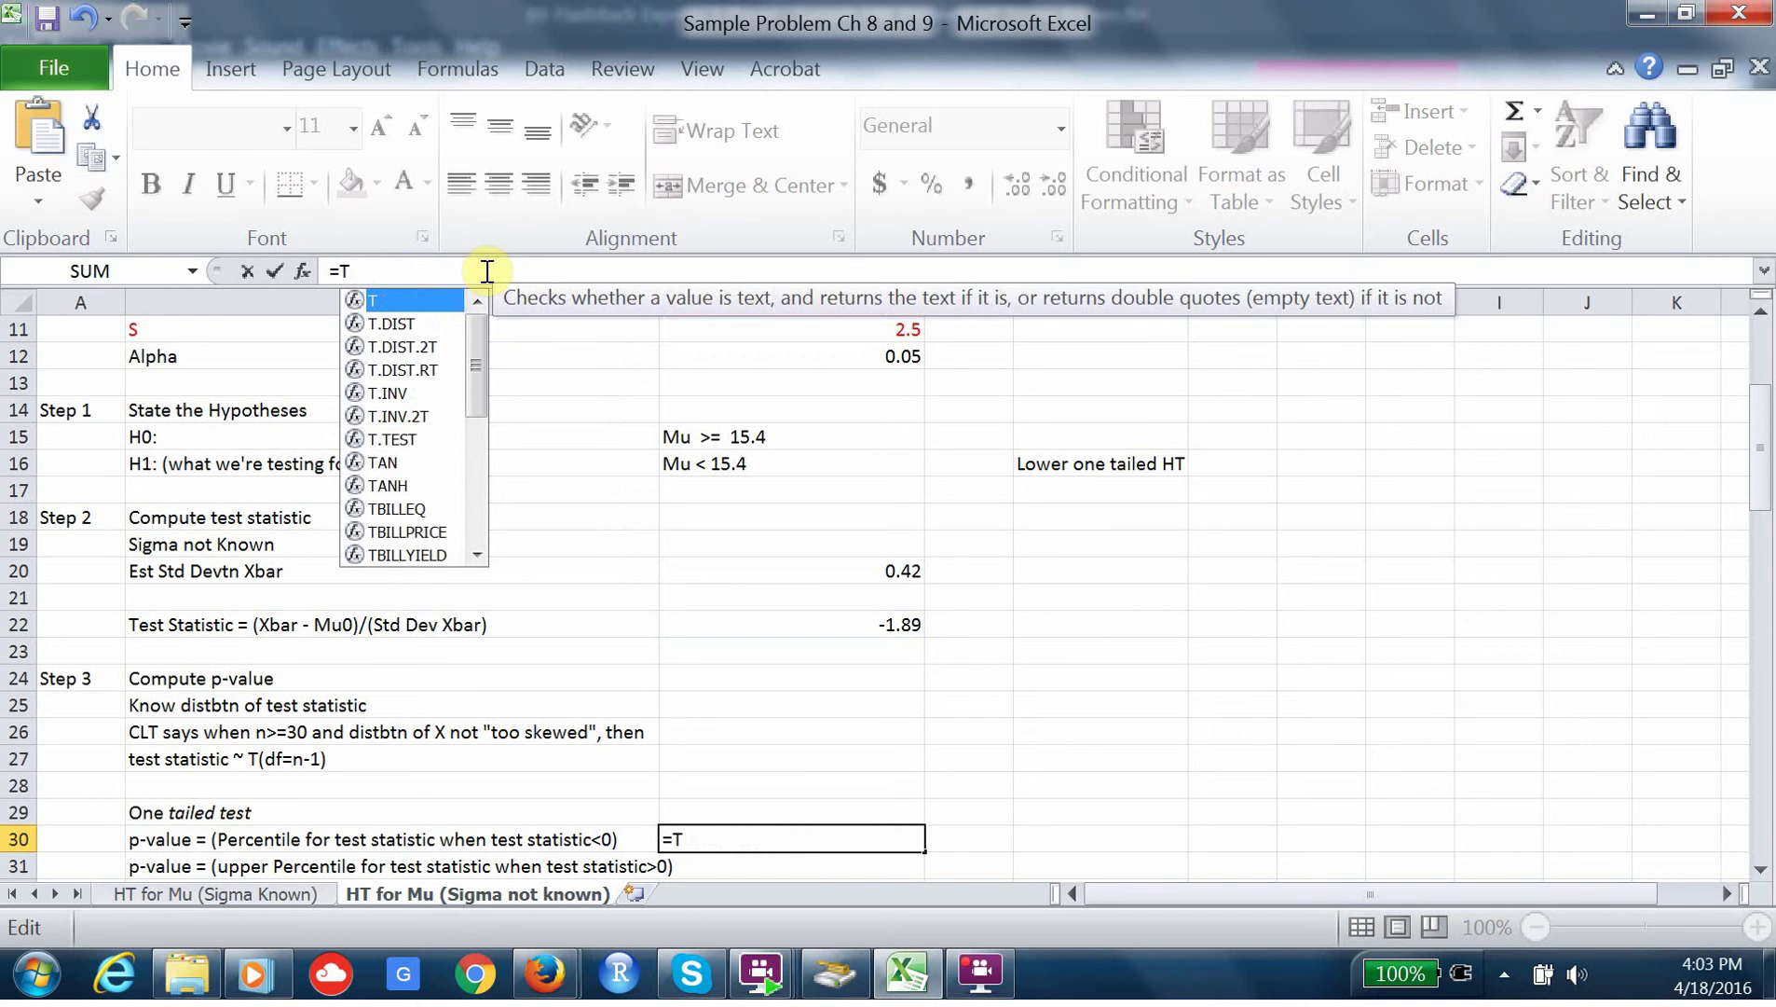
double_click(408, 323)
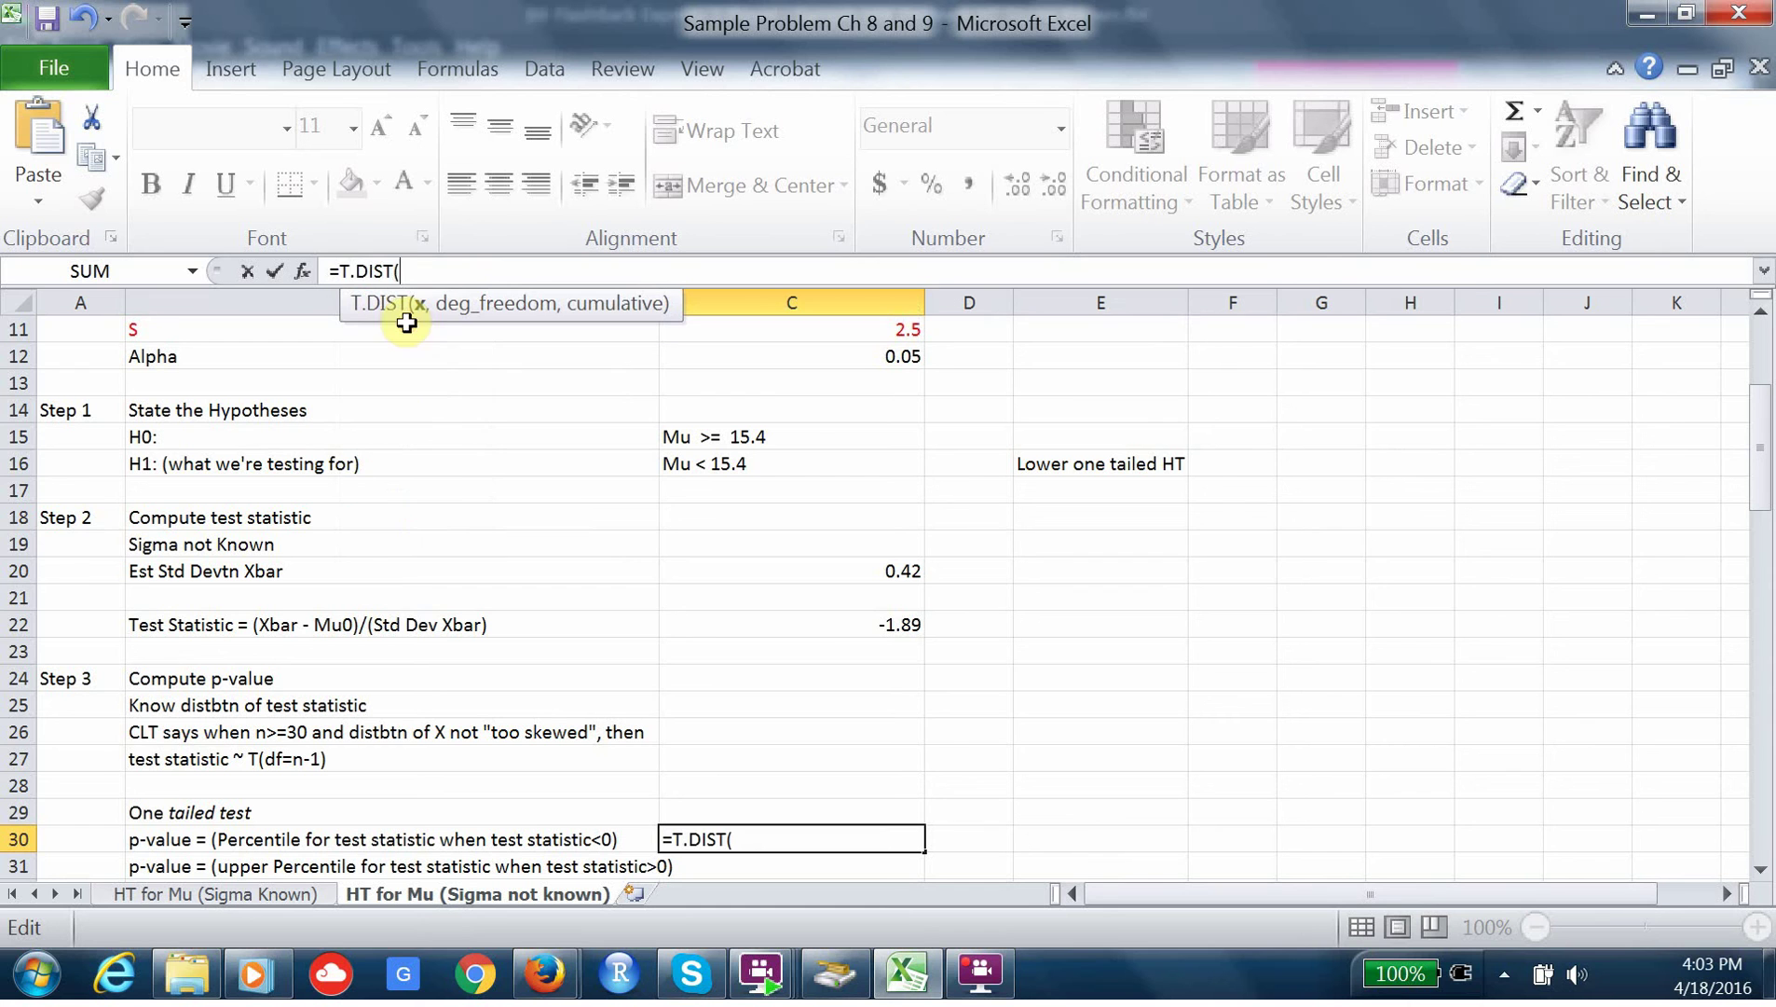
click(900, 628)
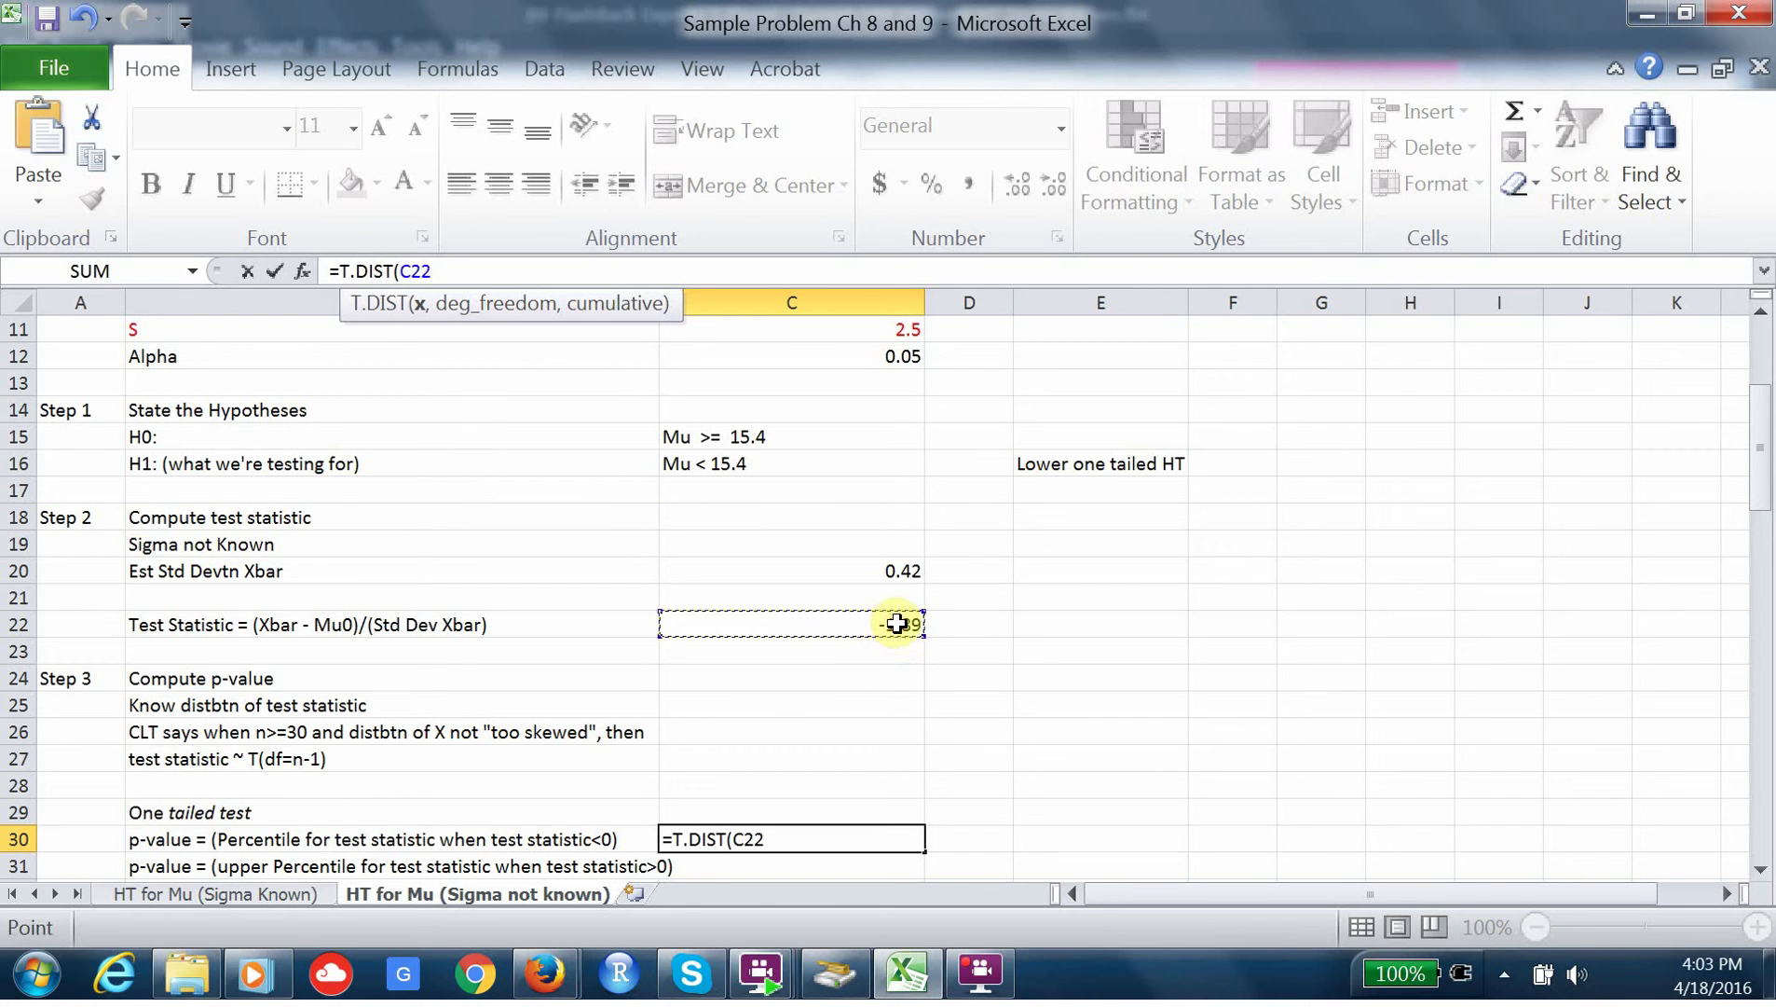
text(,)
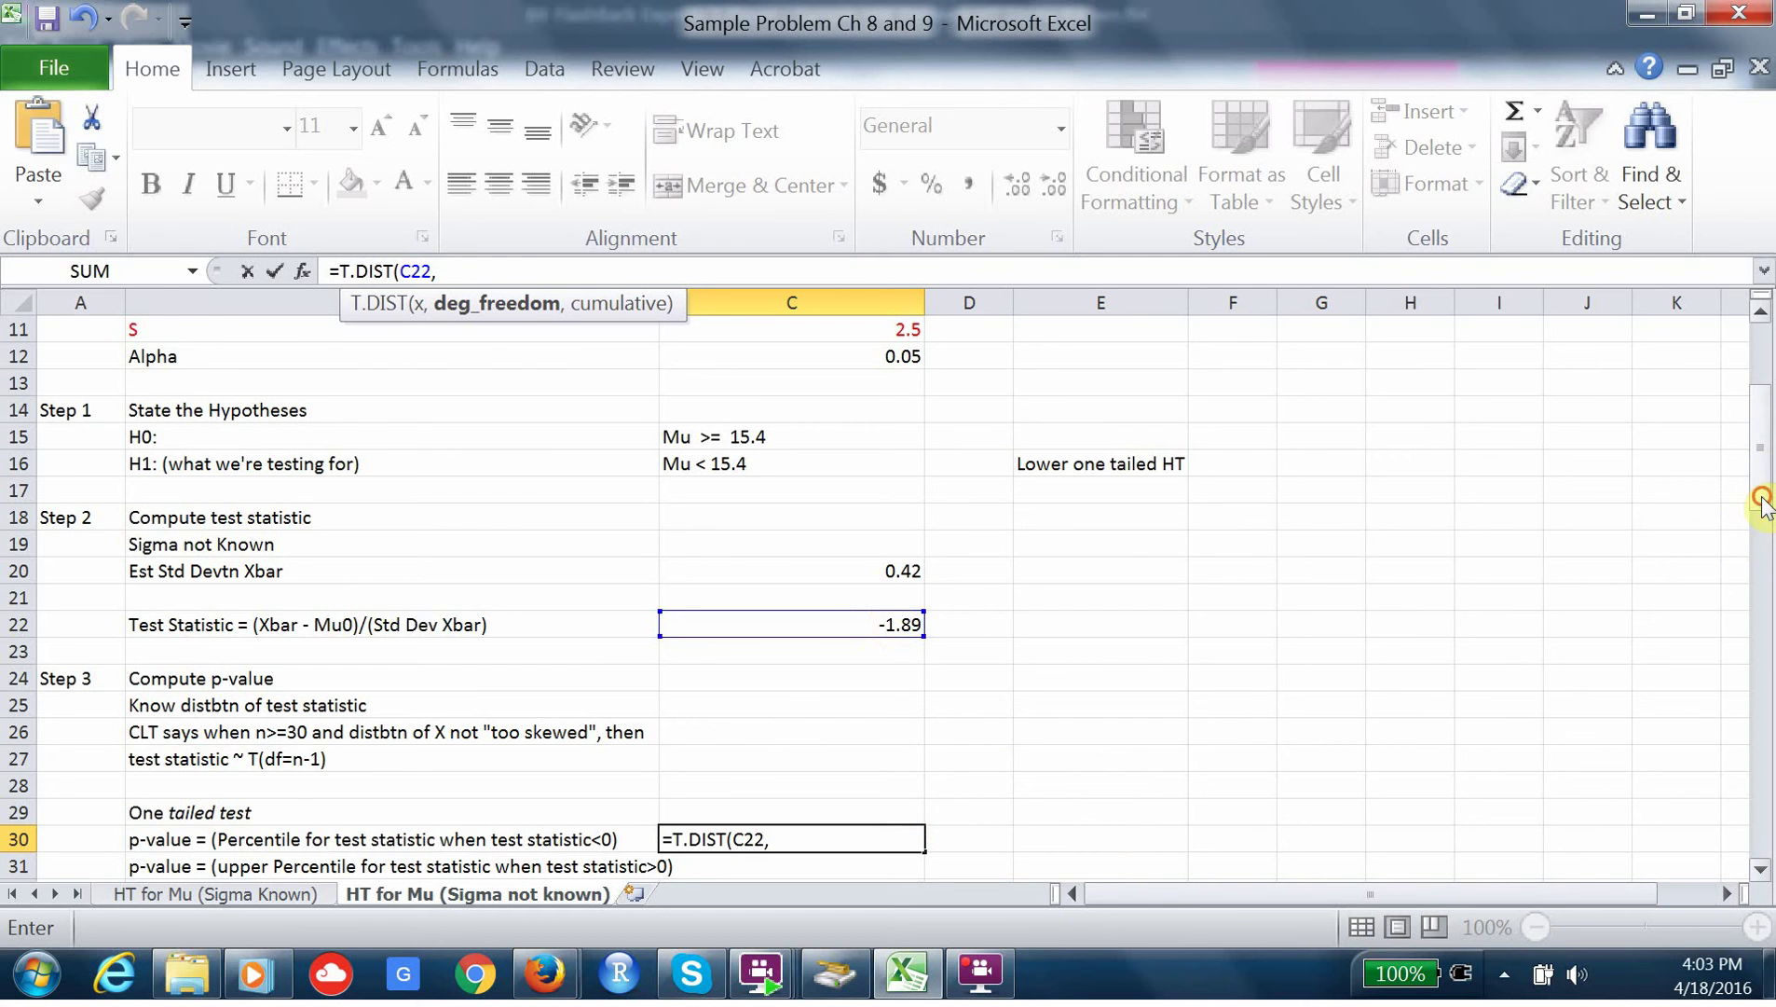
drag(1761, 485, 1761, 429)
click(903, 543)
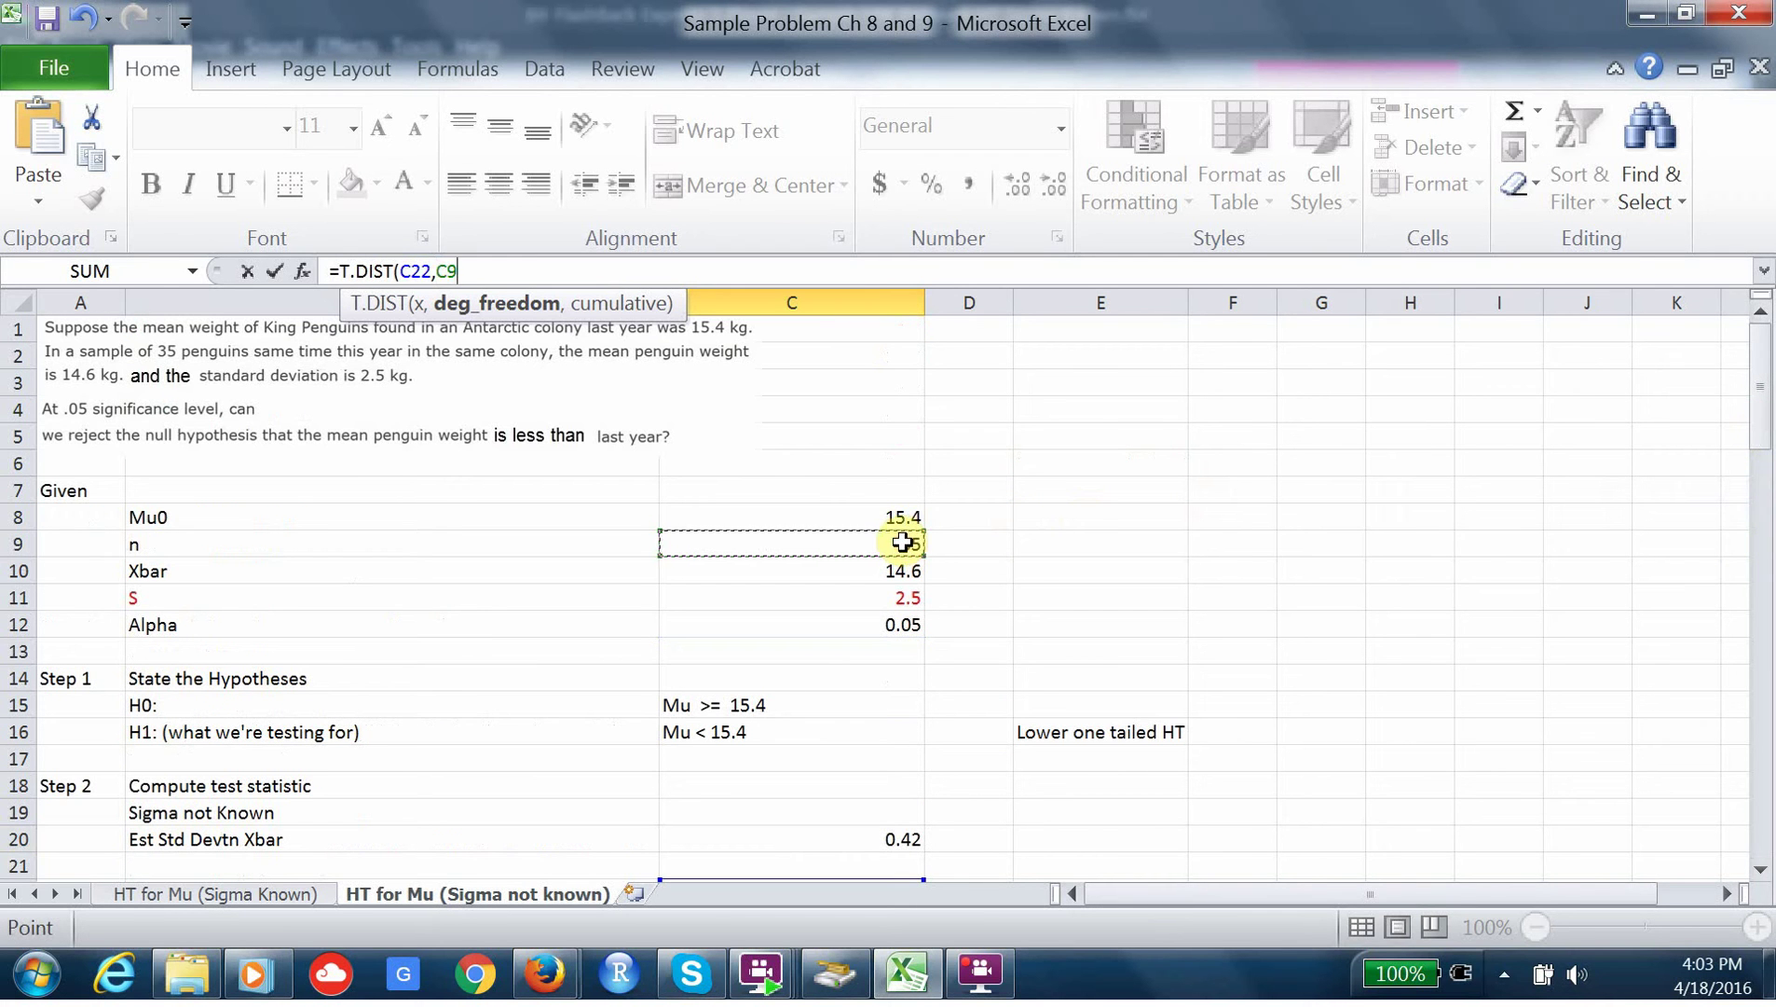
text(-1,)
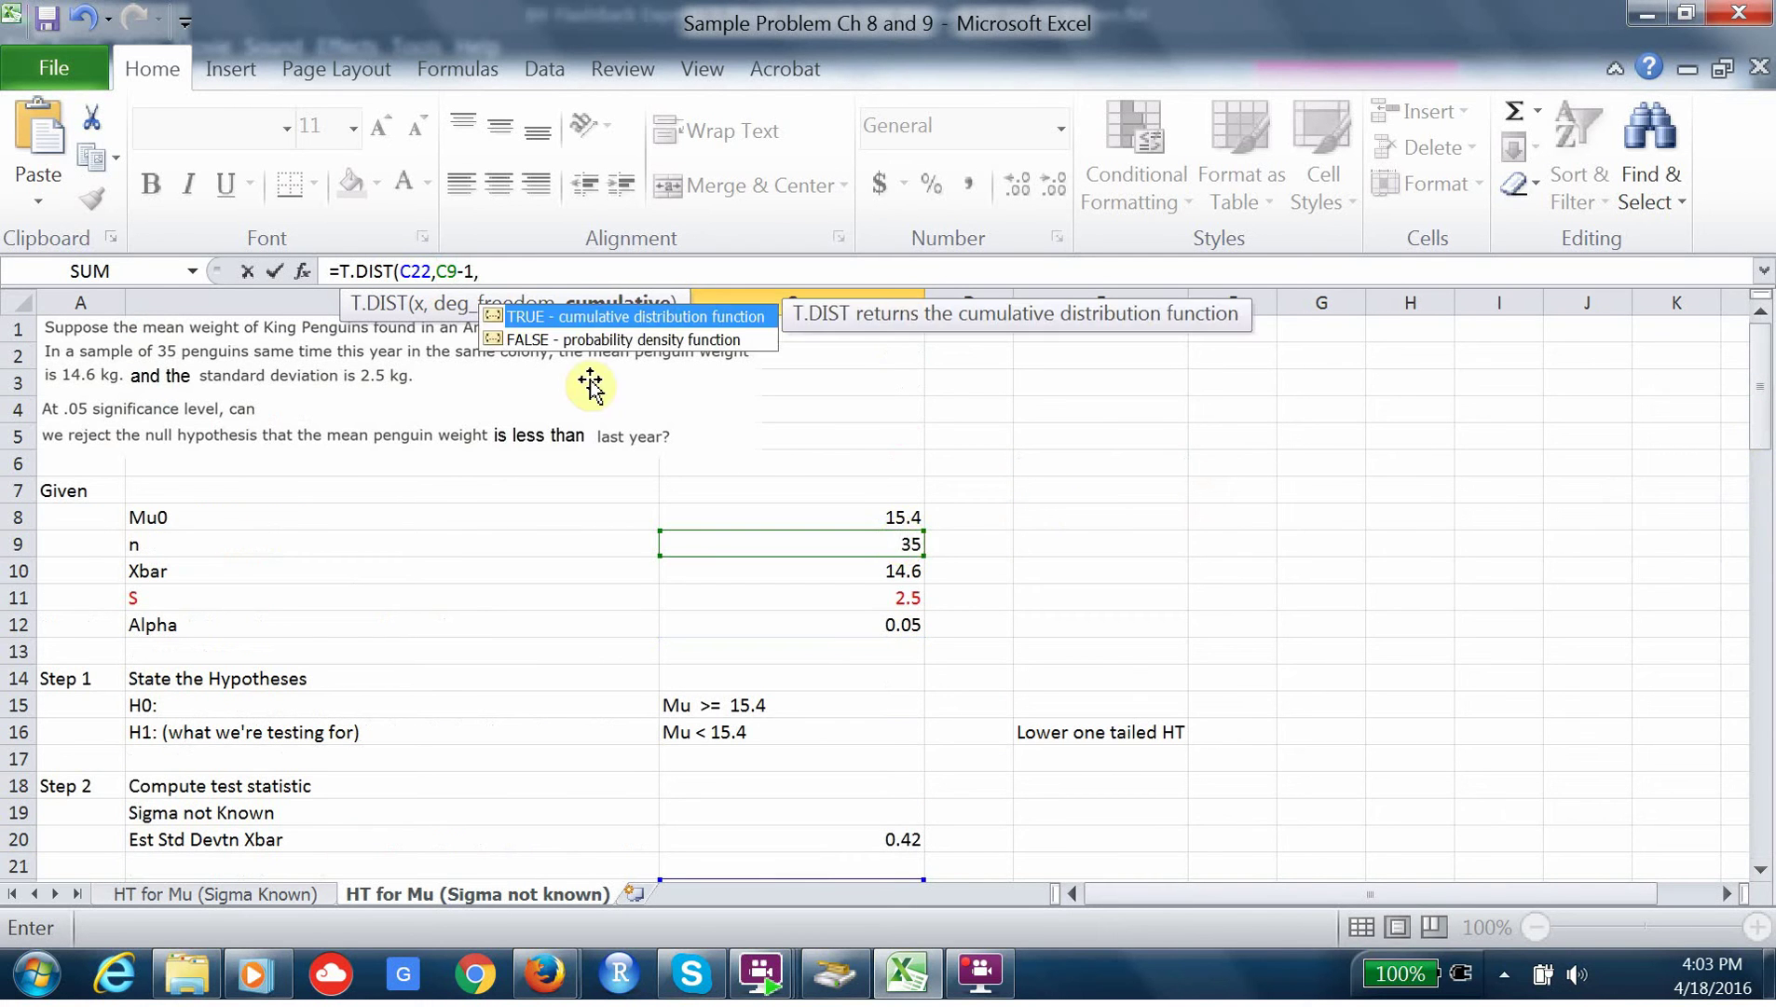
double_click(562, 316)
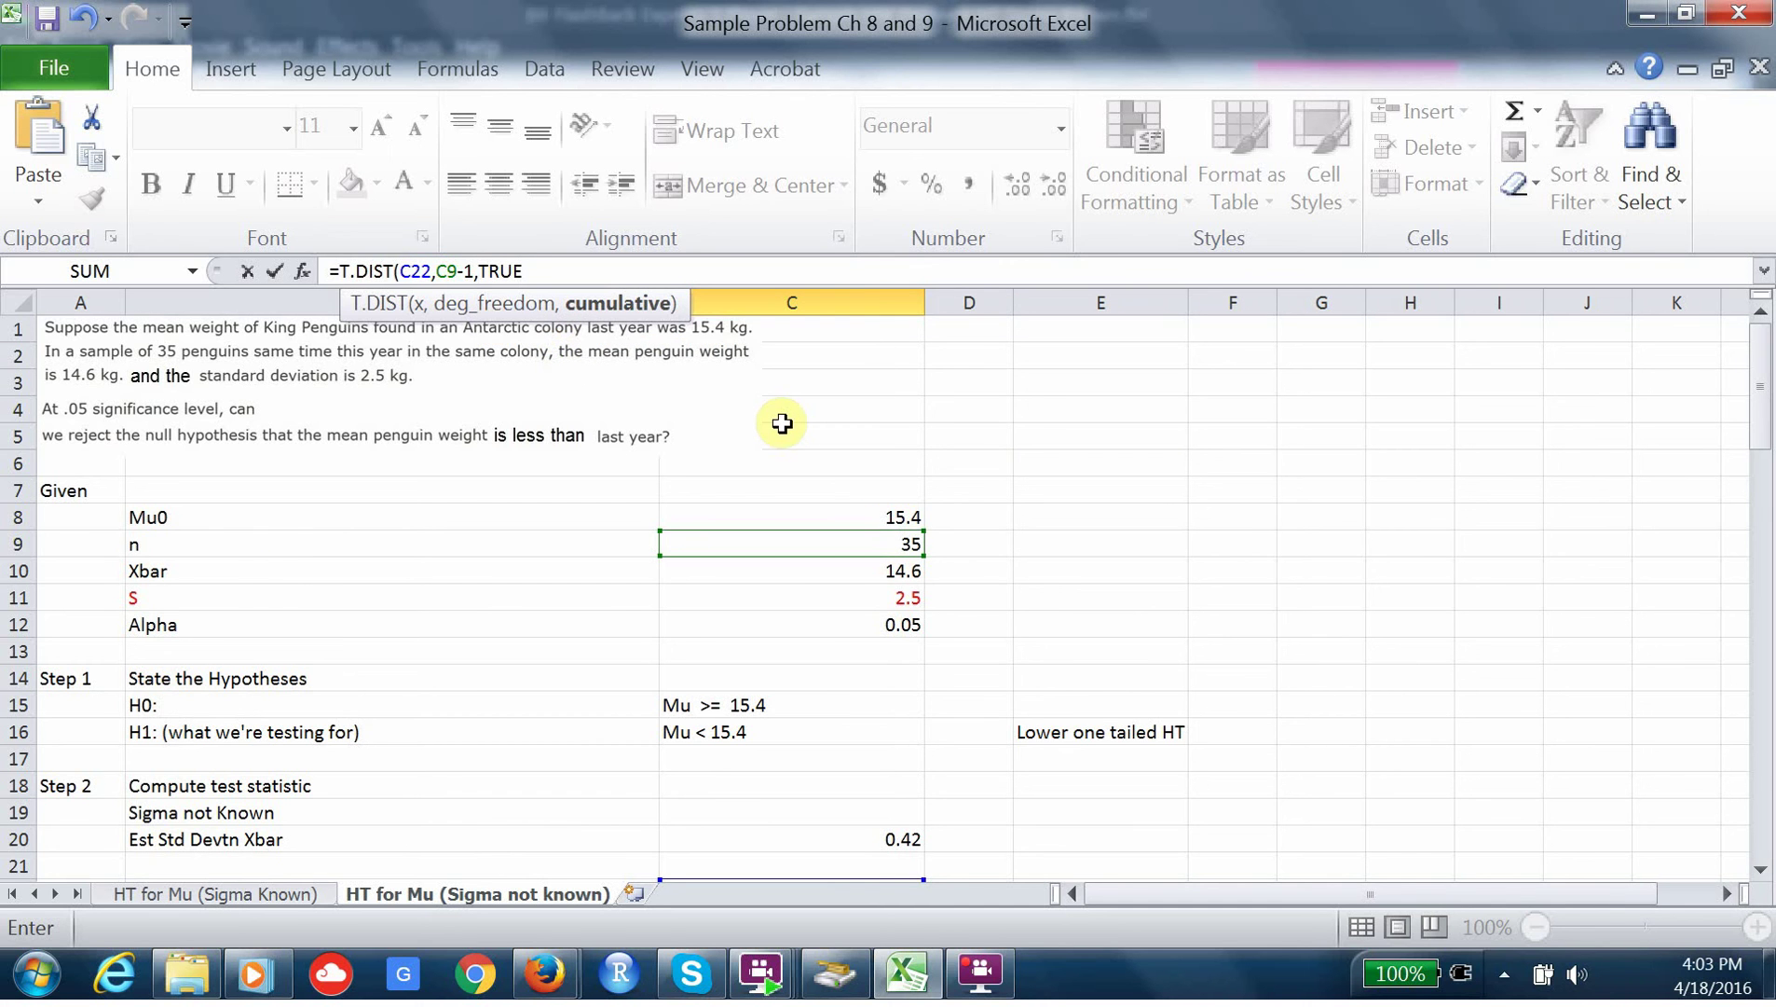
text())
key(Return)
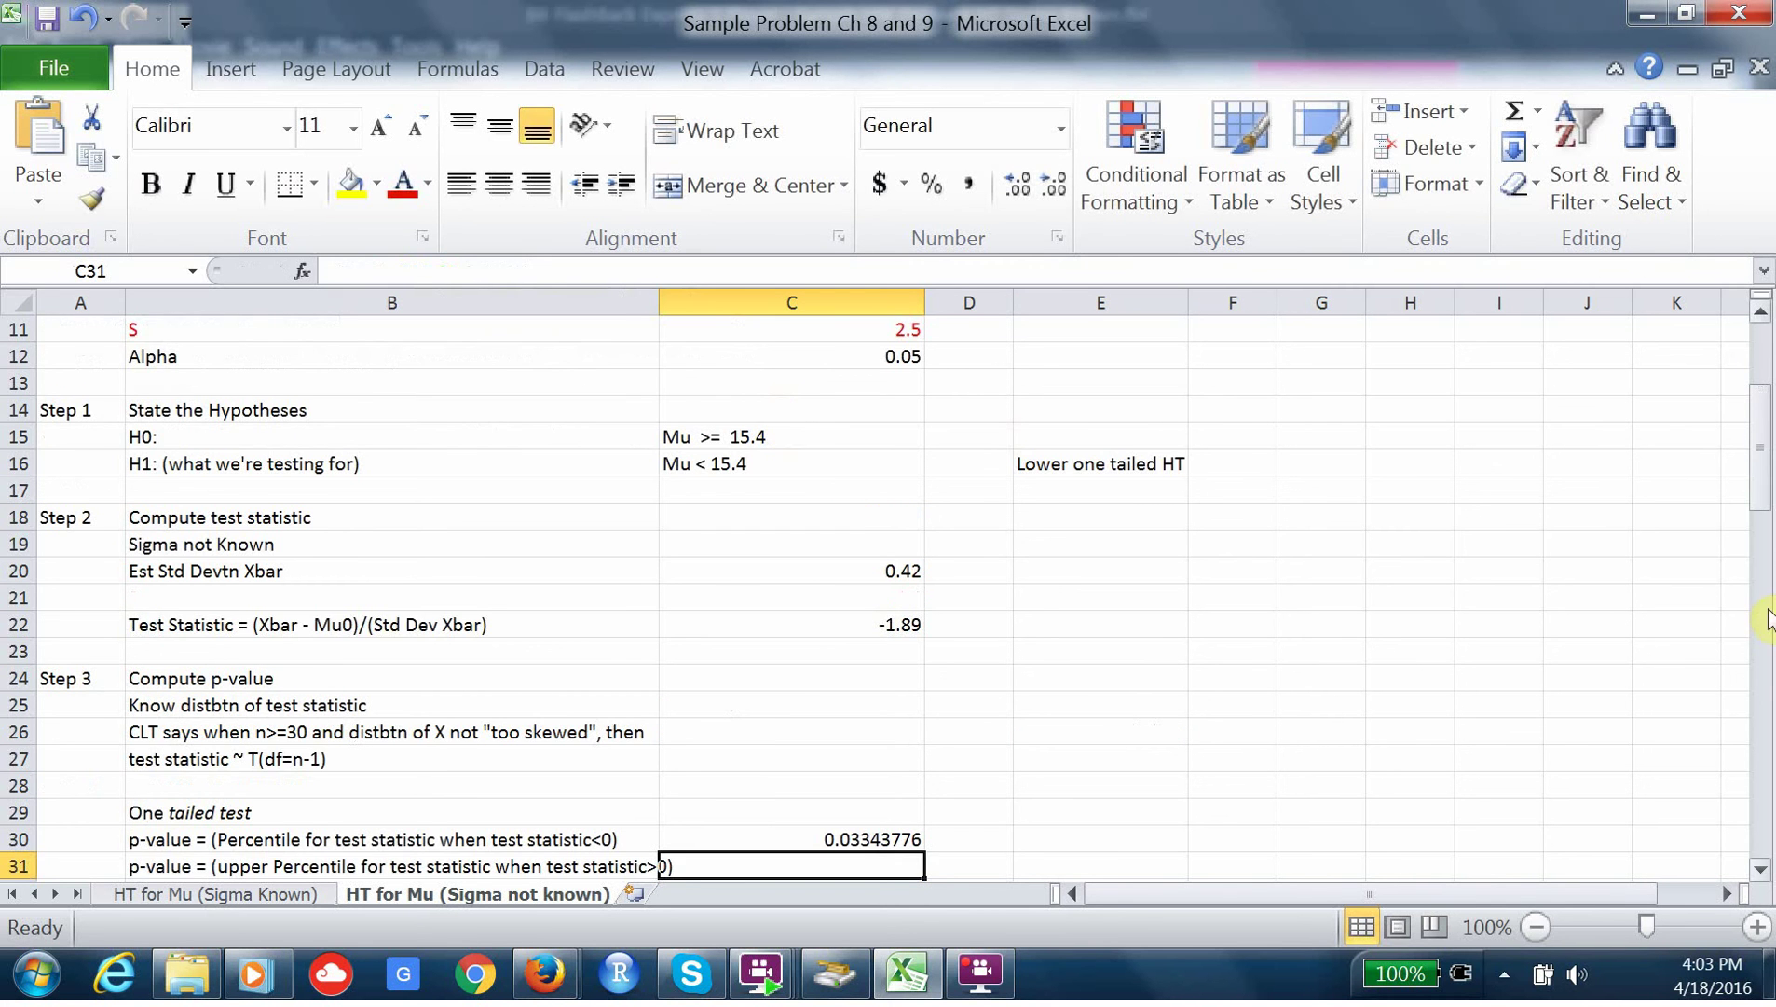
- Enter TRUE in C34 and clear the TRUE entry from C35
drag(1761, 501, 1761, 524)
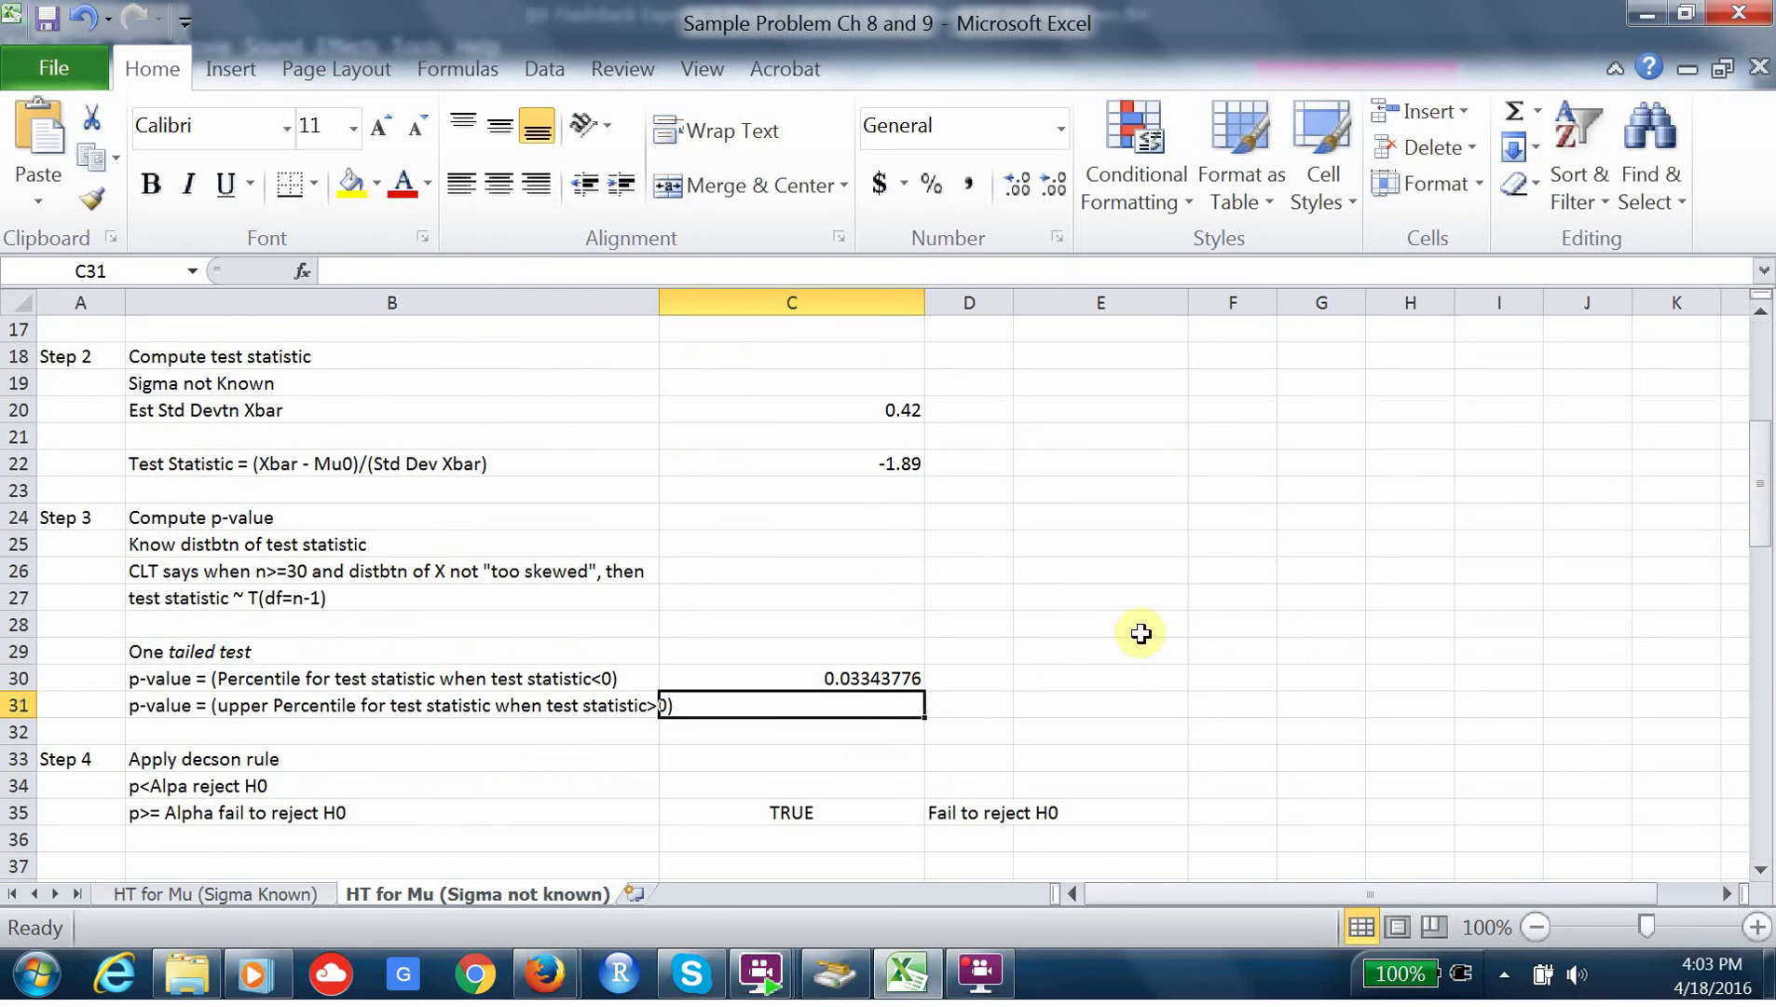
click(896, 672)
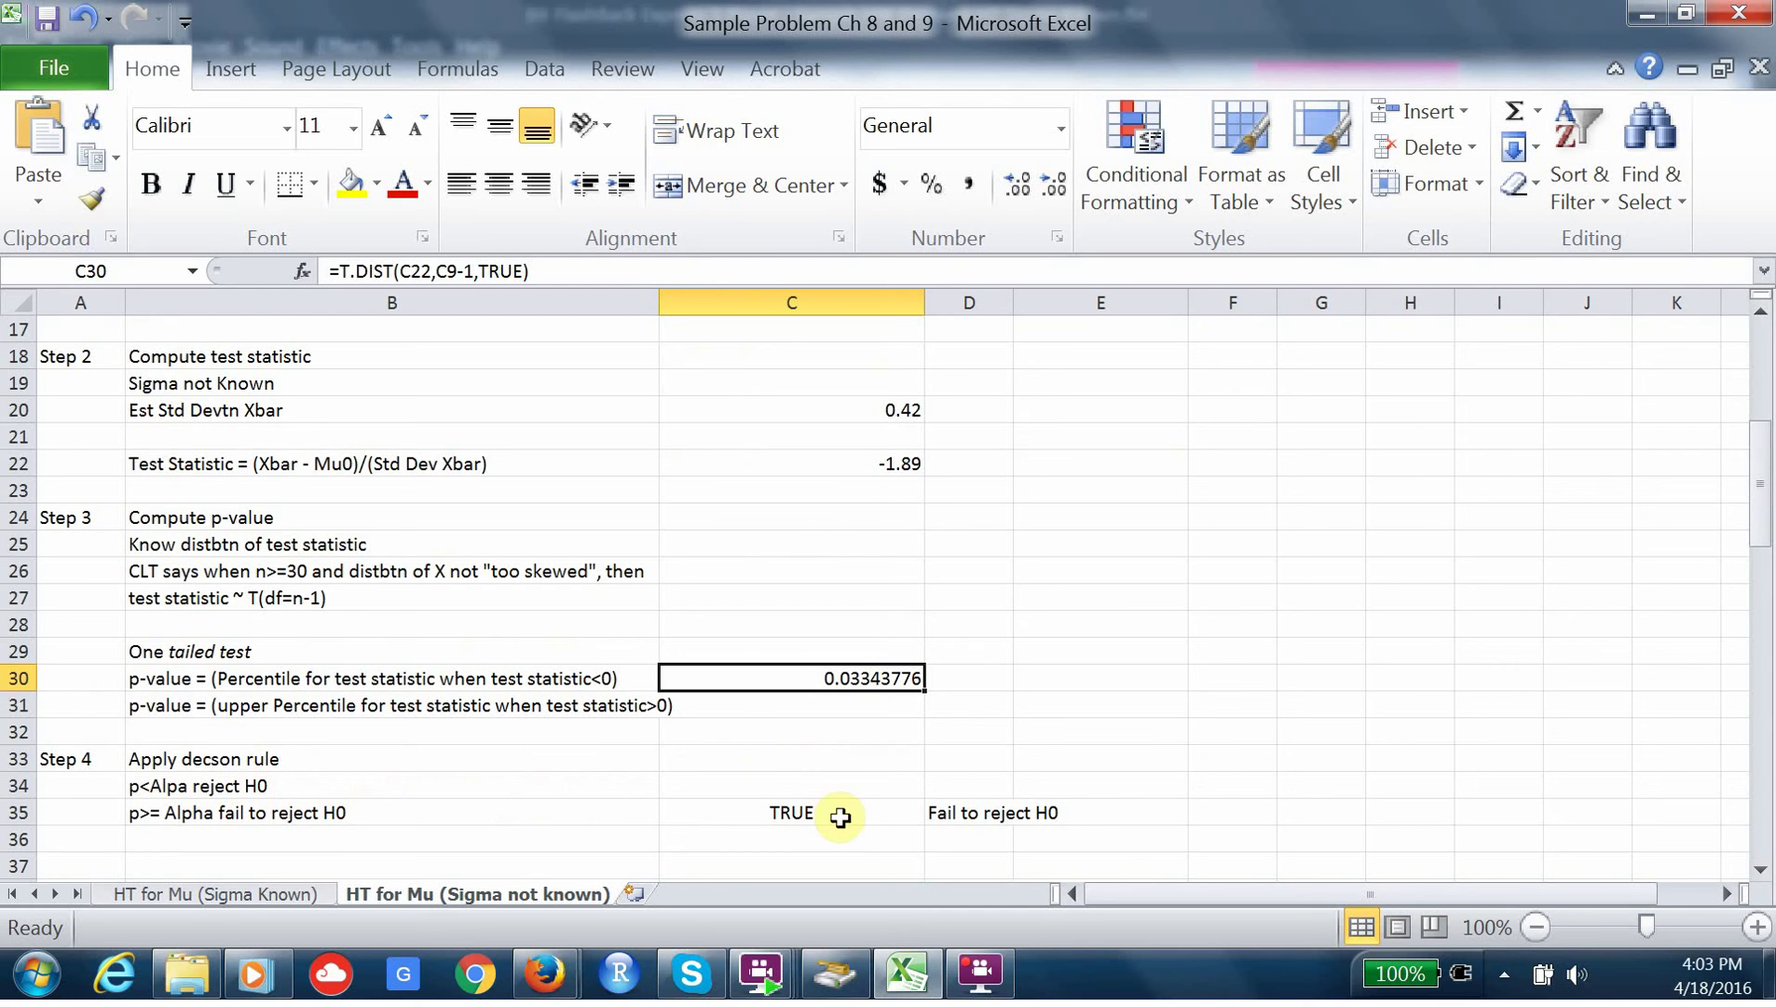
click(781, 787)
text(TRUE)
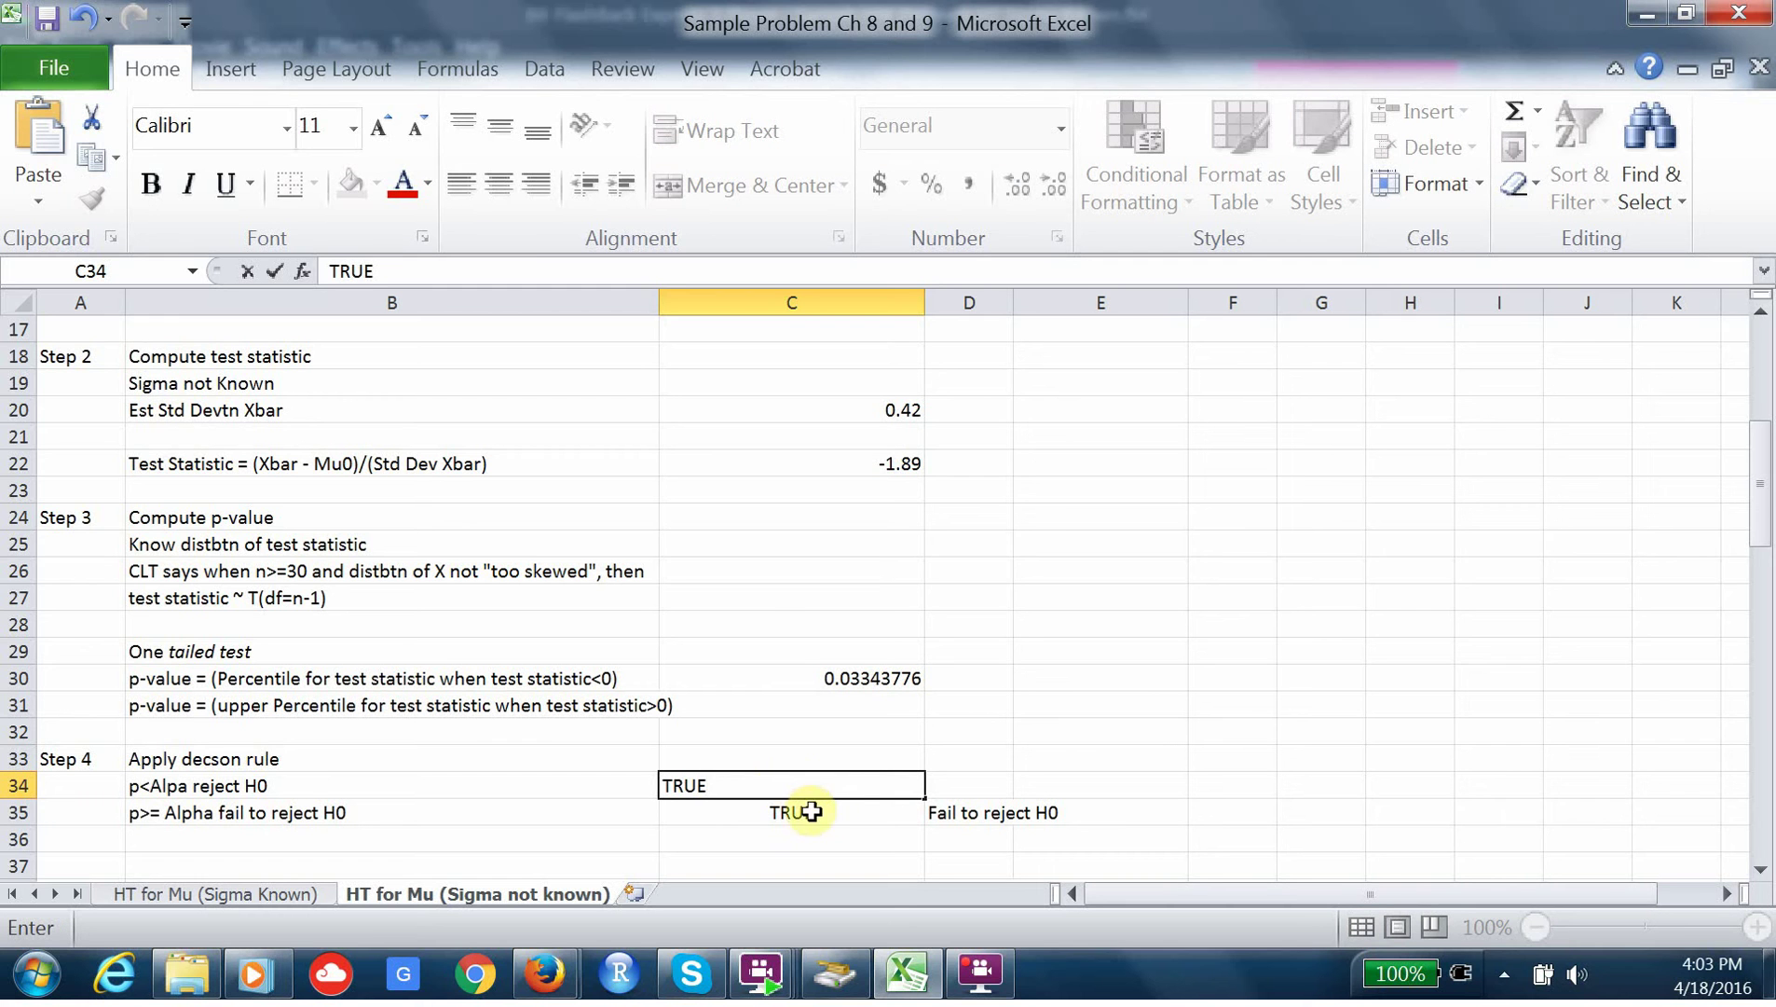
click(810, 811)
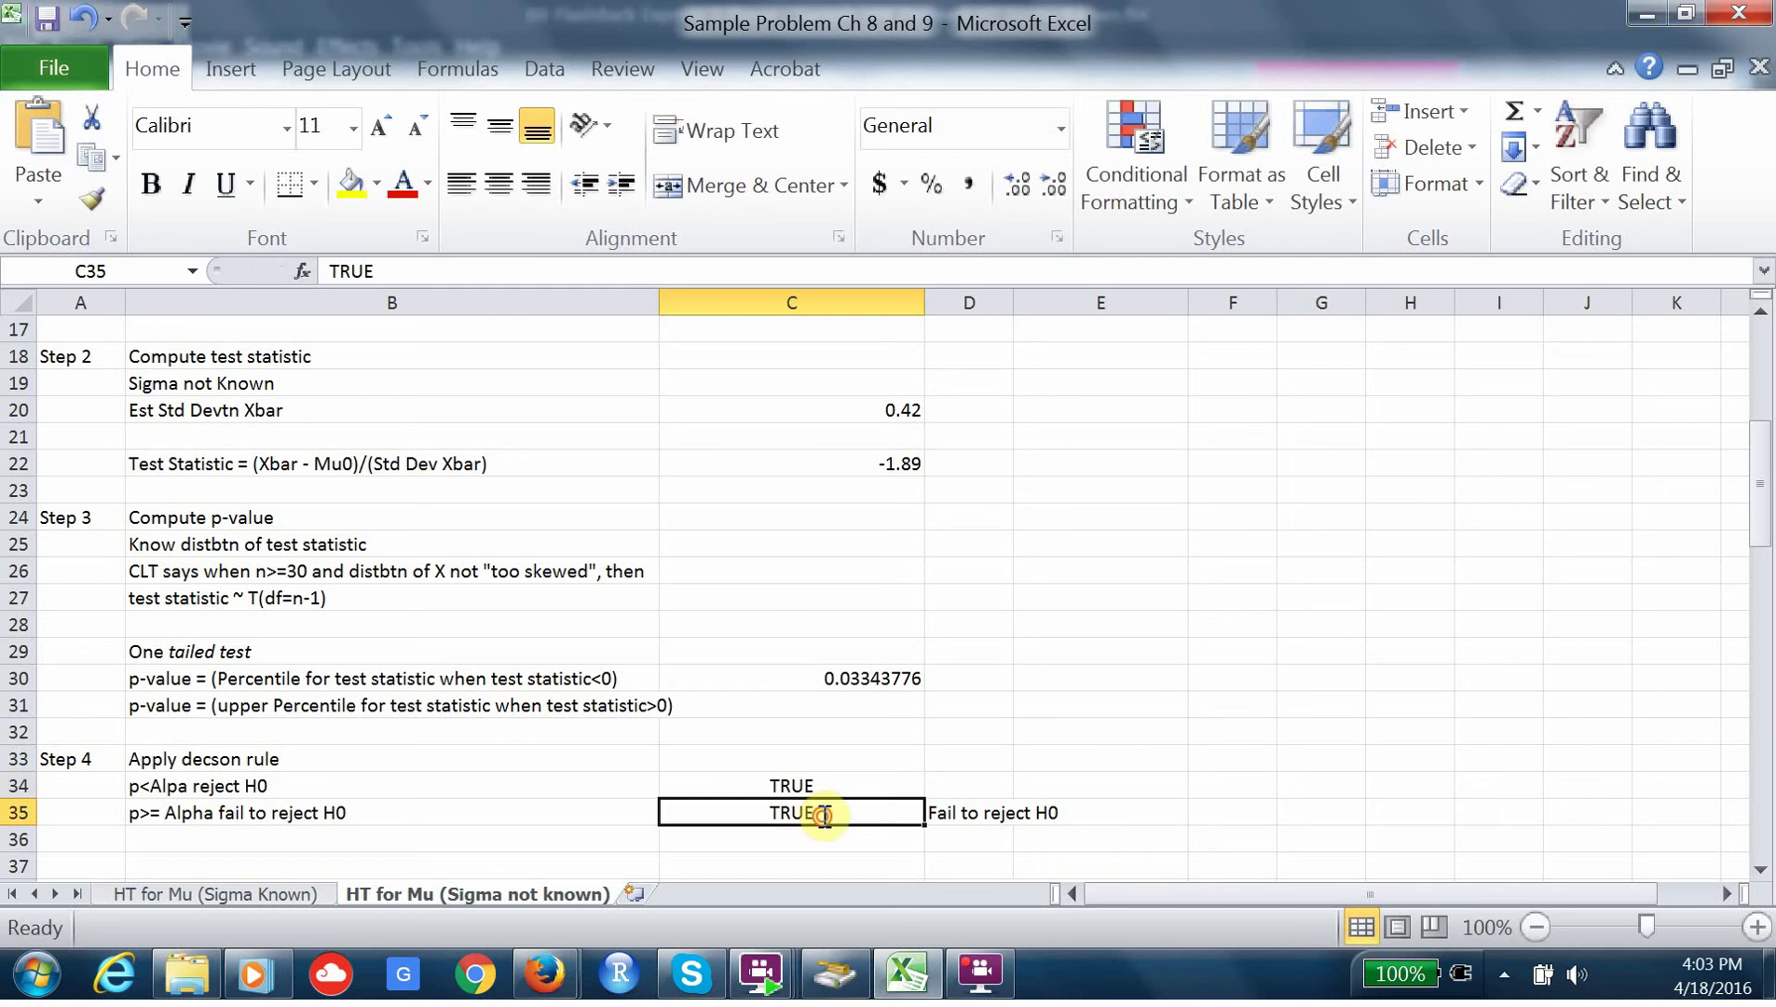
double_click(811, 811)
double_click(718, 807)
key(BackSpace)
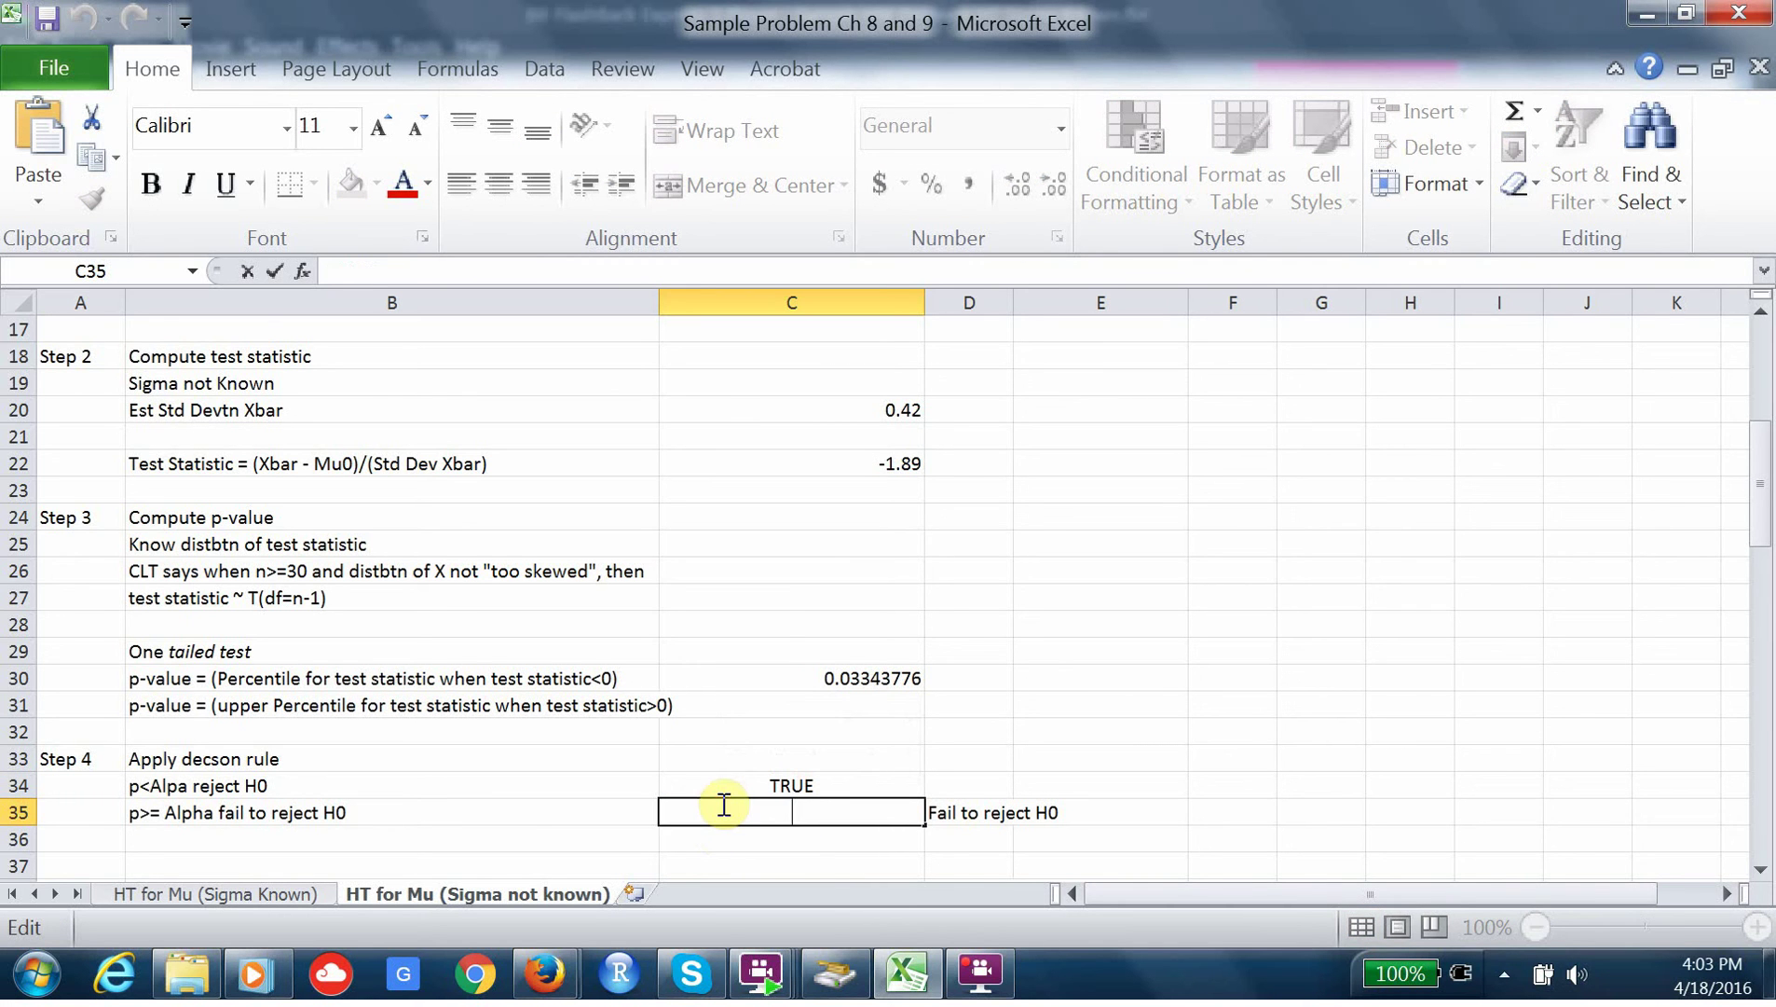
- Autofit column D and enter 'Reject H0' in D34
click(1003, 303)
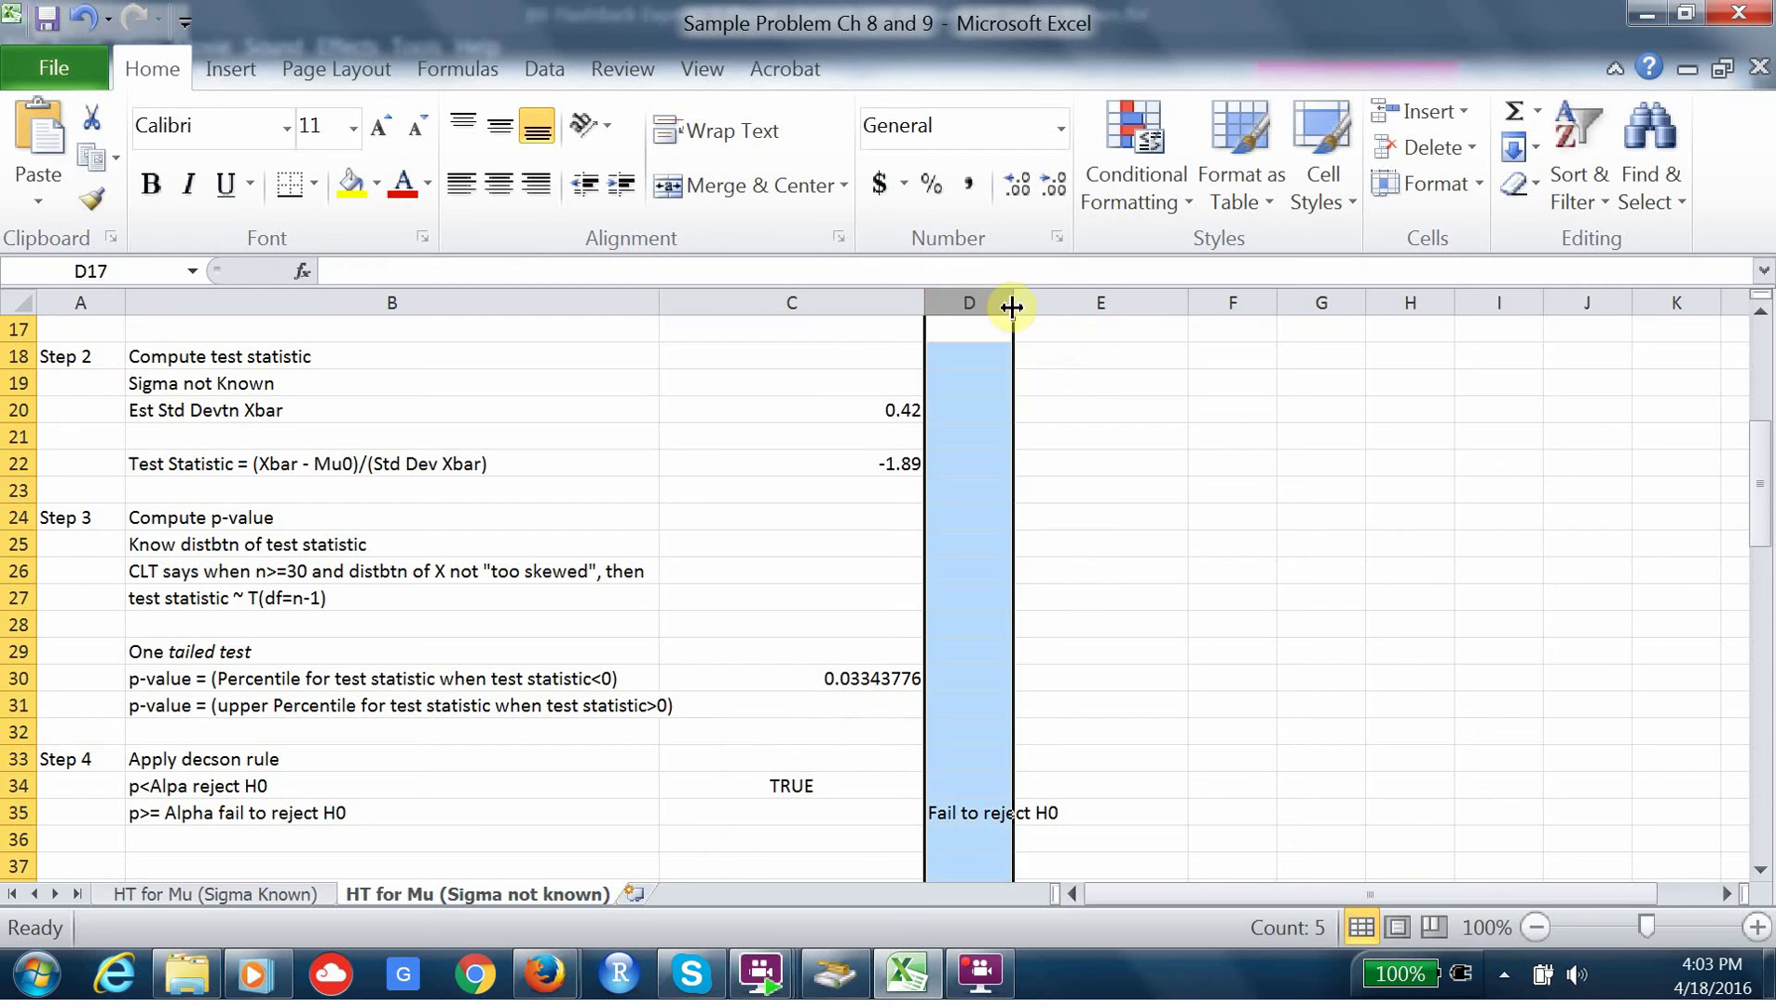
double_click(1015, 303)
click(1045, 407)
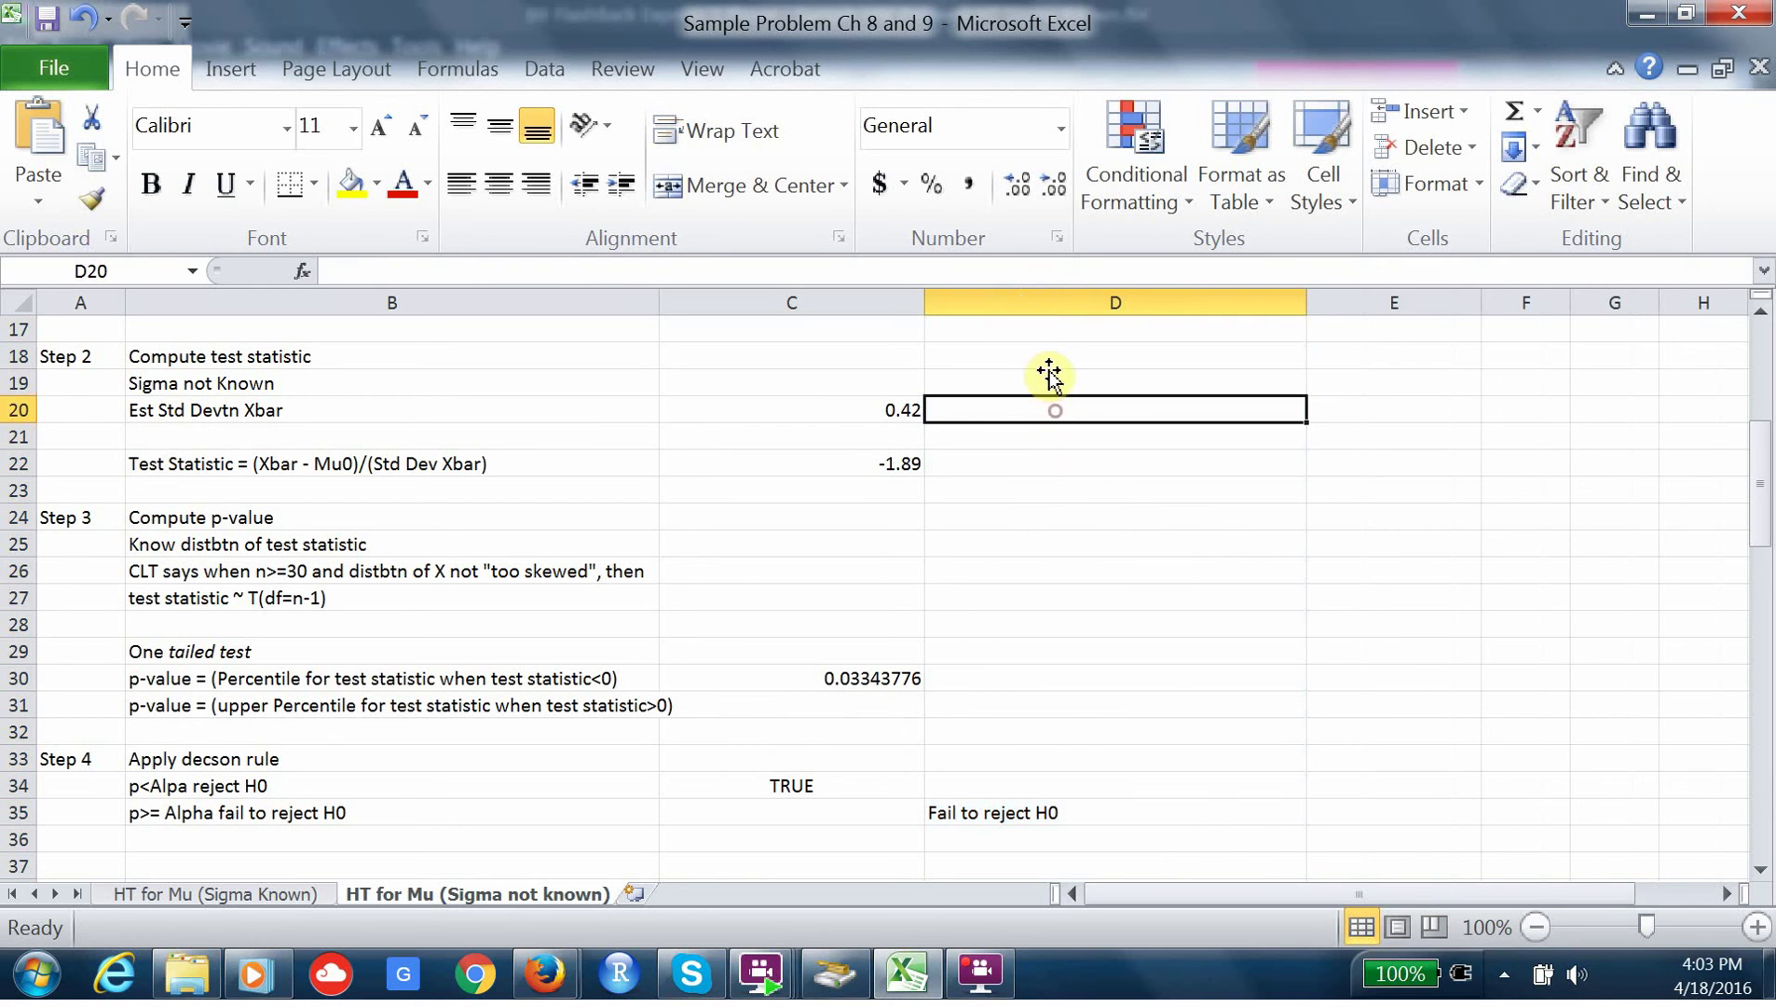
click(971, 787)
text(Reject H0)
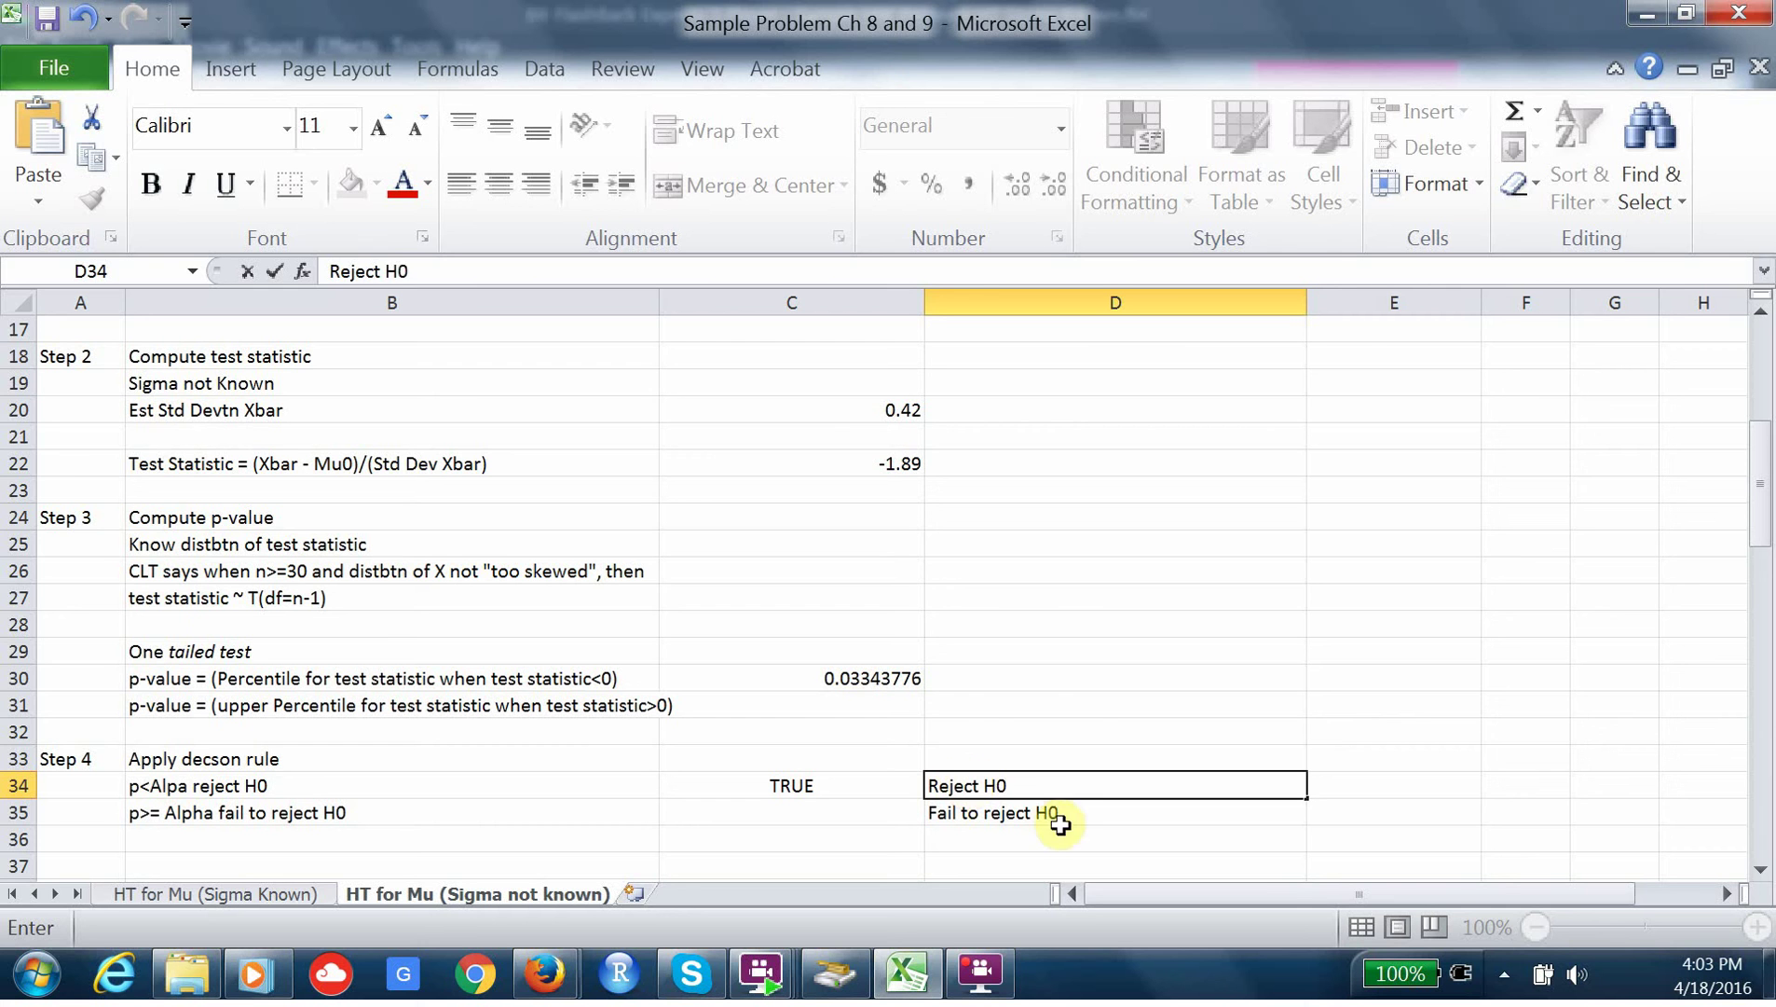
click(1059, 816)
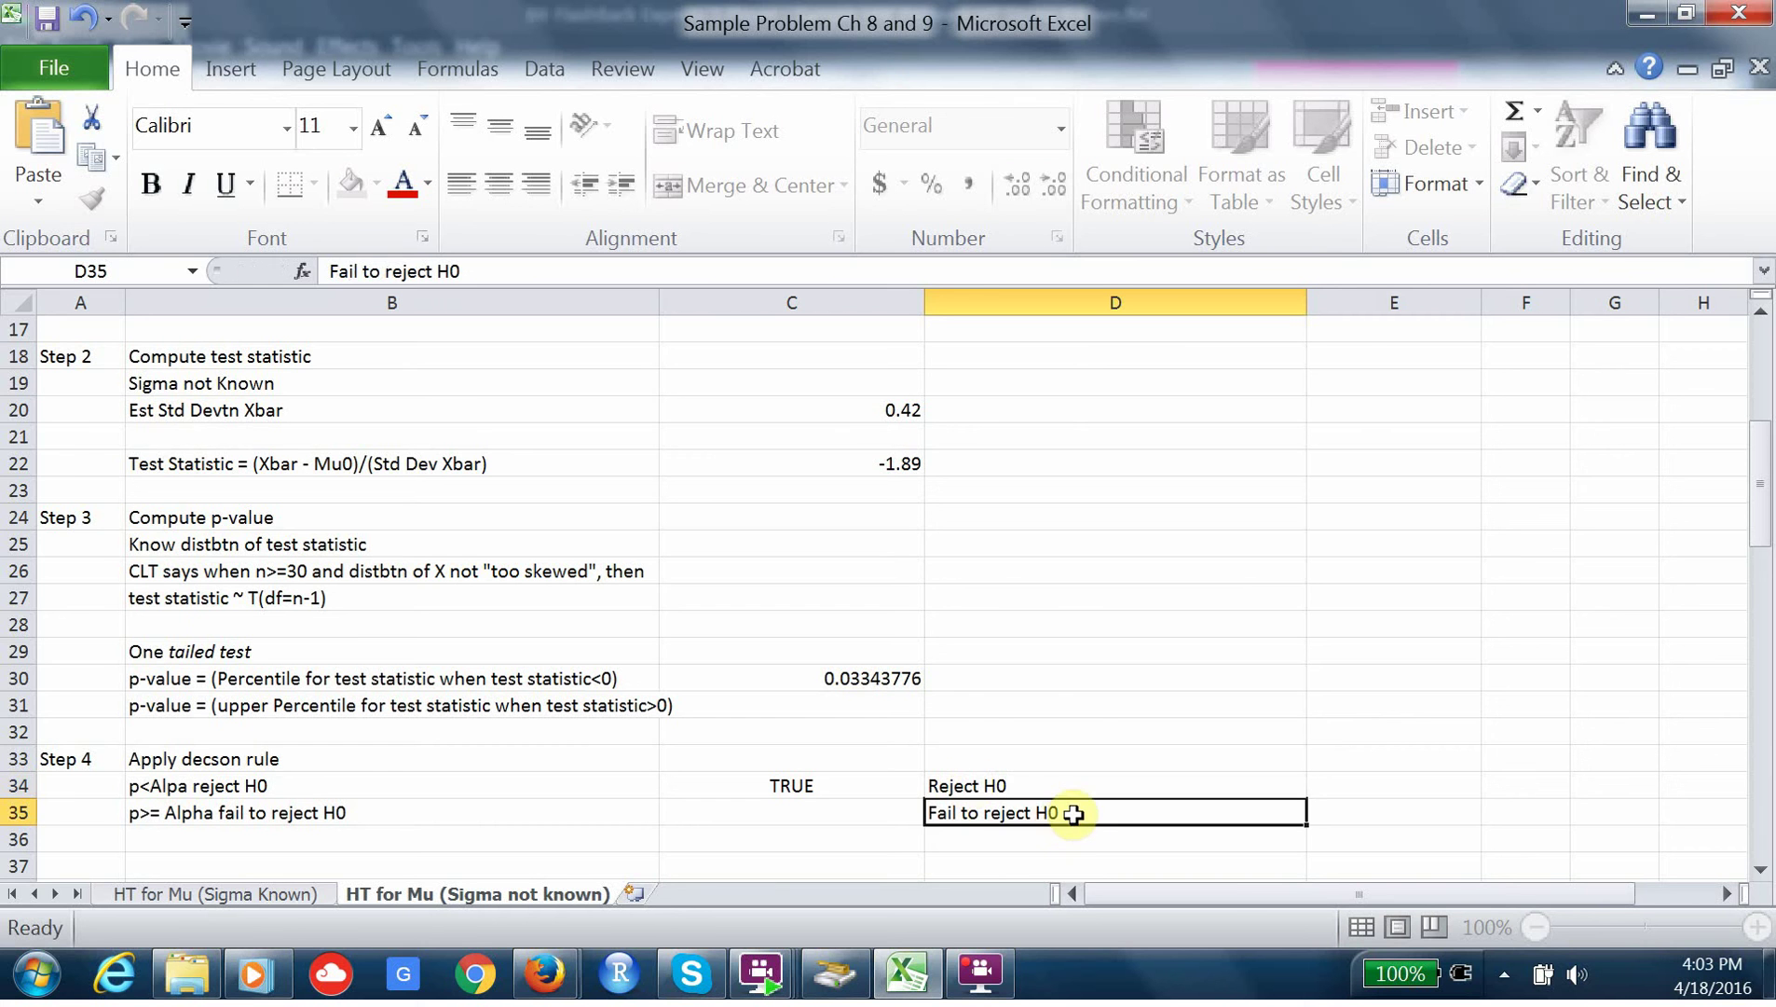
- Delete the 'Fail to reject H0' text from D35
double_click(1063, 813)
drag(1070, 813, 906, 809)
key(BackSpace)
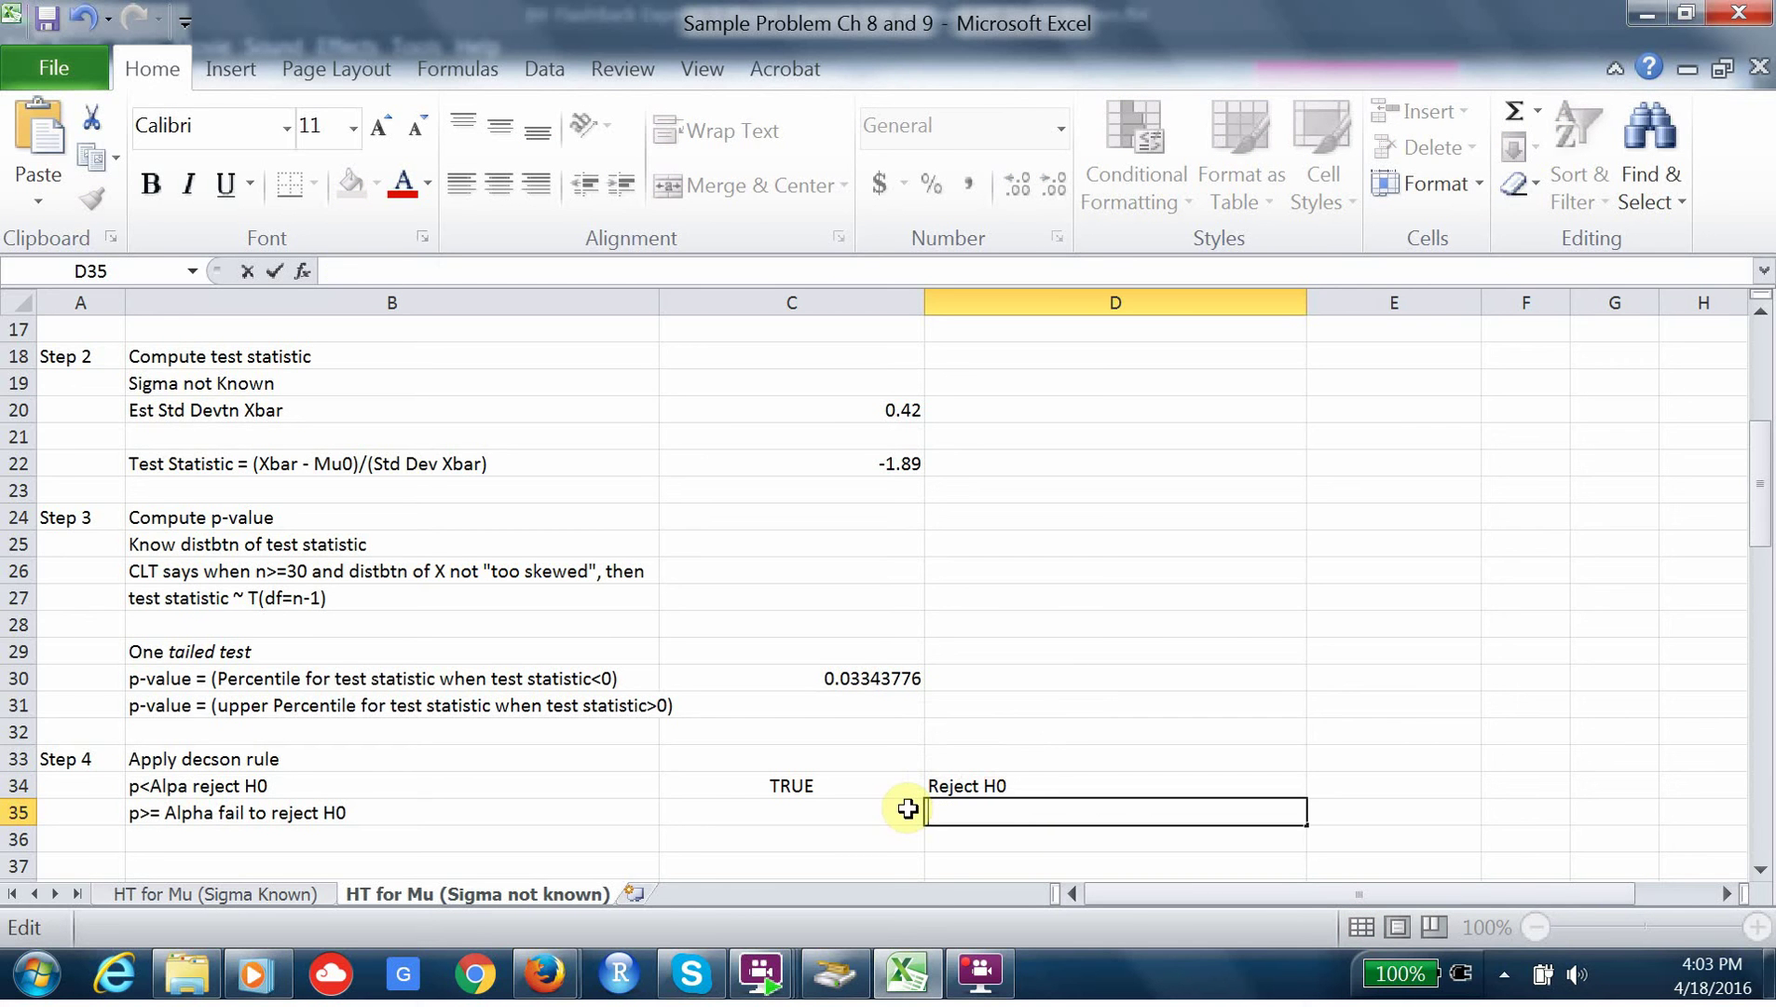
- Delete the 'find there is not sufficient evidence' phrase from the conclusion in D39
drag(1756, 512, 1756, 585)
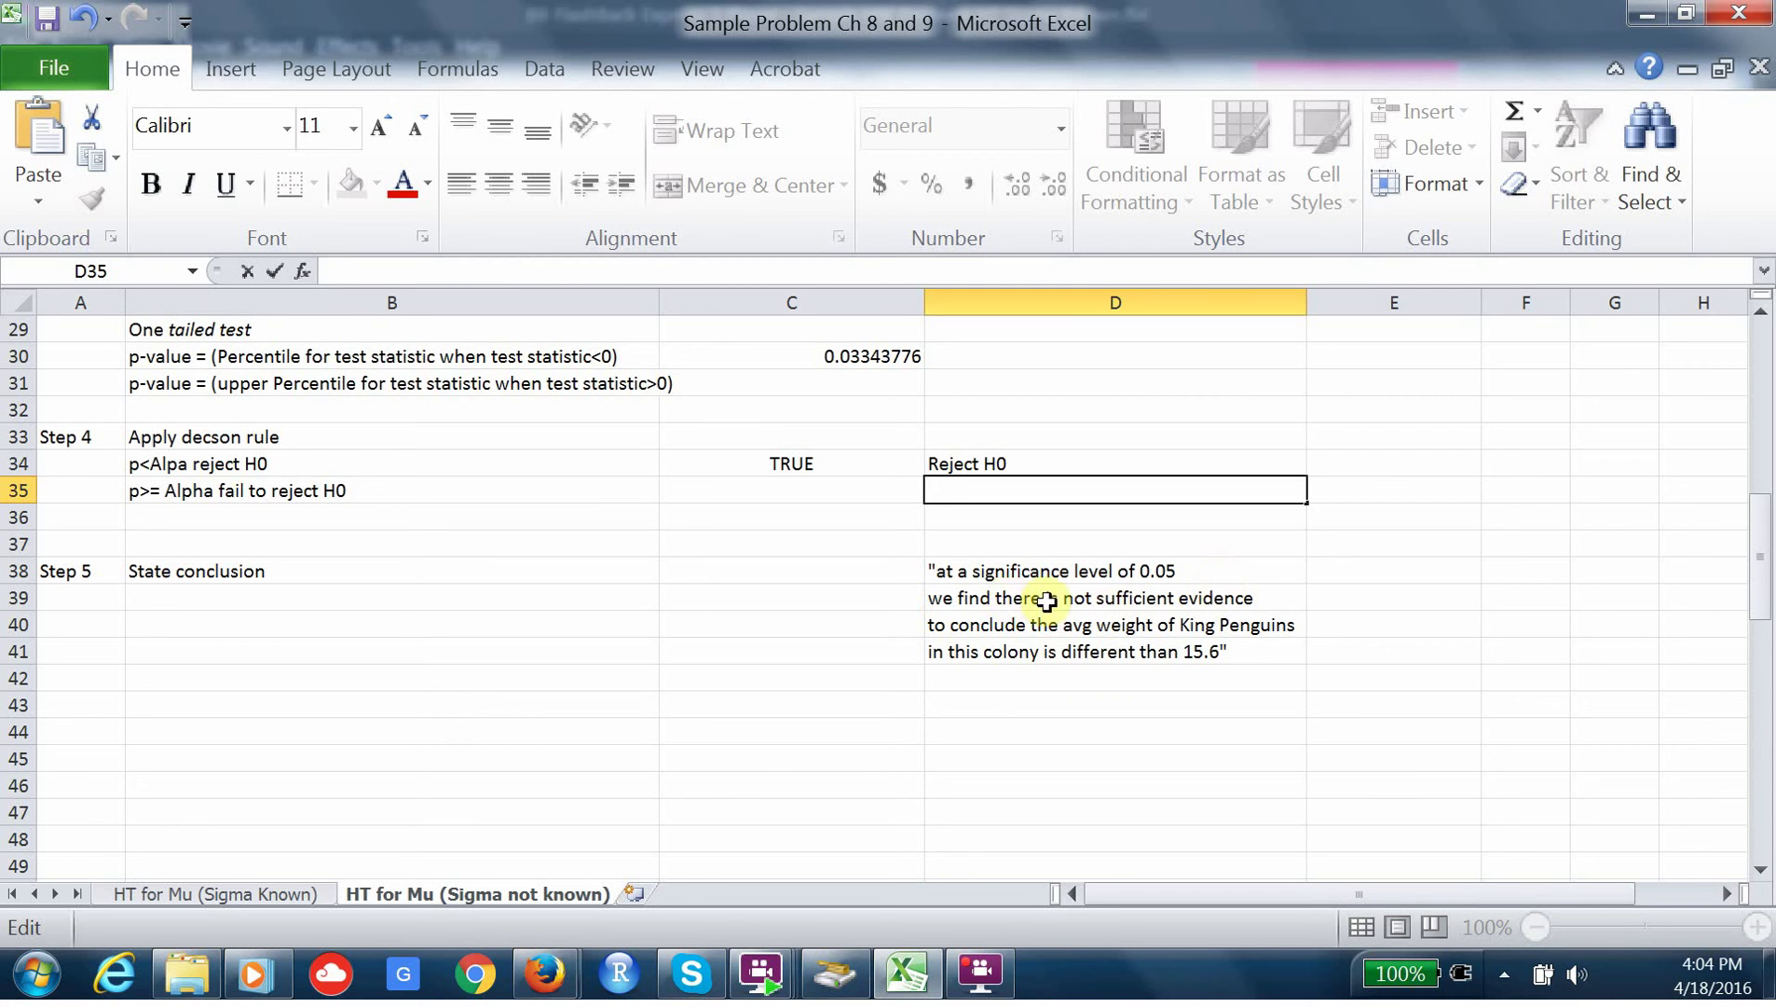
click(1014, 600)
double_click(1014, 599)
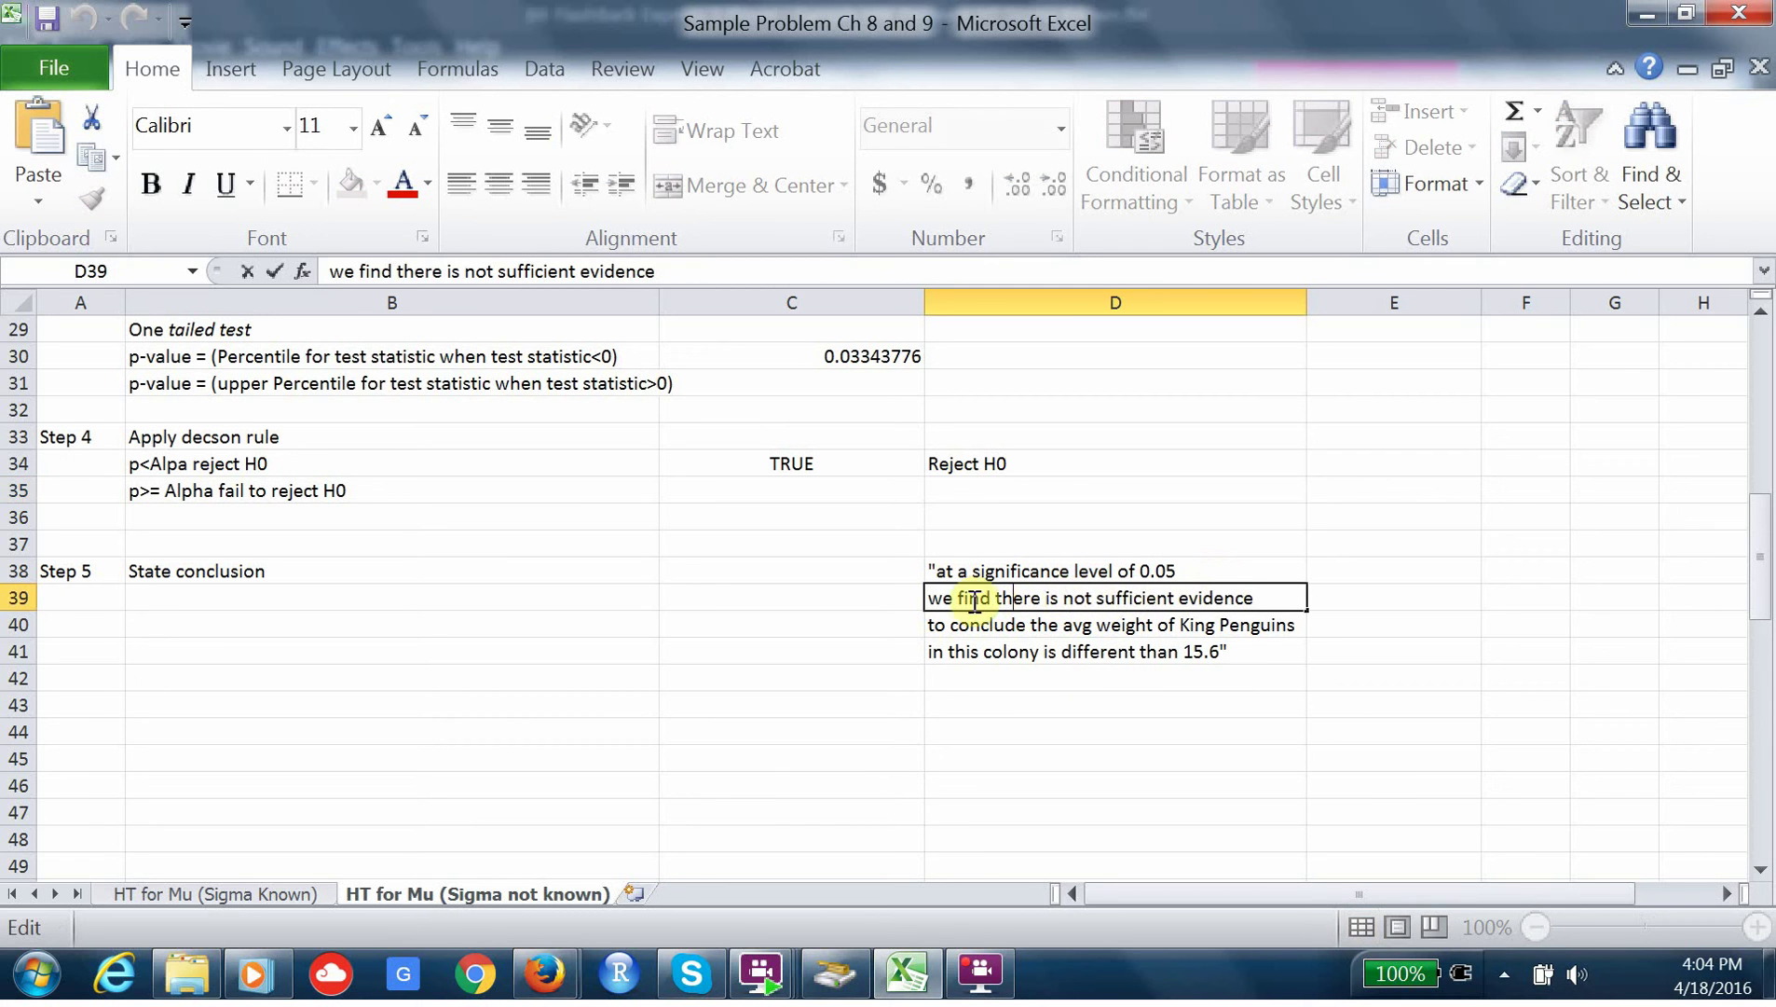
drag(958, 597, 1275, 594)
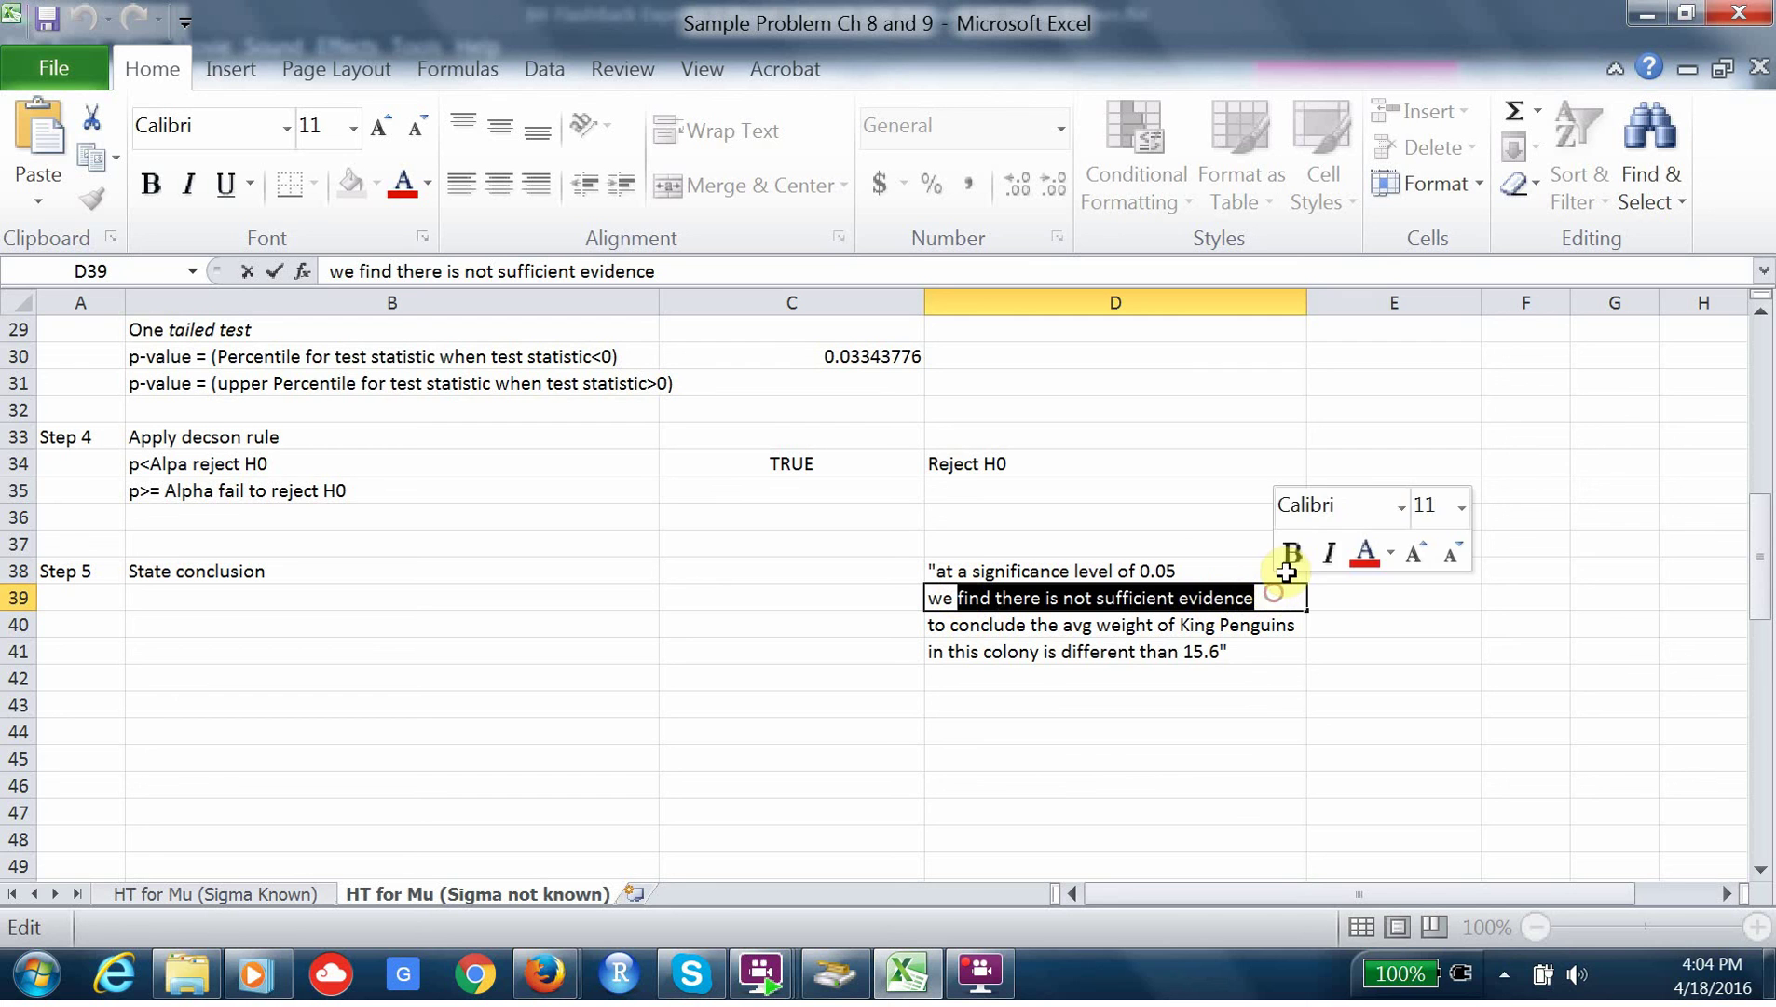
key(BackSpace)
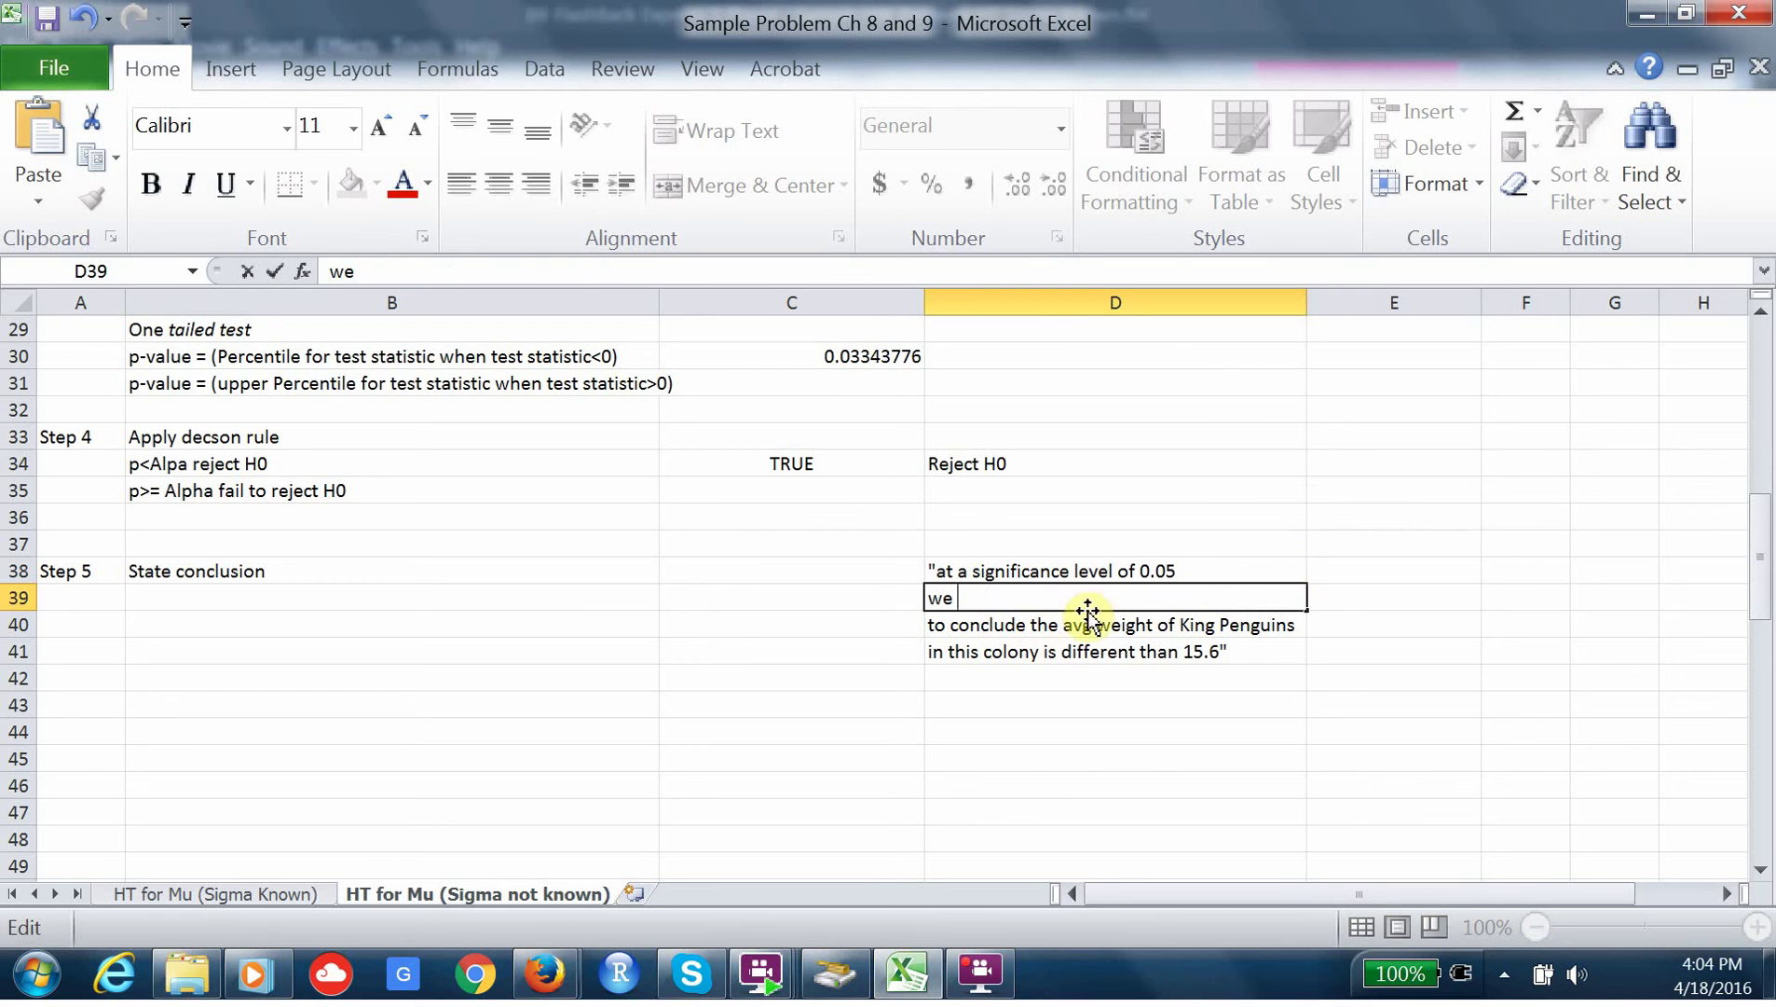
- Change 'different' to 'less' in the last conclusion line in D41
click(1066, 652)
double_click(1065, 653)
drag(1062, 653, 1139, 645)
text(less)
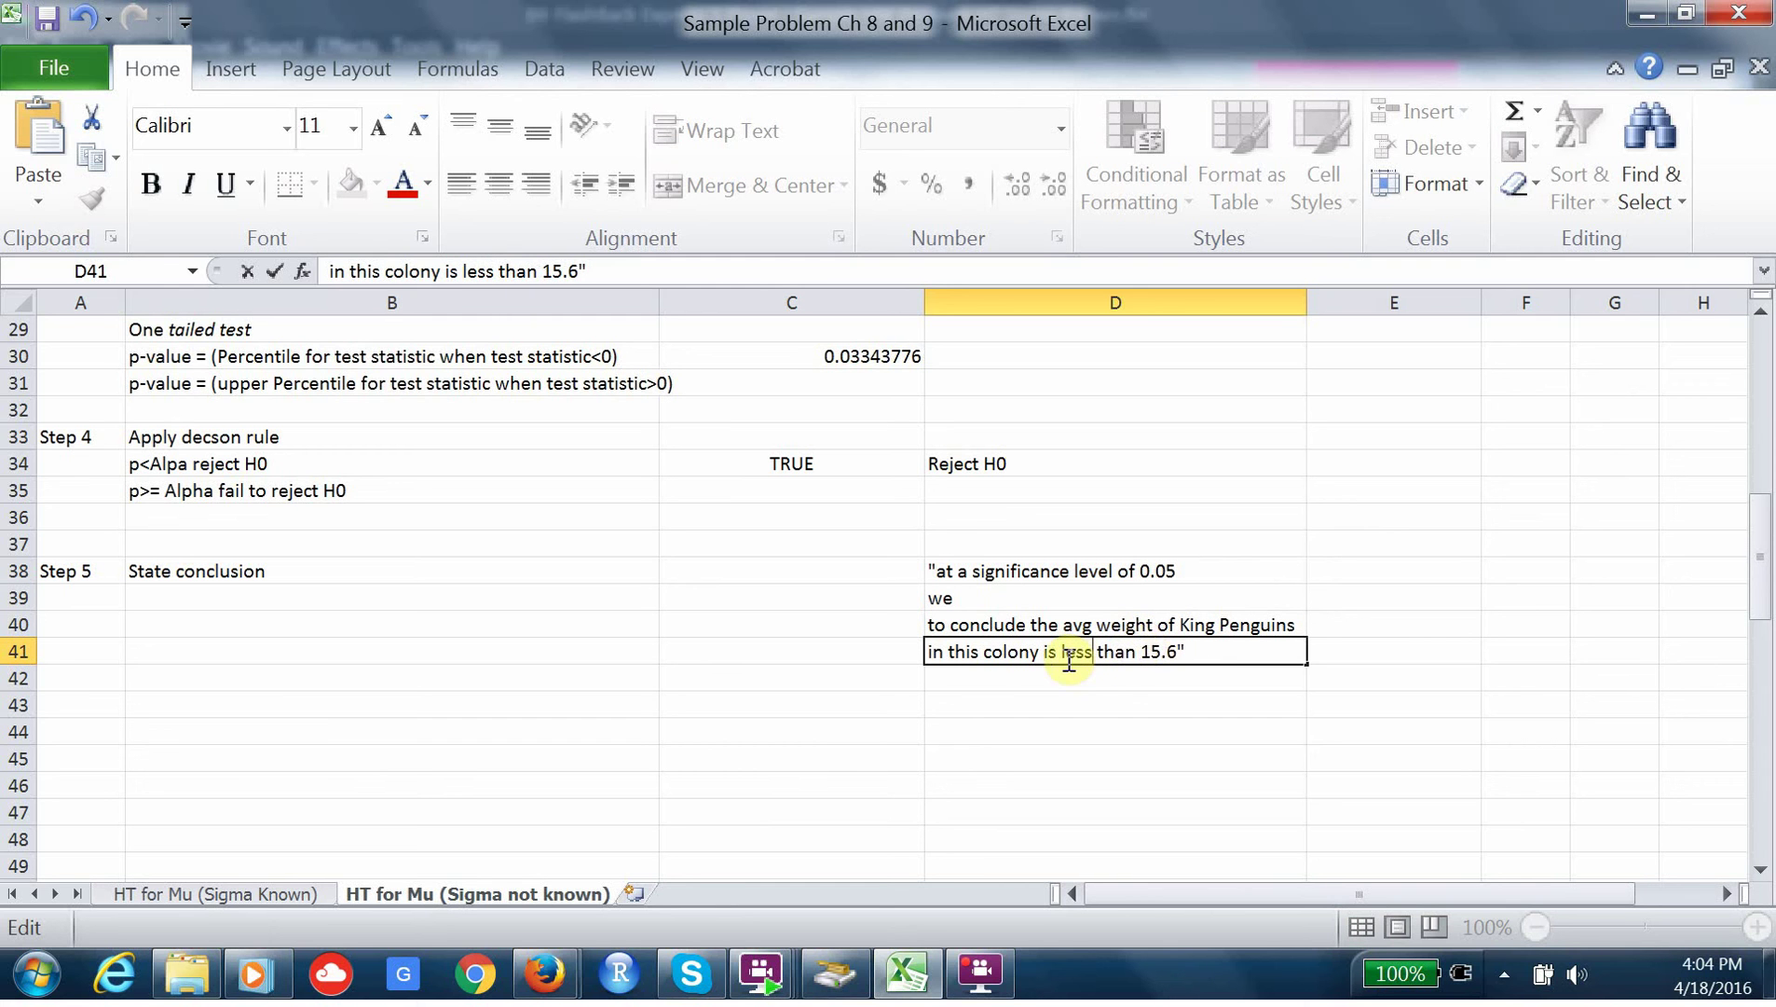
click(1205, 568)
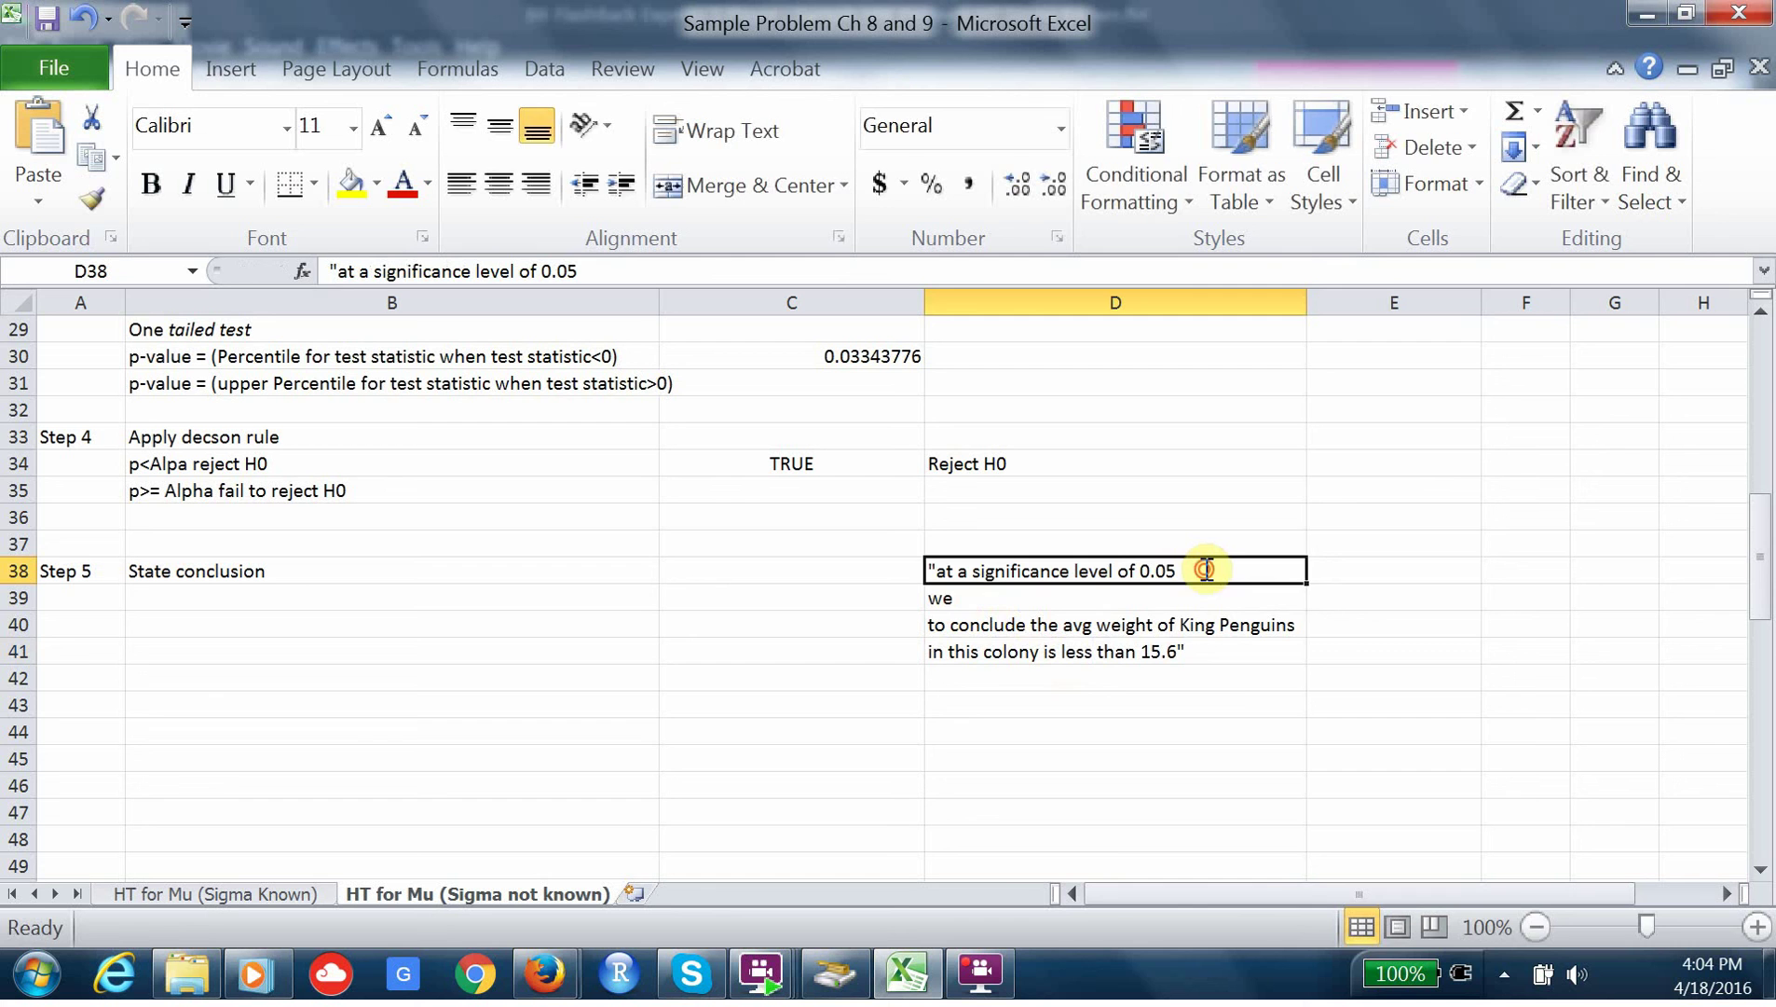
- Change 'to' to 'we' so the line reads 'we conclude the avg weight of King Penguins'
double_click(936, 626)
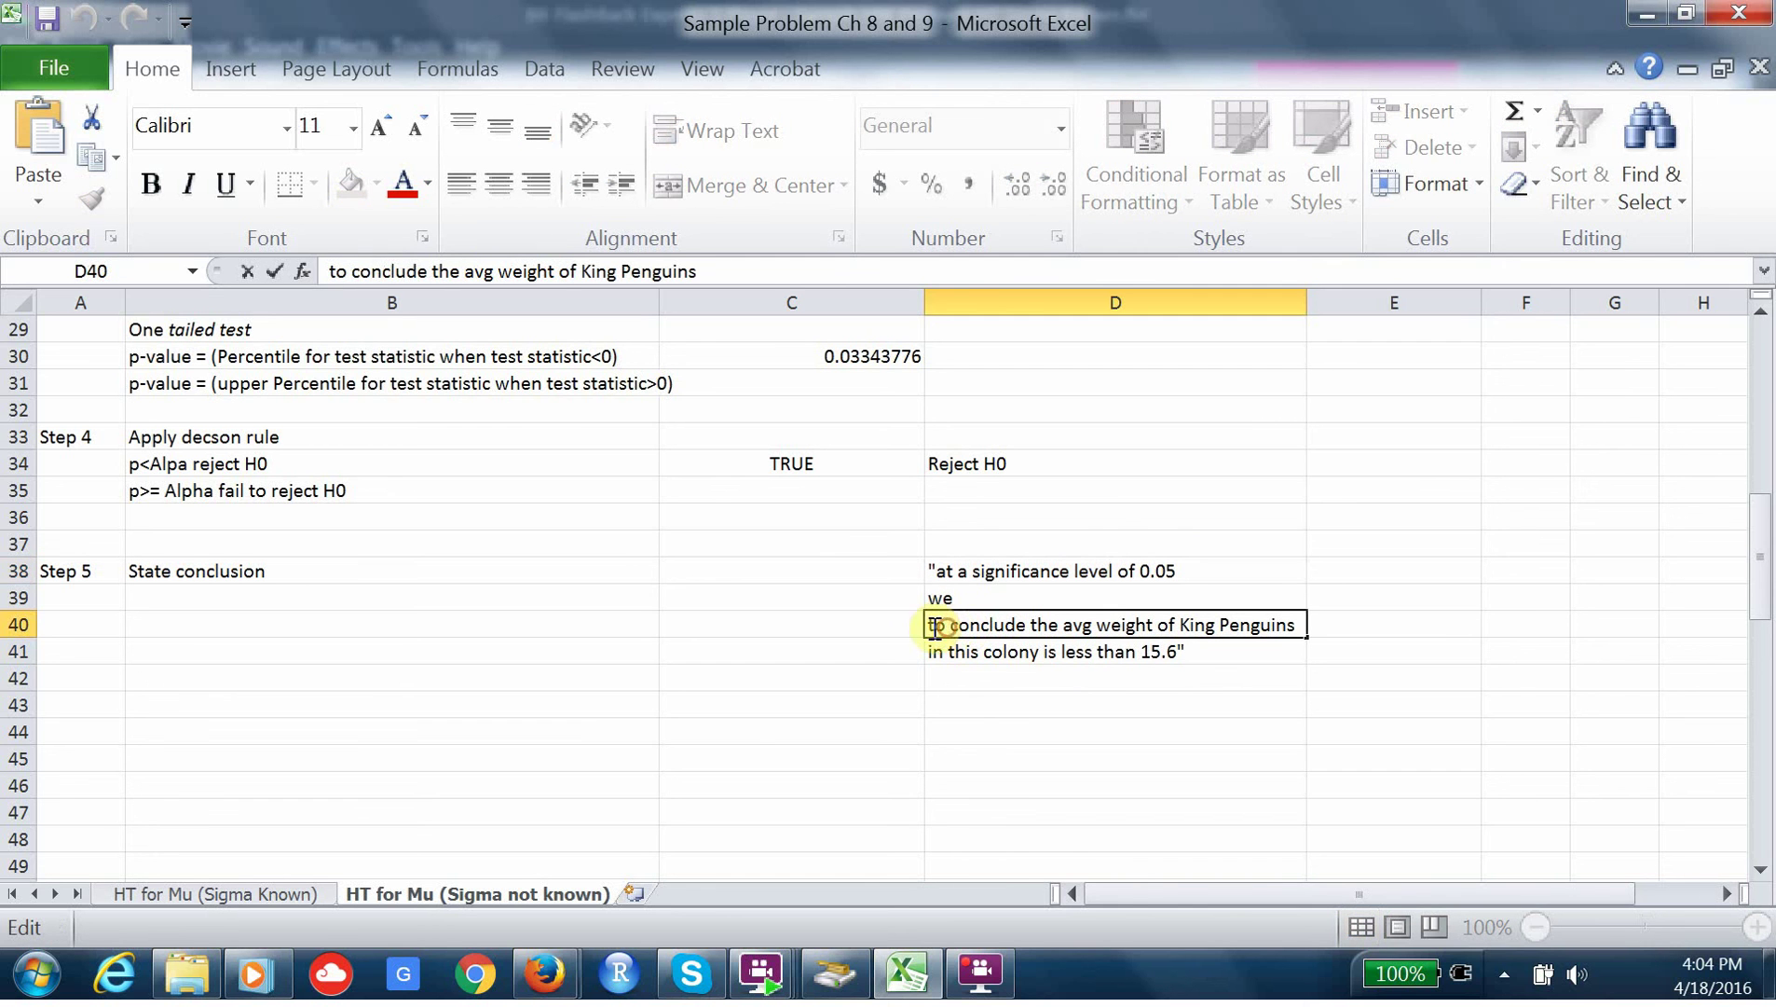
text(we)
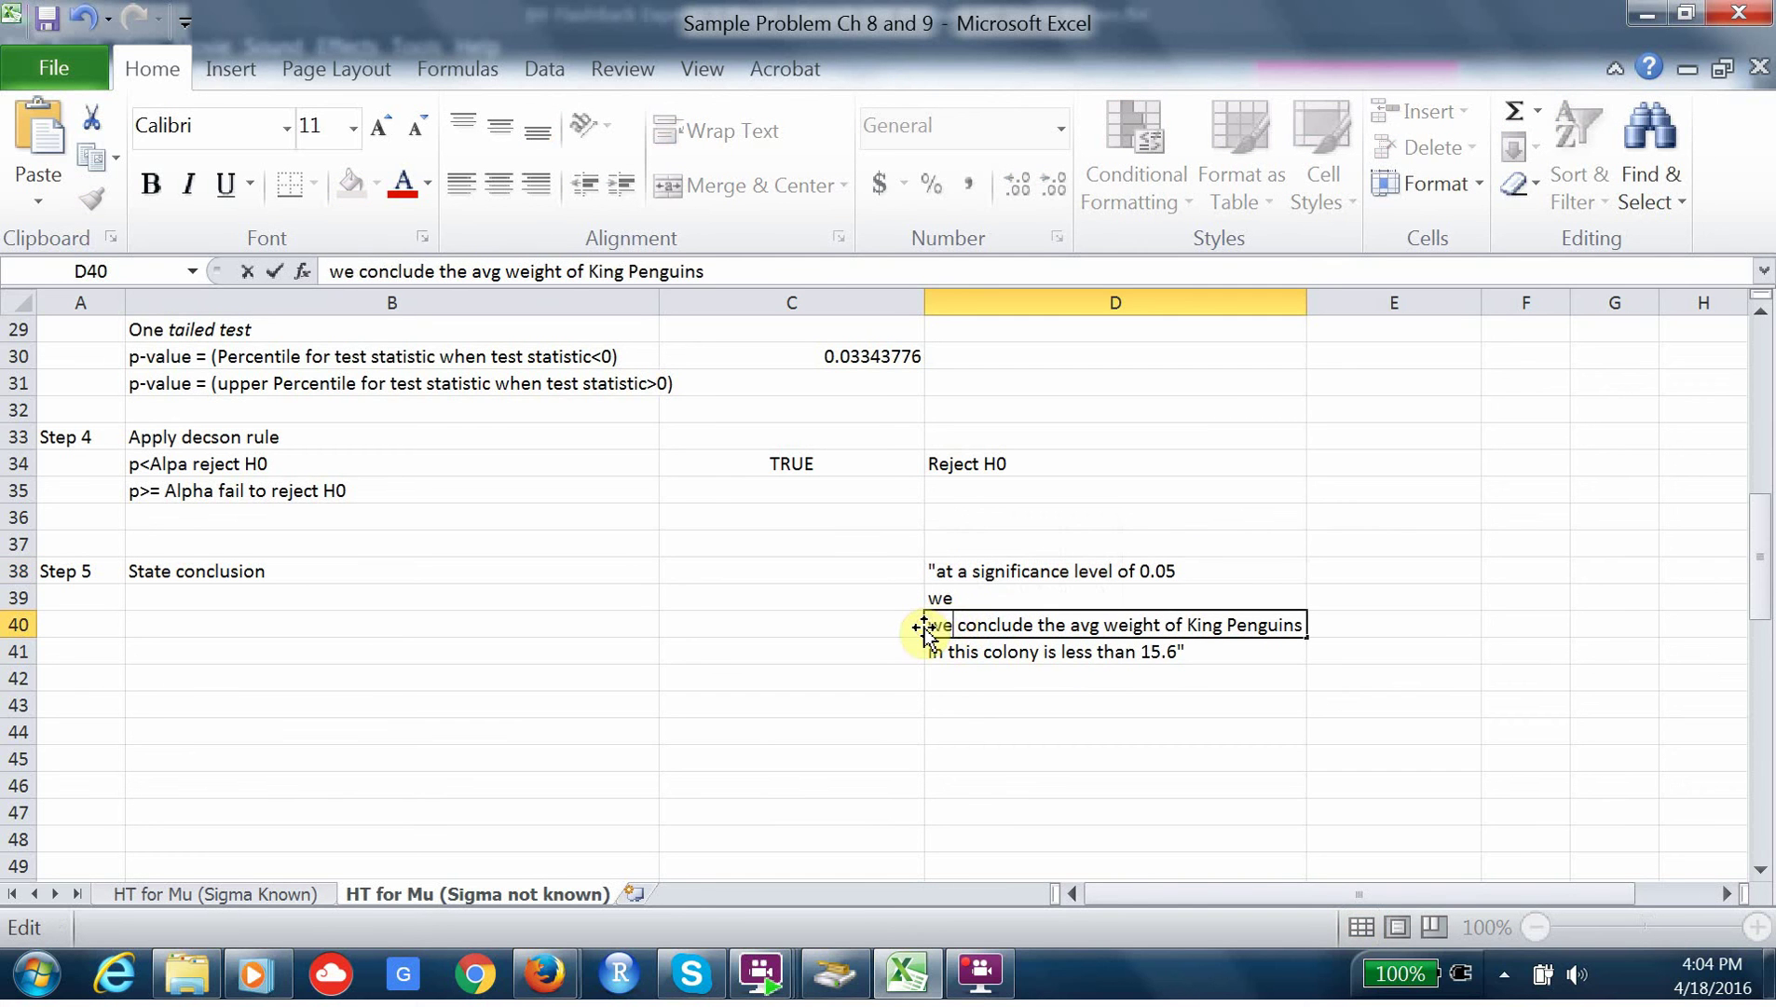
click(1201, 652)
double_click(1220, 652)
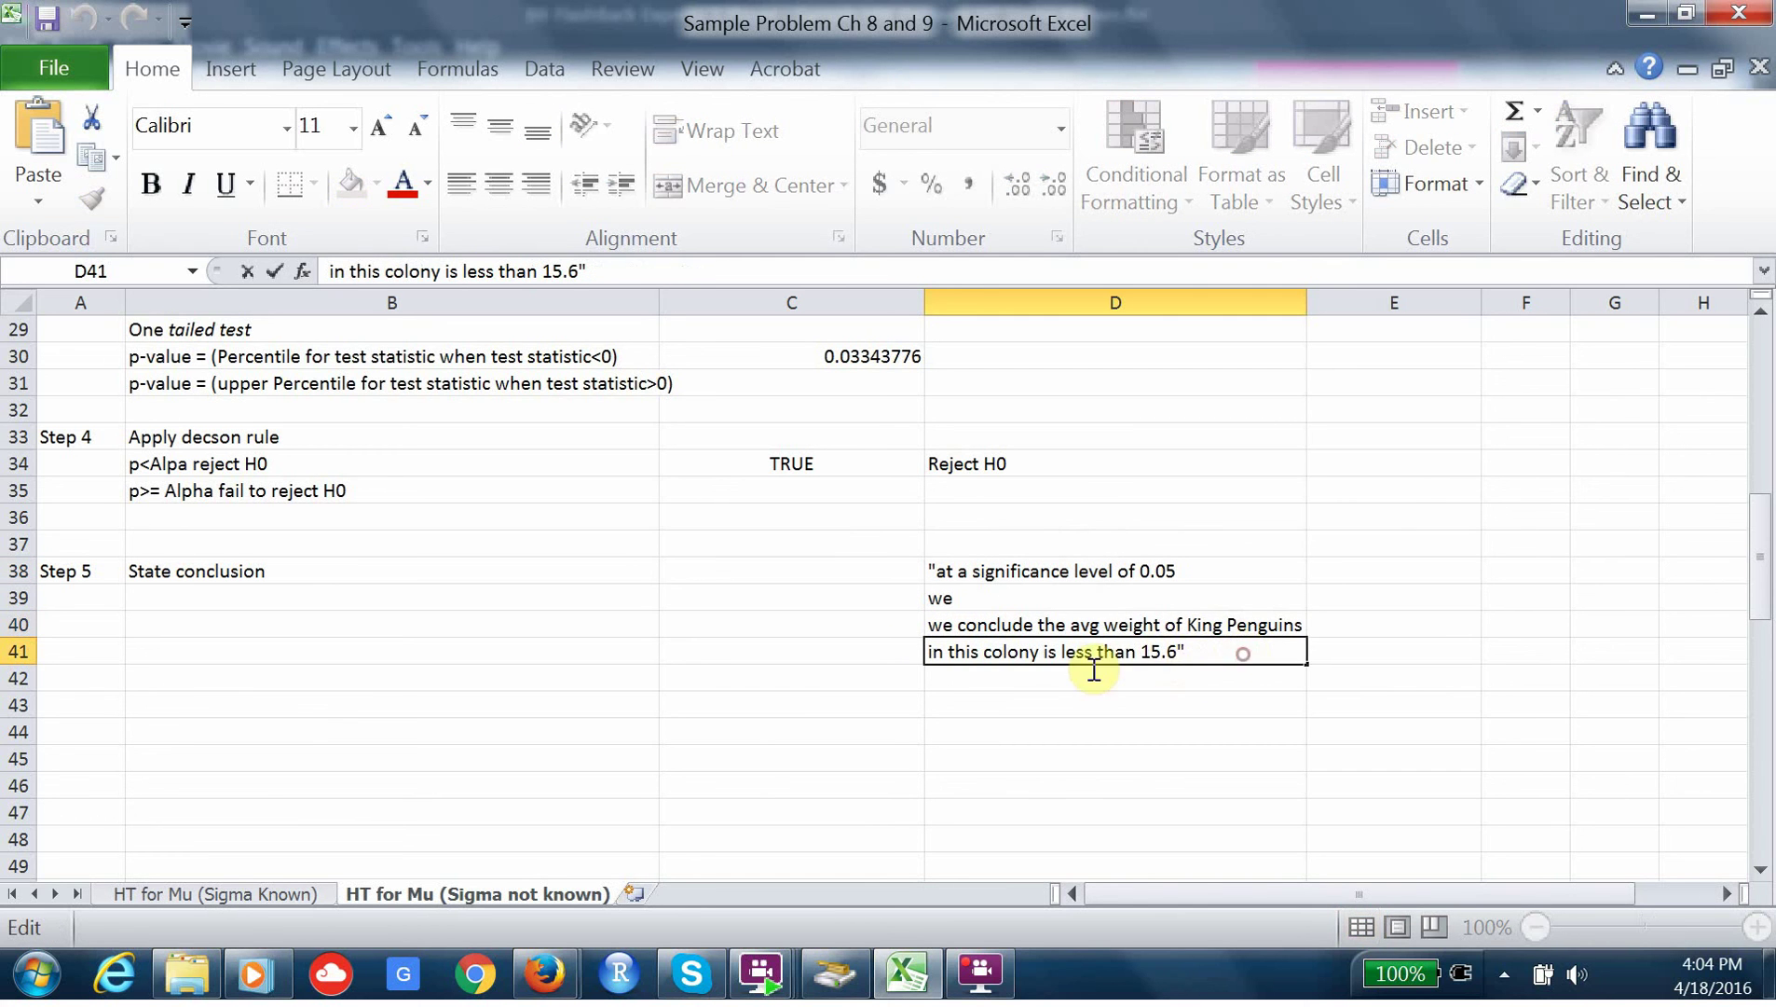
click(993, 632)
- Move the 'we conclude' line up into D39, replacing its contents, and the final line up into D40
drag(996, 611, 1004, 598)
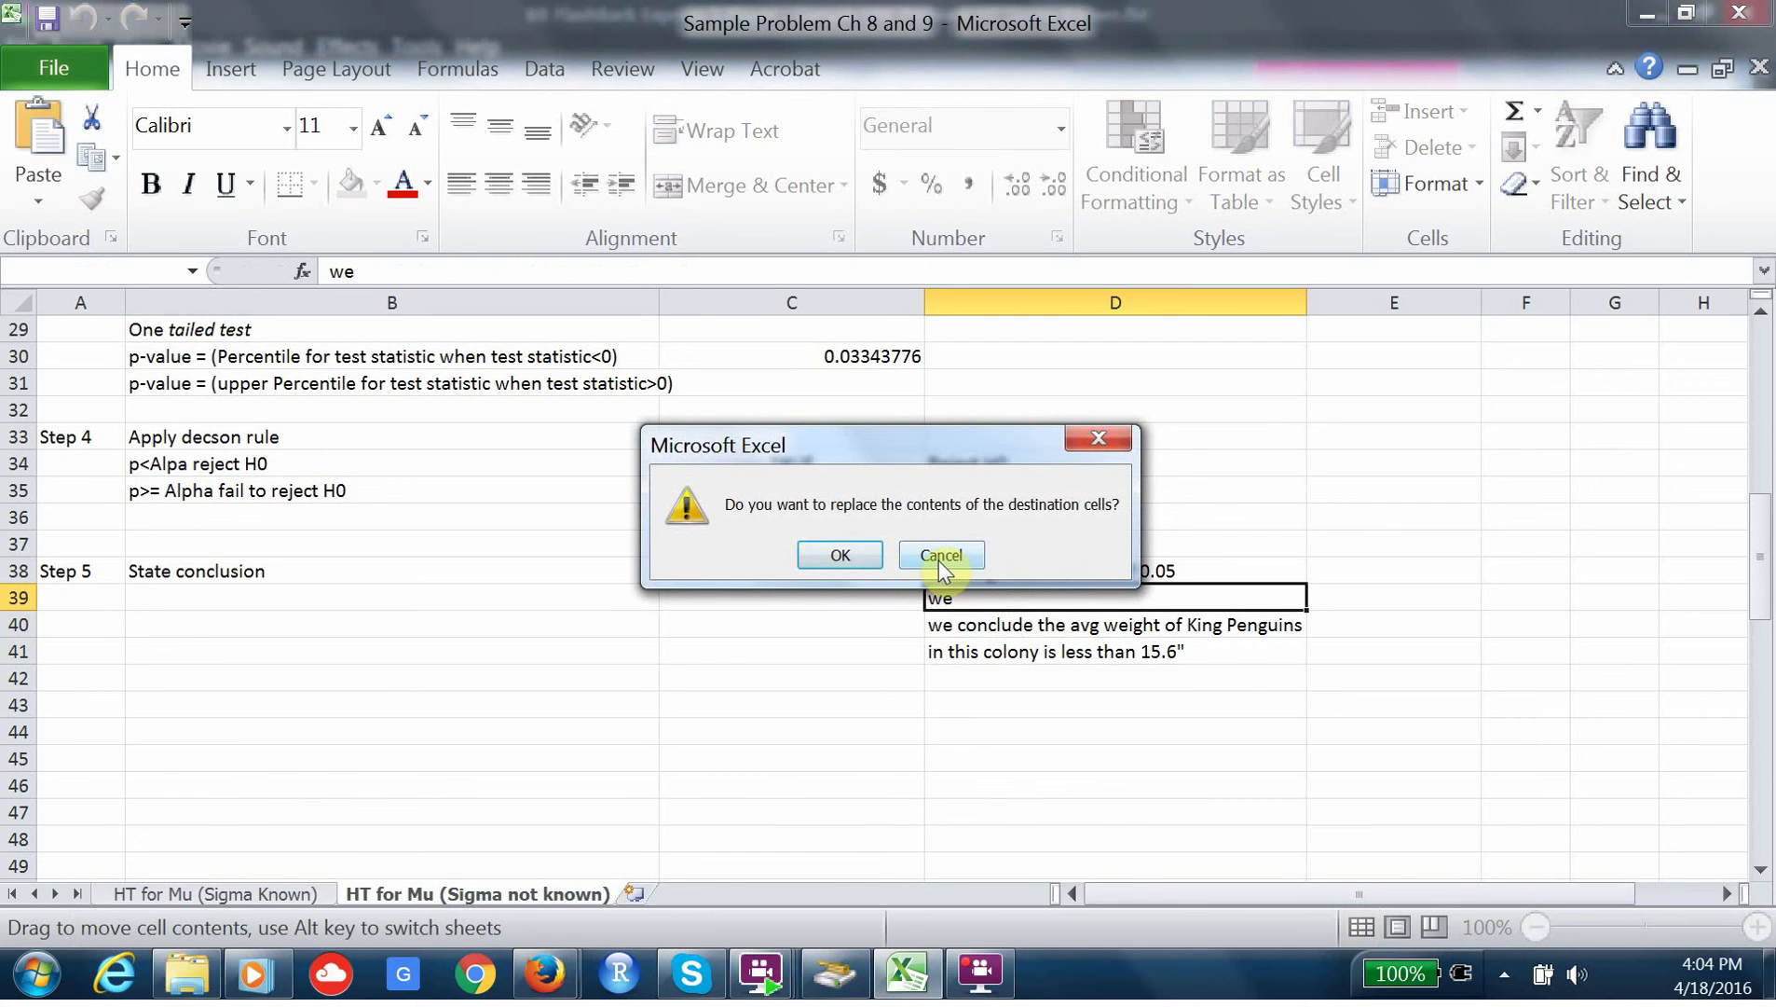
click(842, 555)
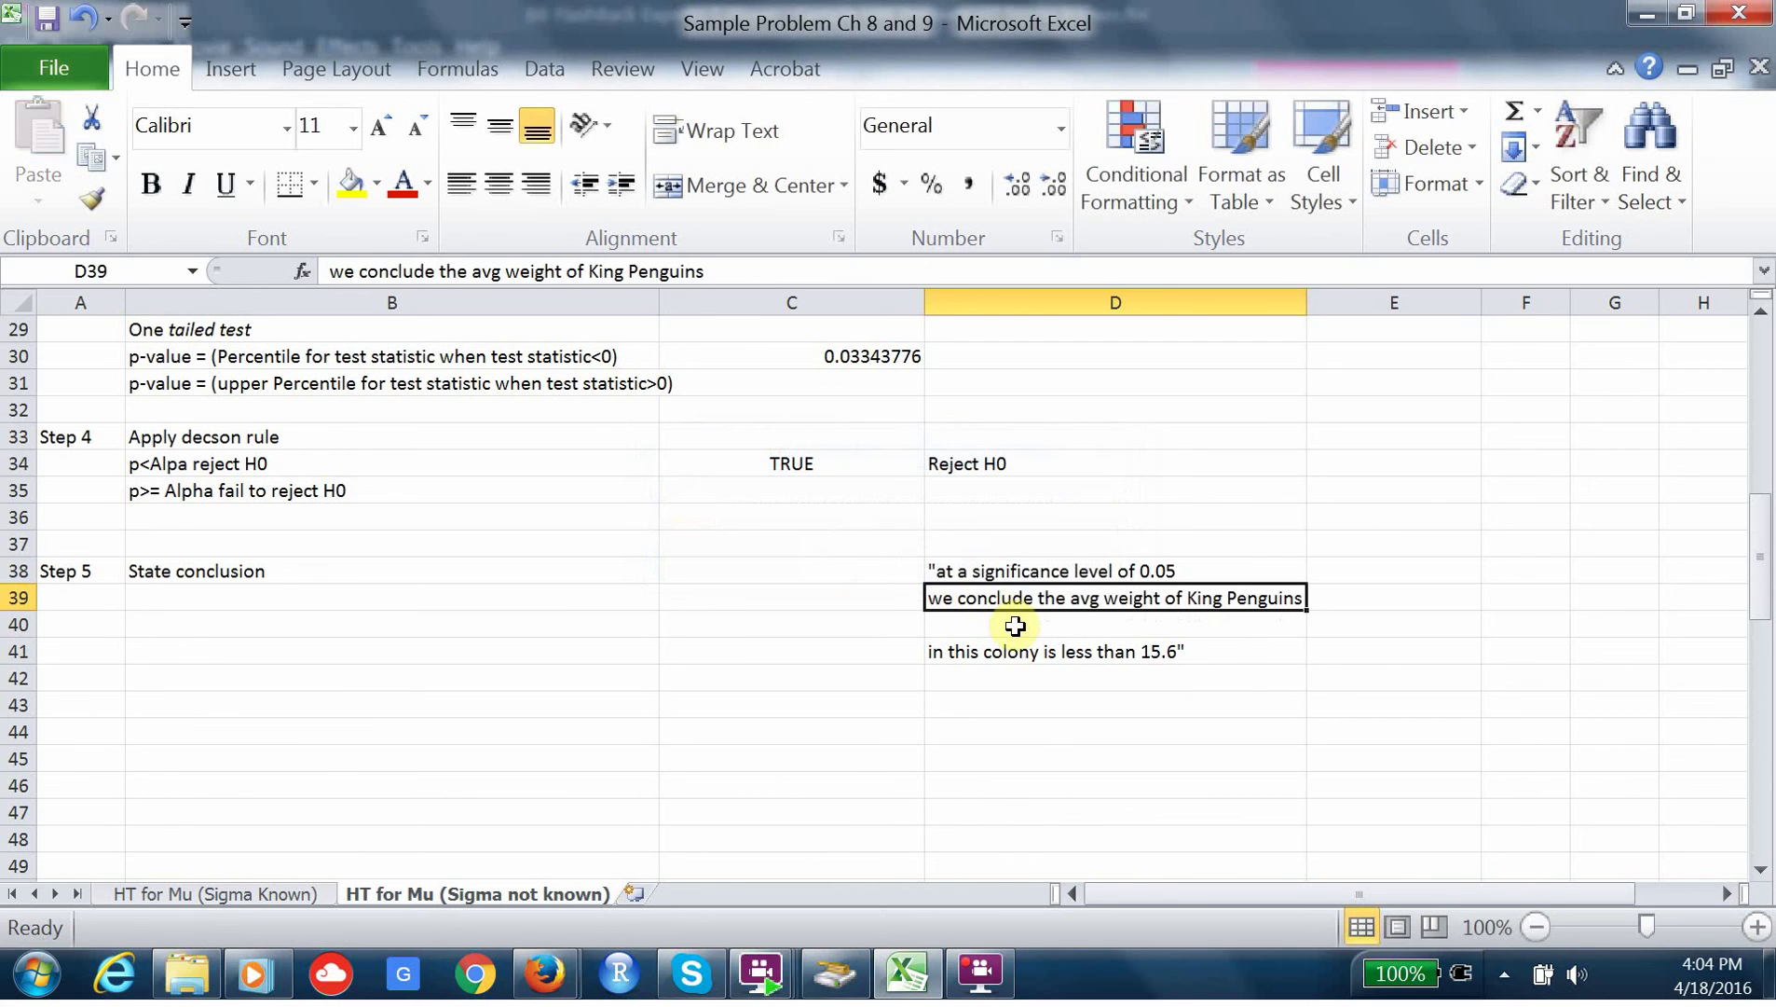
drag(1013, 649, 1041, 626)
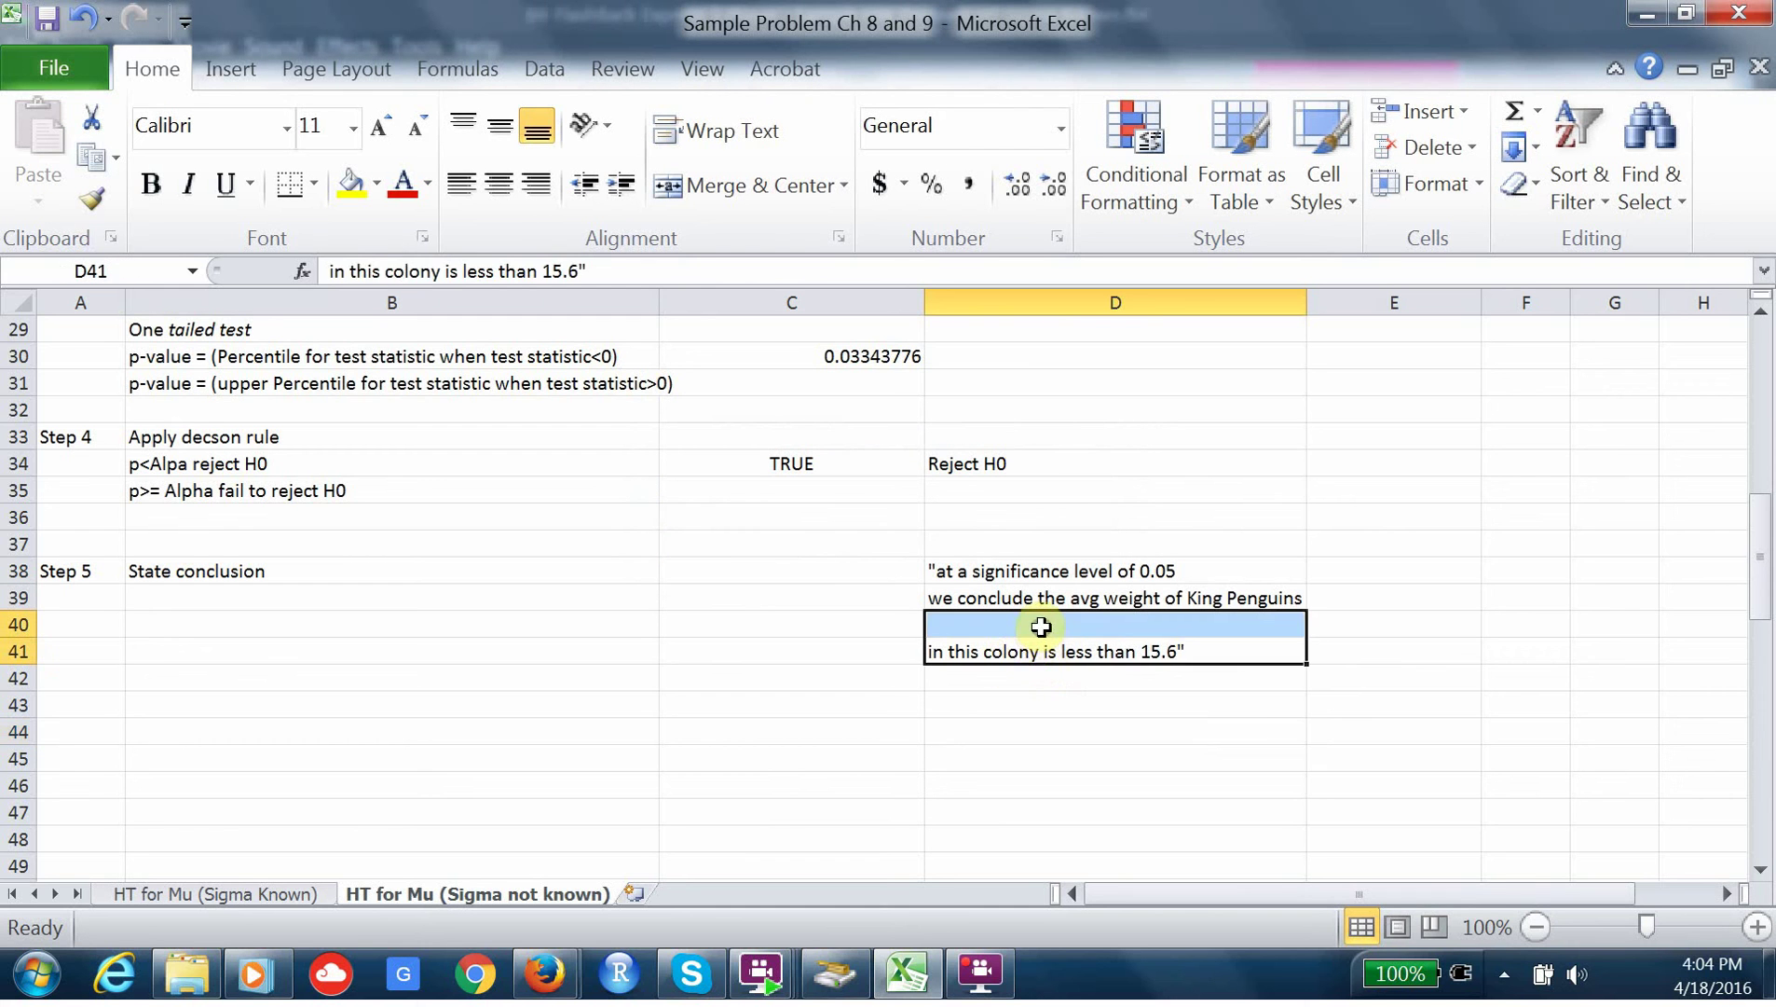
click(1047, 706)
click(1029, 647)
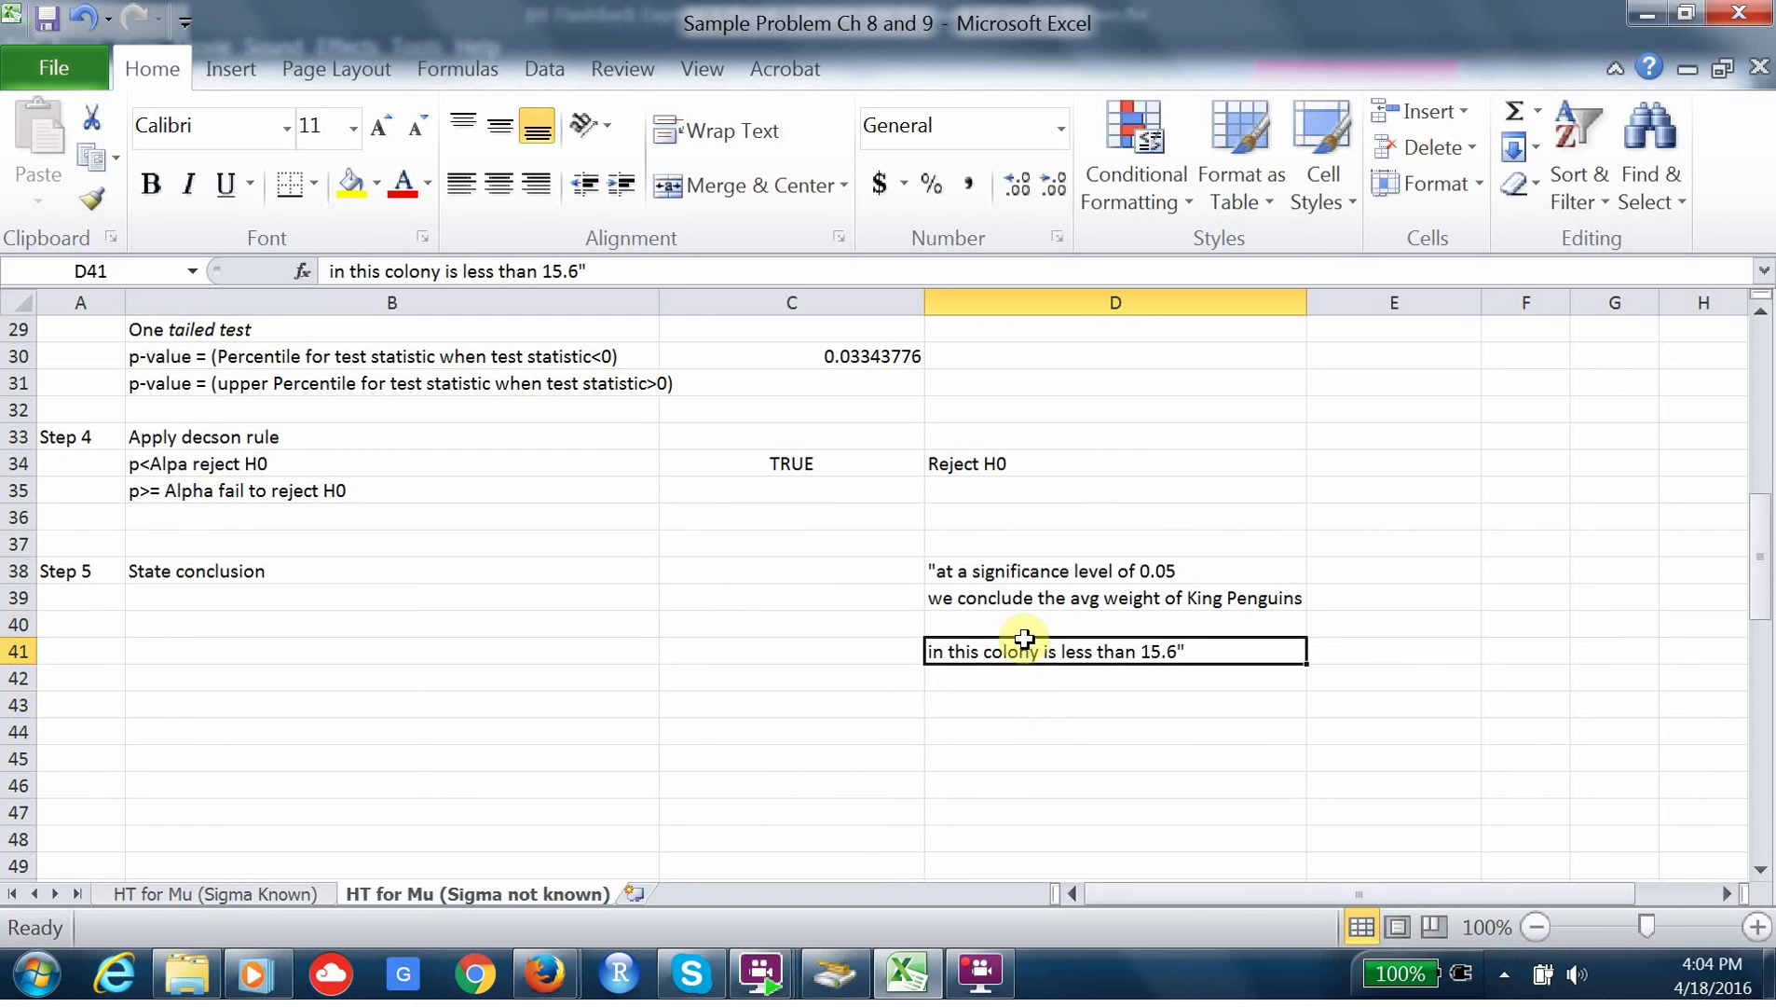
drag(1024, 639, 1023, 619)
click(1026, 656)
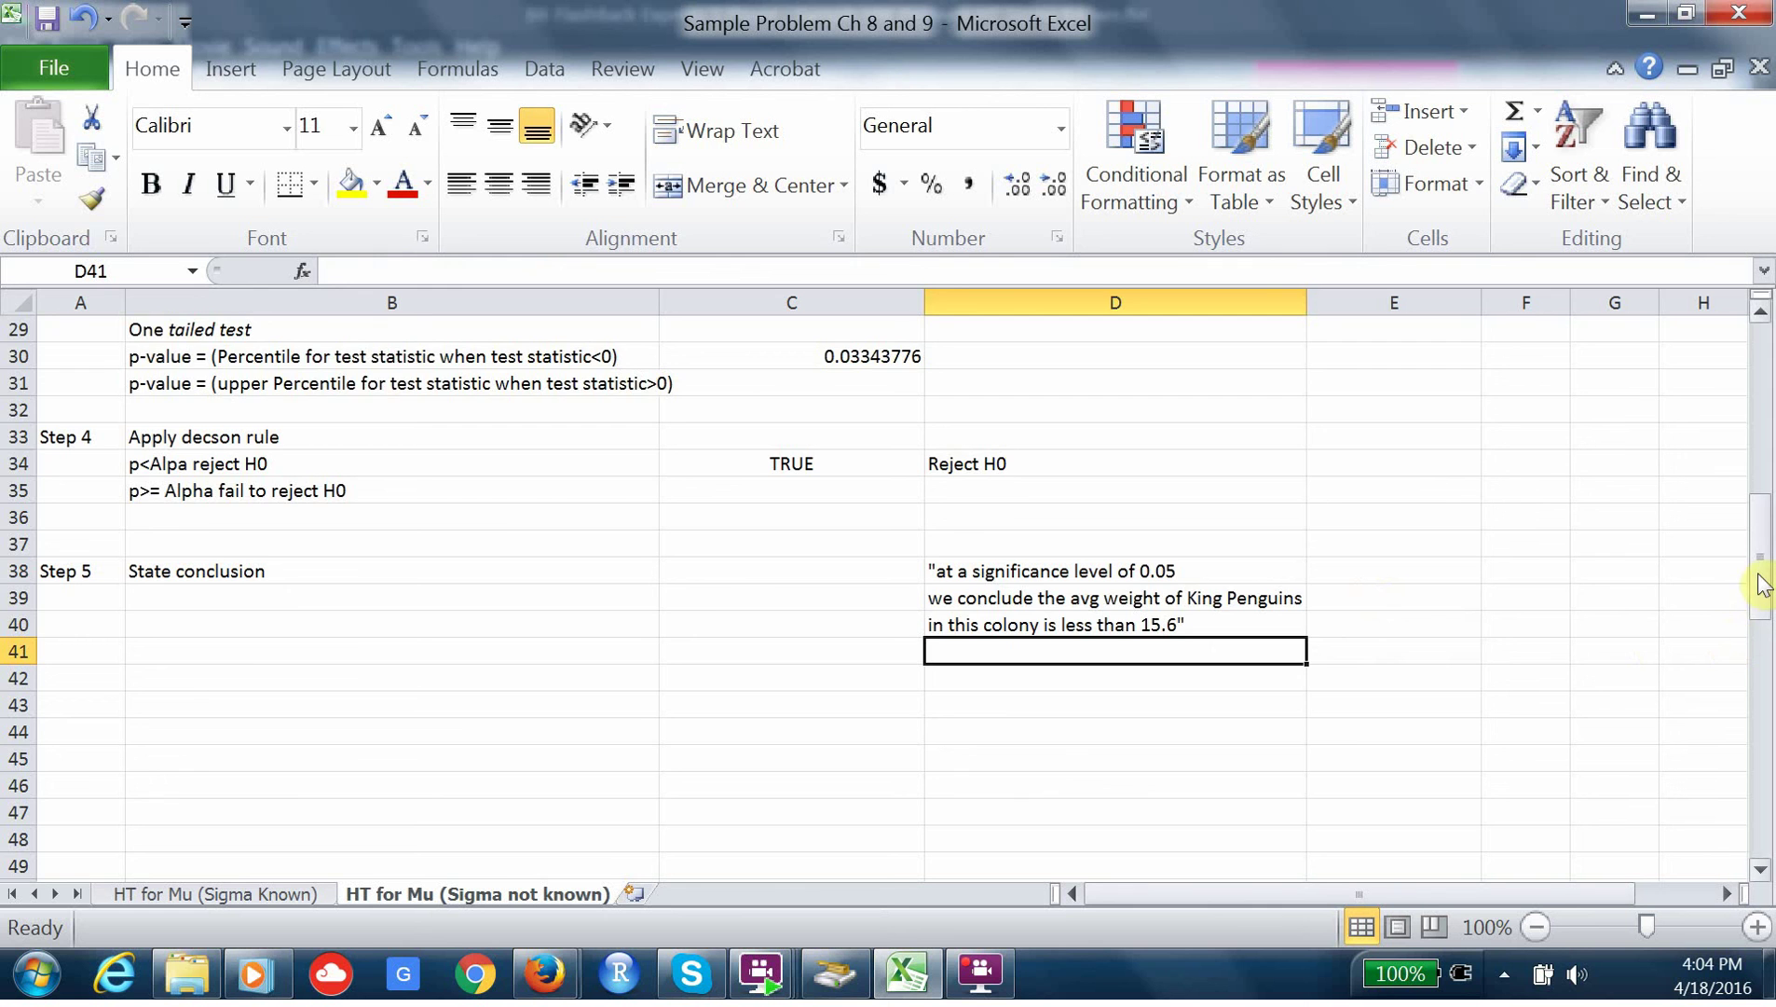
- Colour the Est Std Devtn Xbar row cells B20:C20 red
drag(1756, 583, 1731, 405)
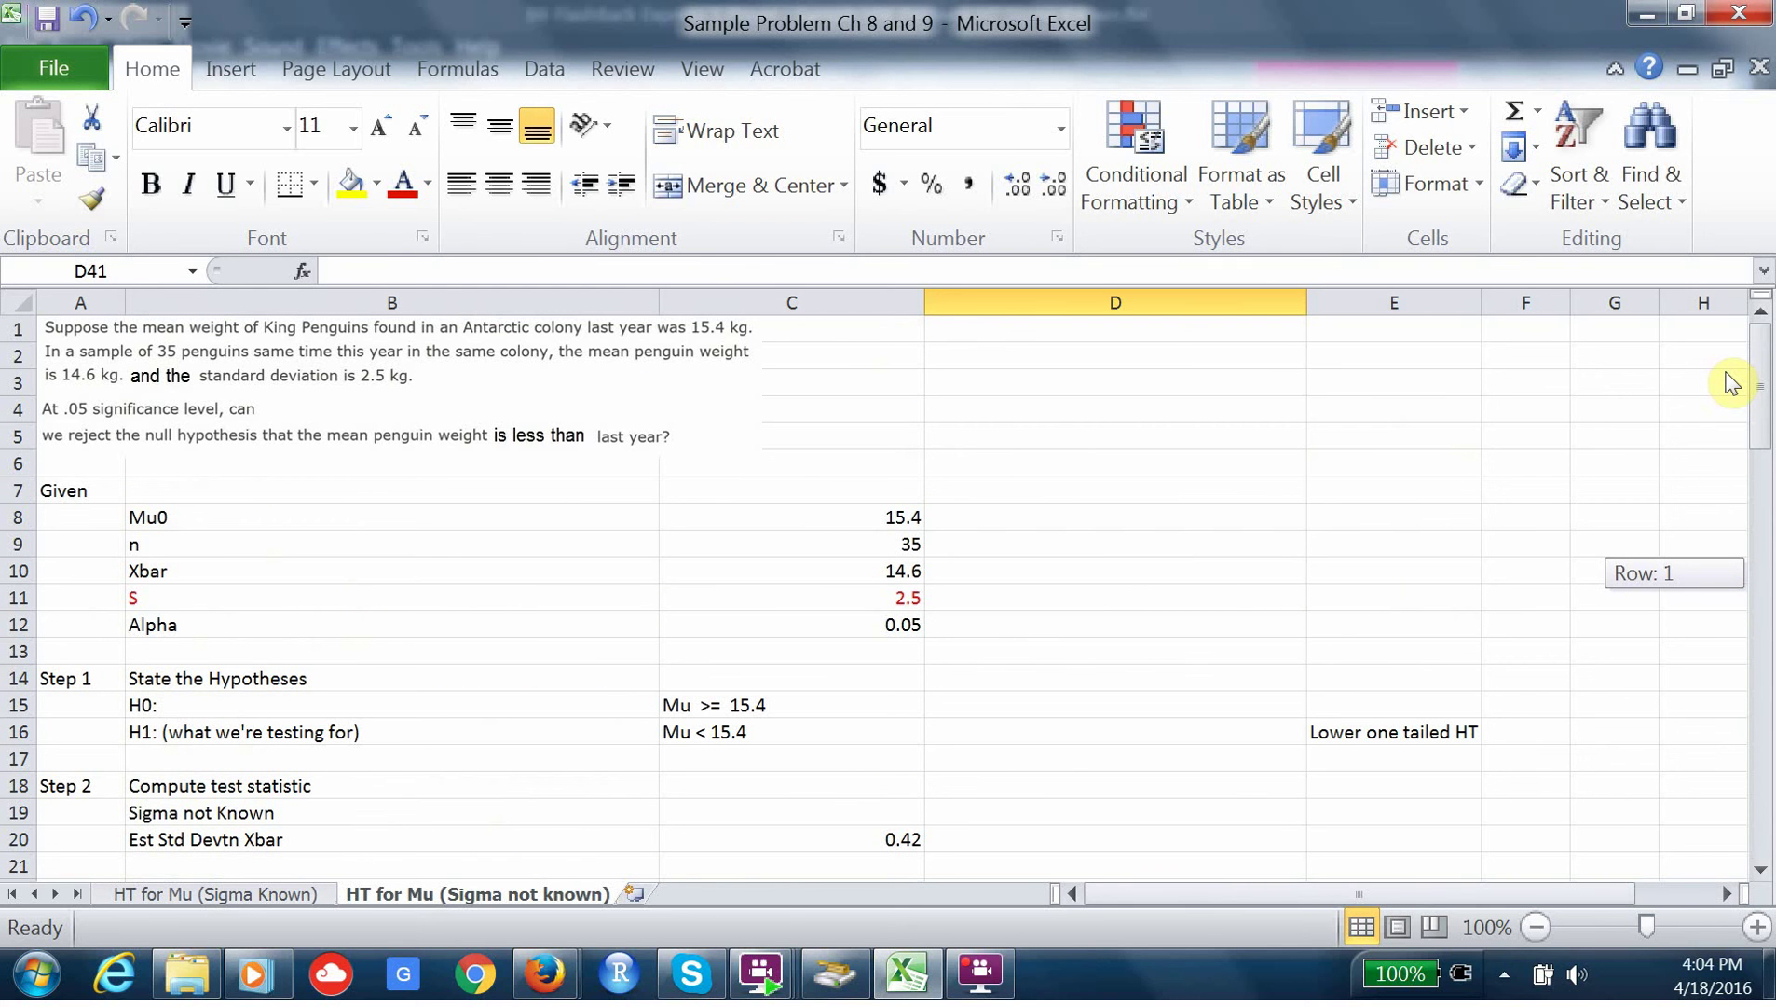
drag(1731, 384, 1731, 384)
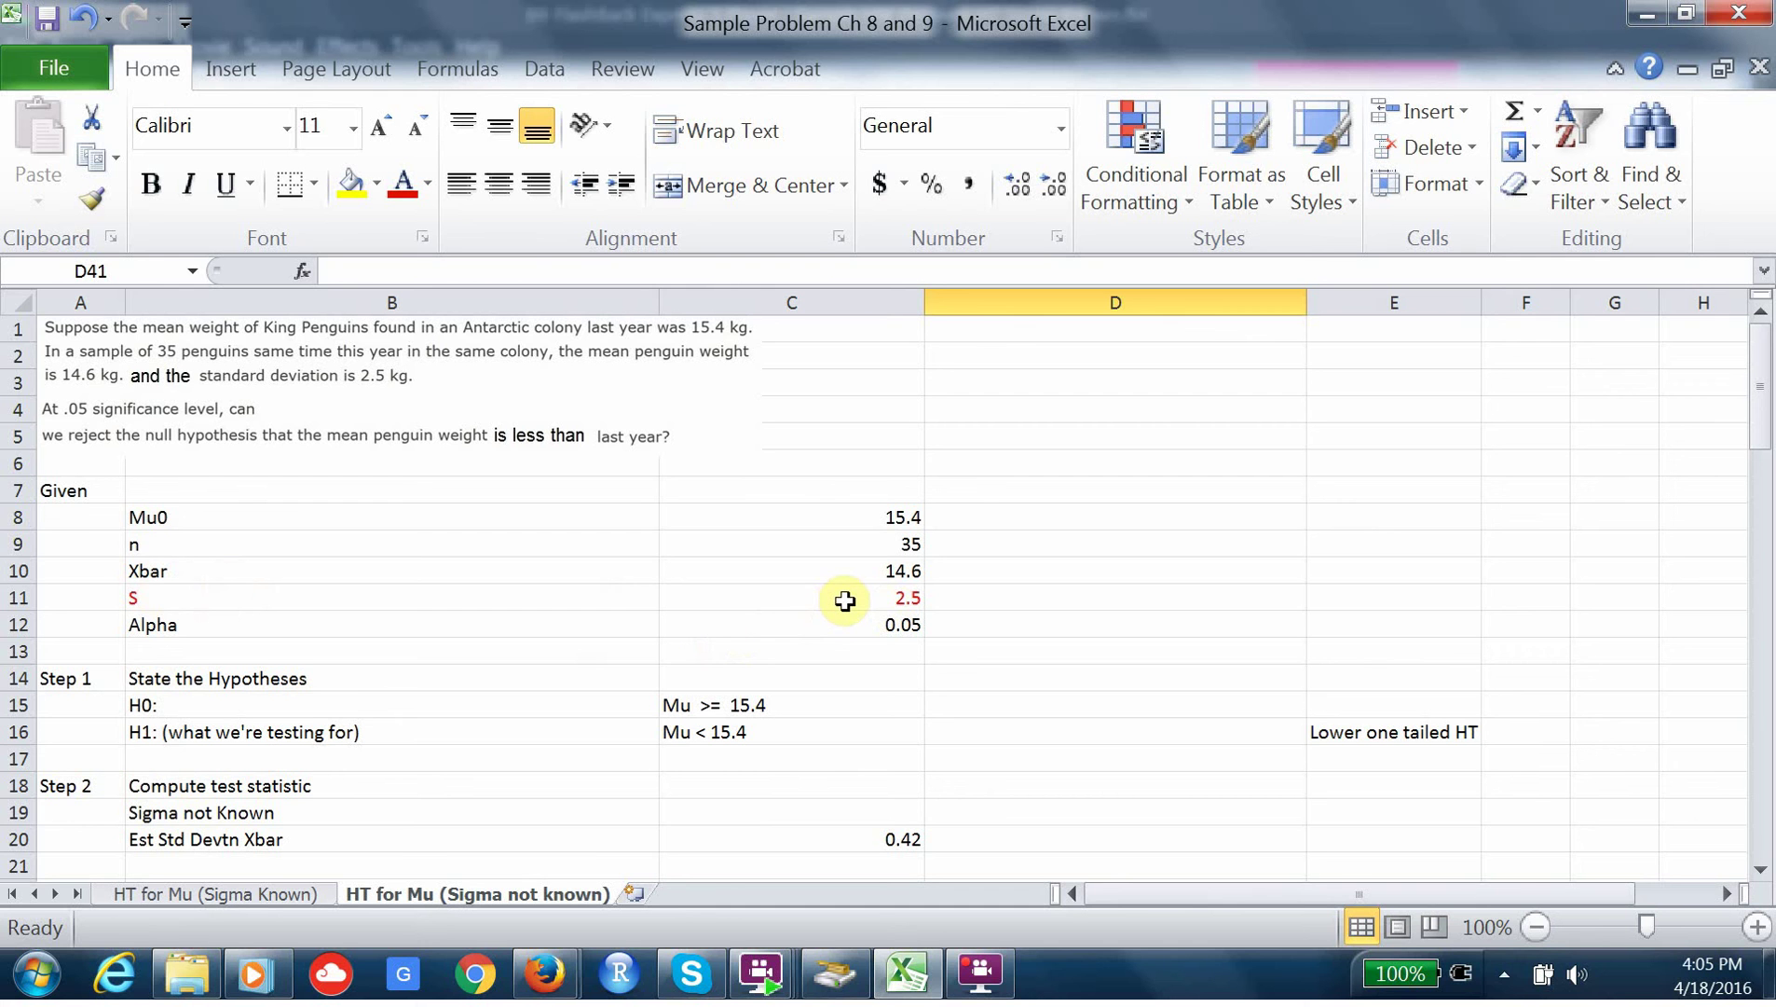
drag(1759, 406, 1764, 448)
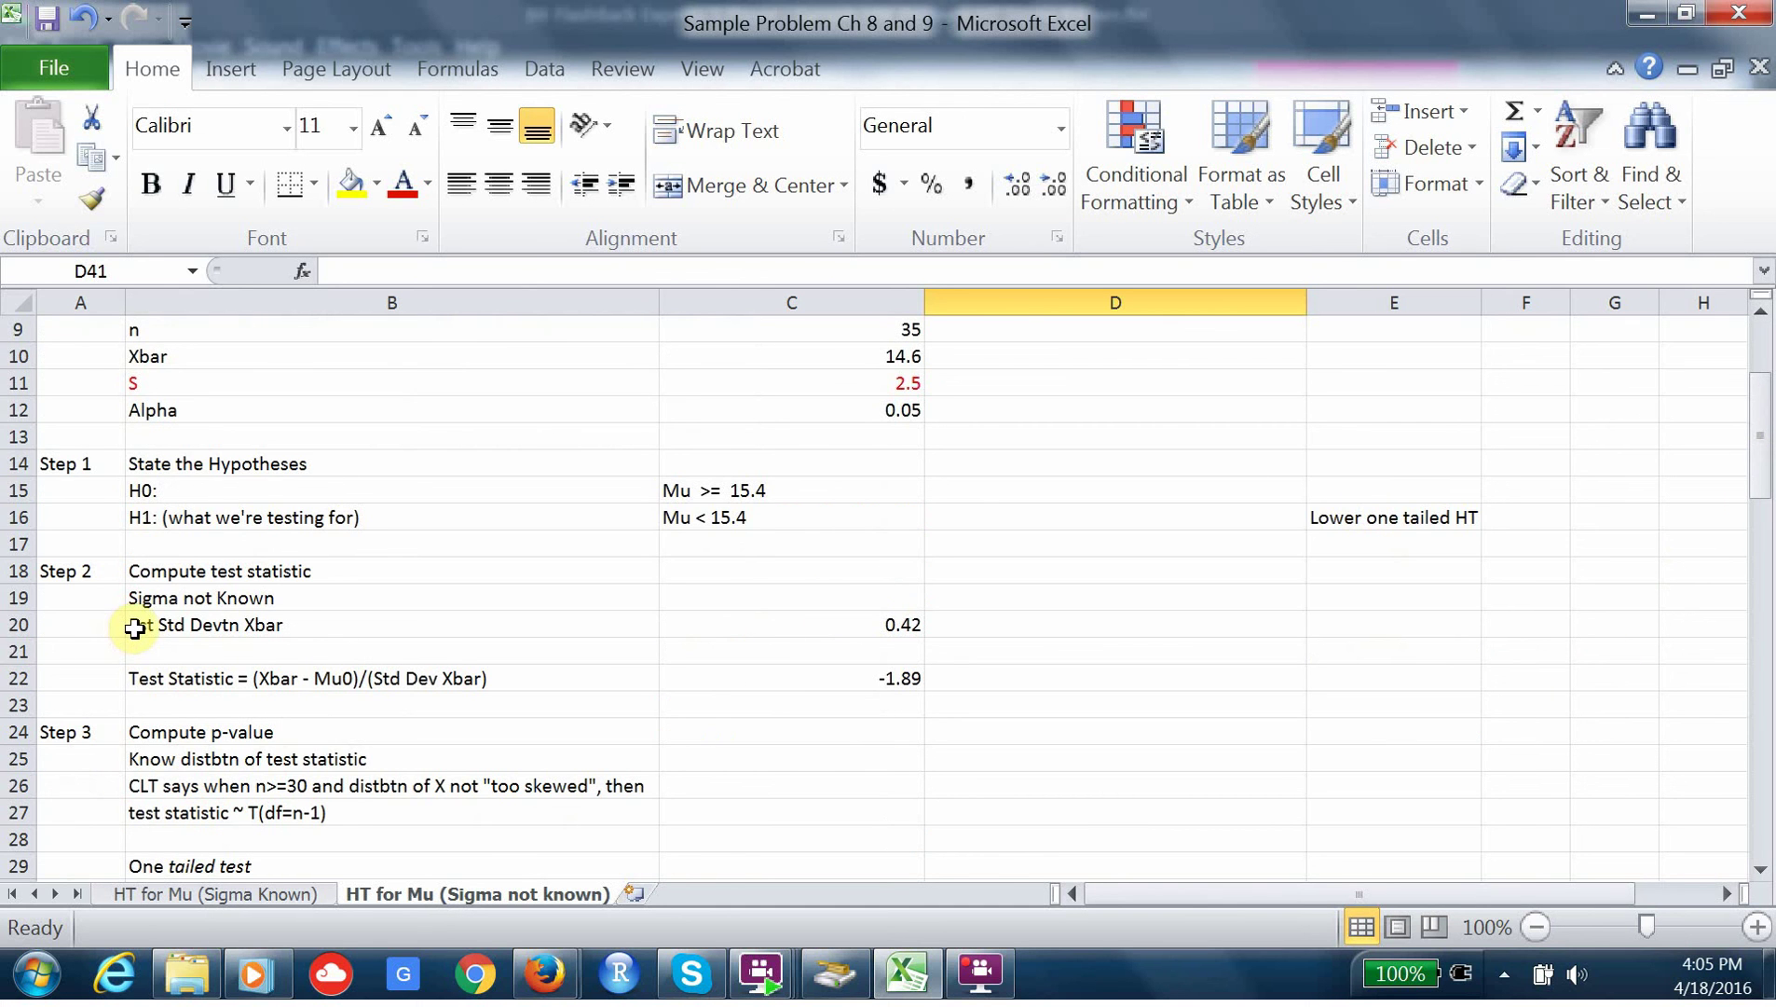
drag(134, 628, 848, 623)
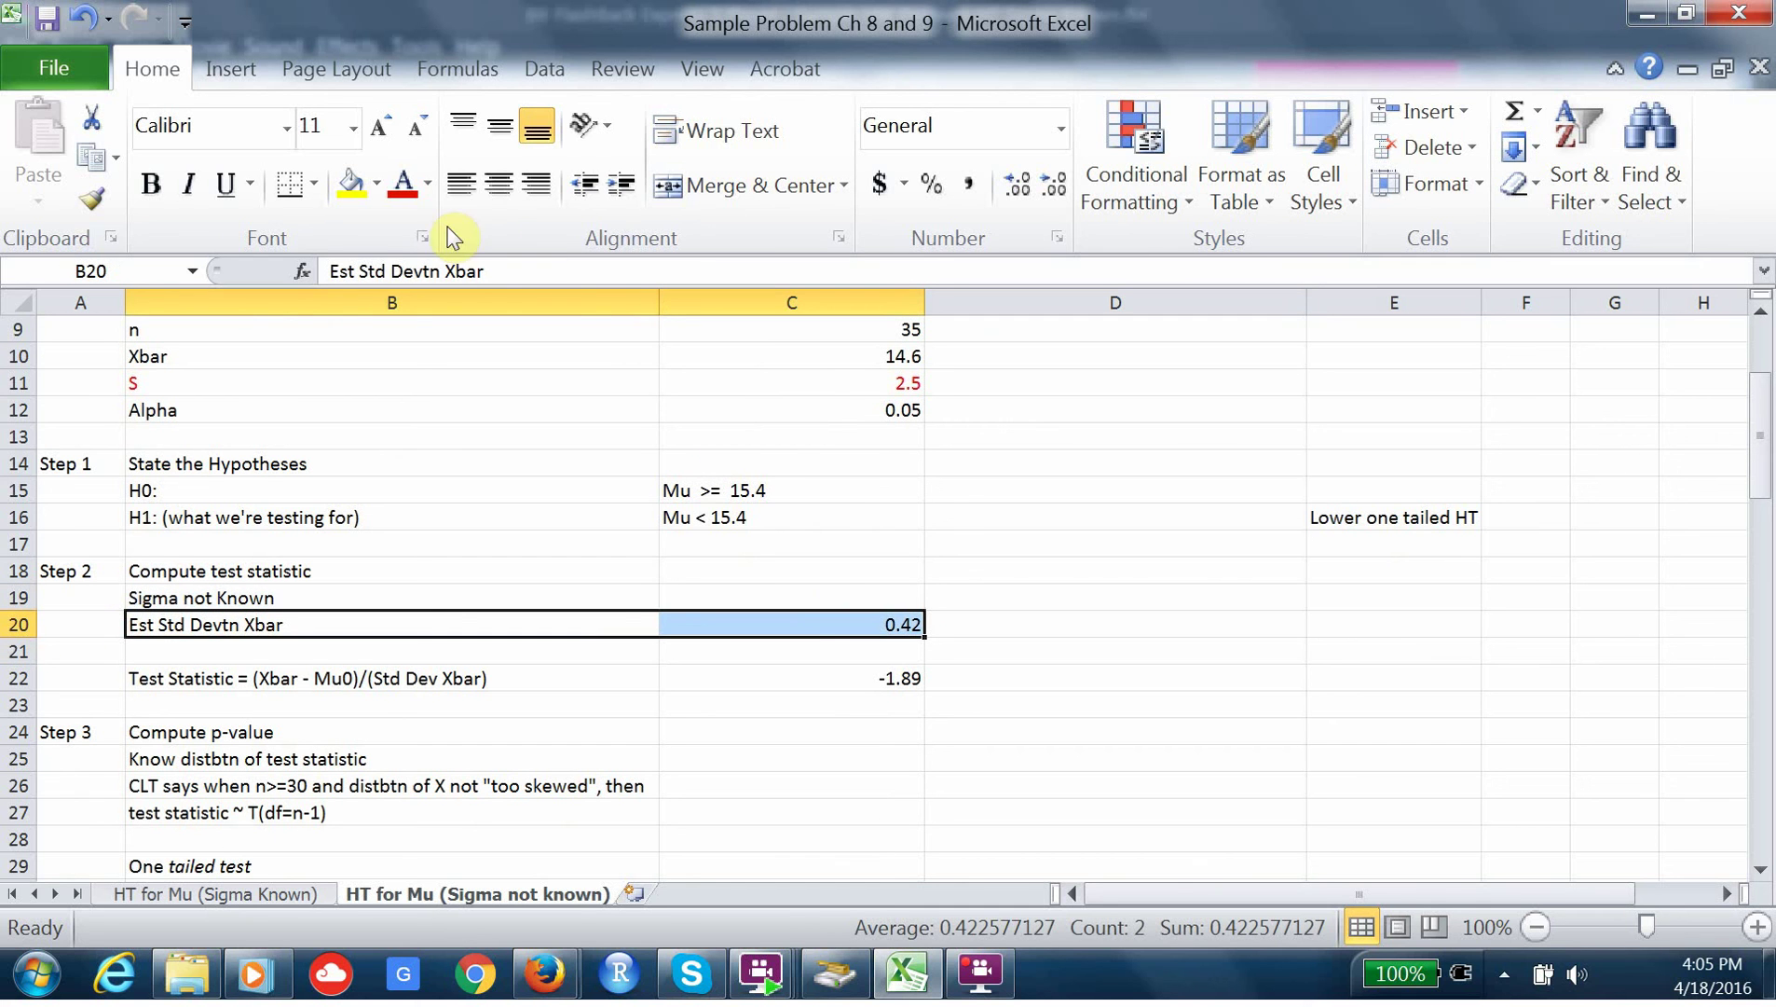
click(401, 184)
click(1049, 711)
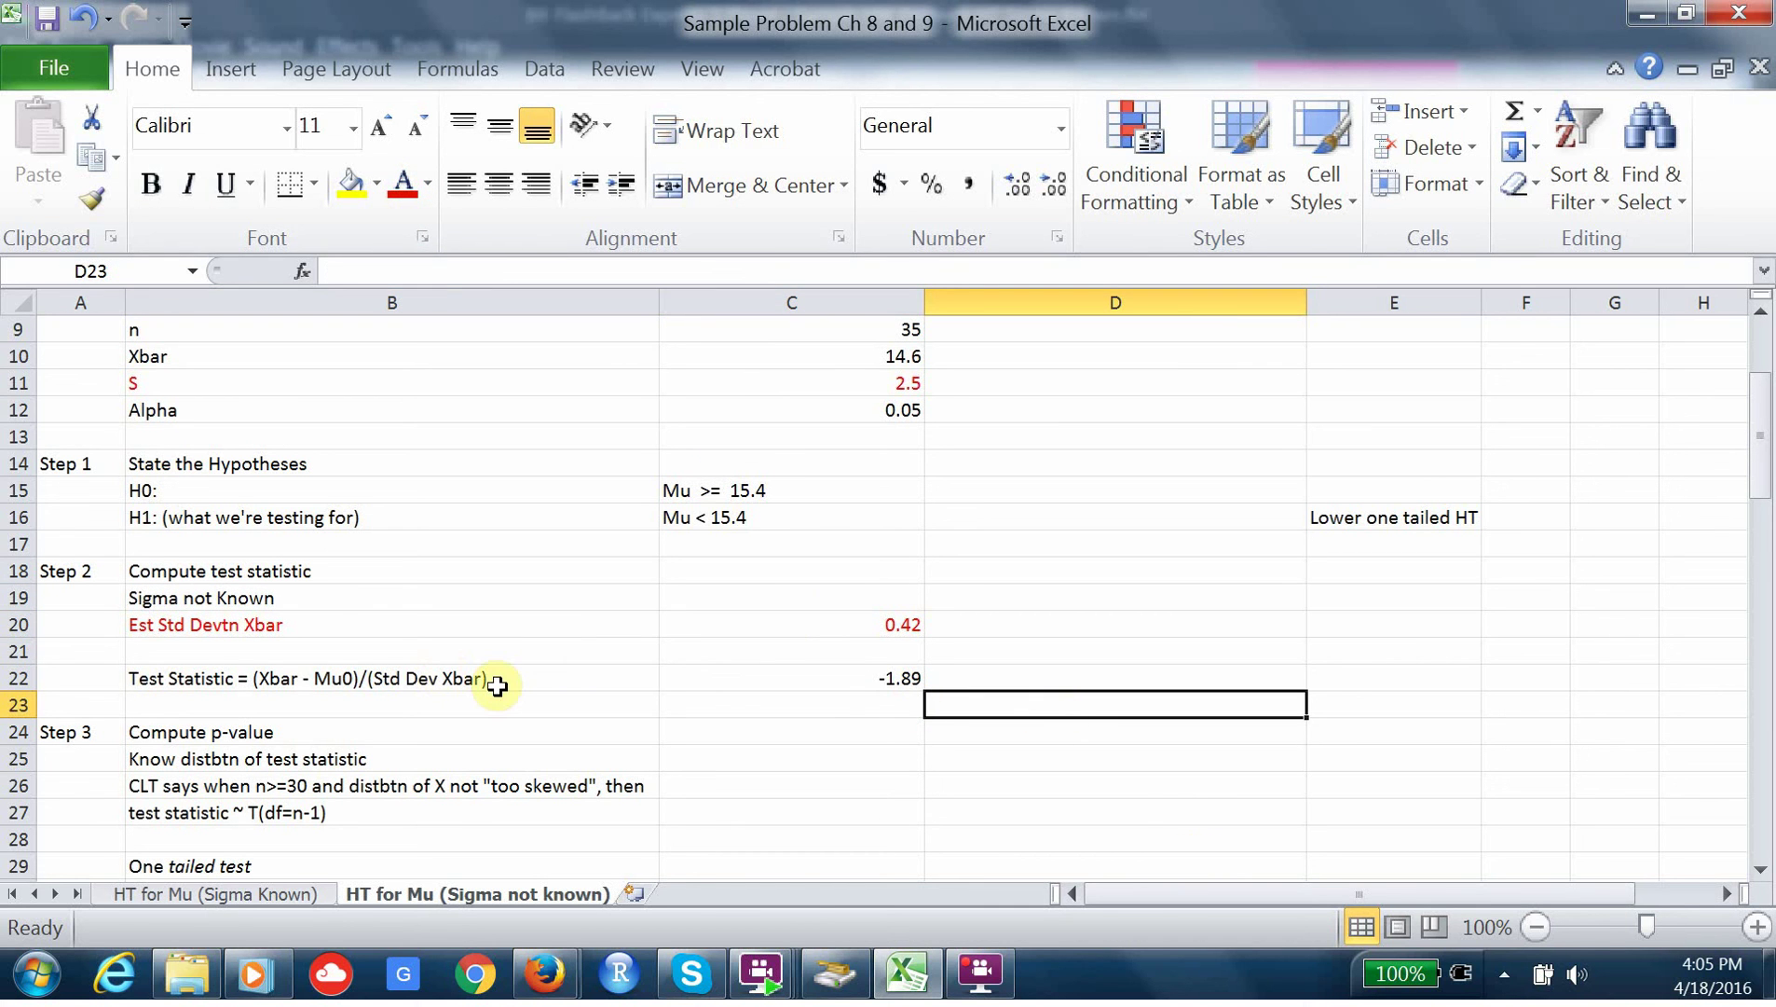
- Insert 'Est' into B22's label so it divides by Est Std Dev Xbar
double_click(364, 681)
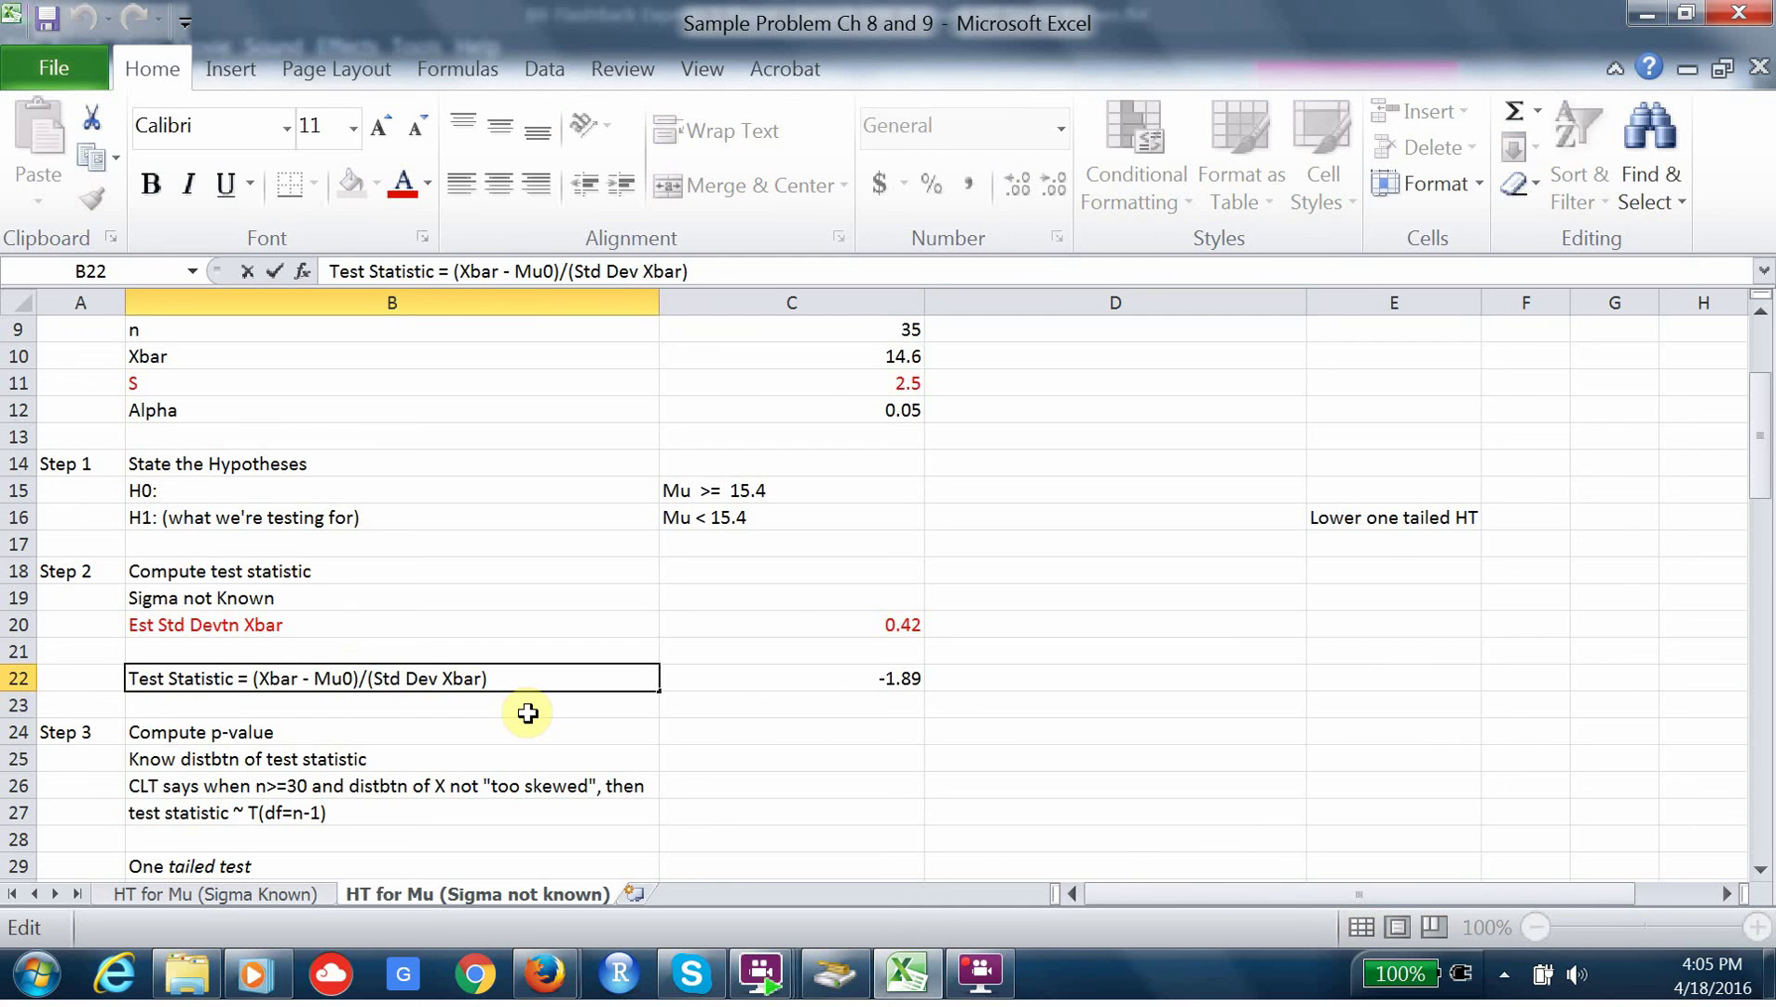
text(Est)
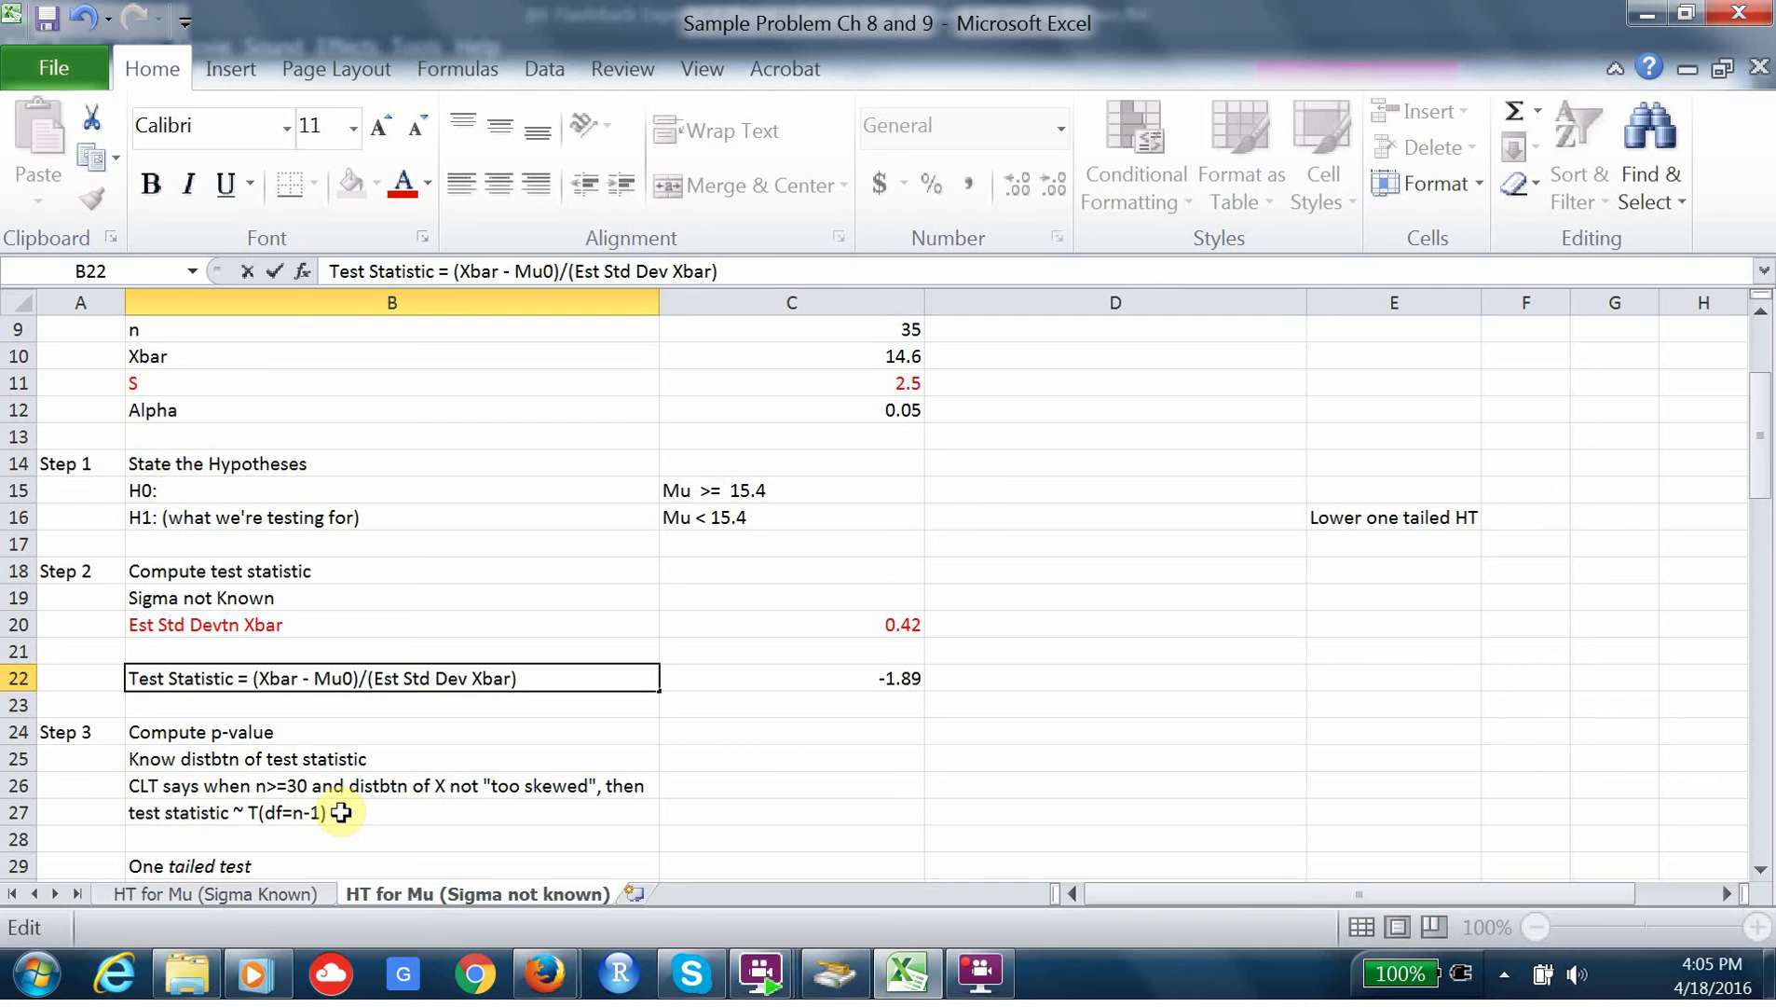
drag(1758, 459, 1760, 473)
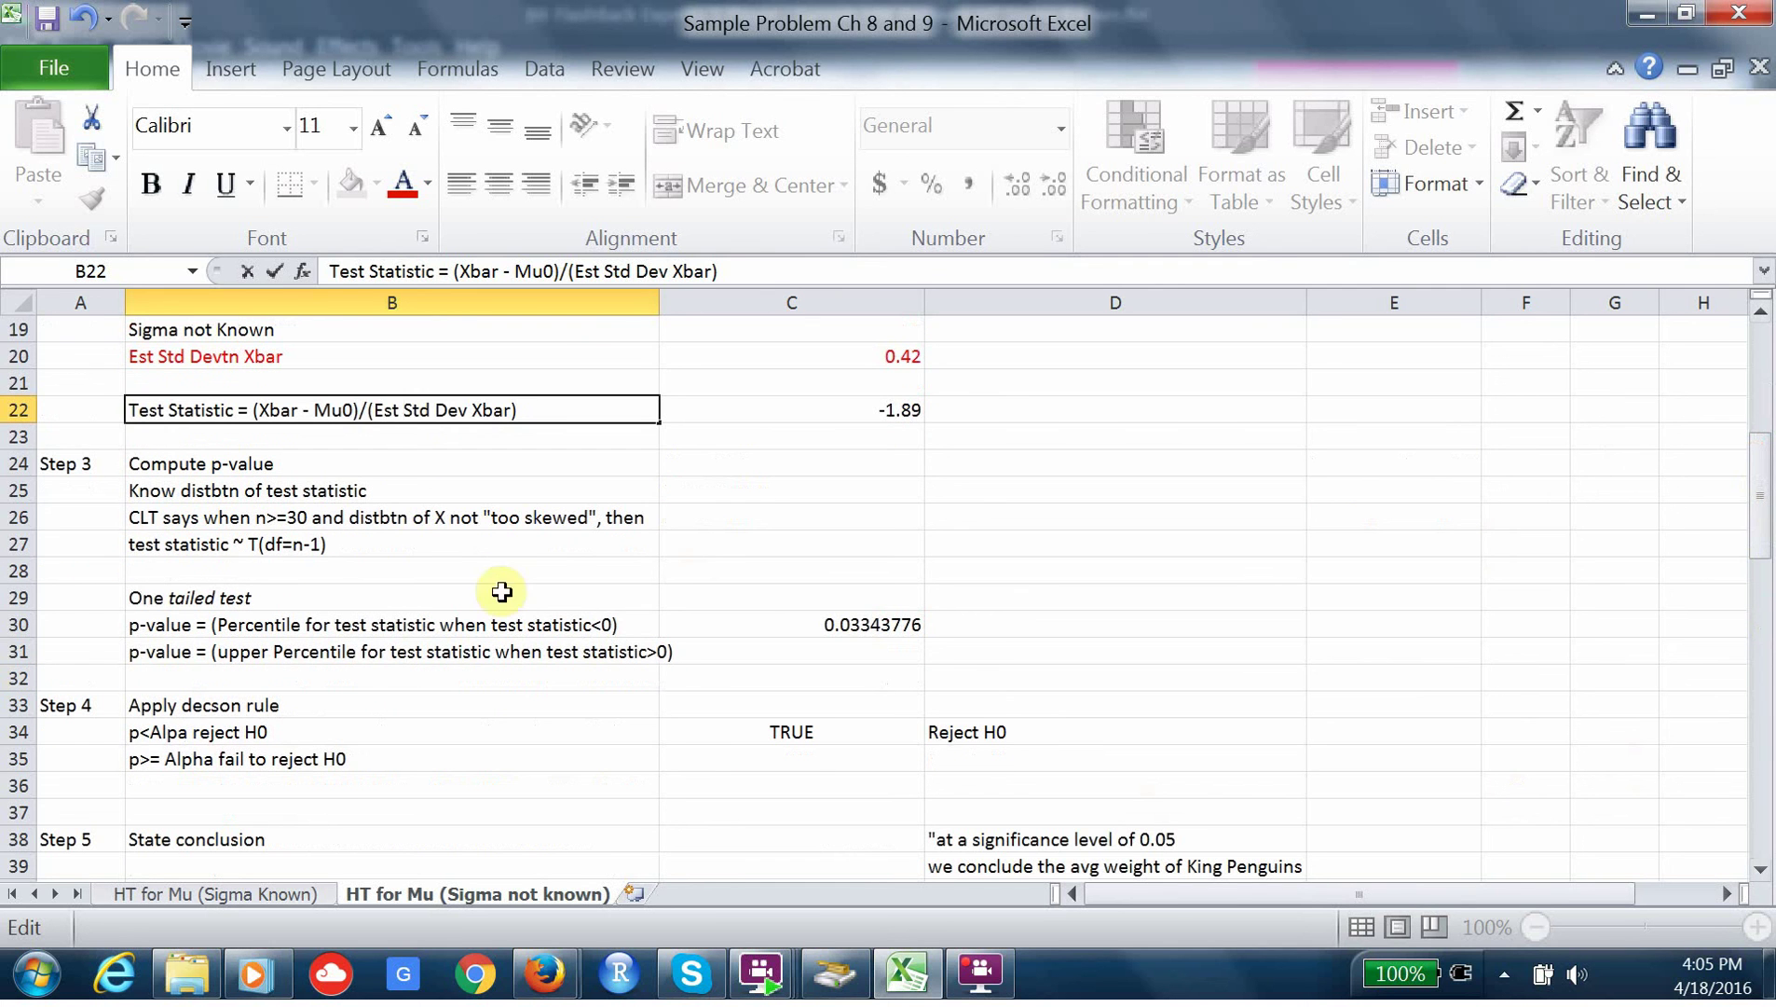